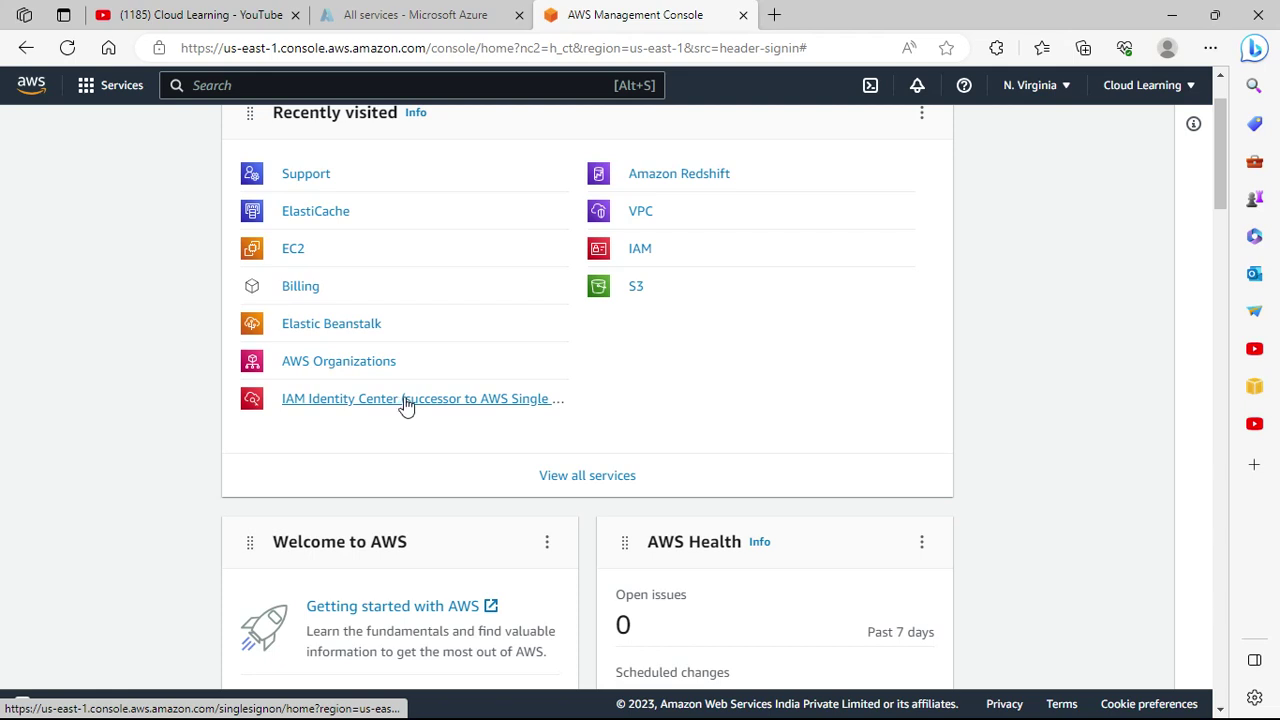
Open IAM Identity Center from Recently visited in a new tab and switch to it.
right_click(405, 404)
left_click(474, 416)
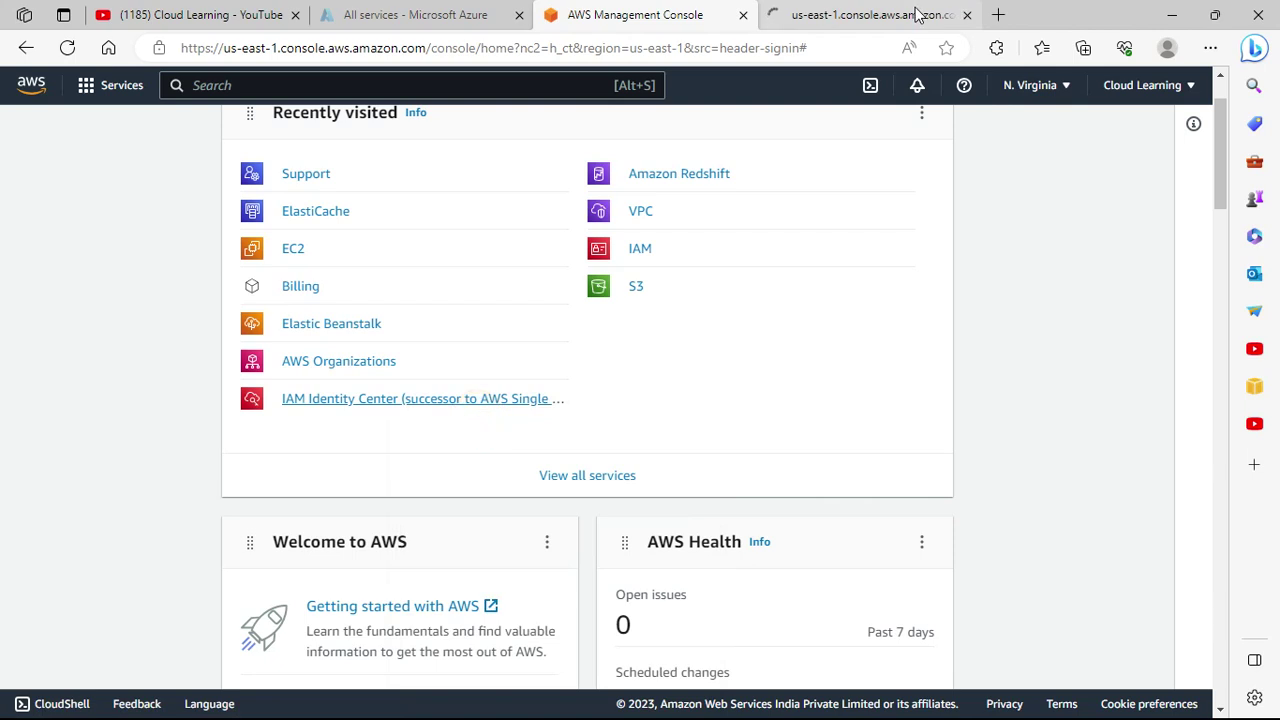
left_click(890, 14)
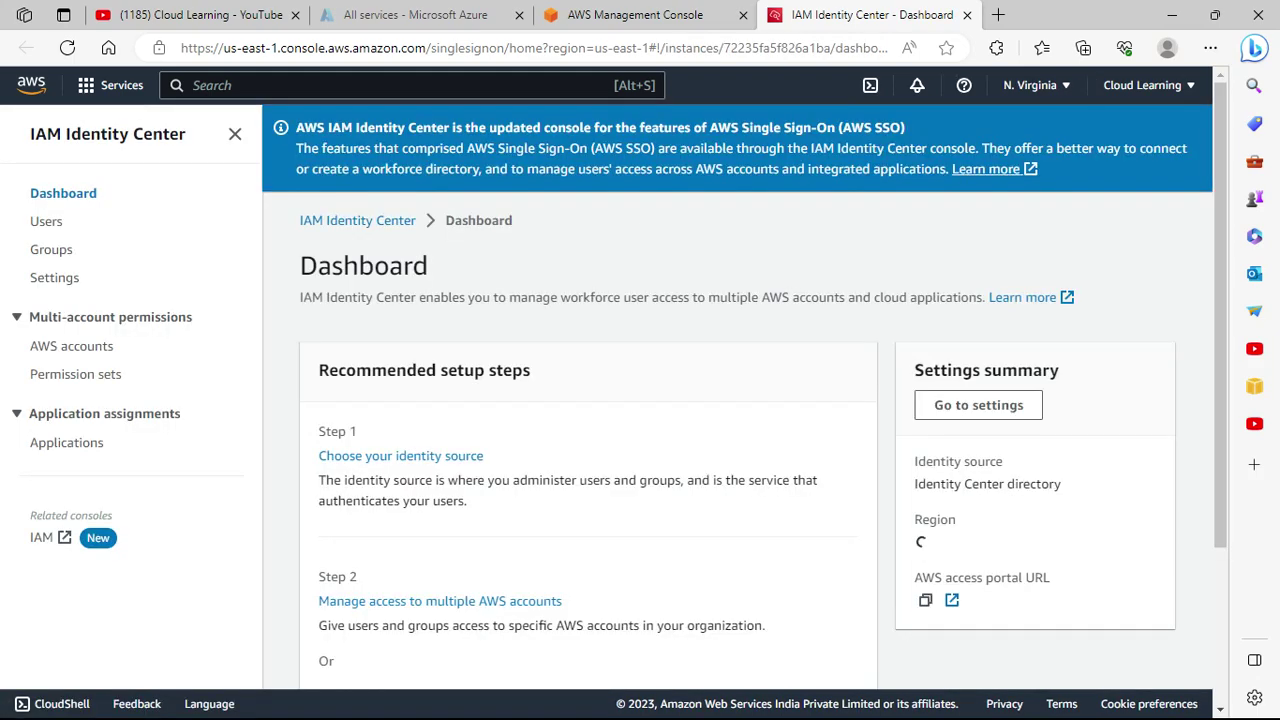
left_click(16, 706)
right_click(16, 706)
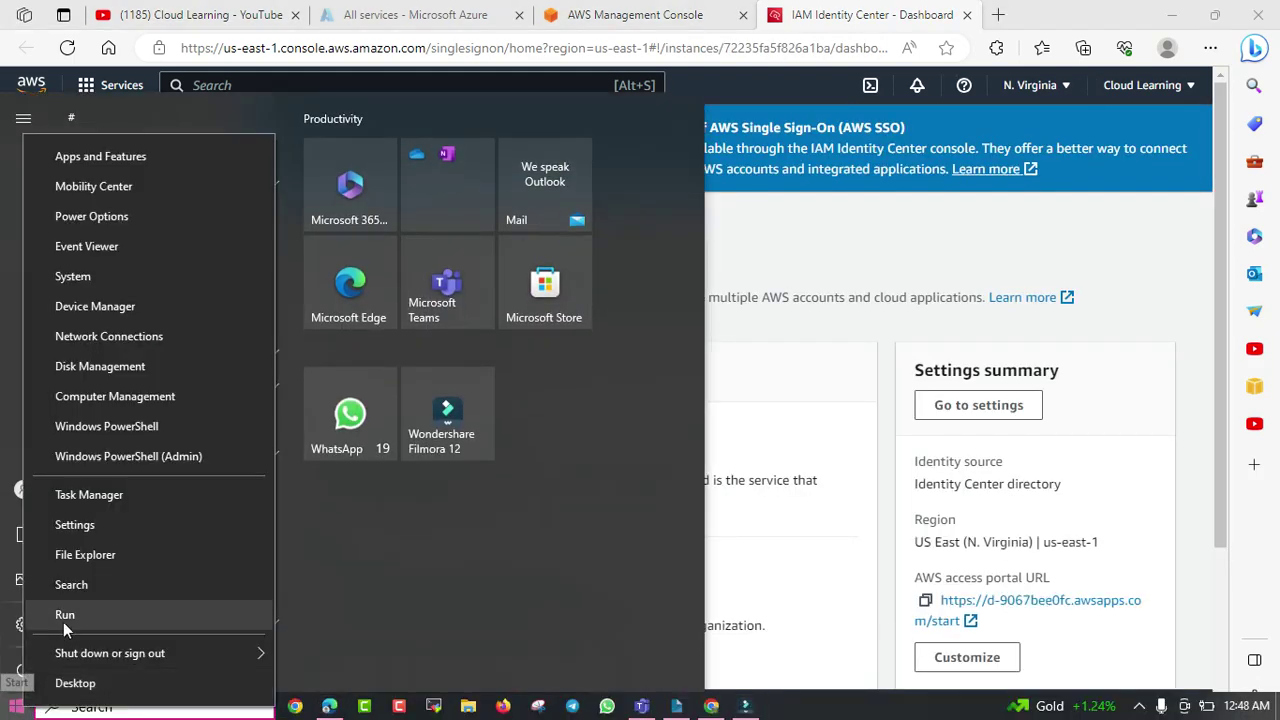
Launch Notepad through the Run dialog.
left_click(63, 614)
type("not")
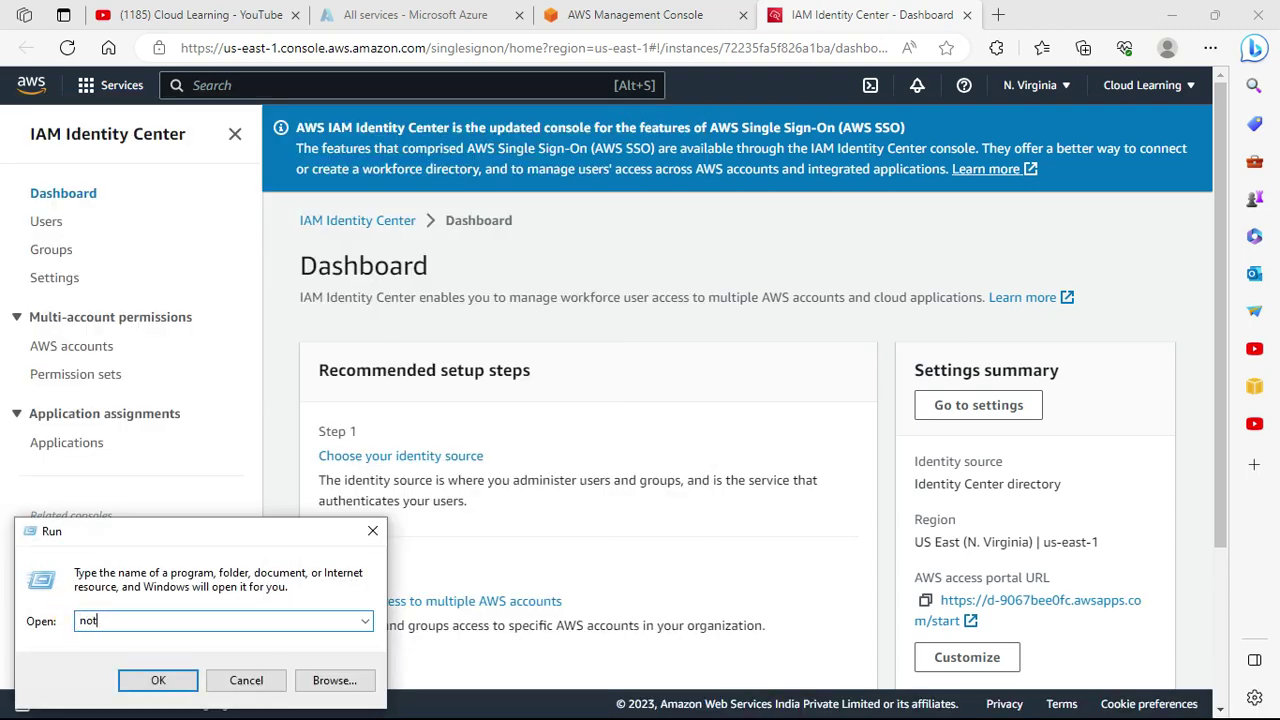
type("epad")
key("Return")
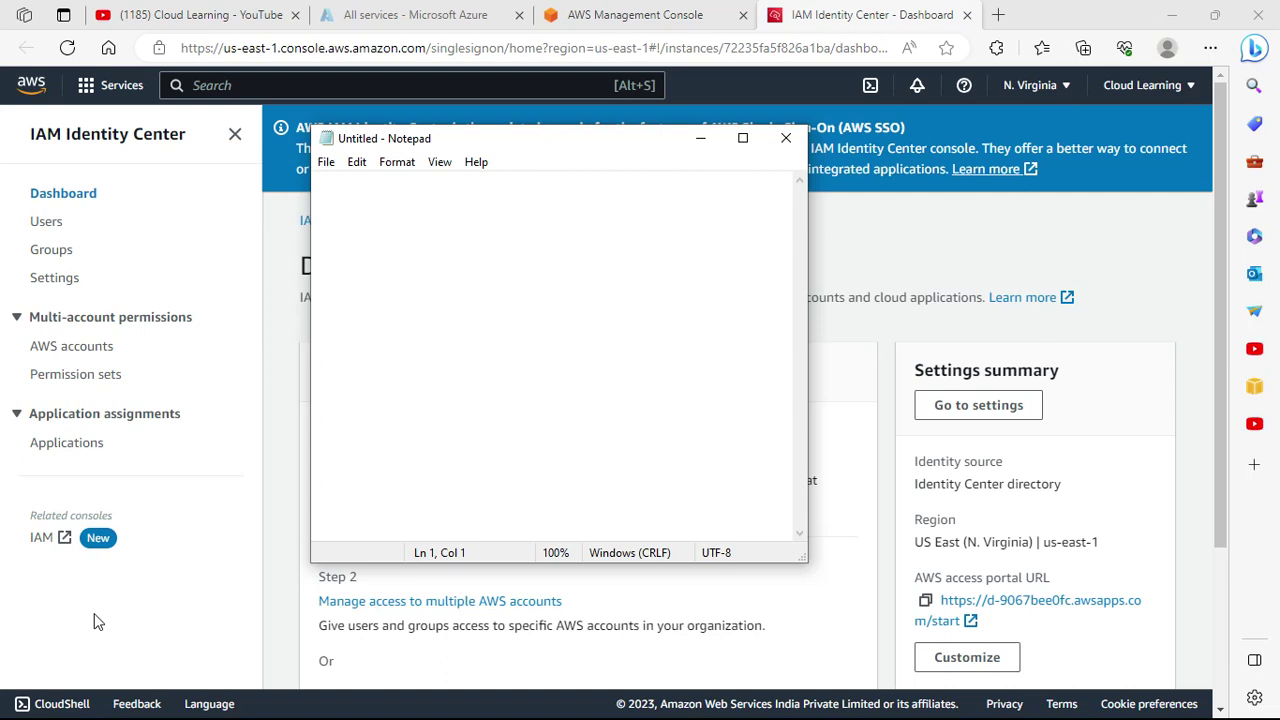
Type the heading 'Single Sign on (SSO)' and return to the end of that line.
type("Single Sign on ")
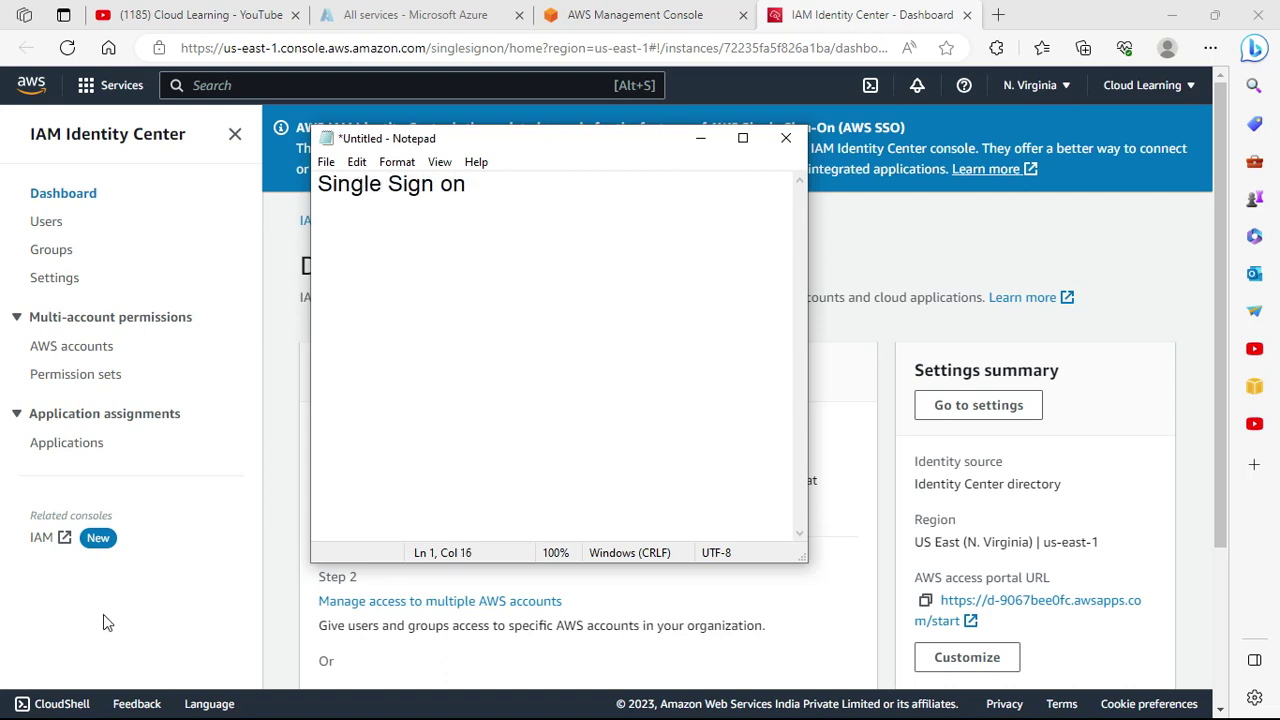
type("(SSO)")
key("Return")
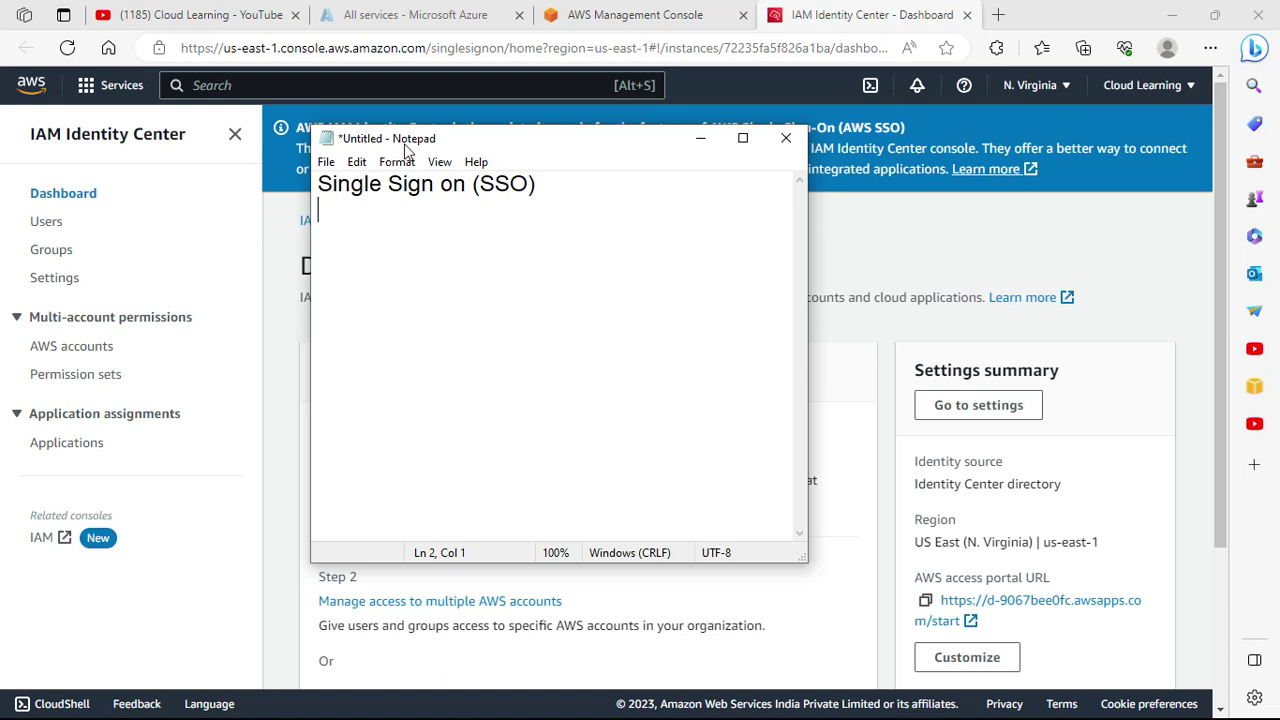
left_click_drag(438, 148, 418, 222)
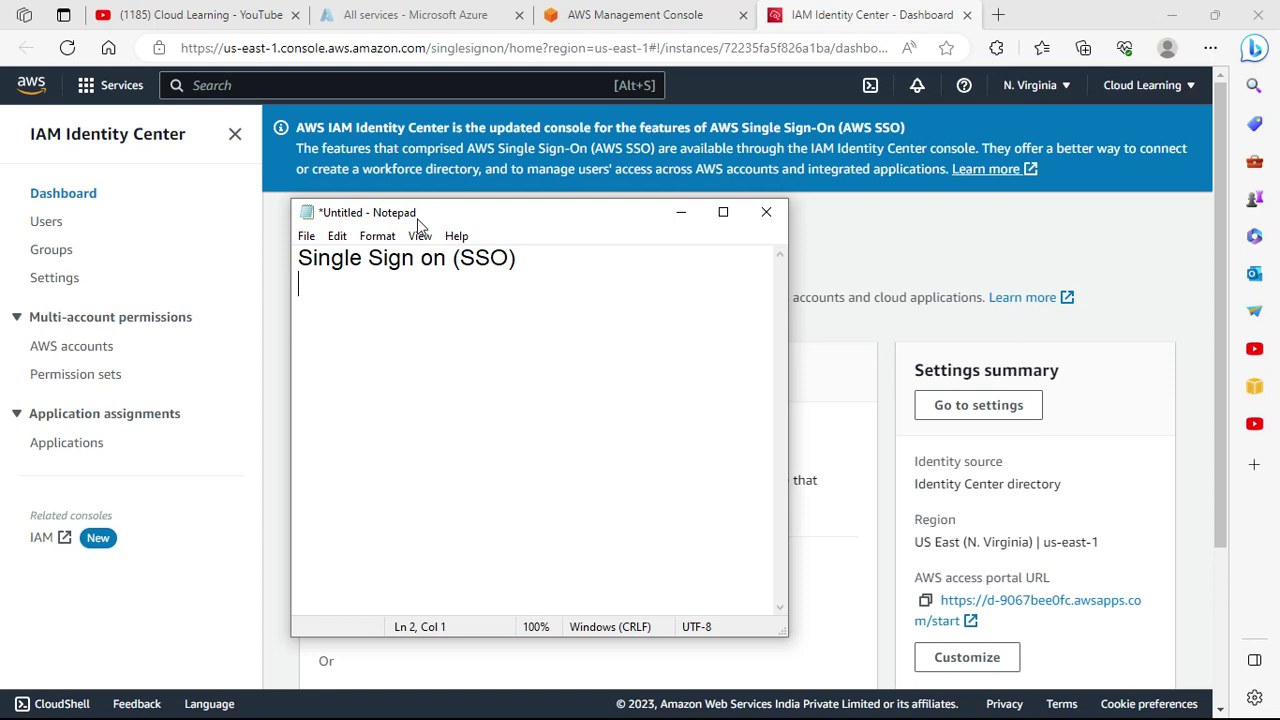
key("Up")
key("End")
Add an 'IAM' line above the SSO heading and 'Identity Center' beneath it.
key("Home")
key("Return")
key("Return")
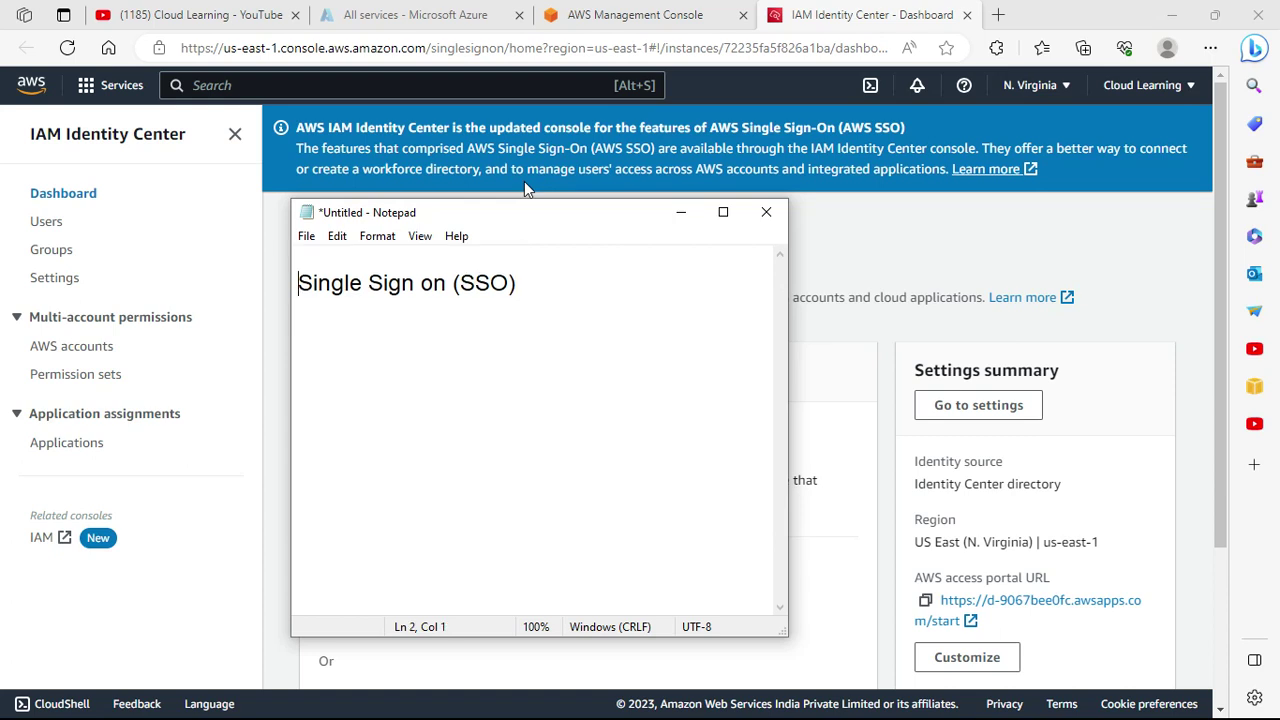
key("Up")
key("Up")
type("IAM")
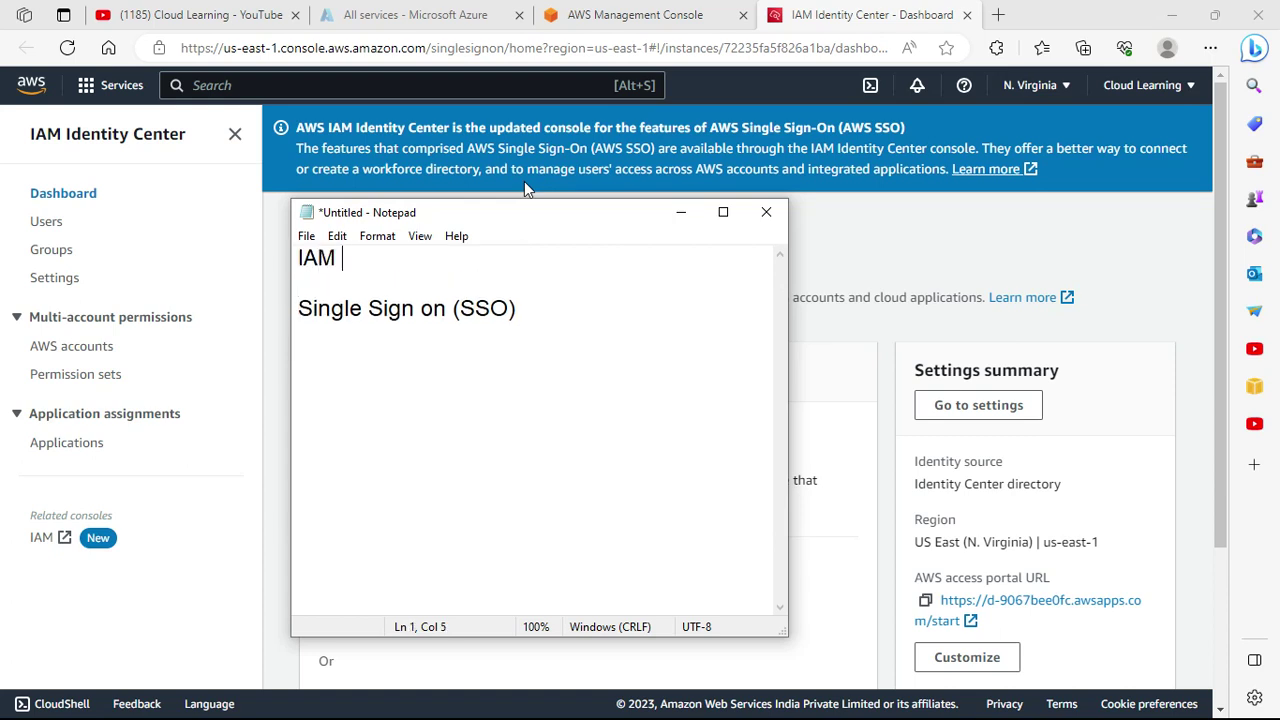
key("BackSpace")
key("Down")
key("Down")
key("Home")
type("Identity ")
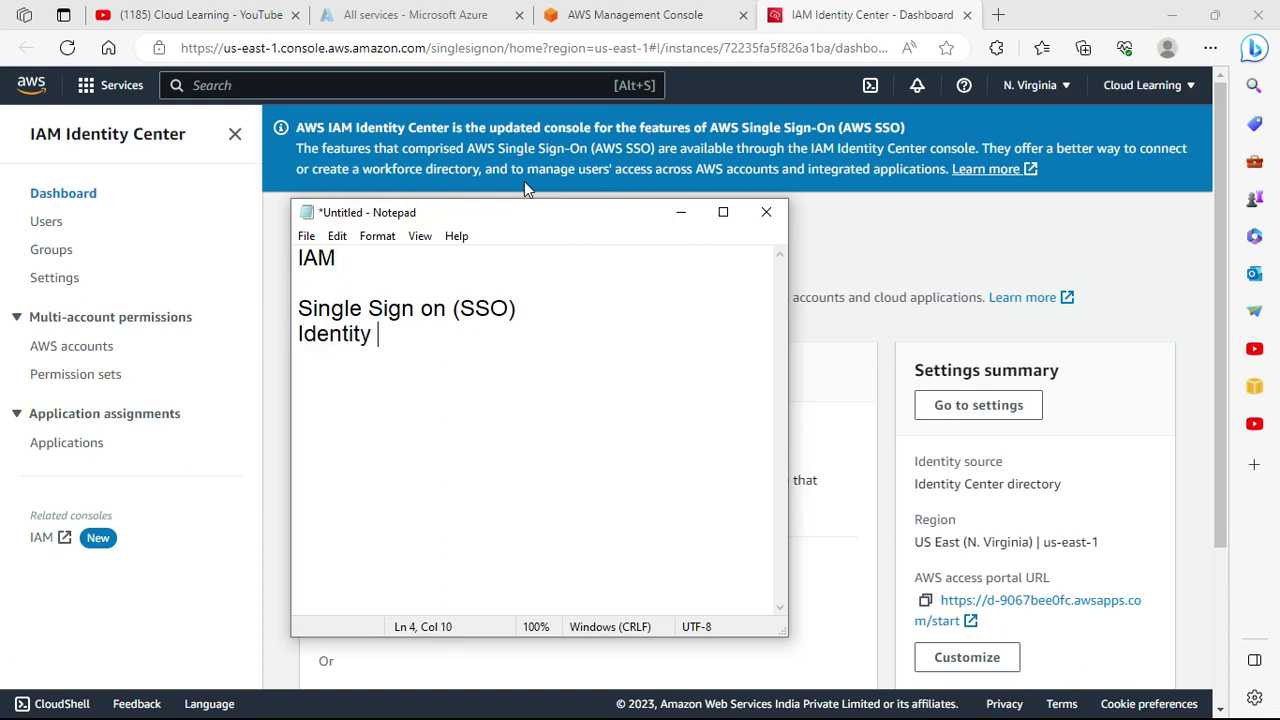
type("Center")
left_click_drag(482, 219, 422, 215)
Describe IAM (Custom Login) as working for only 1 particular account.
left_click(282, 246)
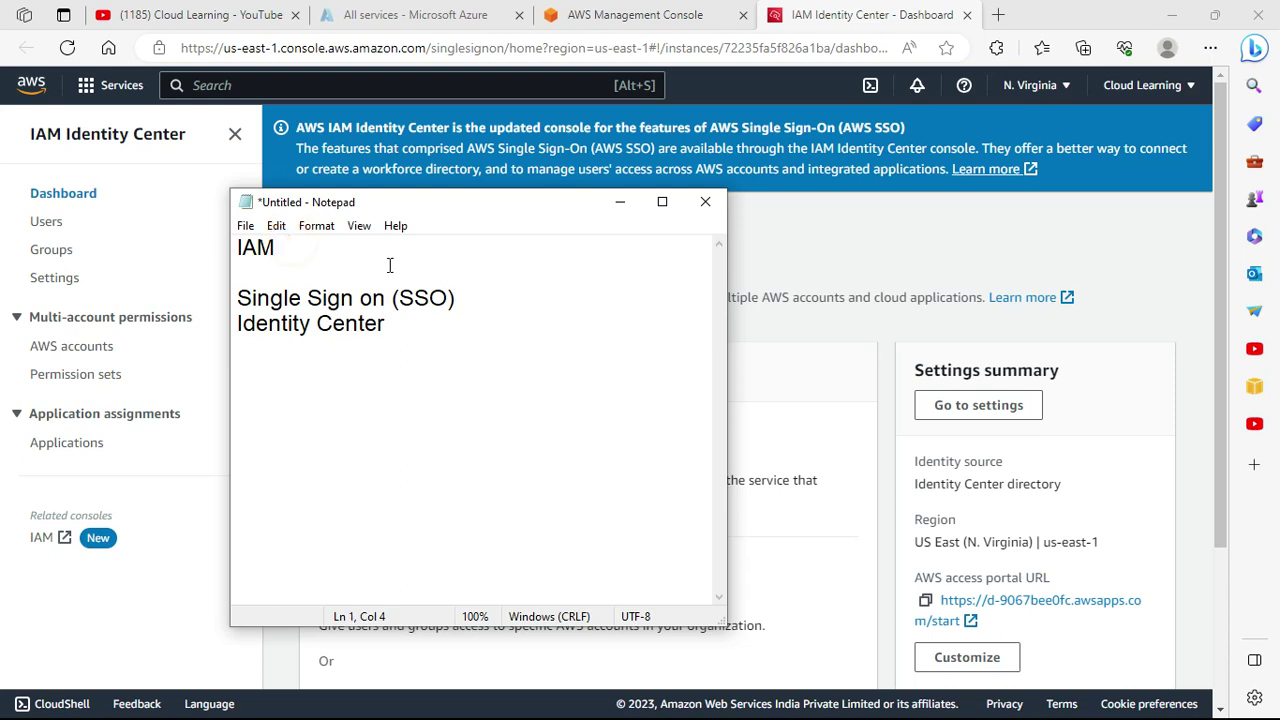
type("(Custom Login")
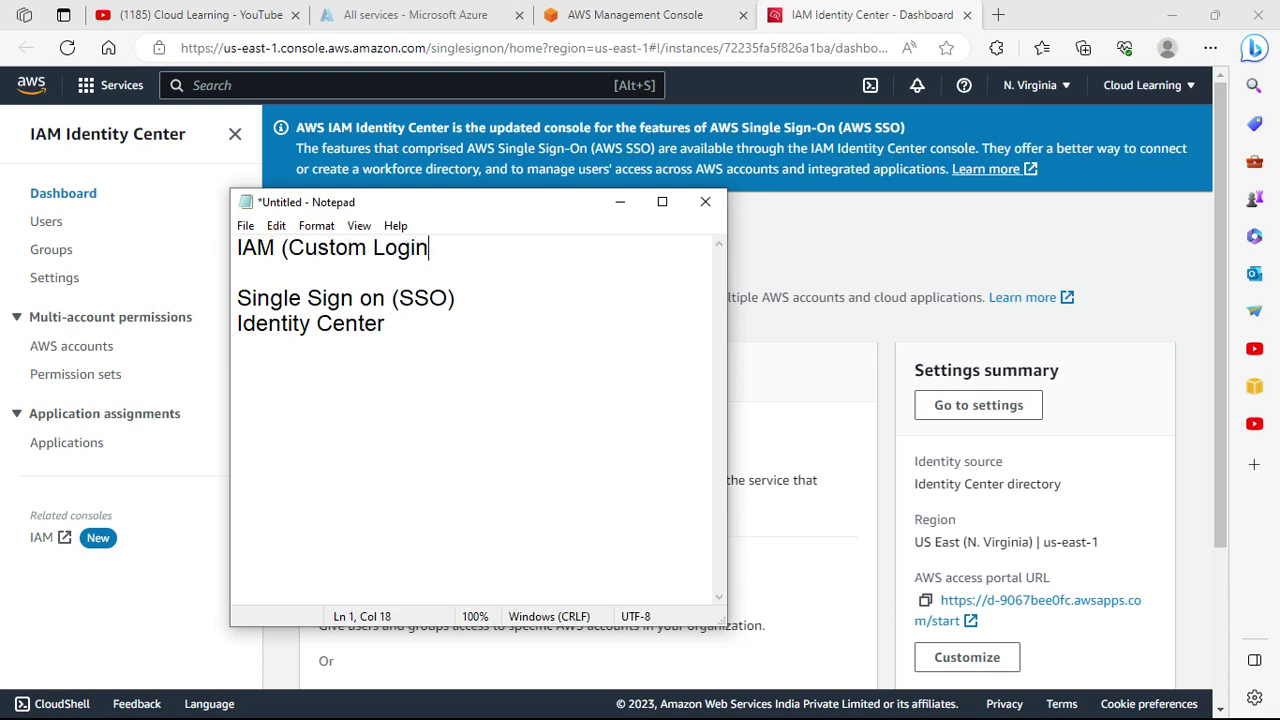
type(") - Only 1 particul")
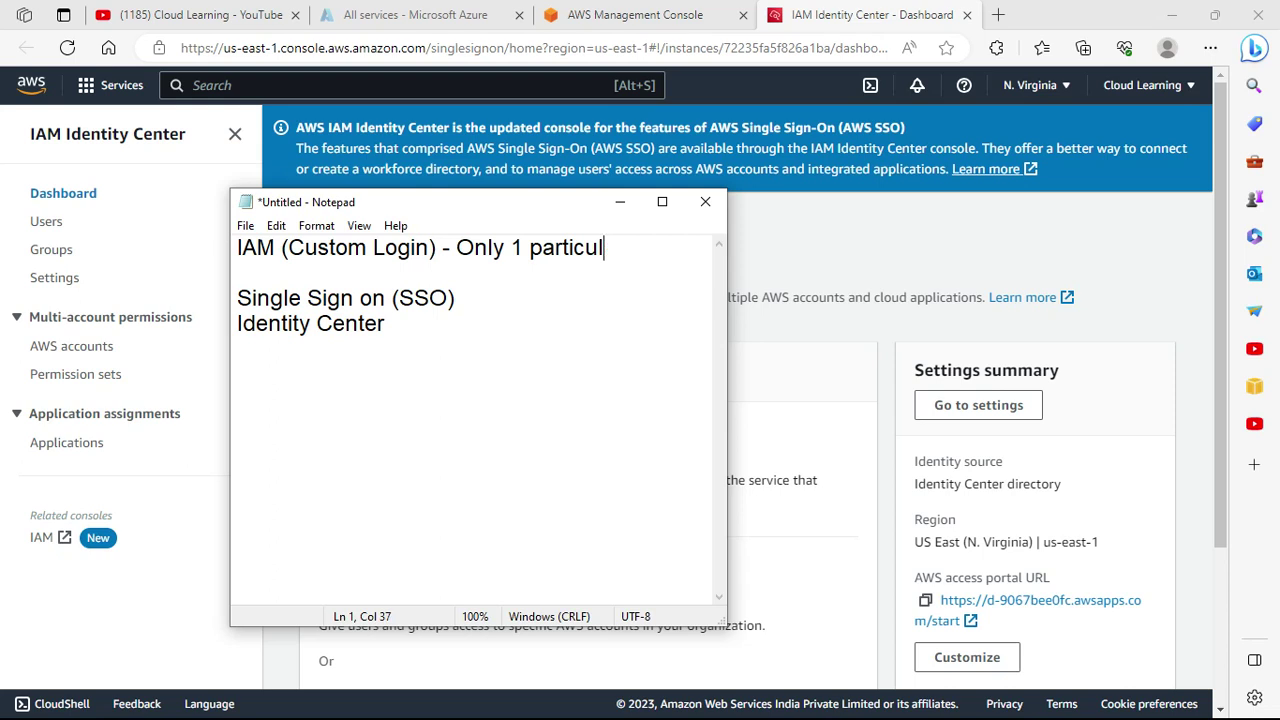
key("BackSpace")
type("lar account")
key("Return")
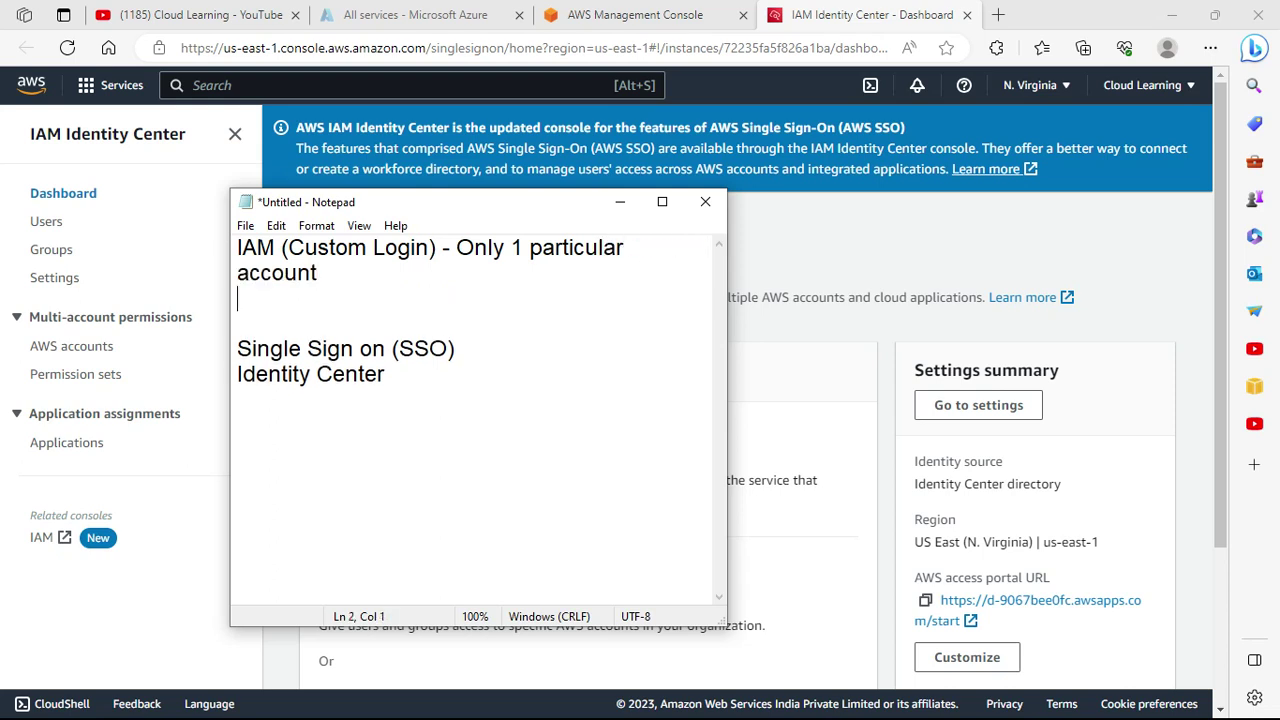
type("1")
key("BackSpace")
type("you can create user and the")
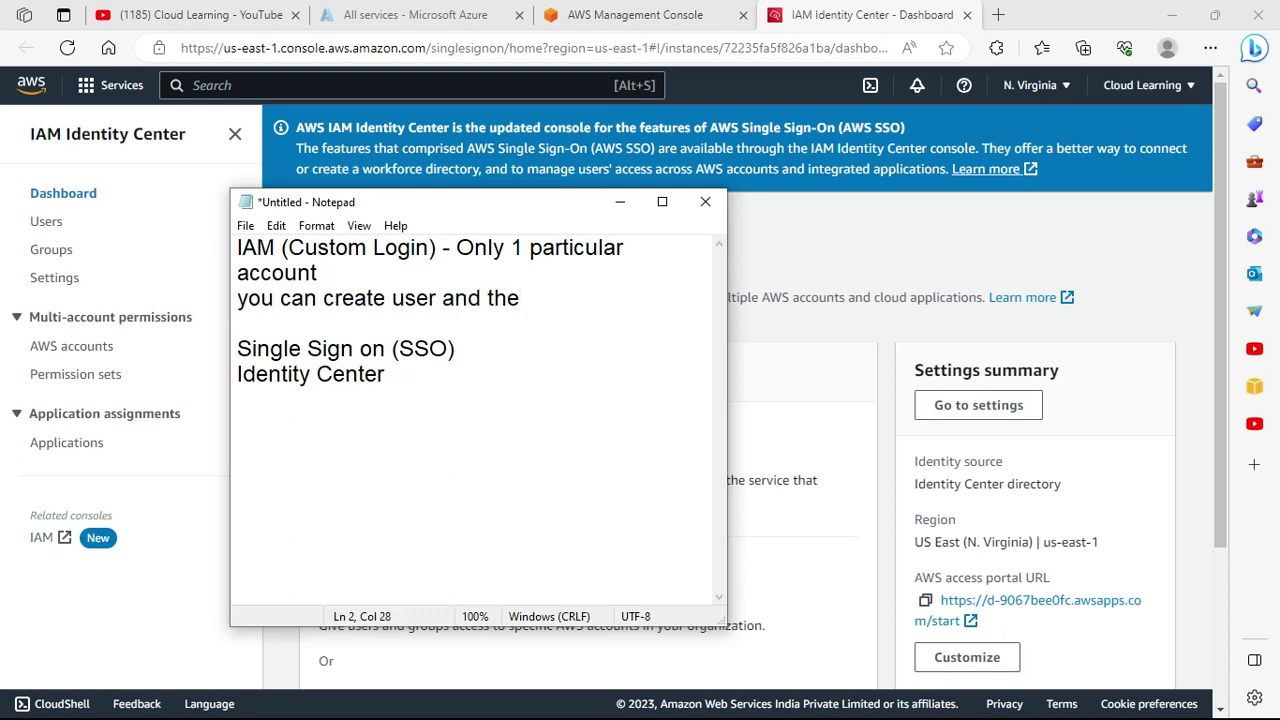
type("y can login")
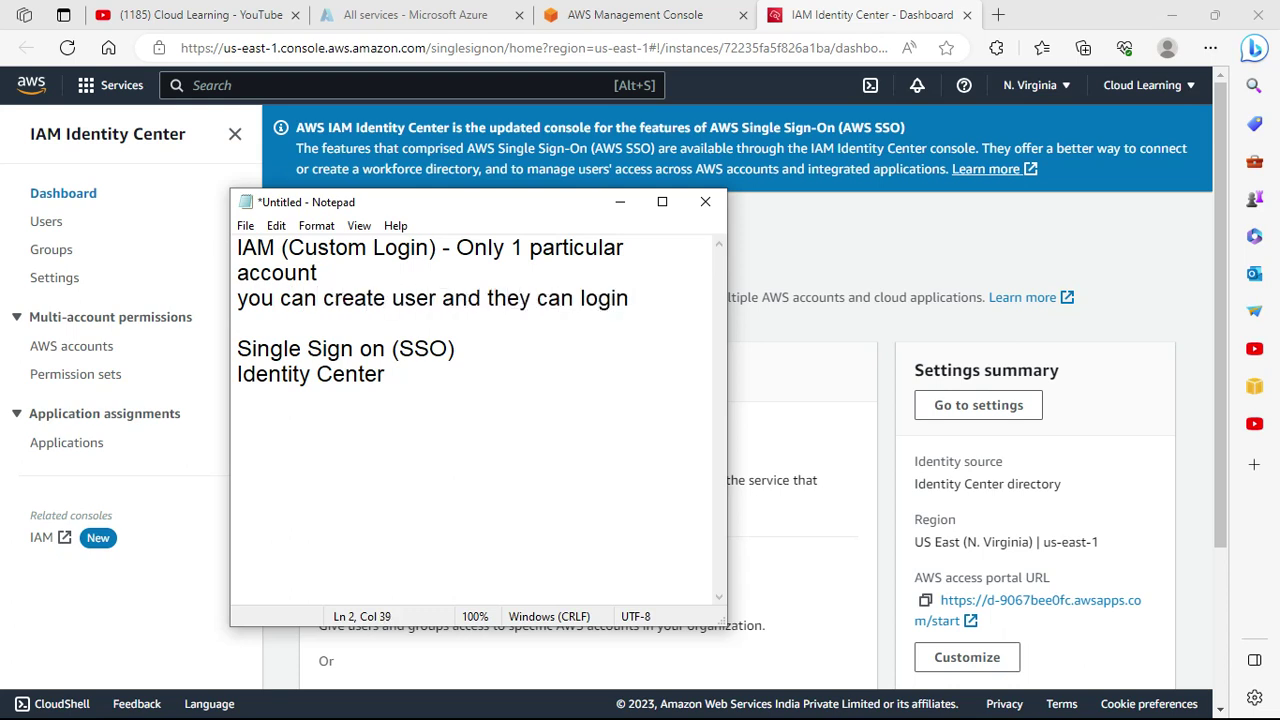
type(". It will work for 1 user")
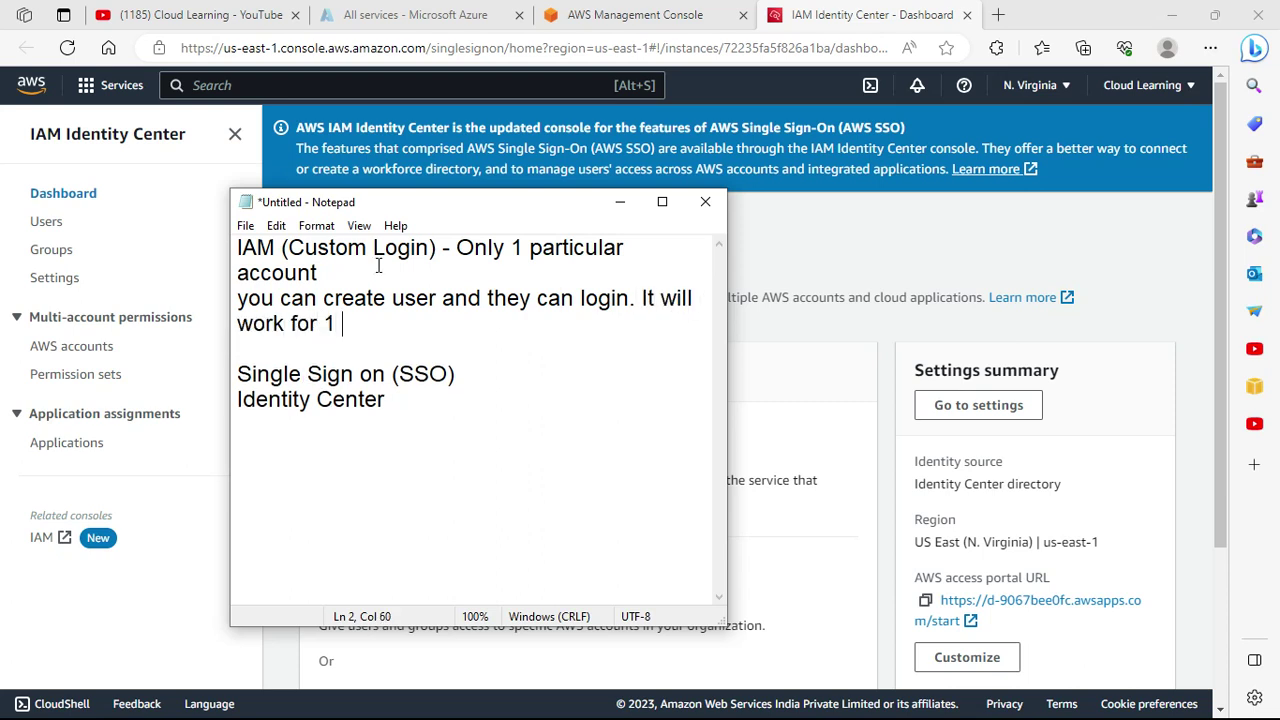
key("BackSpace")
key("BackSpace")
key("BackSpace")
key("BackSpace")
type("account.")
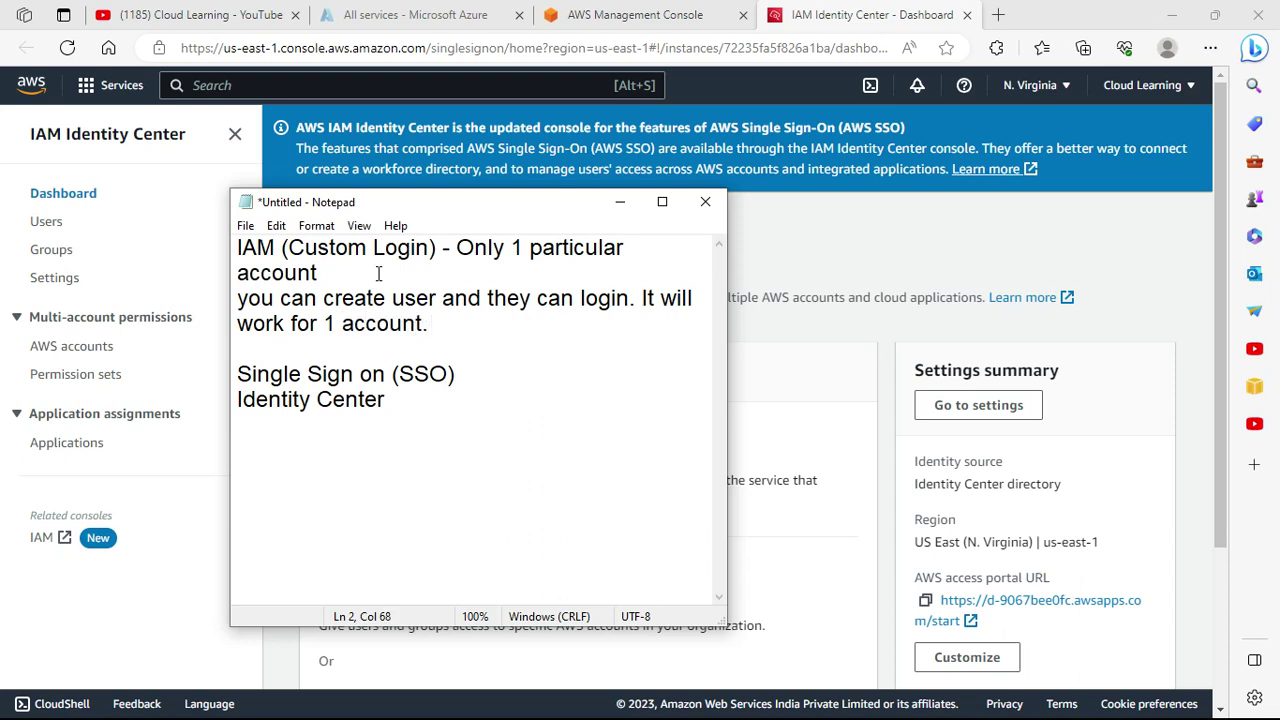
left_click(423, 417)
Add 'Multiple Aws Account', noting only 1 user is needed for all the Aws accounts.
type("Multiple A")
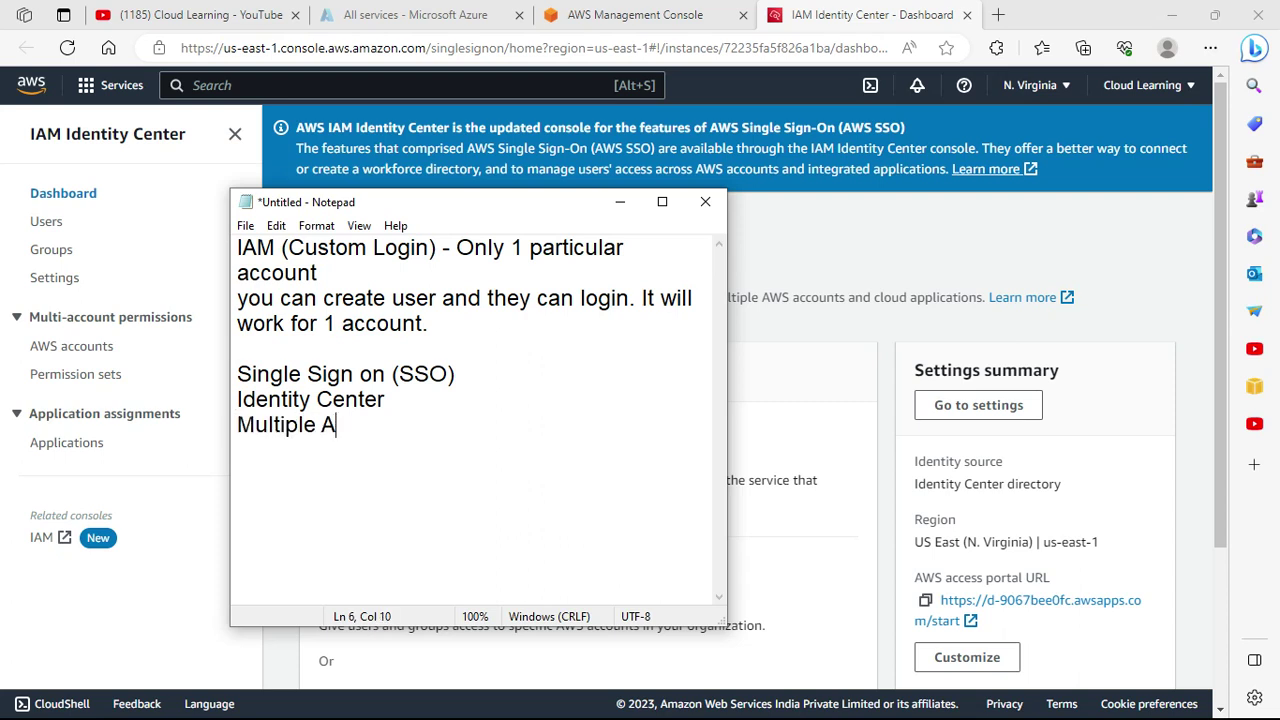
type("ws Account")
key("Return")
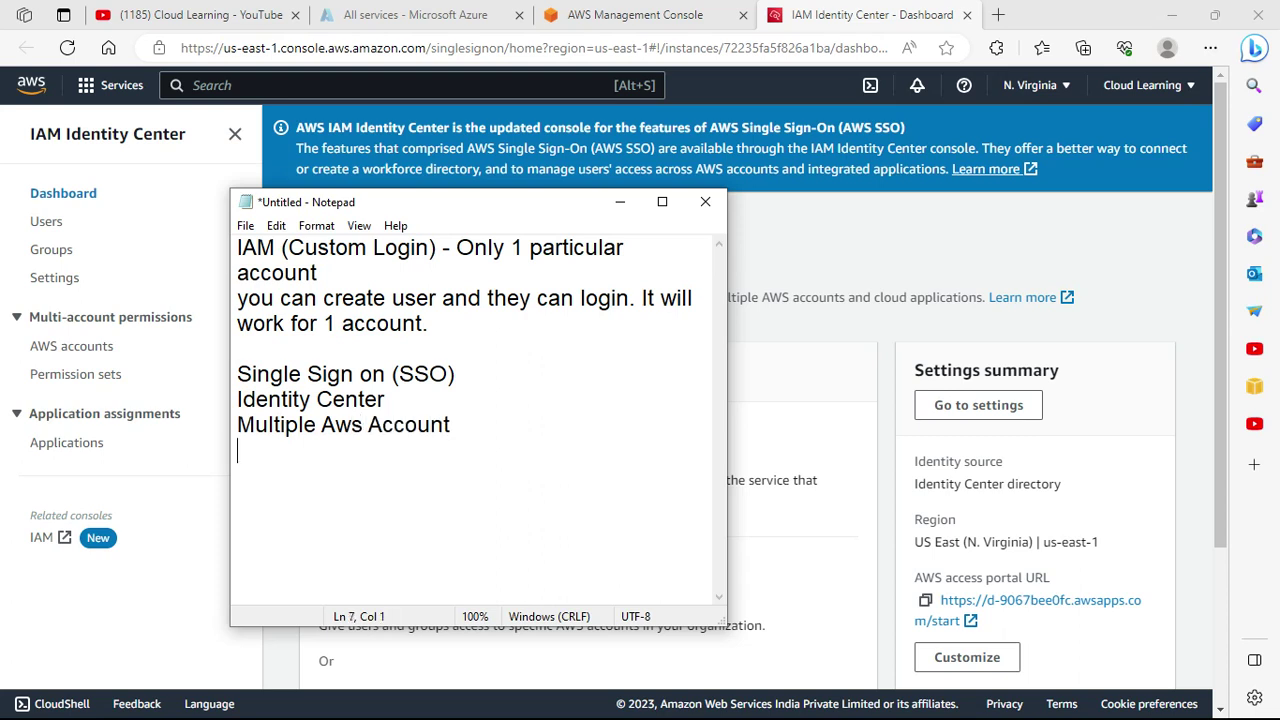
type("You just need to")
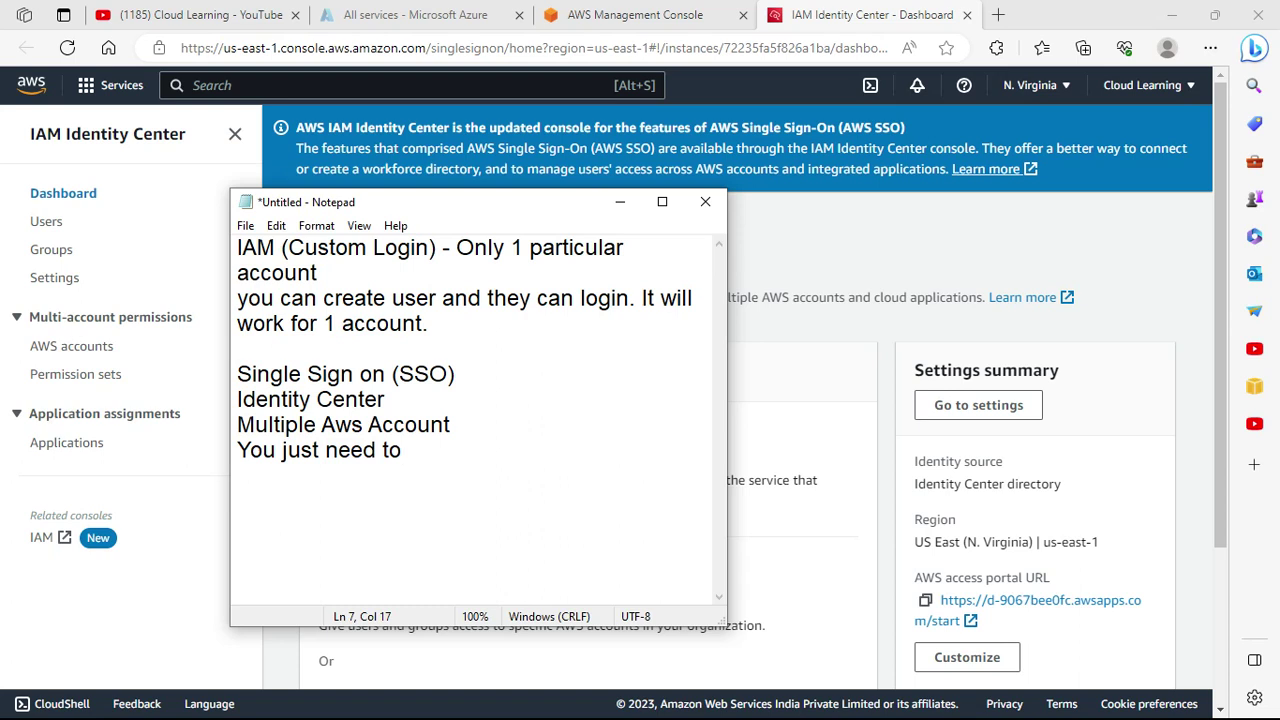
key("BackSpace")
key("BackSpace")
type("only 1 user.")
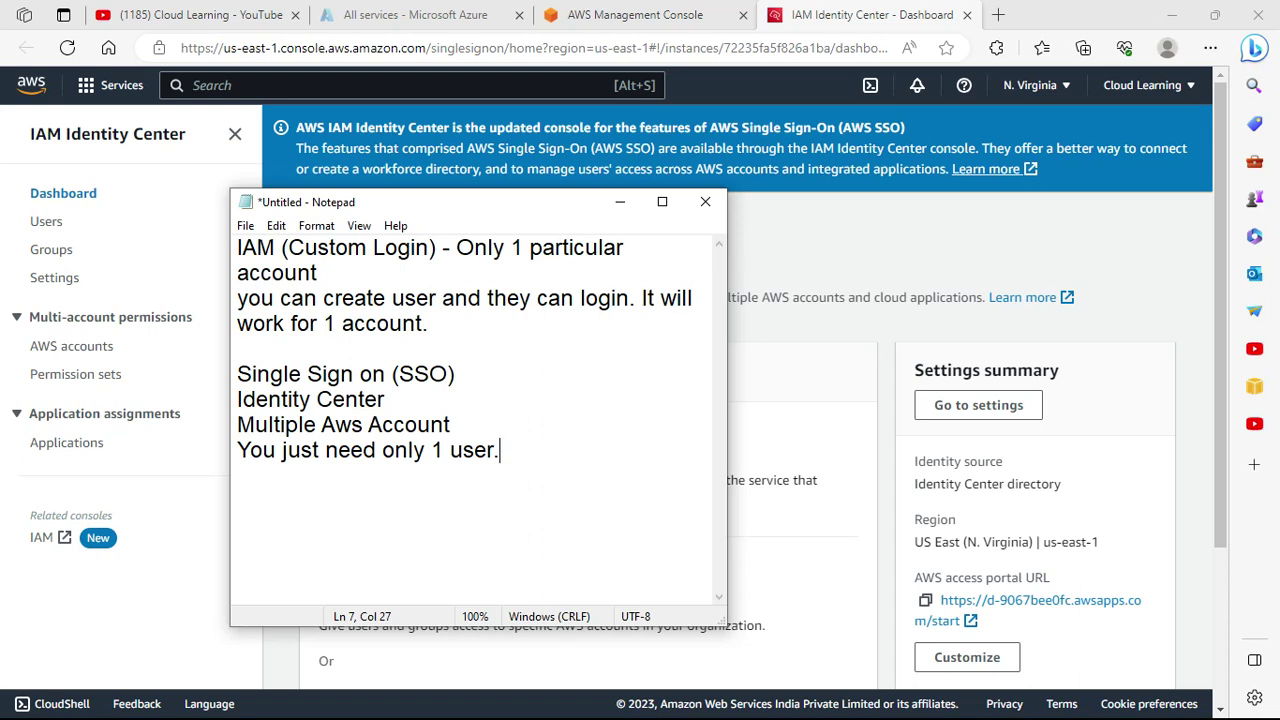
key("BackSpace")
key("BackSpace")
type("for all the Aws accounts.")
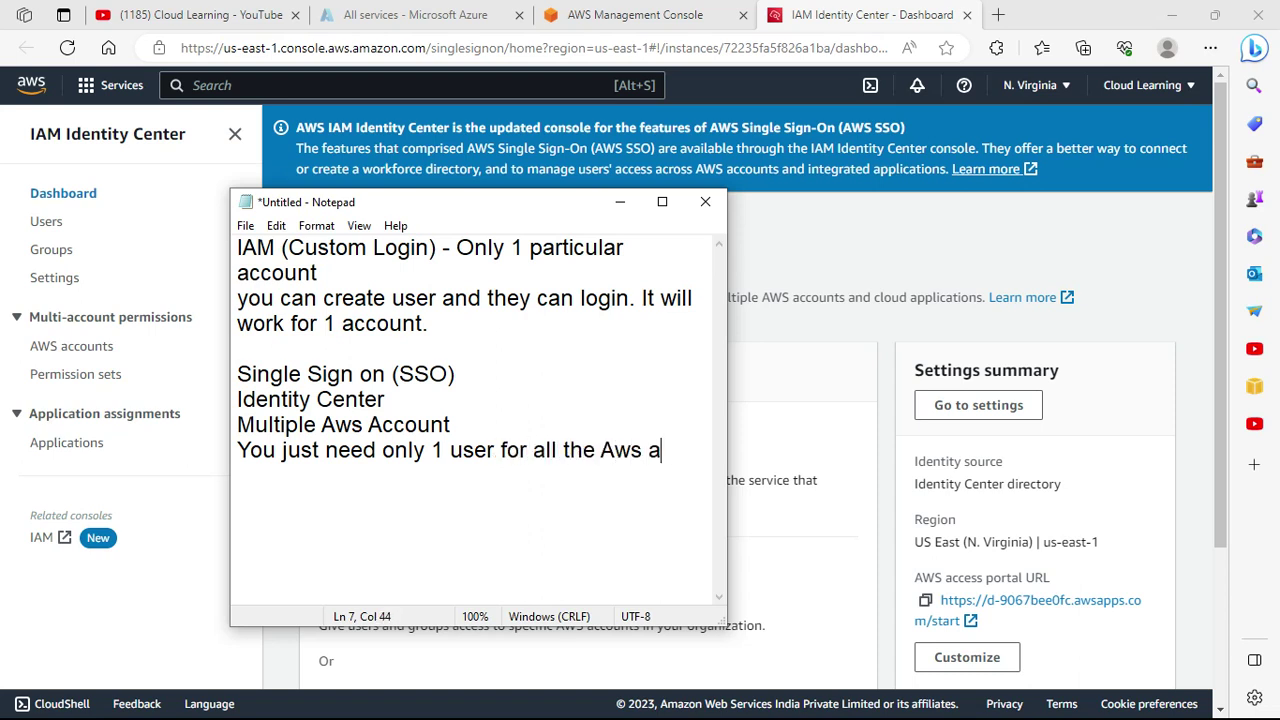
key("Return")
key("Return")
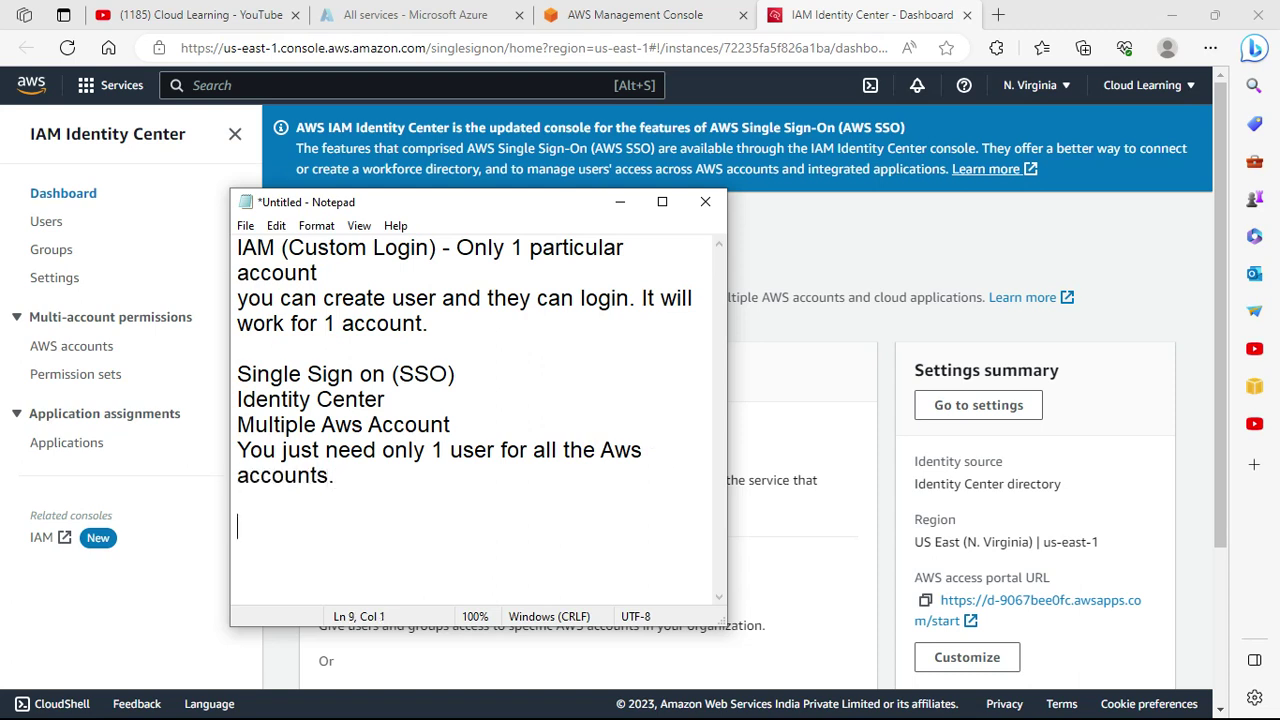
Note that permission sets (equivalent to IAM policies) get created and assigned to Aws Account.
type("You need to p")
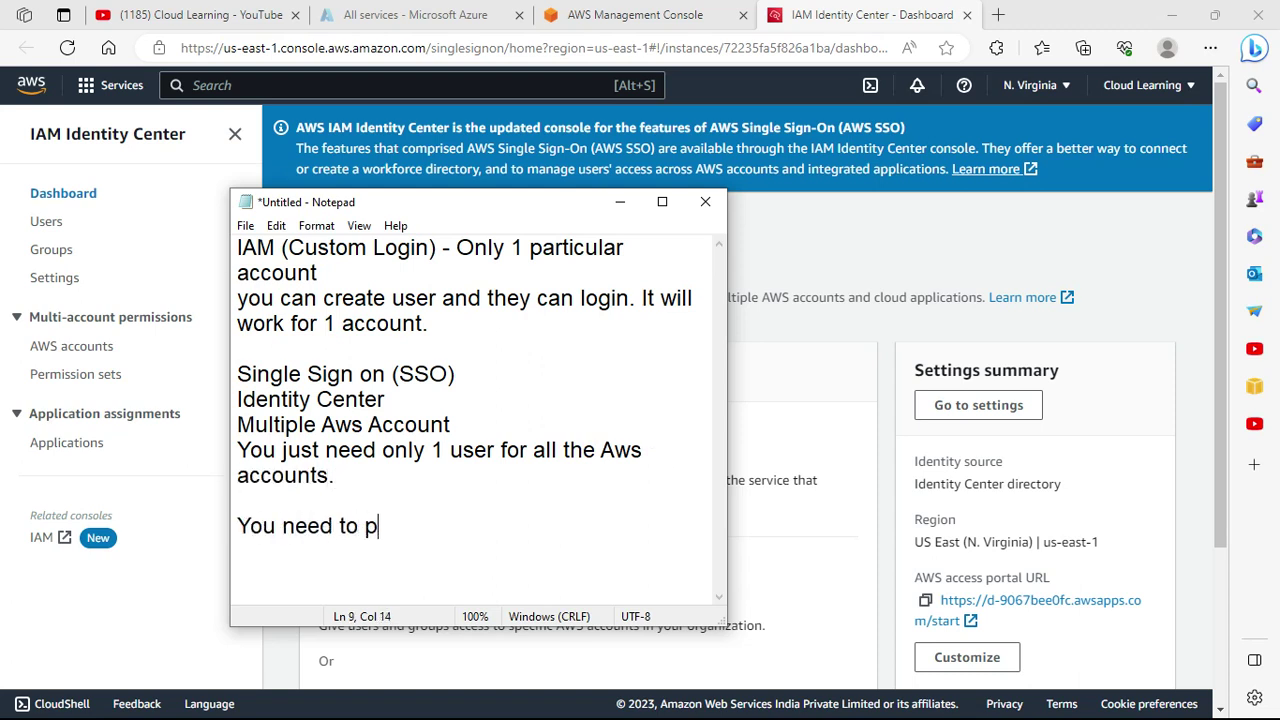
key("BackSpace")
type("create permis")
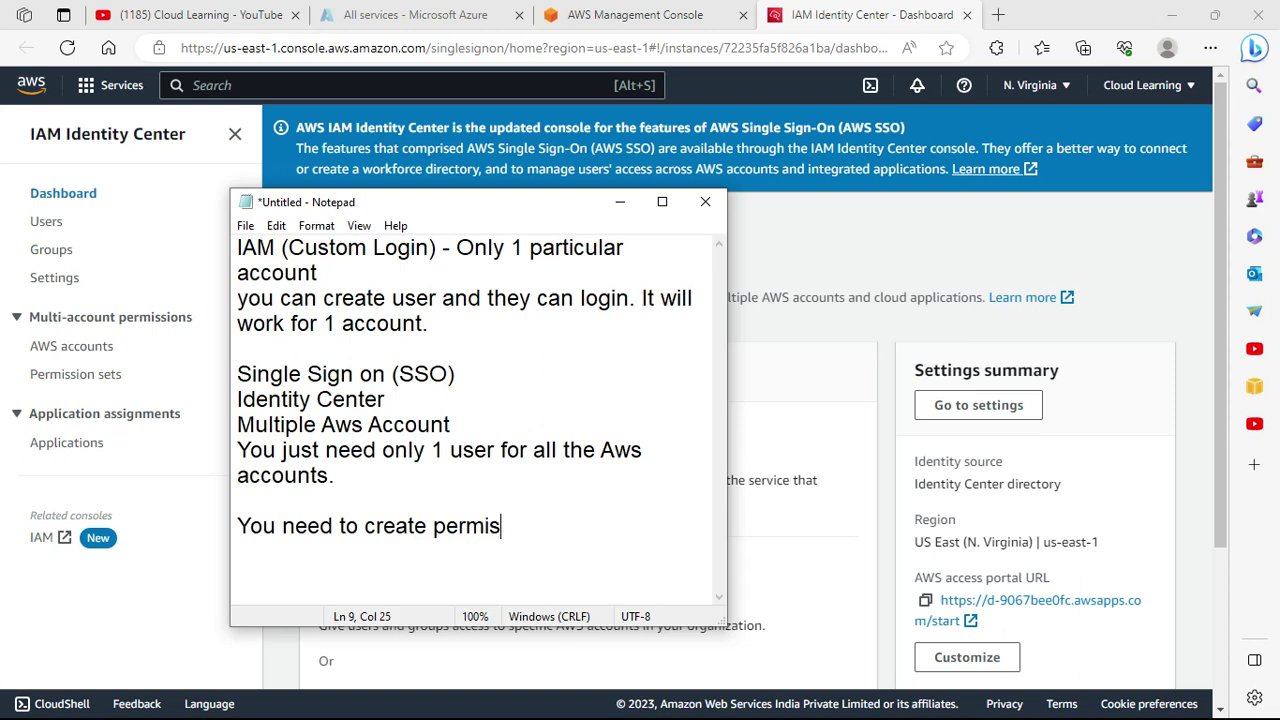
type("sion set (e")
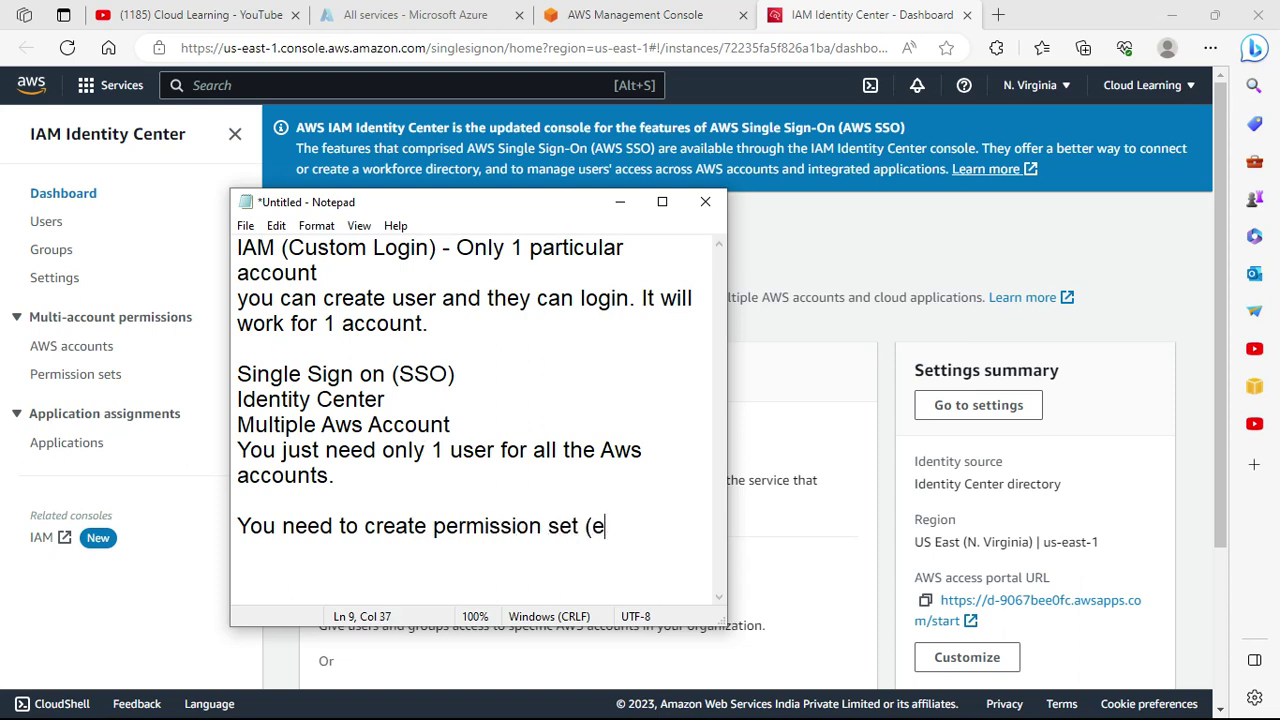
type("quivalent p")
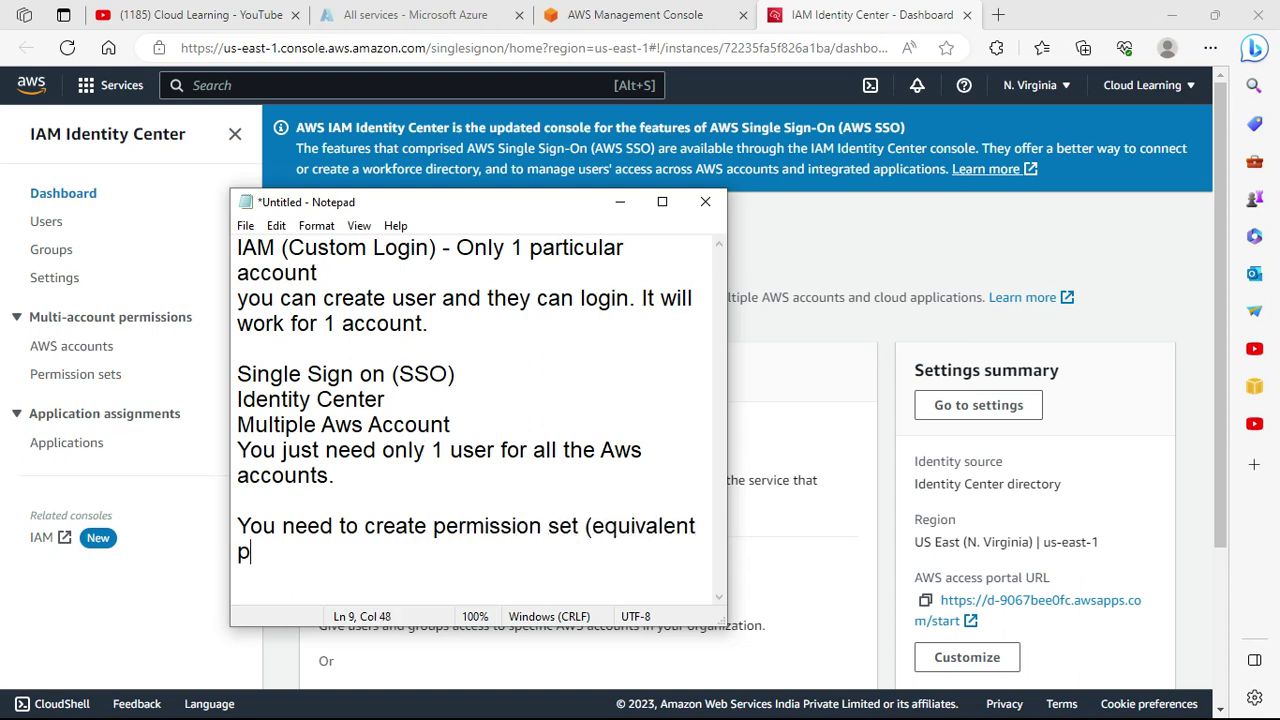
key("BackSpace")
type("to policies in IAM)")
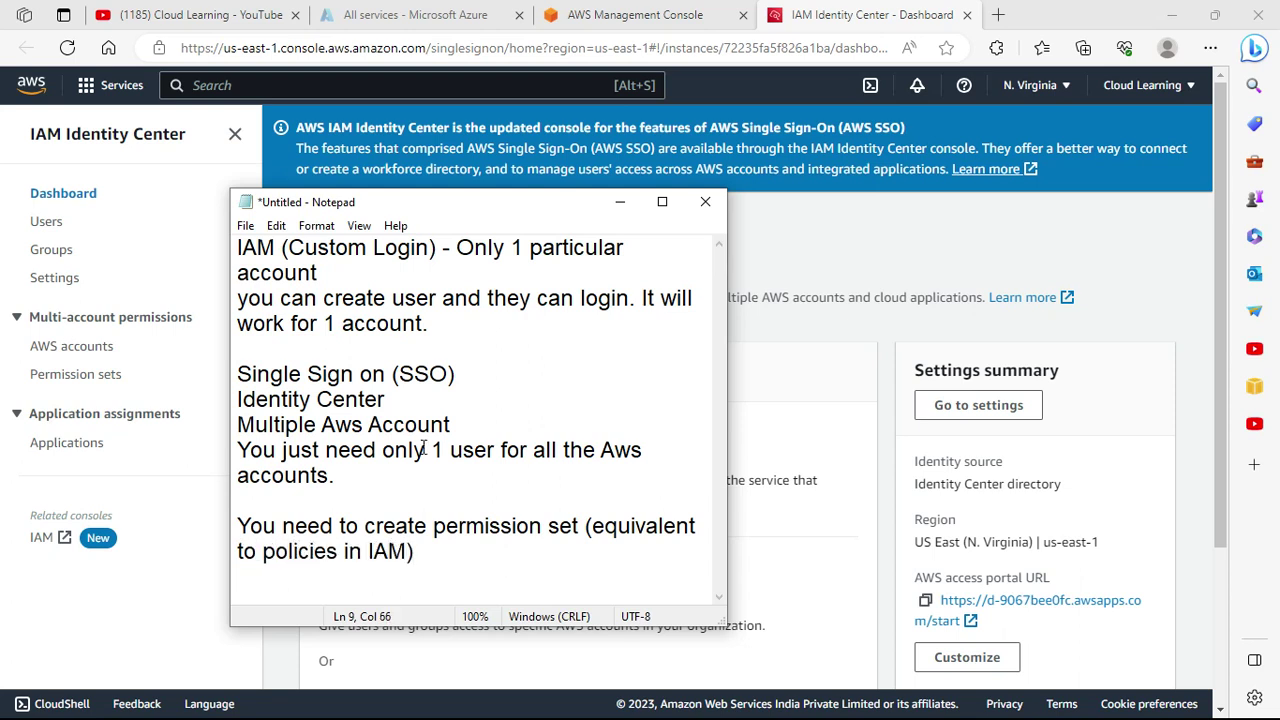
type(" and then")
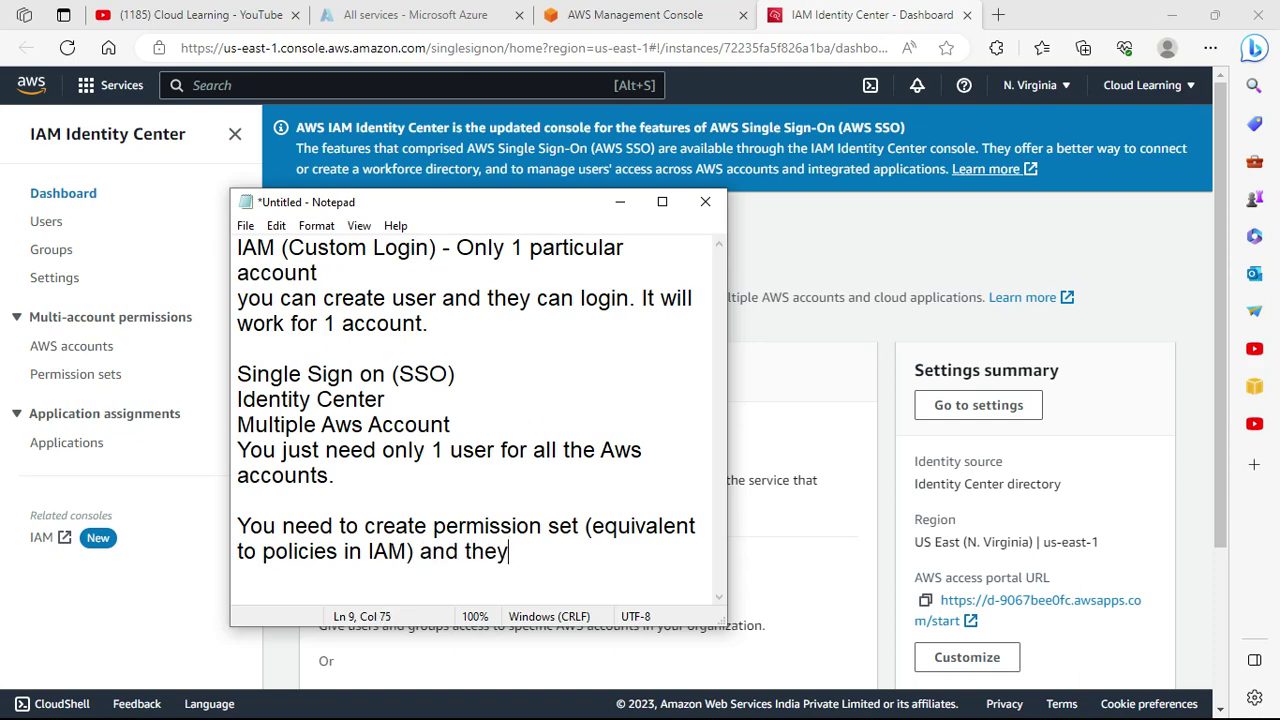
type(" you can assi")
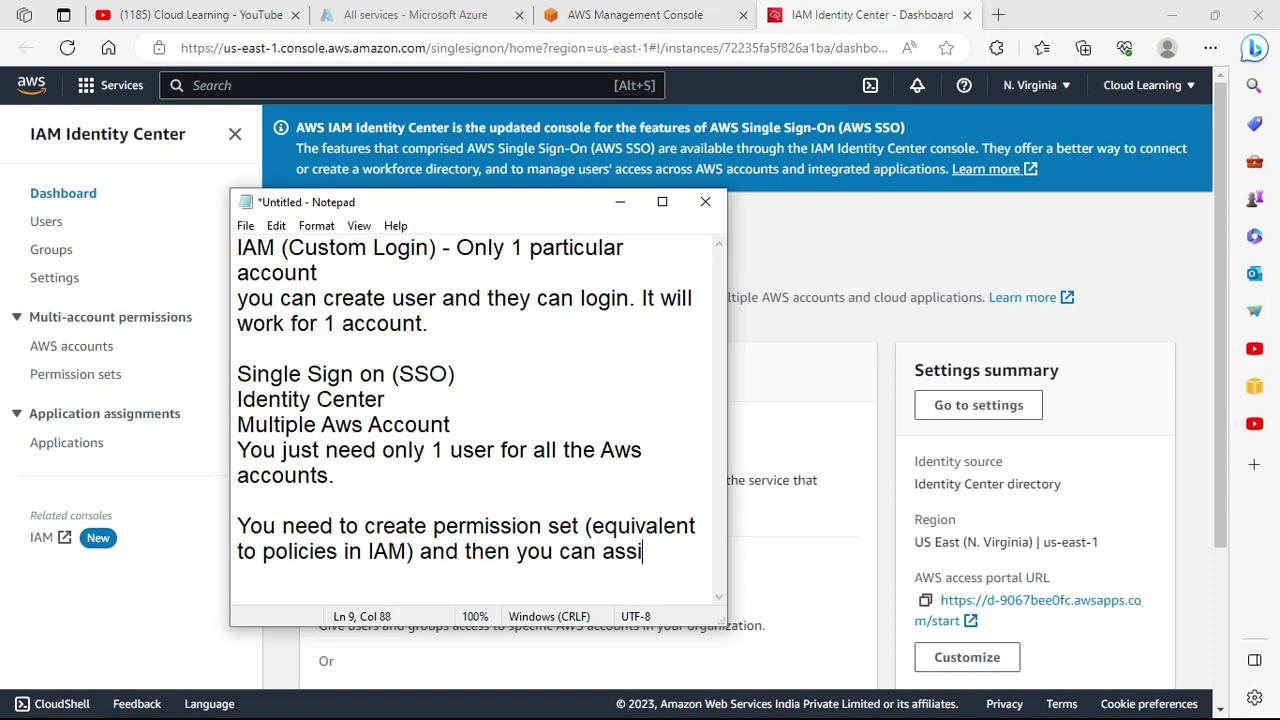
type("gn those")
key("BackSpace")
type("ose po")
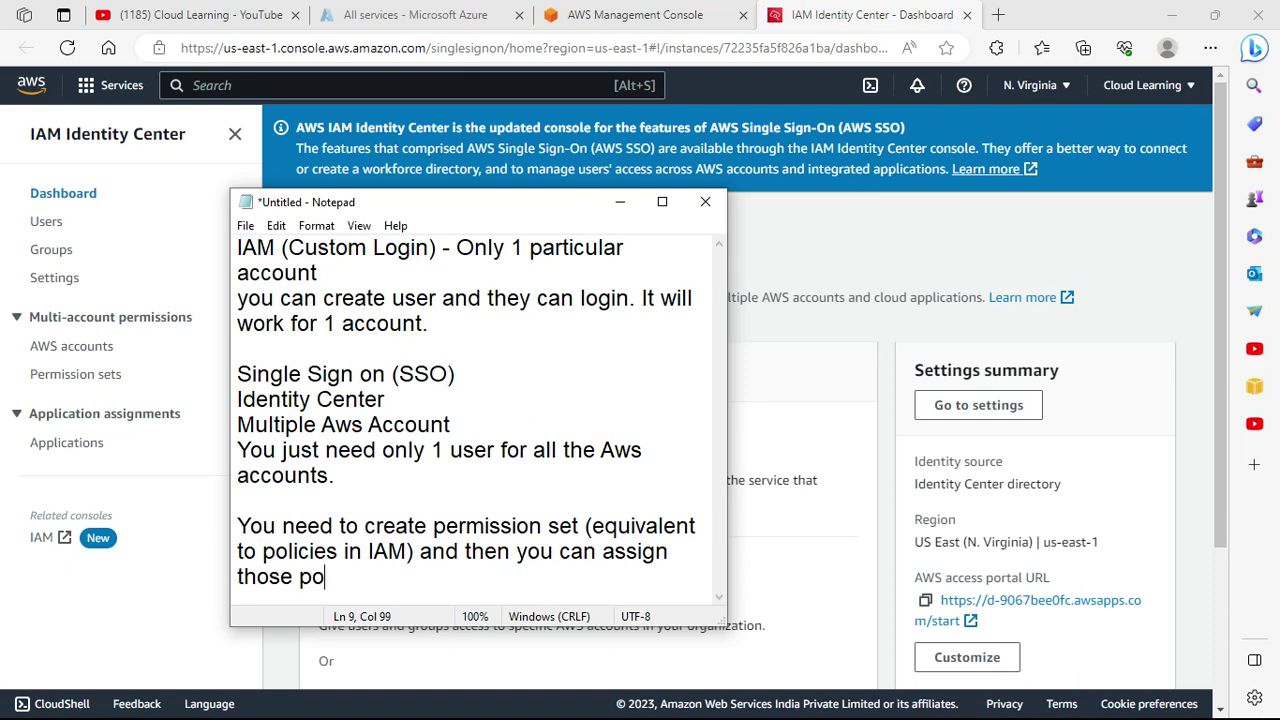
type("licies to ")
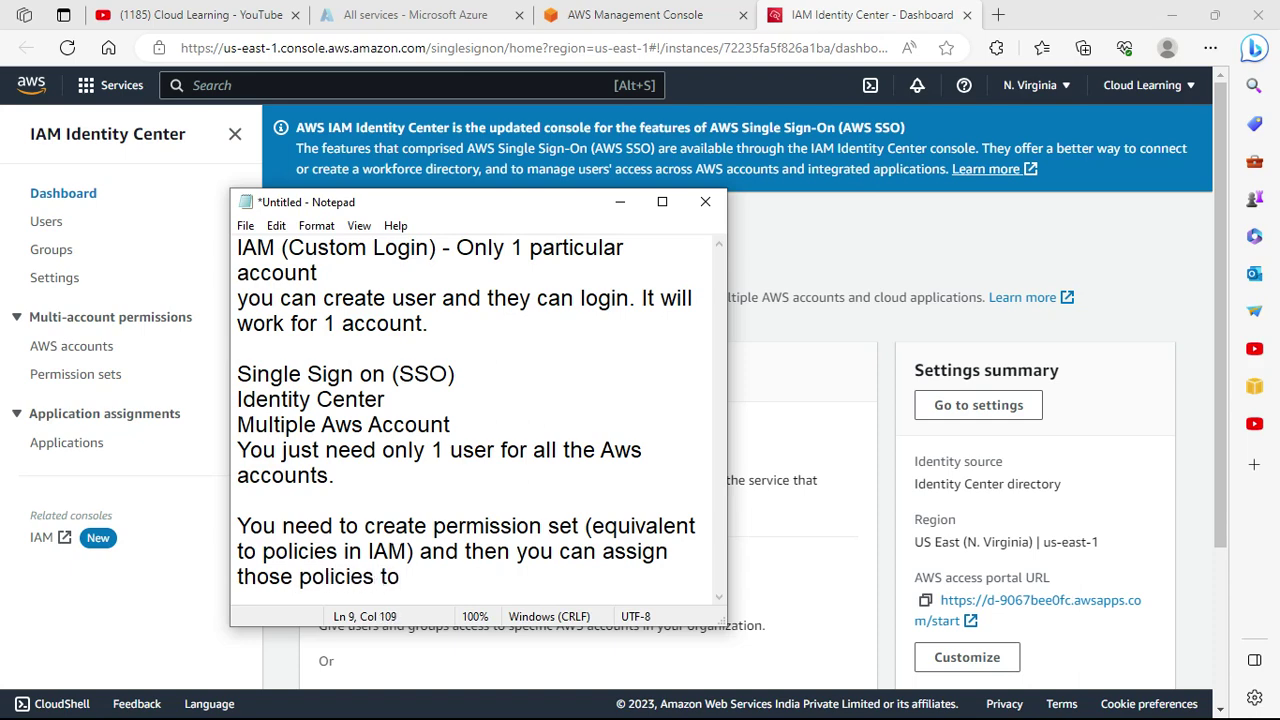
type("Aws Account.")
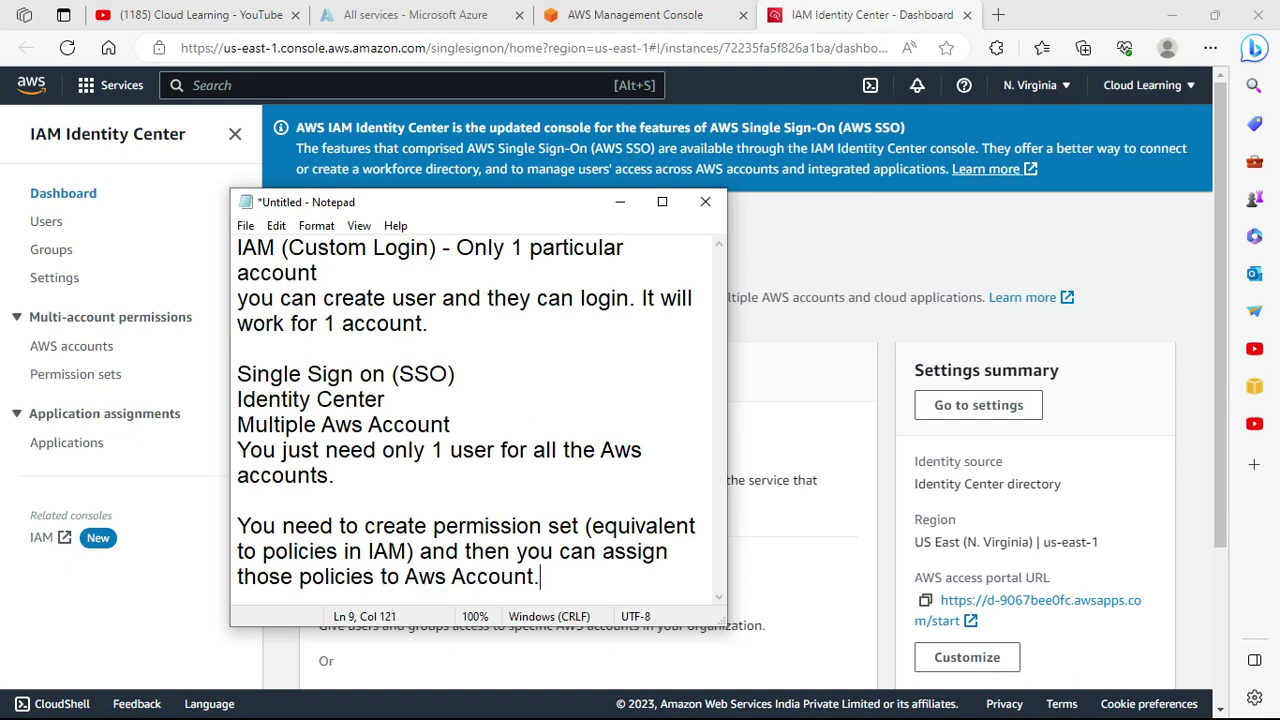
key("Return")
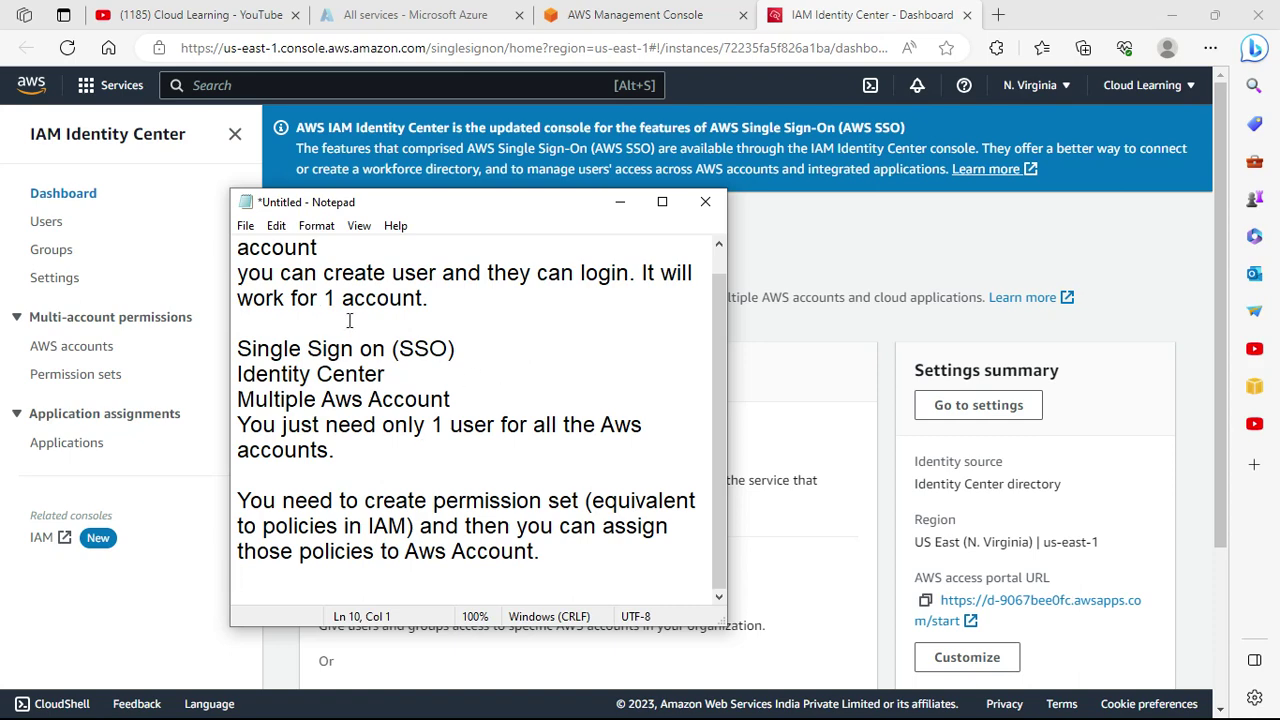
Minimize Notepad and copy the AWS access portal URL from the Settings summary.
left_click(620, 203)
scroll(1051, 594, "down", 3)
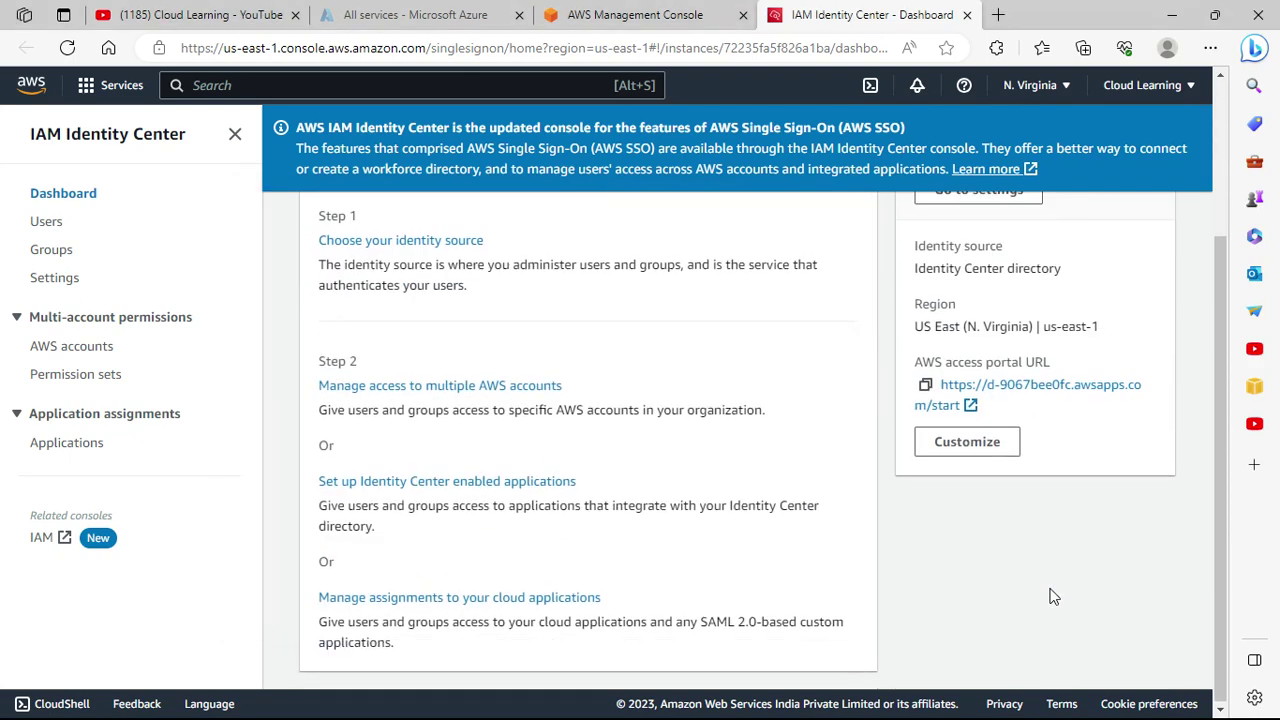
scroll(1051, 594, "up", 3)
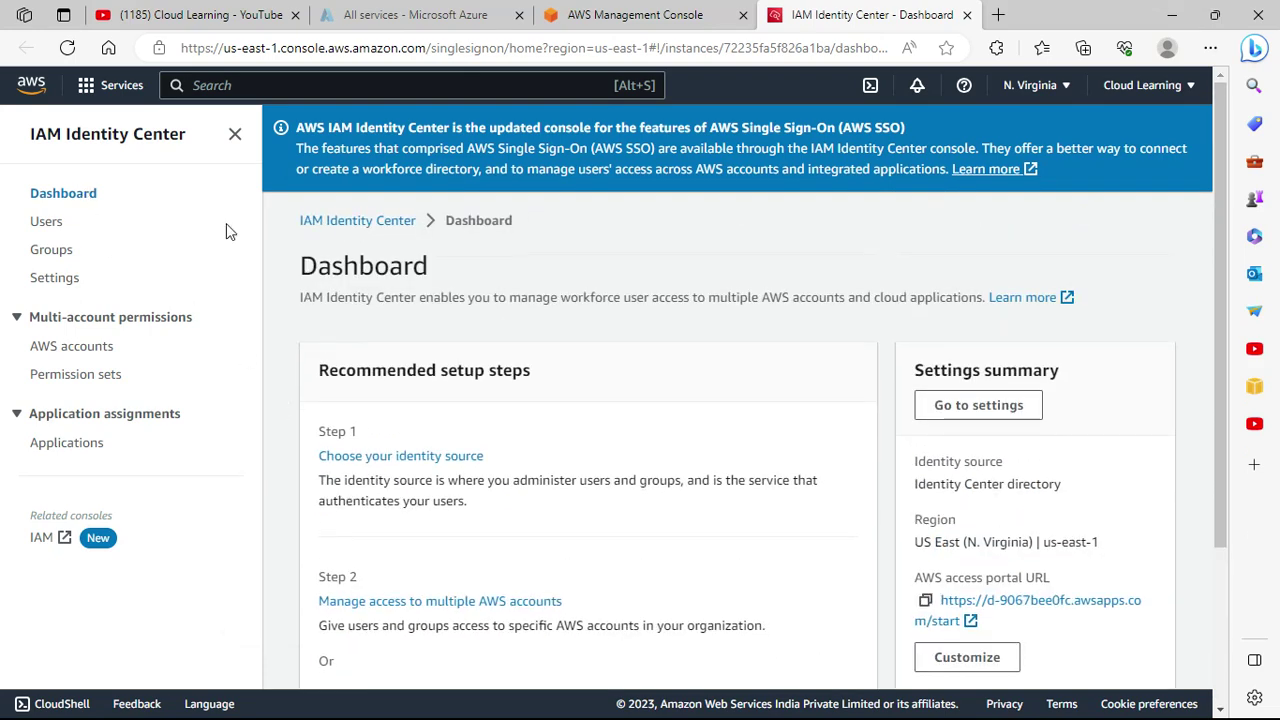
left_click(926, 602)
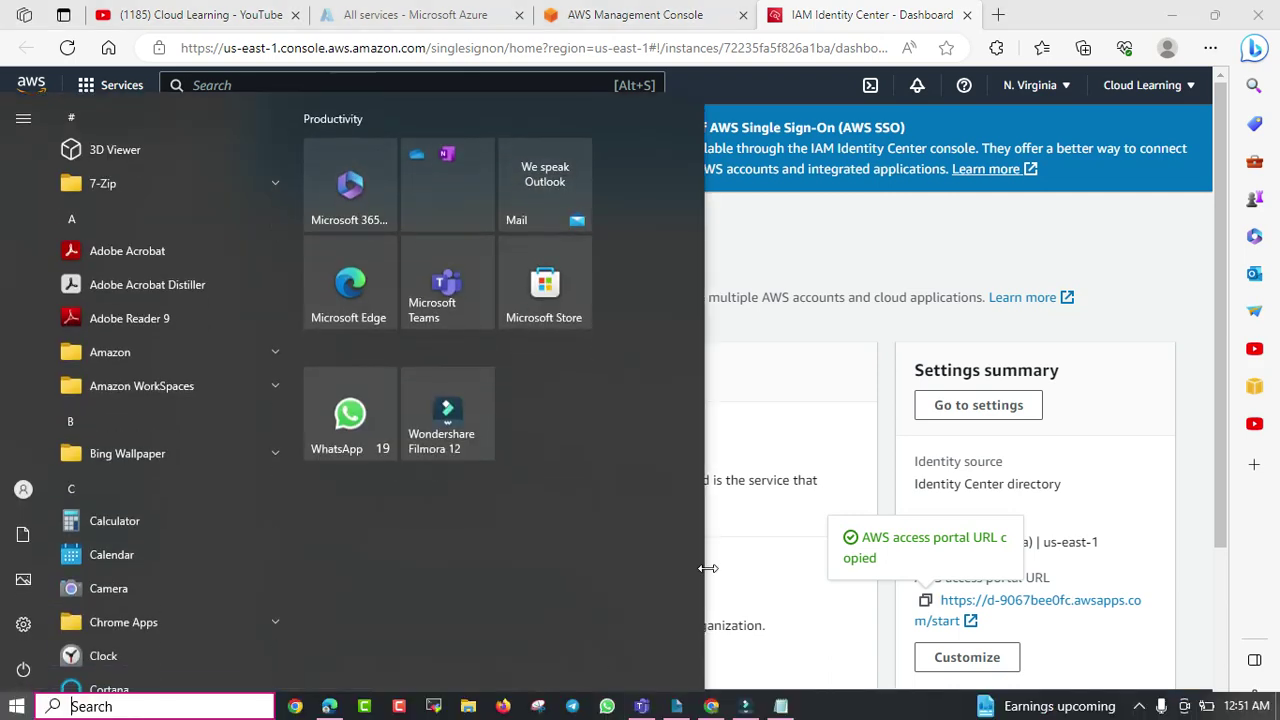
left_click(788, 384)
left_click(1210, 47)
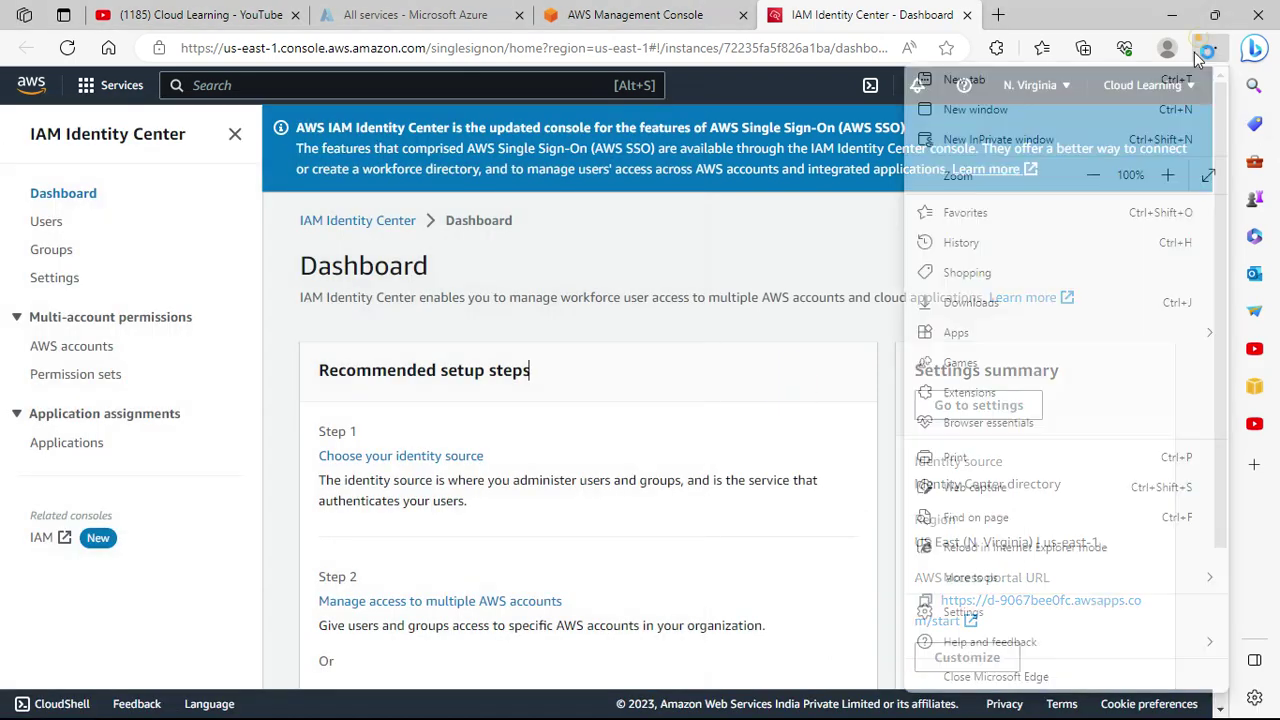
Load the copied portal URL in a new InPrivate window to reach the sign-in page, then minimize it.
left_click(1063, 137)
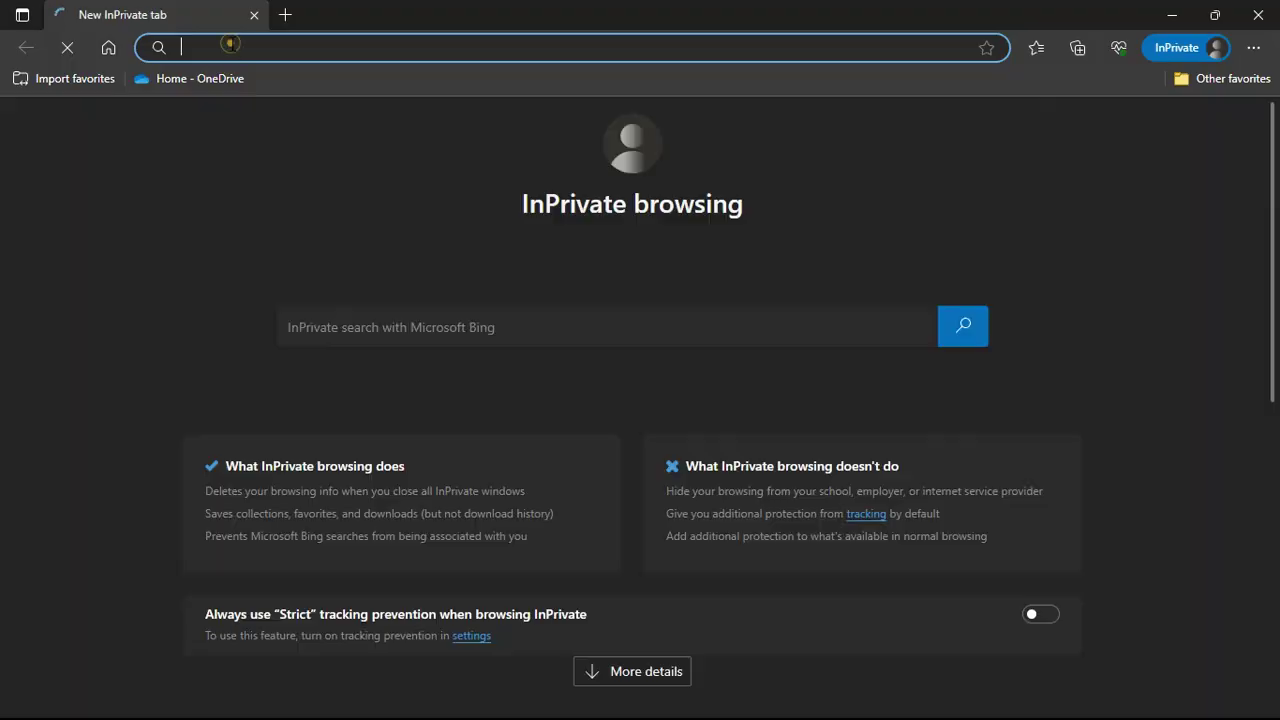
left_click(229, 42)
key("ctrl+v")
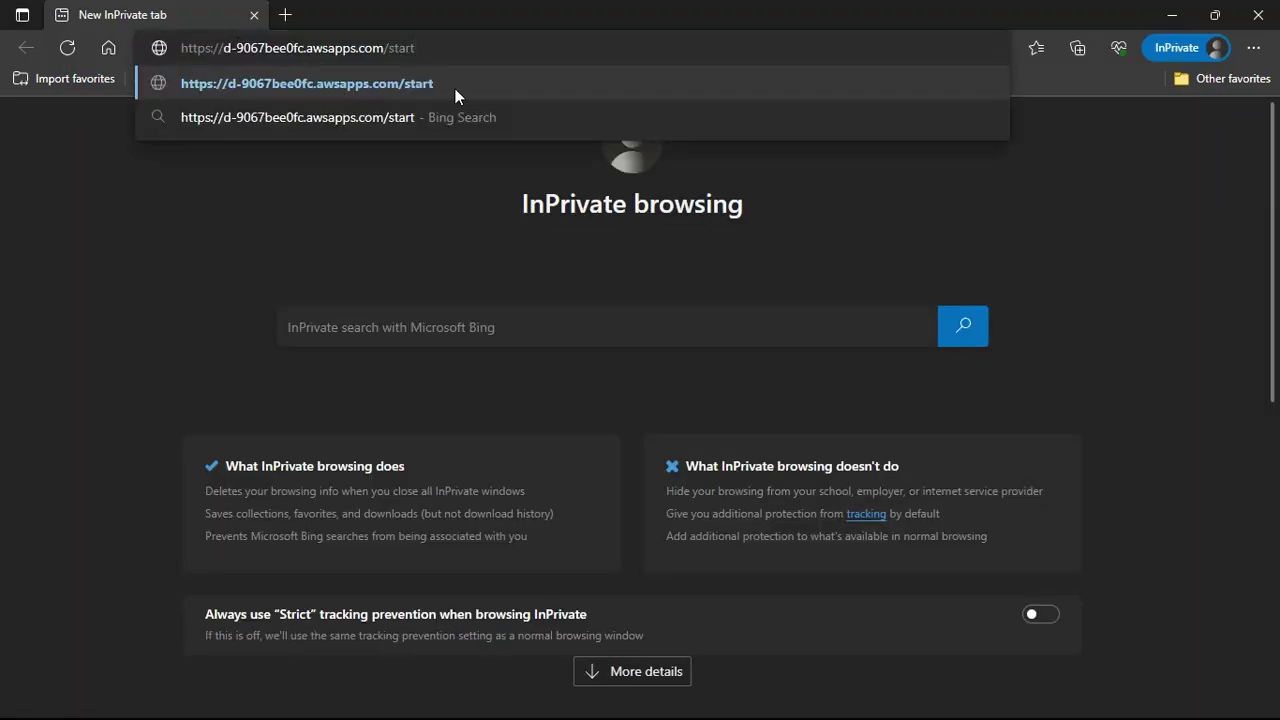
left_click(455, 95)
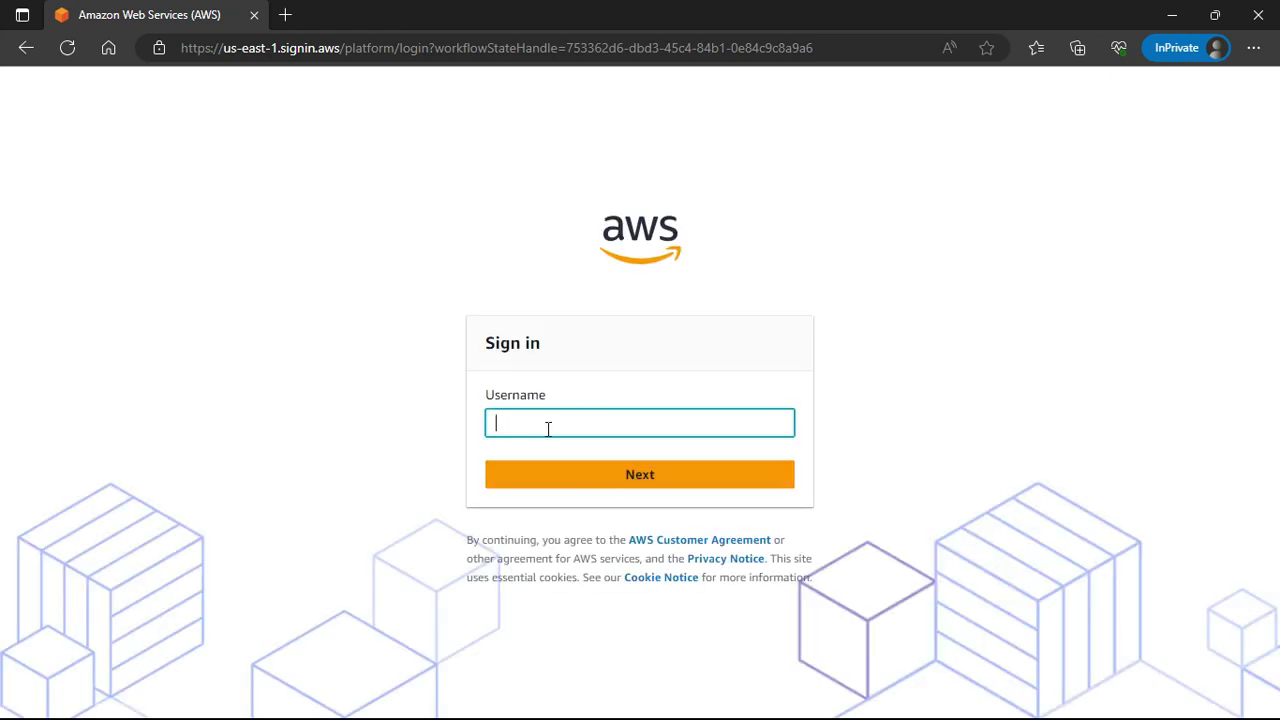
left_click(1178, 16)
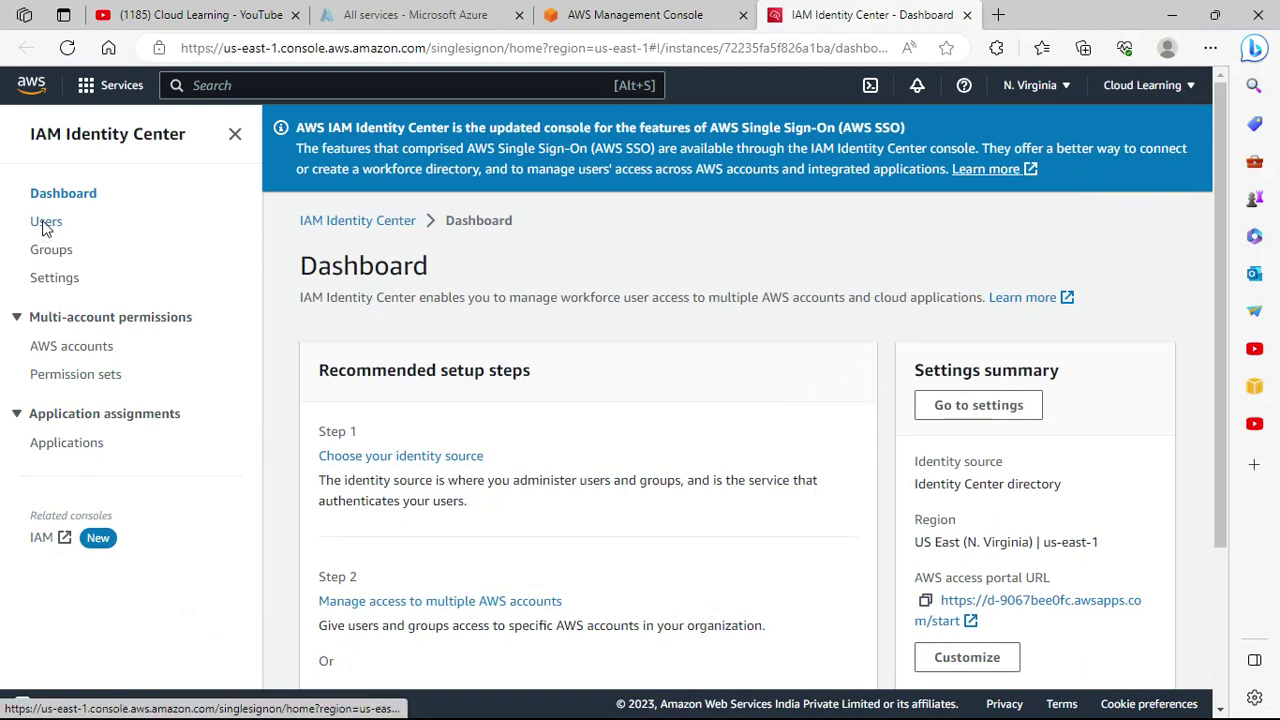
Go to Identity Center Users and open the Add user form at the Username field.
left_click(46, 221)
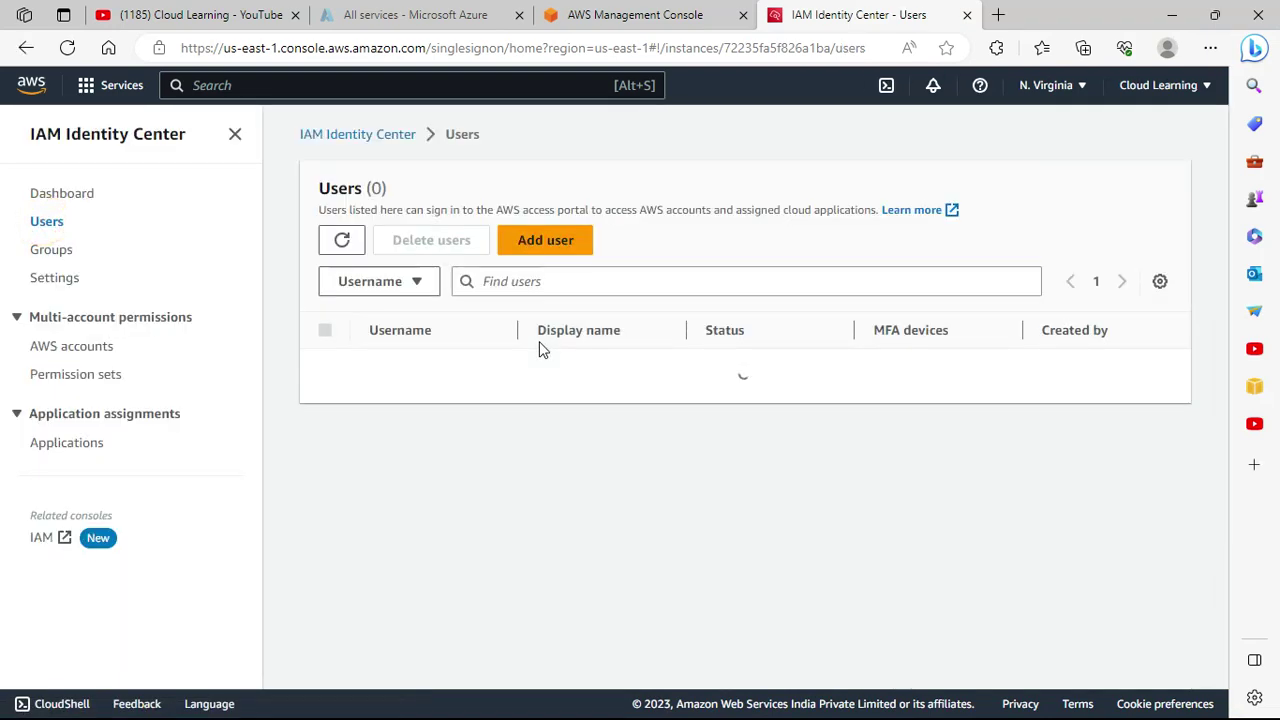
left_click(580, 252)
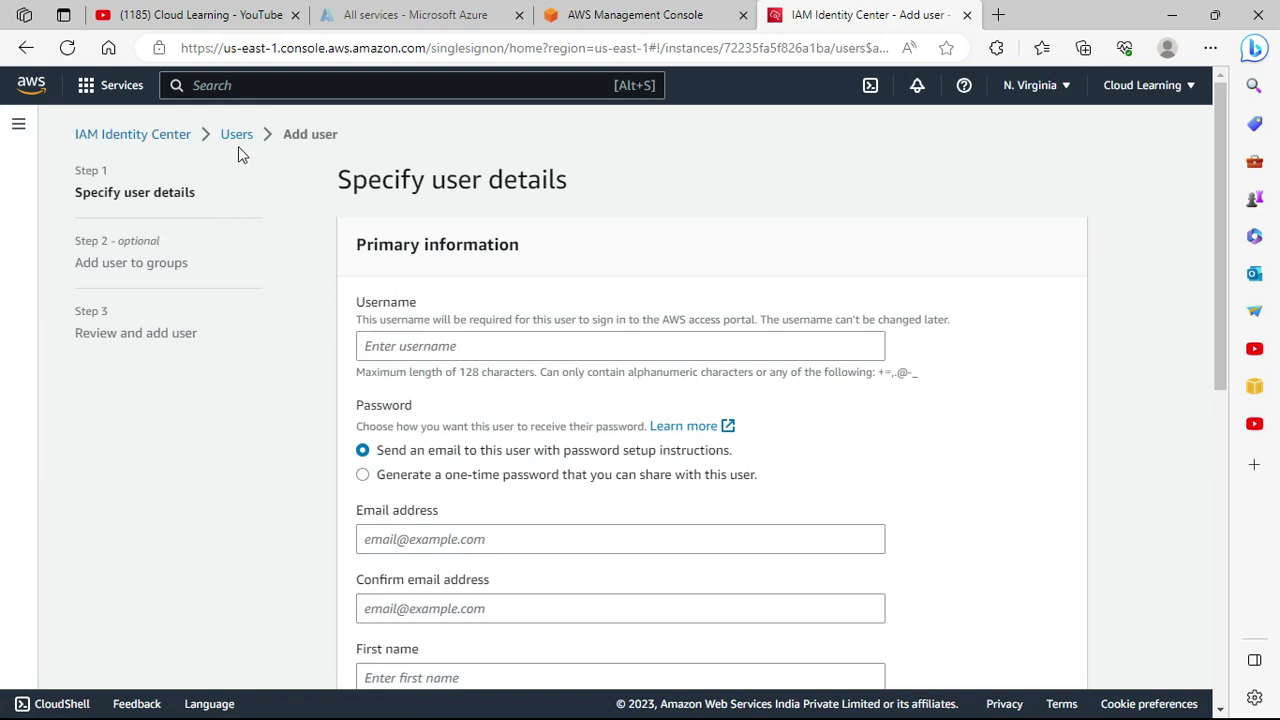
left_click(237, 137)
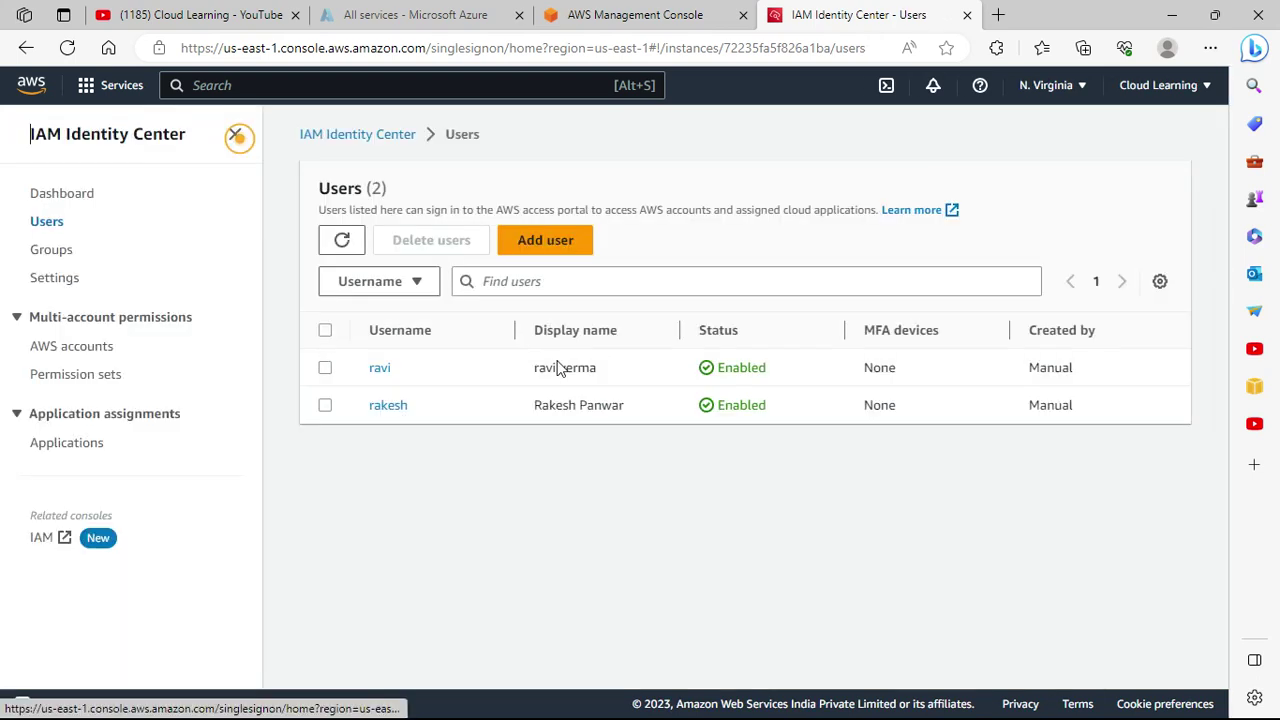
left_click(376, 380)
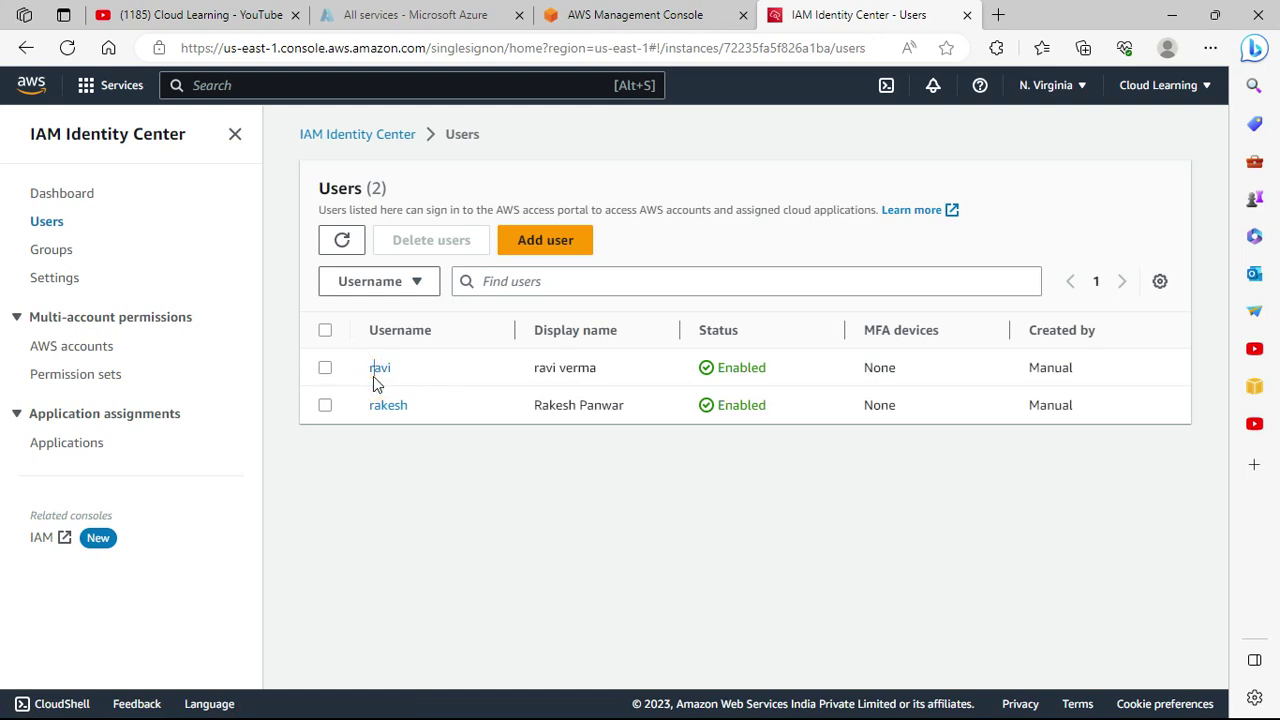
left_click(553, 245)
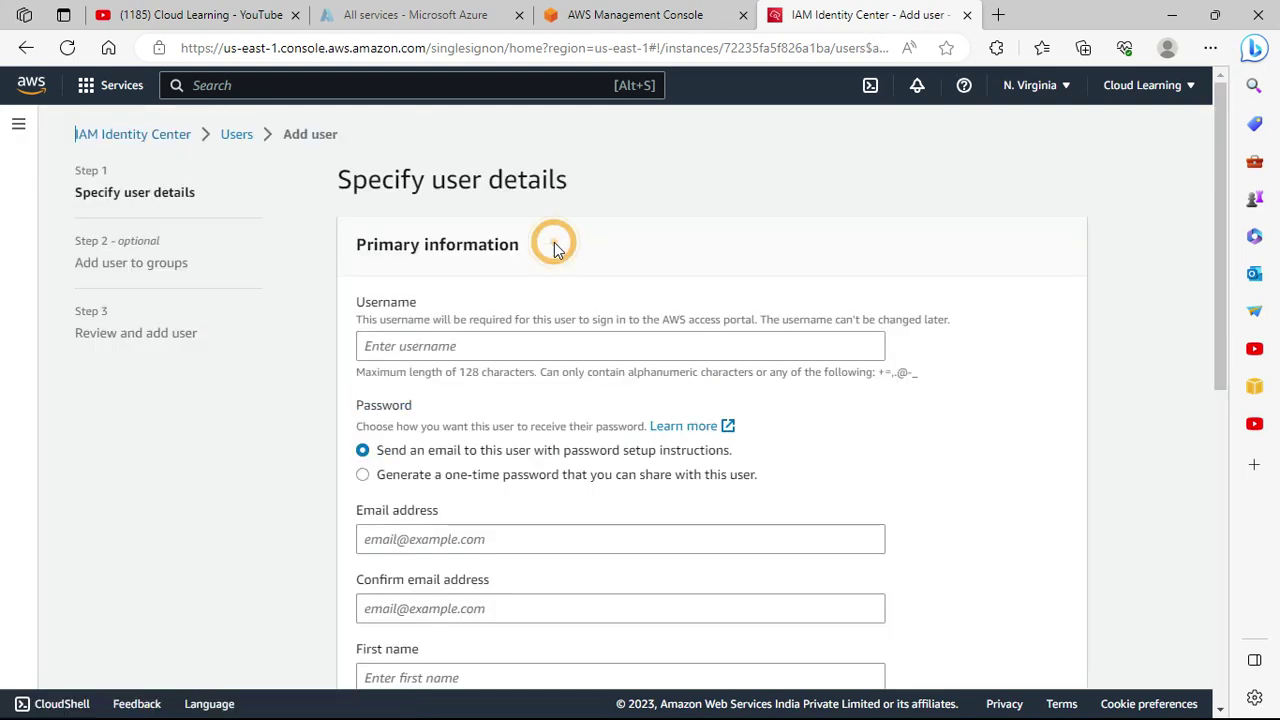
left_click(440, 350)
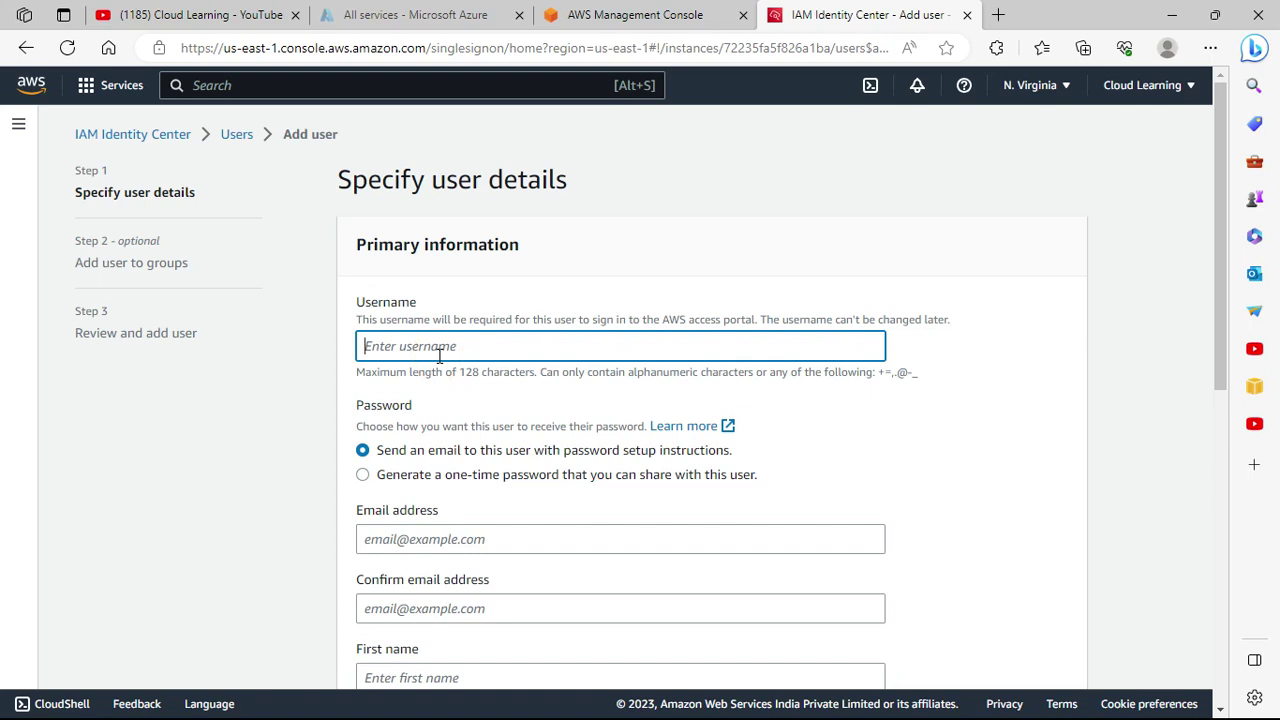
Enter the new user's username and choose to generate a one-time password.
type("Ra")
key("BackSpace")
type("John")
scroll(437, 360, "down", 3)
scroll(445, 363, "up", 2)
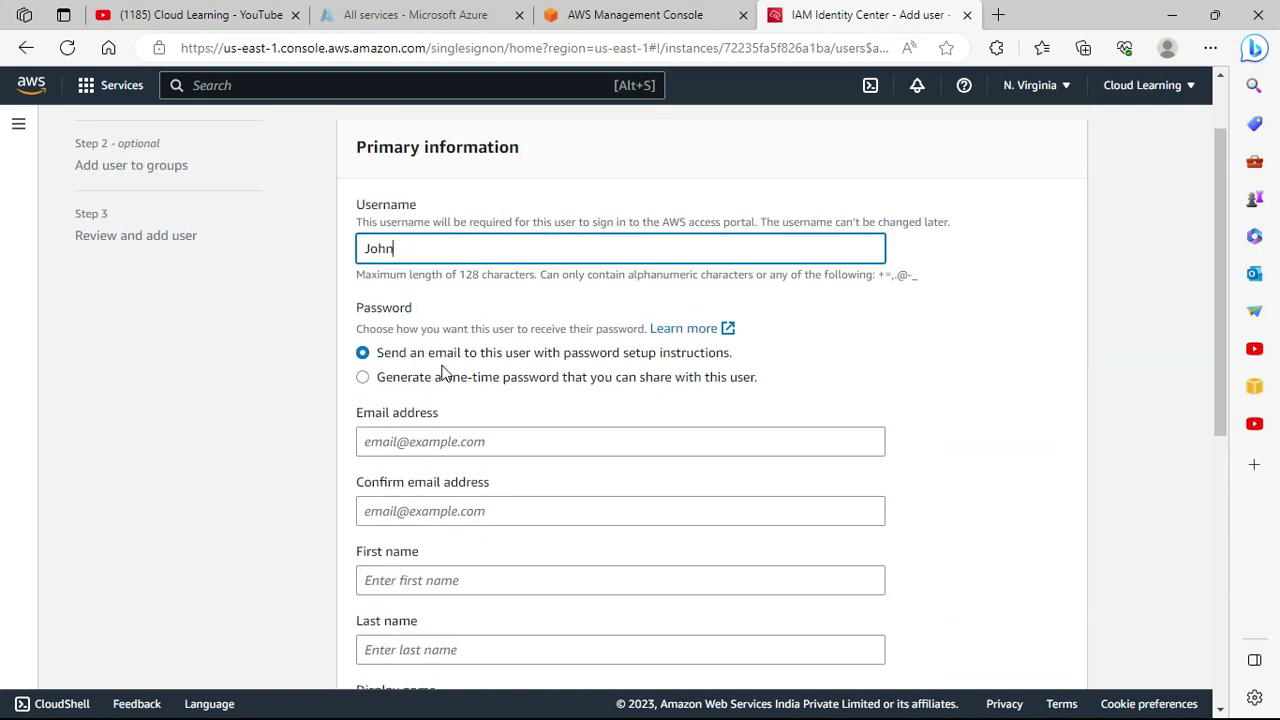
left_click(479, 379)
Type the user's email address, then correct its name part to the intended value.
left_click(449, 442)
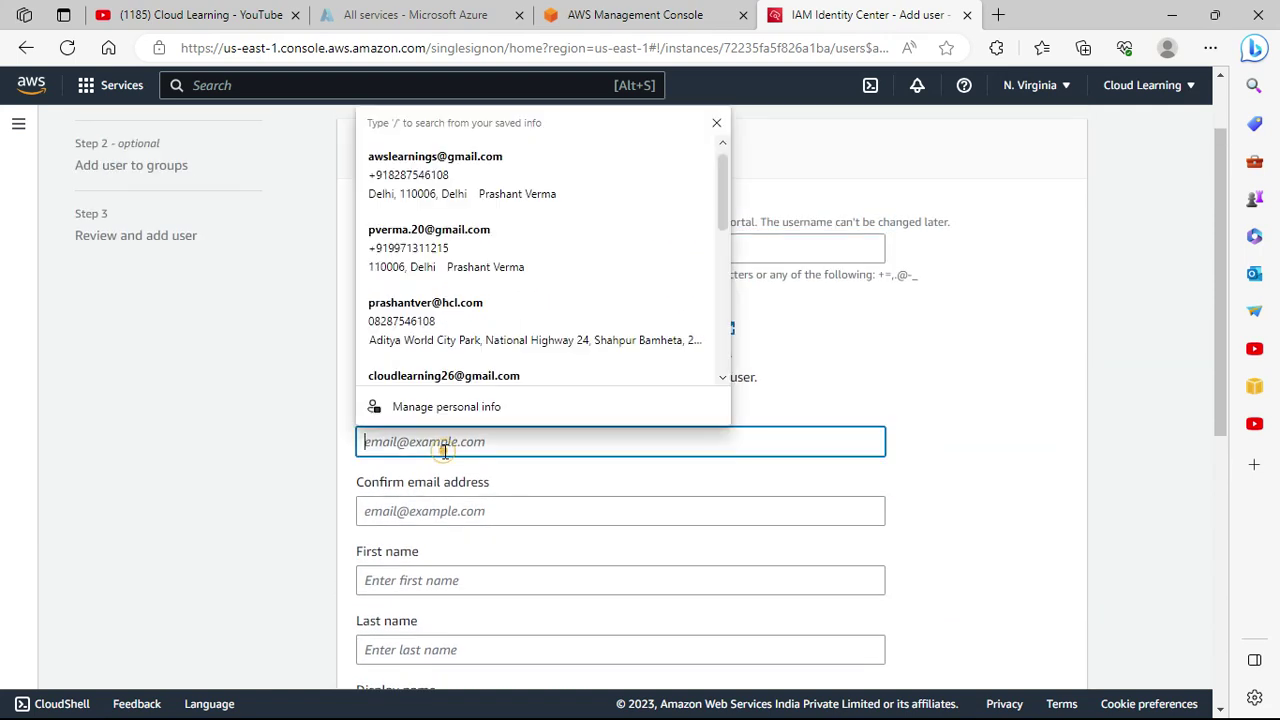
left_click(1012, 345)
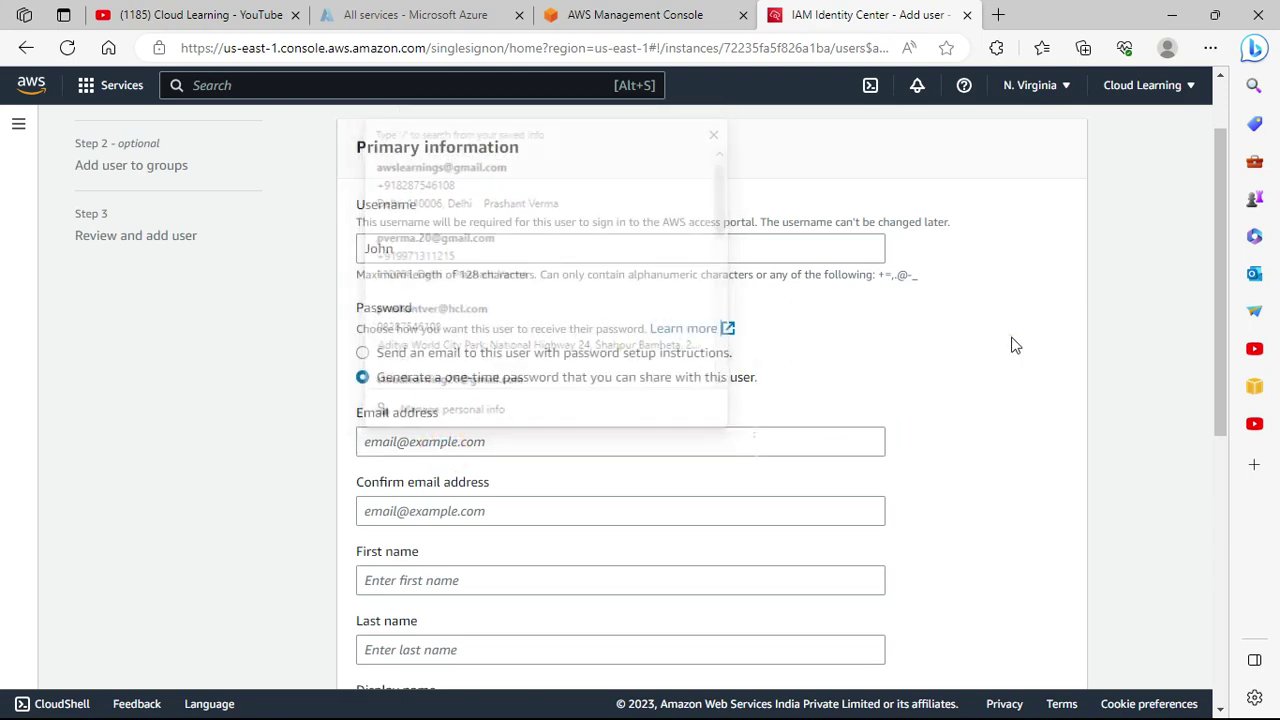
left_click(424, 441)
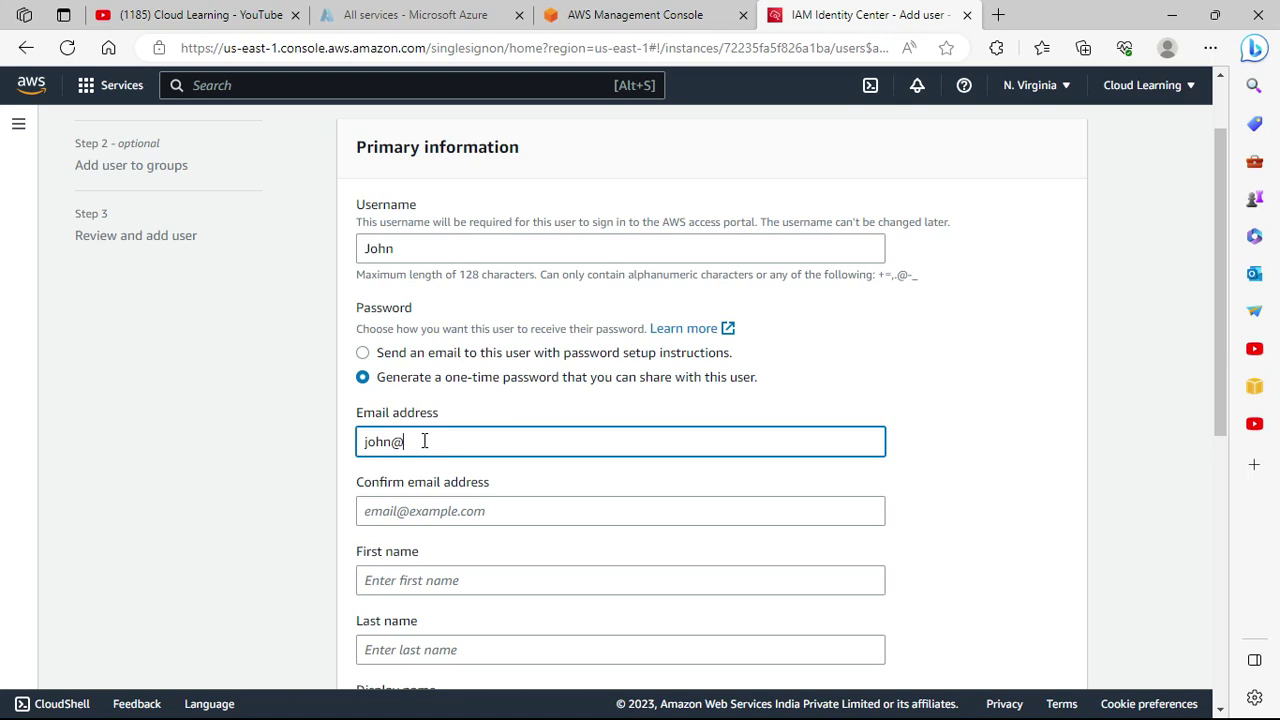
scroll(430, 445, "up", 2)
type("gmai")
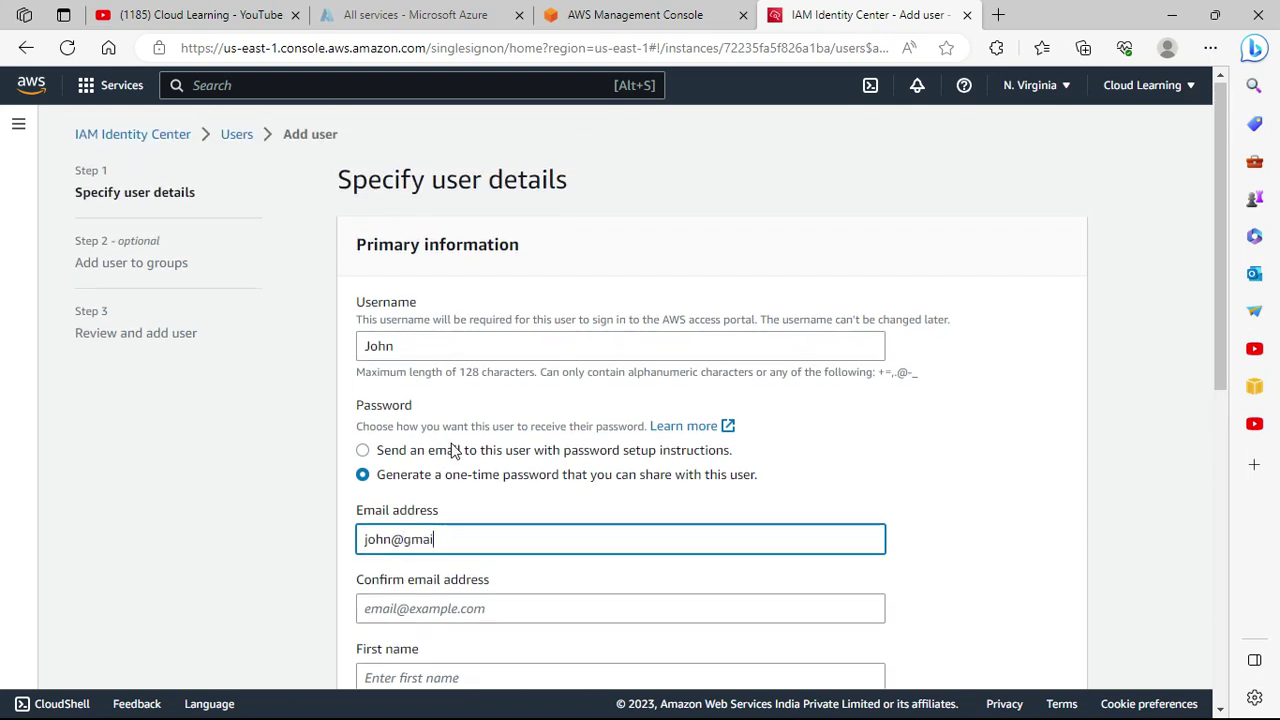
type("l.com")
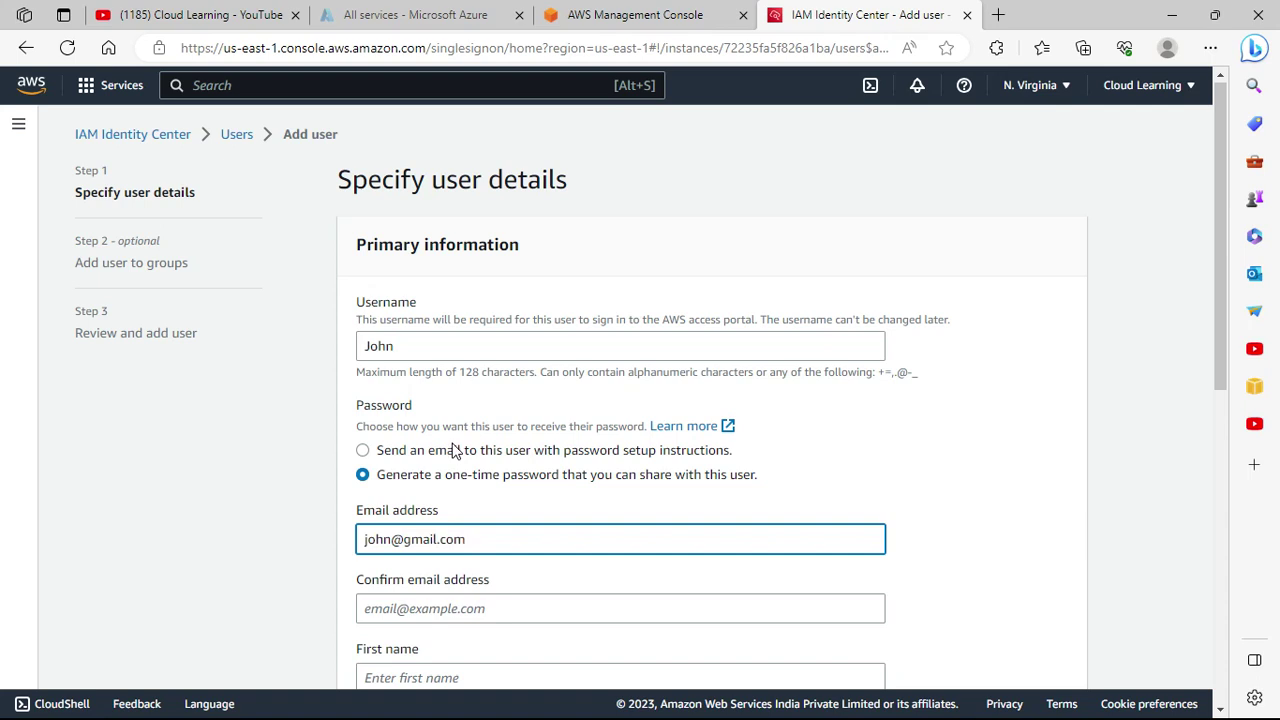
scroll(460, 460, "down", 2)
double_click(378, 343)
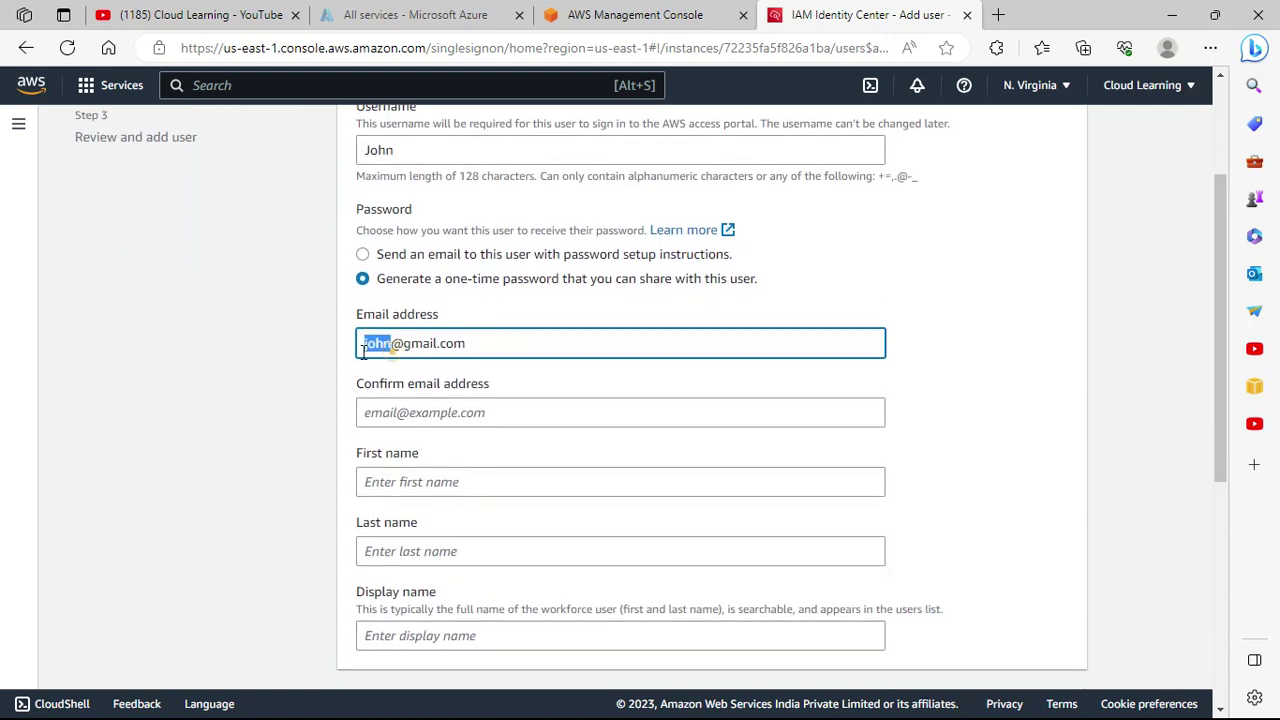
left_click(476, 343)
left_click_drag(498, 343, 289, 352)
left_click_drag(402, 343, 291, 351)
left_click(491, 342)
key("Home")
key("ctrl+shift+Right")
key("shift+Right")
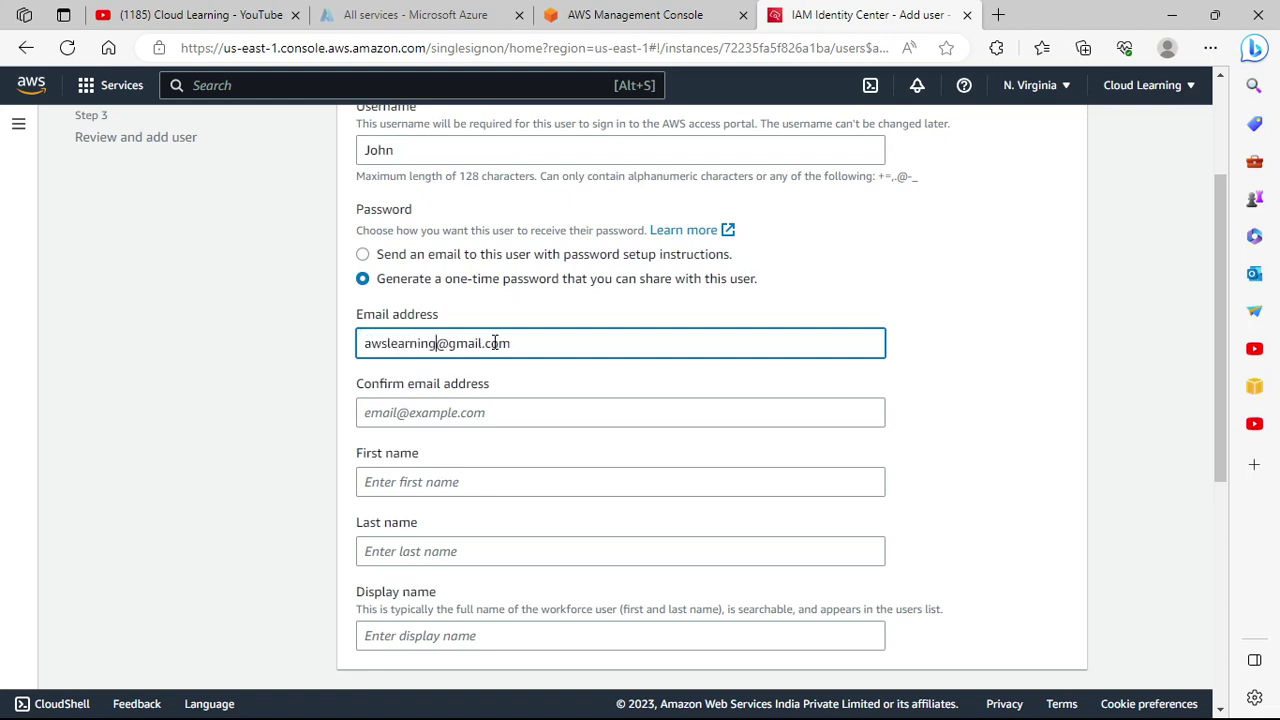
left_click(668, 392)
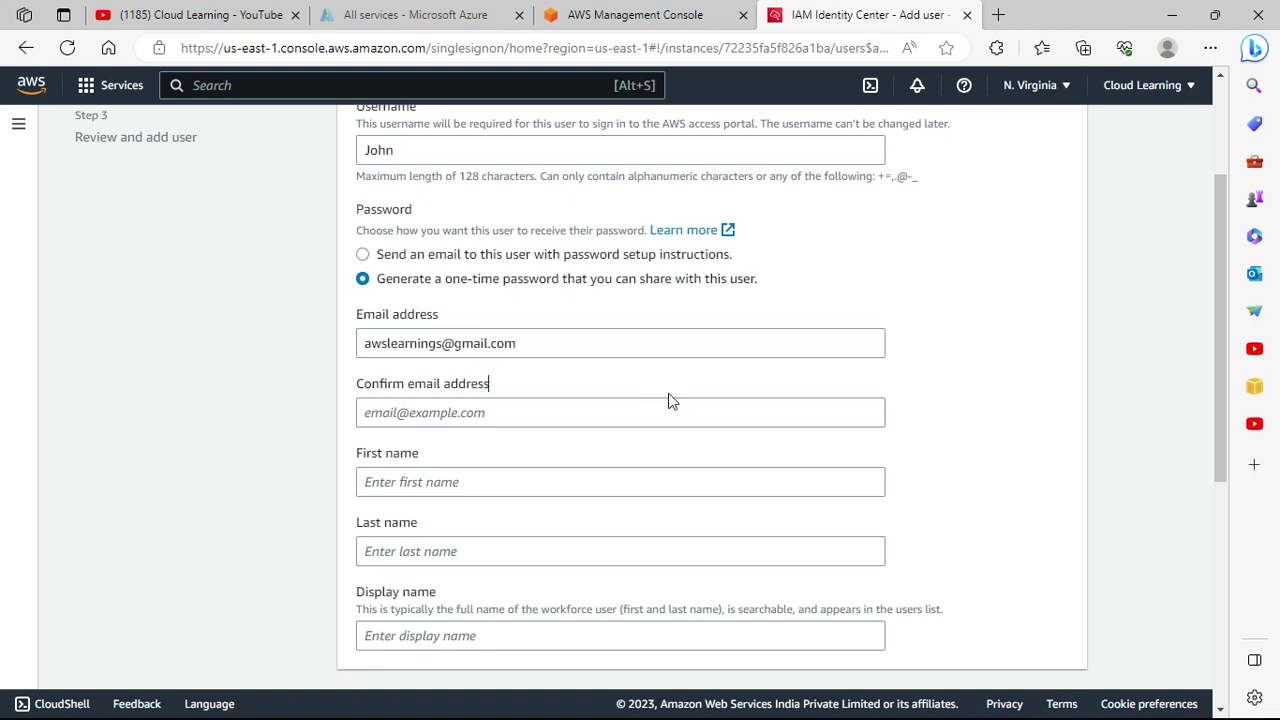
triple_click(531, 342)
key("ctrl+c")
key("End")
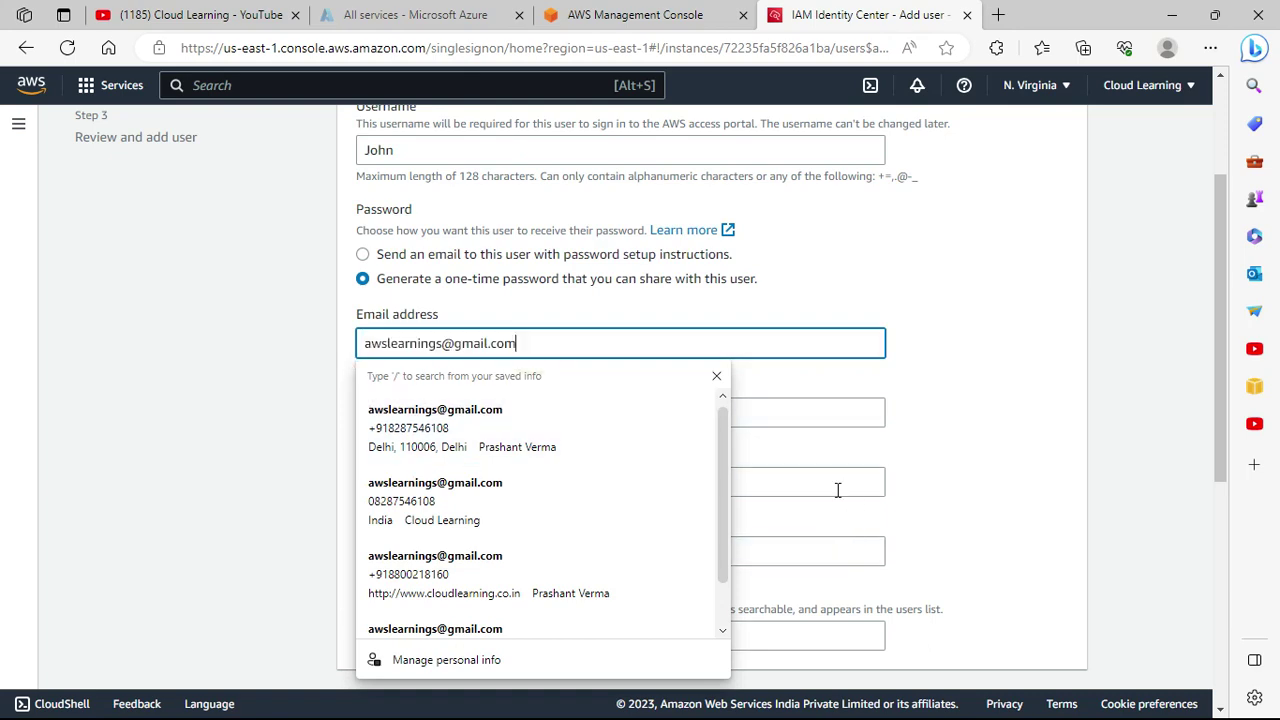
Paste the same email into Confirm email address and enter the user's first name.
left_click(763, 405)
key("ctrl+v")
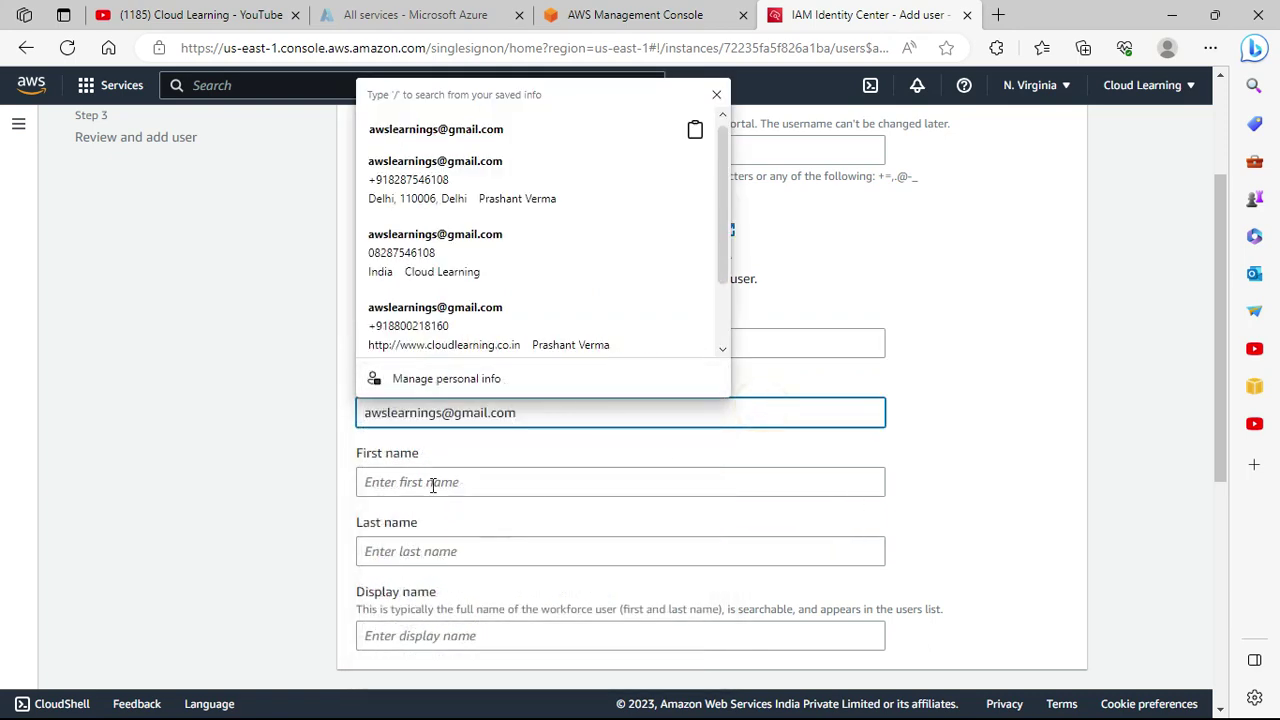
left_click(430, 482)
type("John")
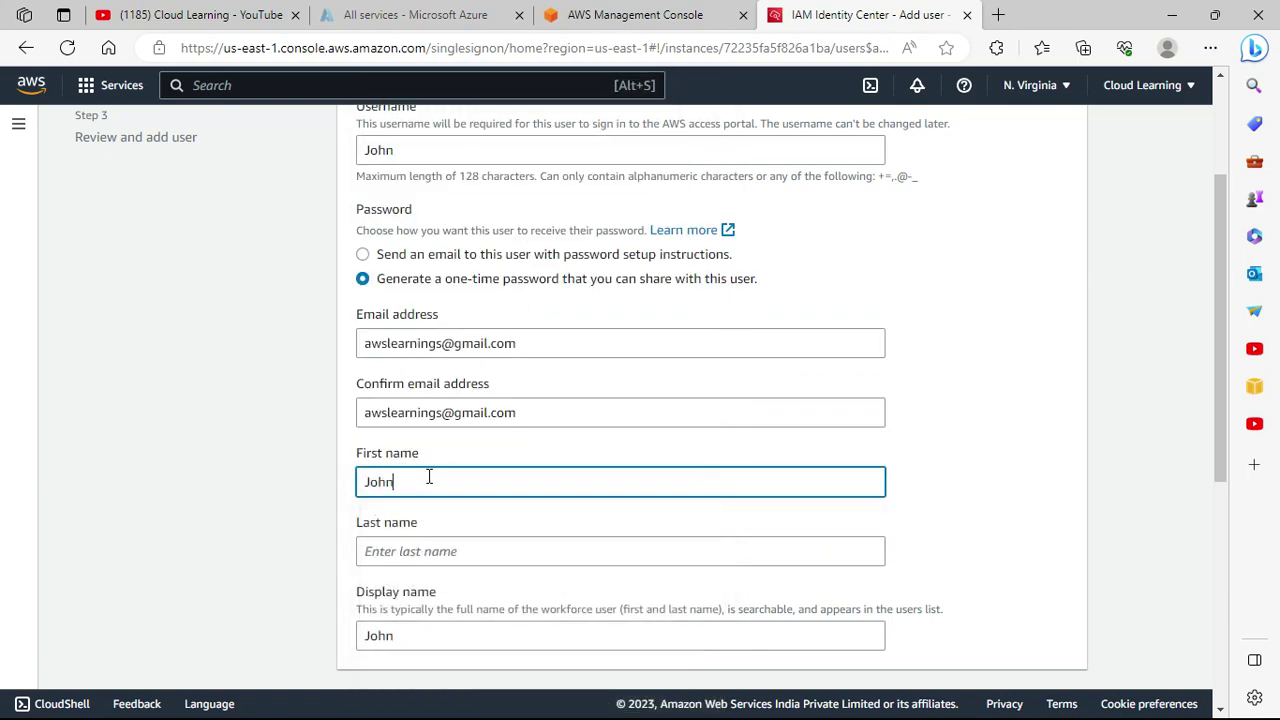
scroll(634, 614, "down", 3)
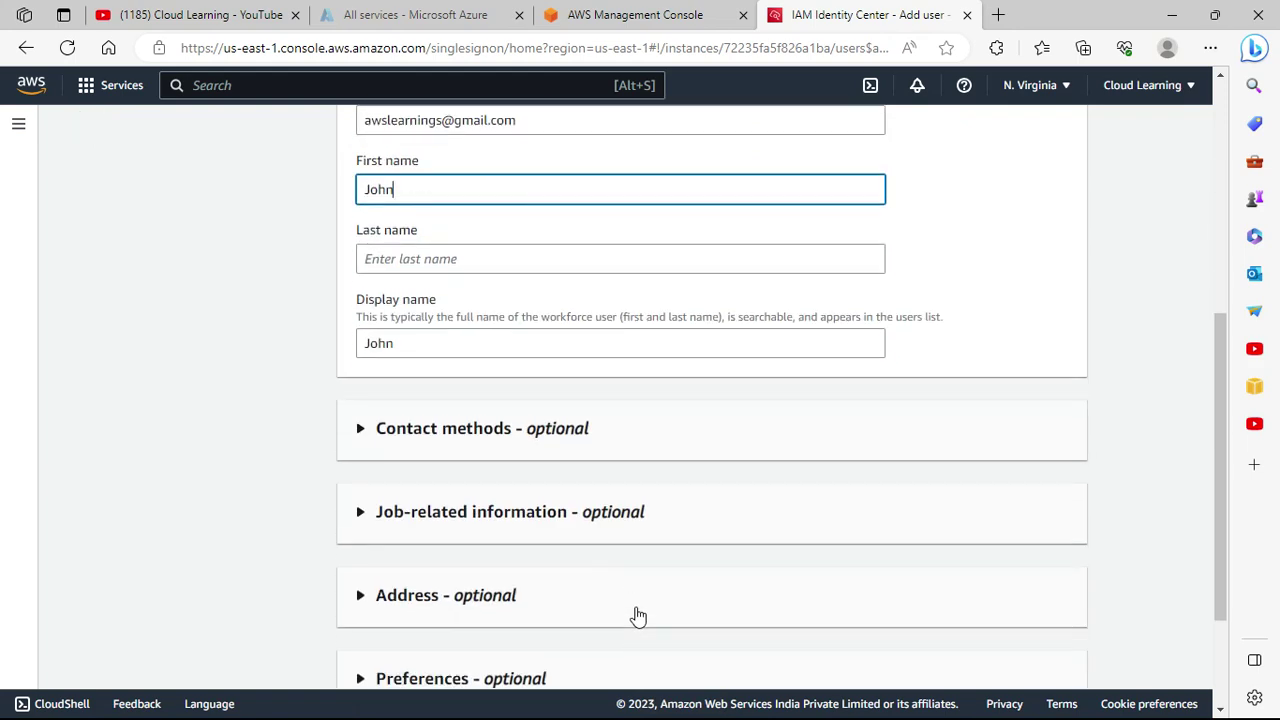
scroll(634, 614, "down", 2)
scroll(638, 614, "up", 3)
scroll(638, 614, "down", 3)
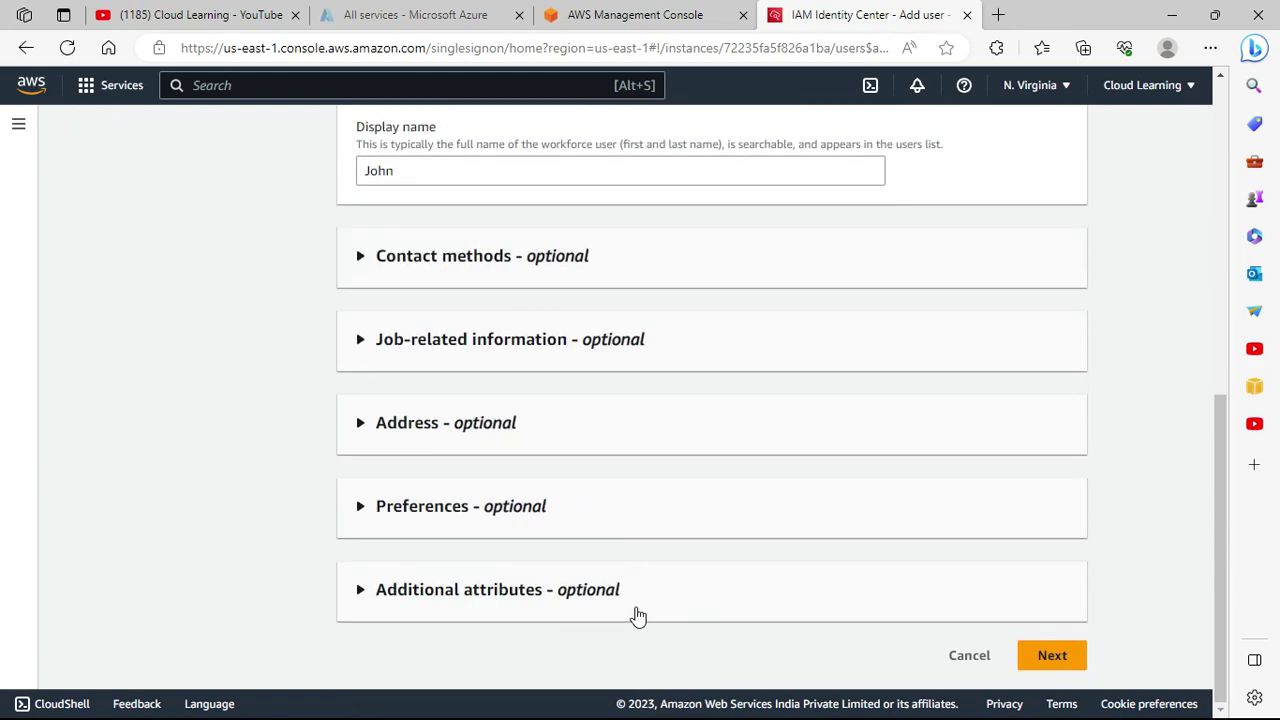
Fill in the required last name after Next flags it as missing.
left_click(1068, 653)
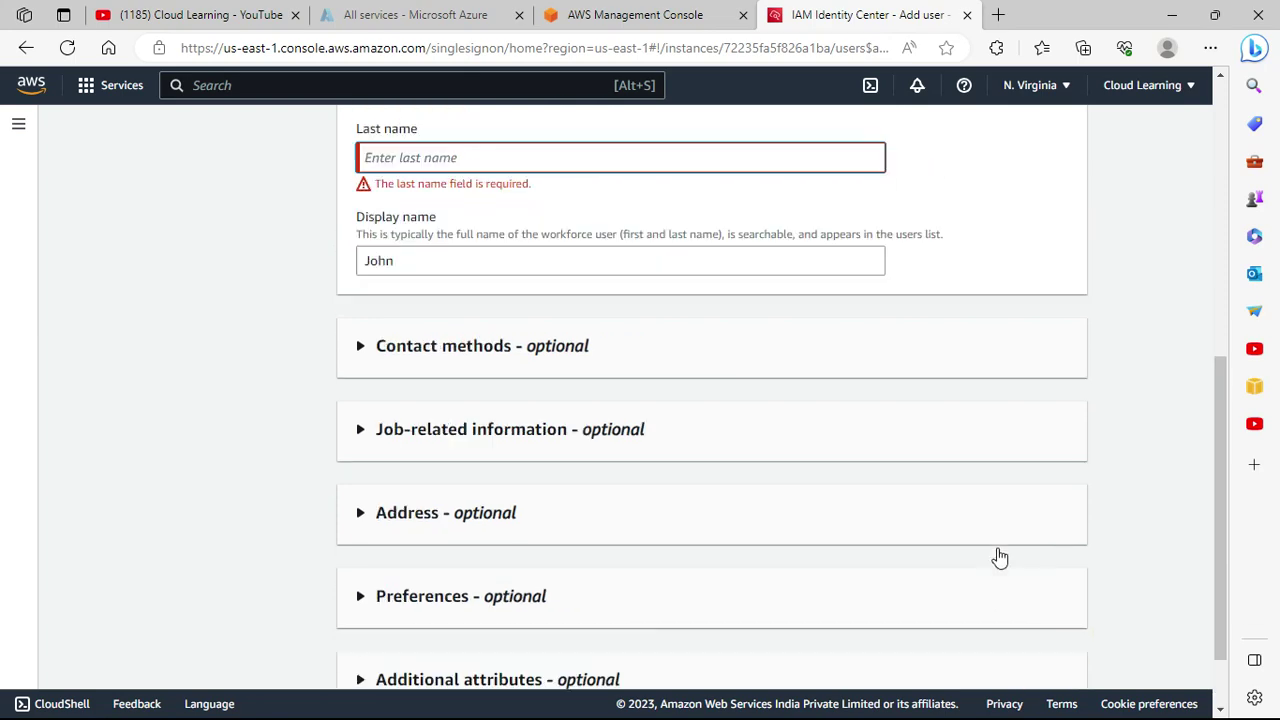
left_click(421, 482)
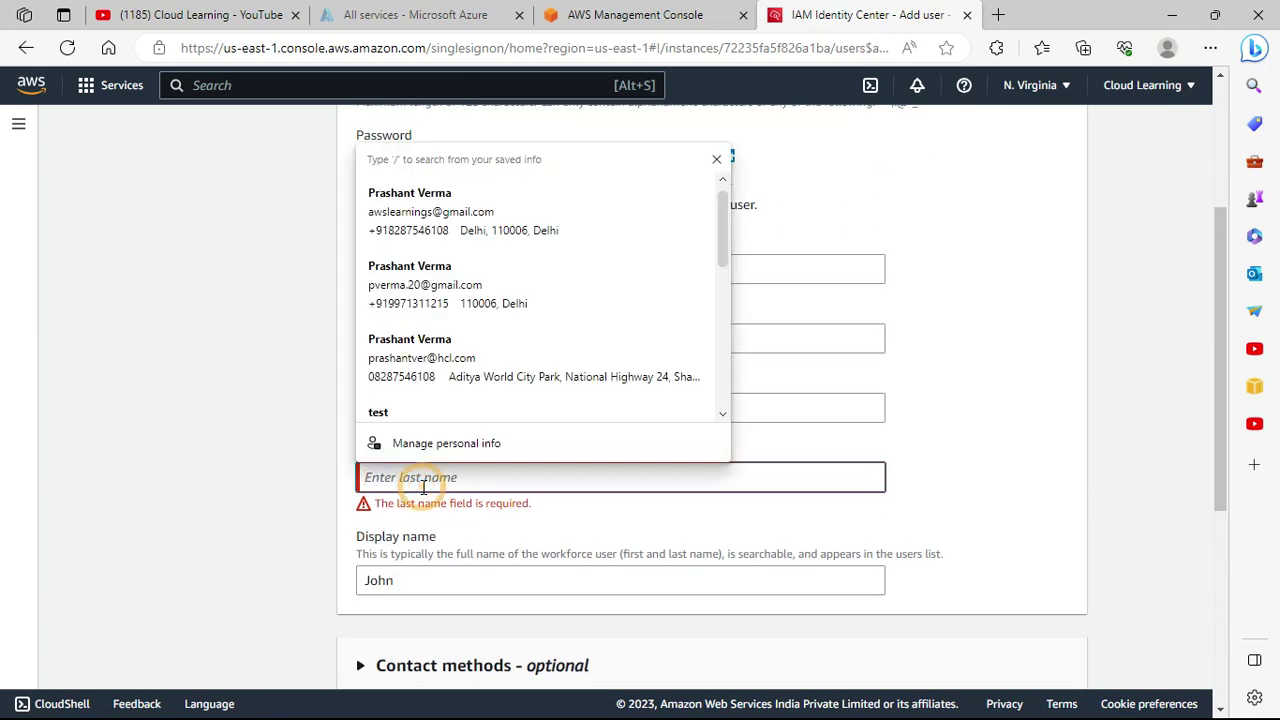
type("Right")
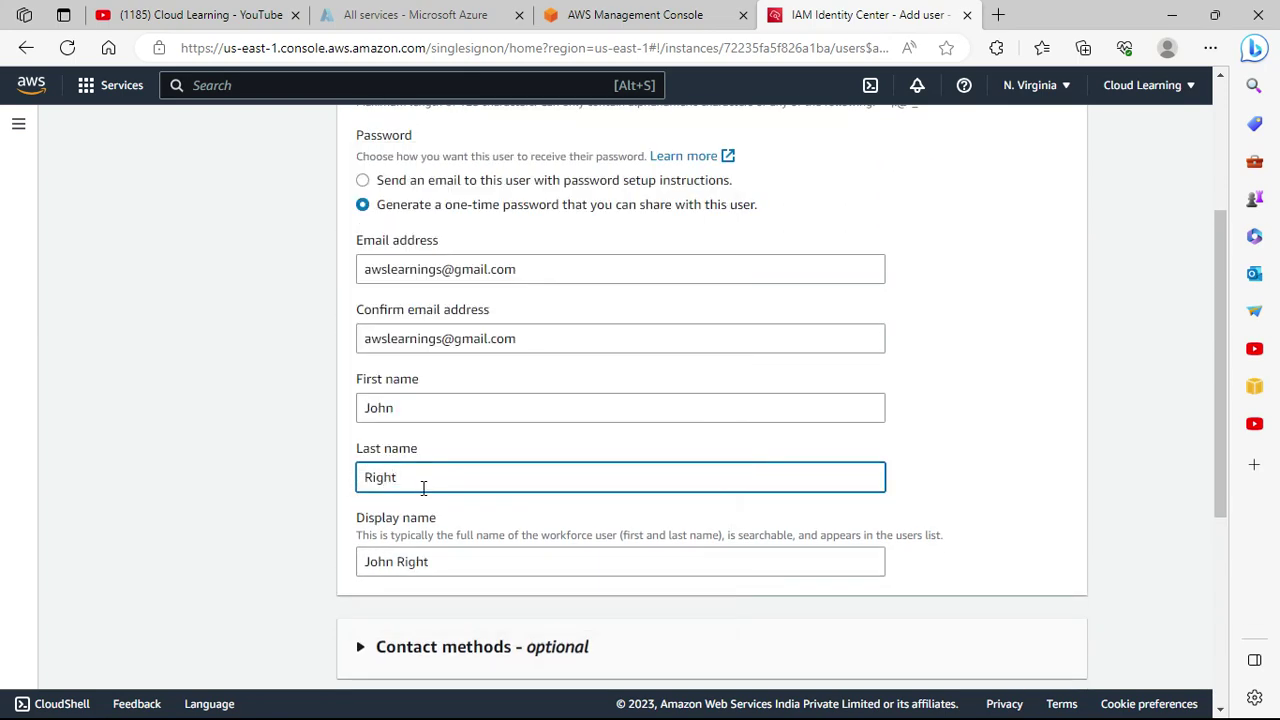
scroll(1008, 569, "down", 4)
Add the user to the S3Admin group and continue to Review and add user.
left_click(1052, 651)
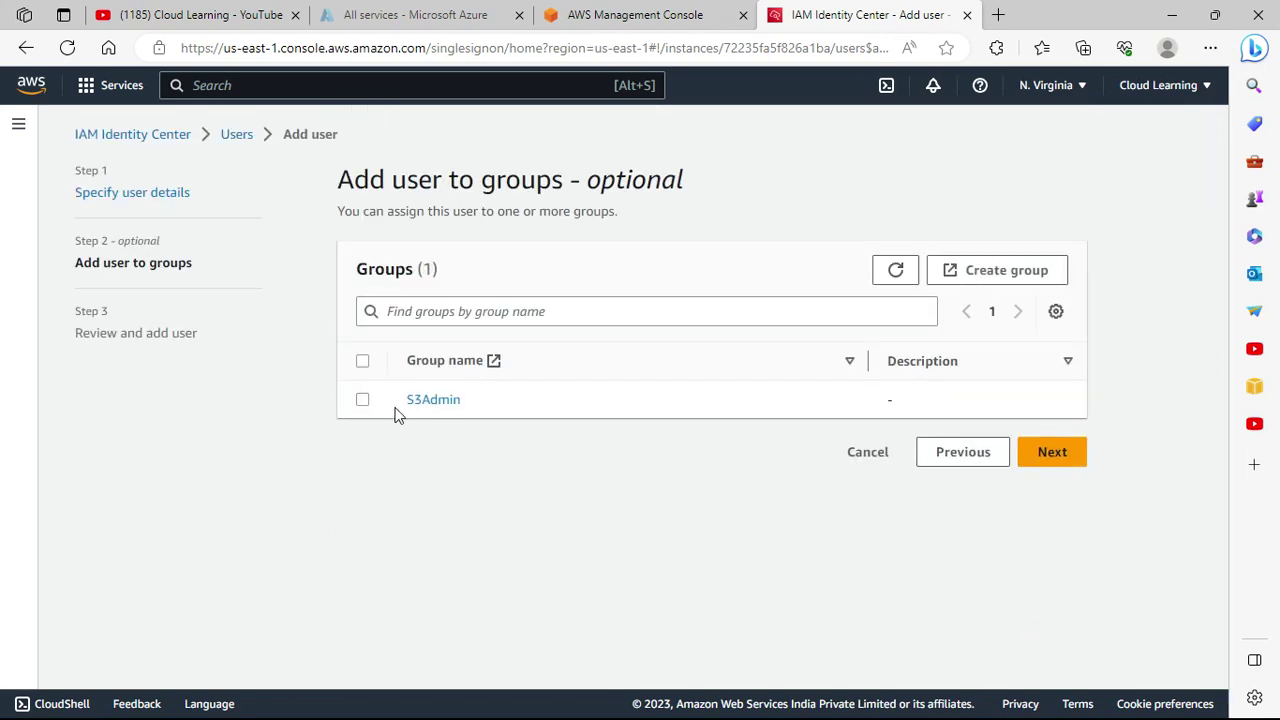
left_click(362, 400)
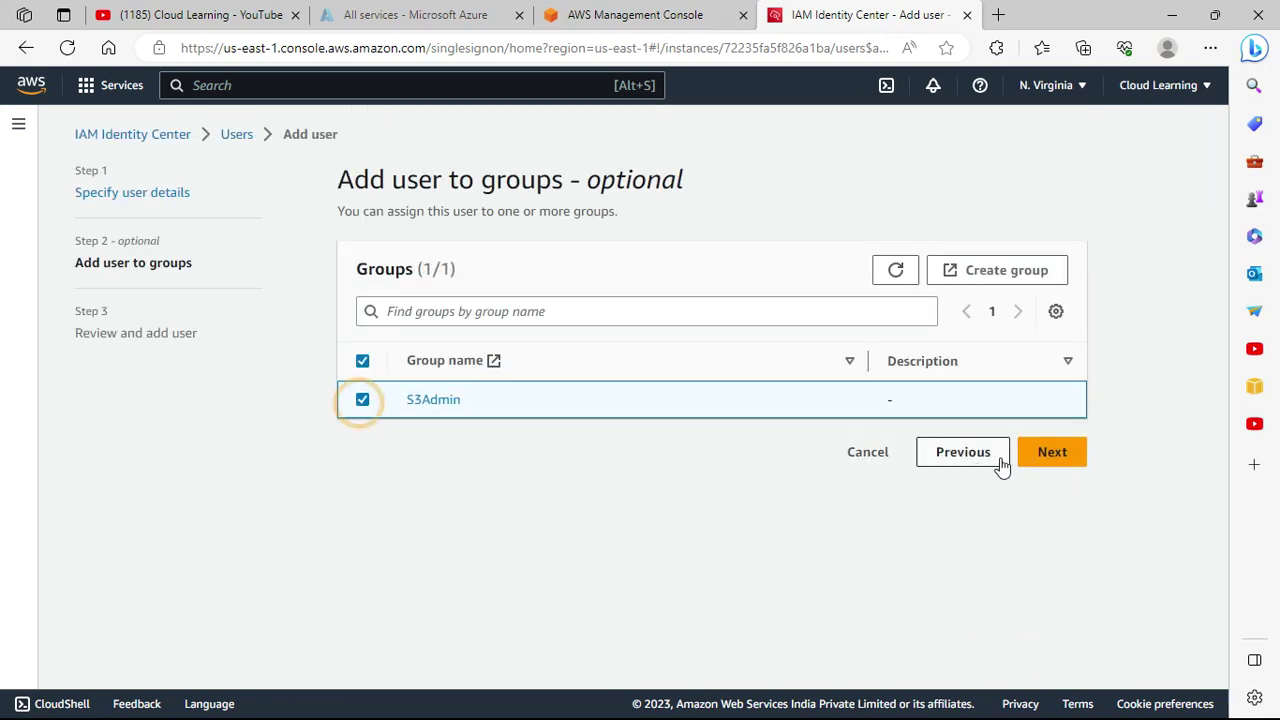
left_click(1048, 462)
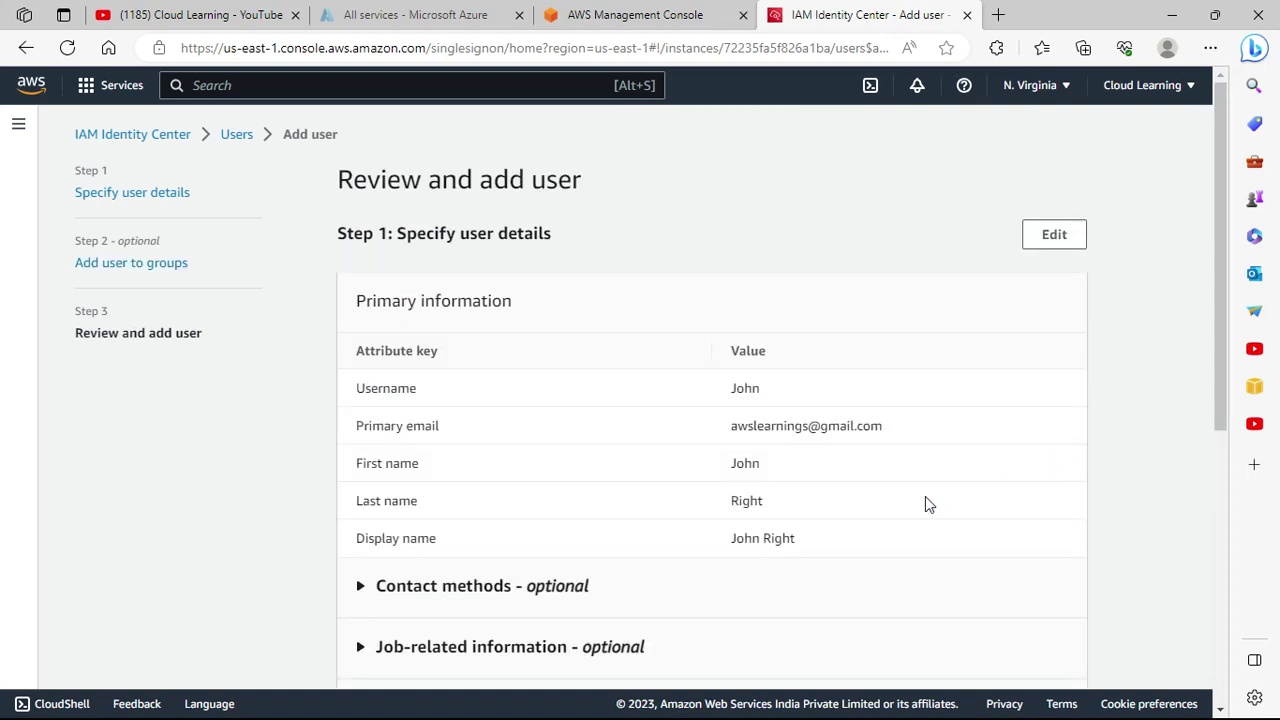
scroll(905, 505, "down", 2)
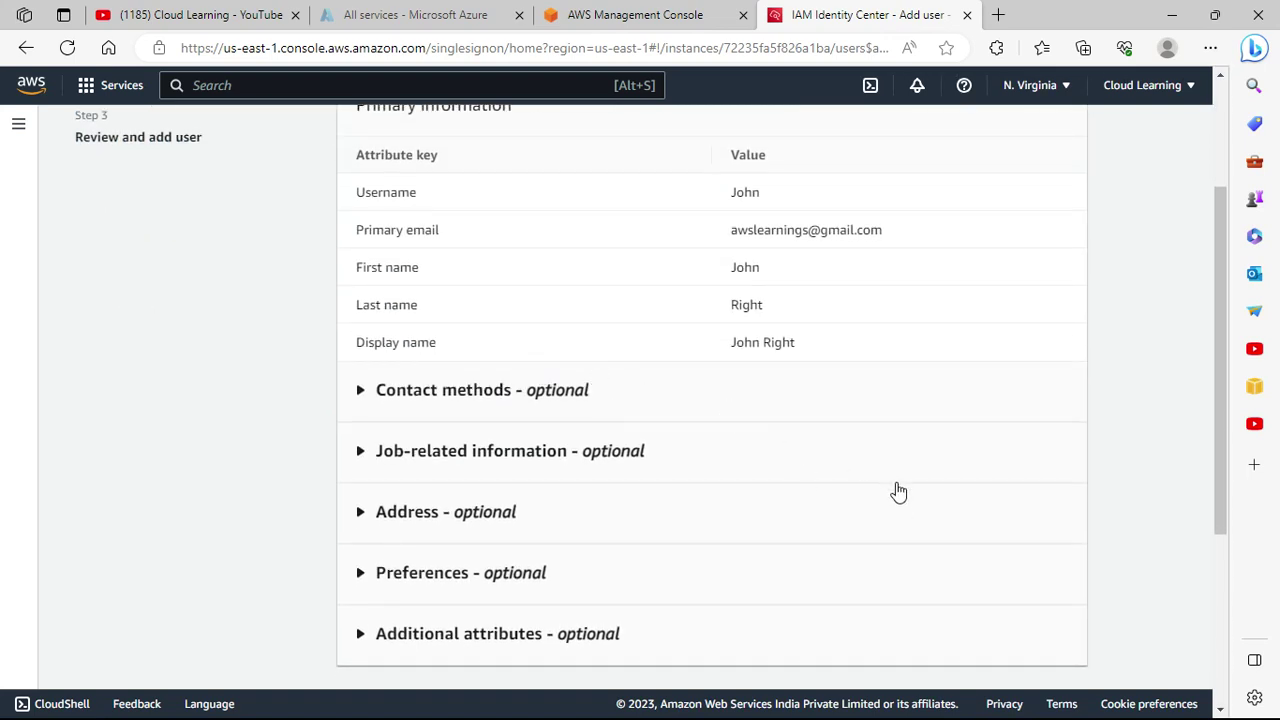
scroll(905, 505, "down", 3)
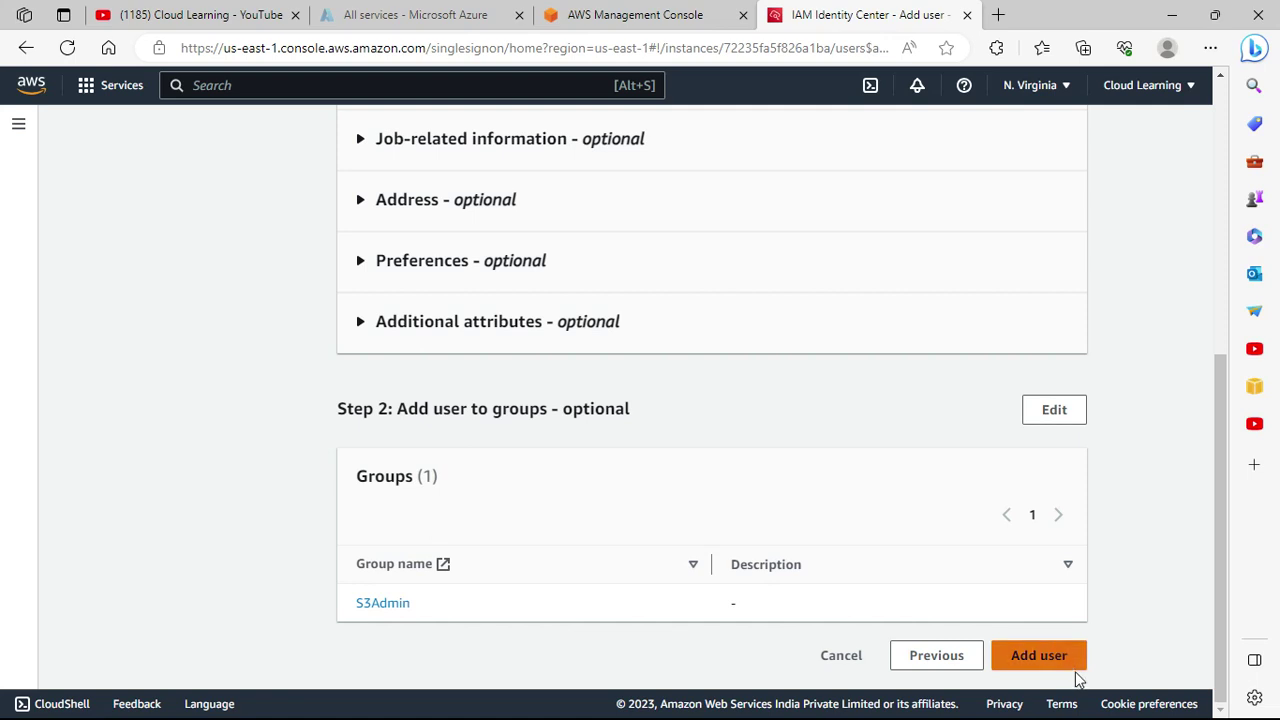
Submit the new user and expand the error showing the email address is already in use.
left_click(1063, 658)
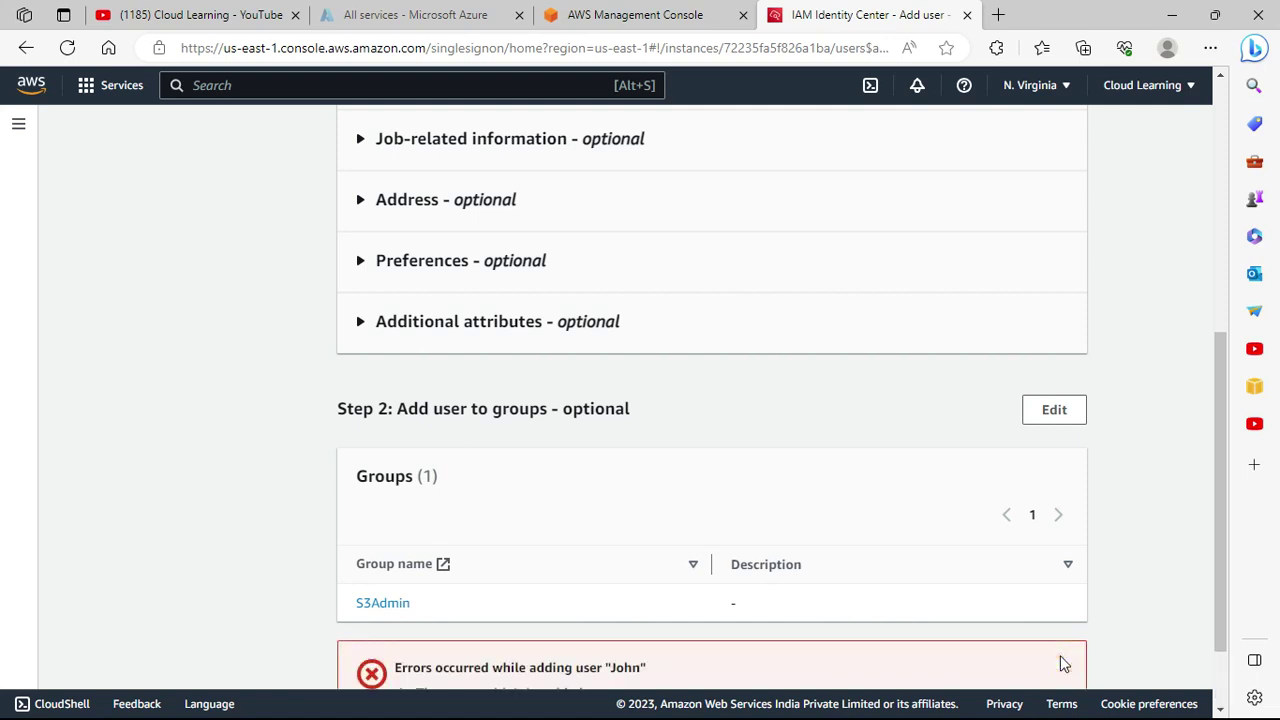
scroll(930, 572, "down", 1)
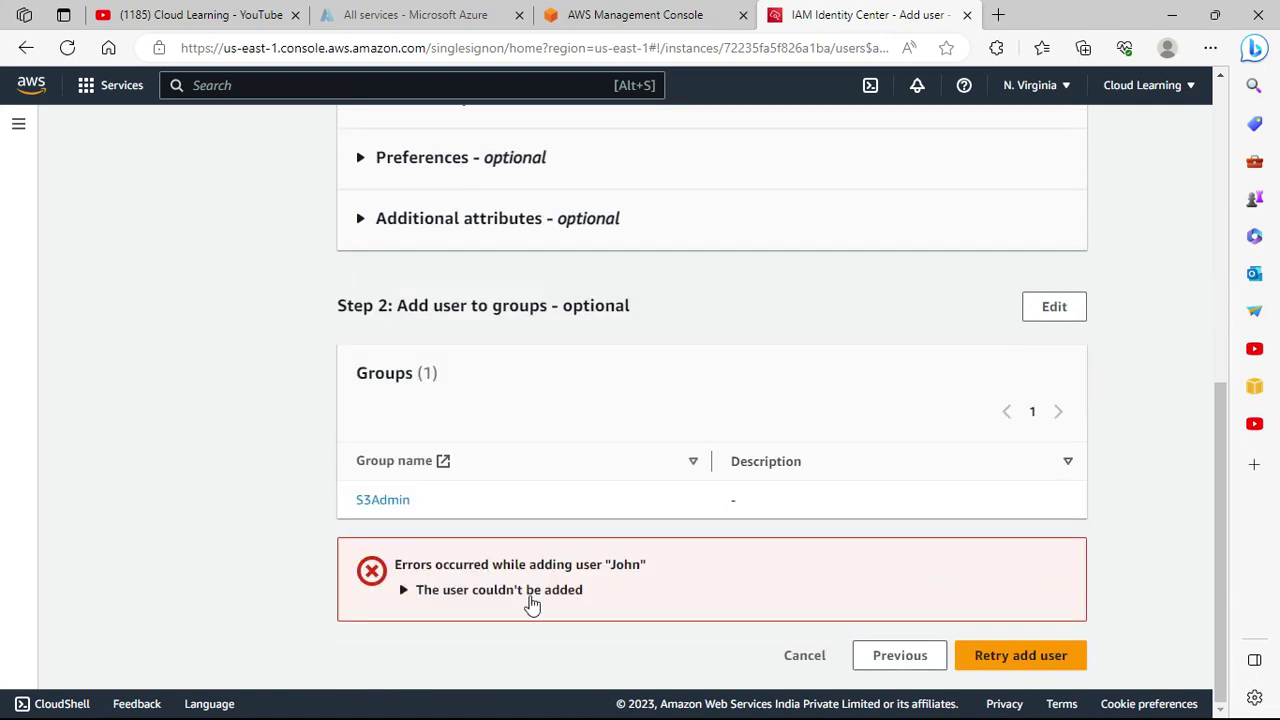
left_click(520, 592)
scroll(610, 626, "down", 1)
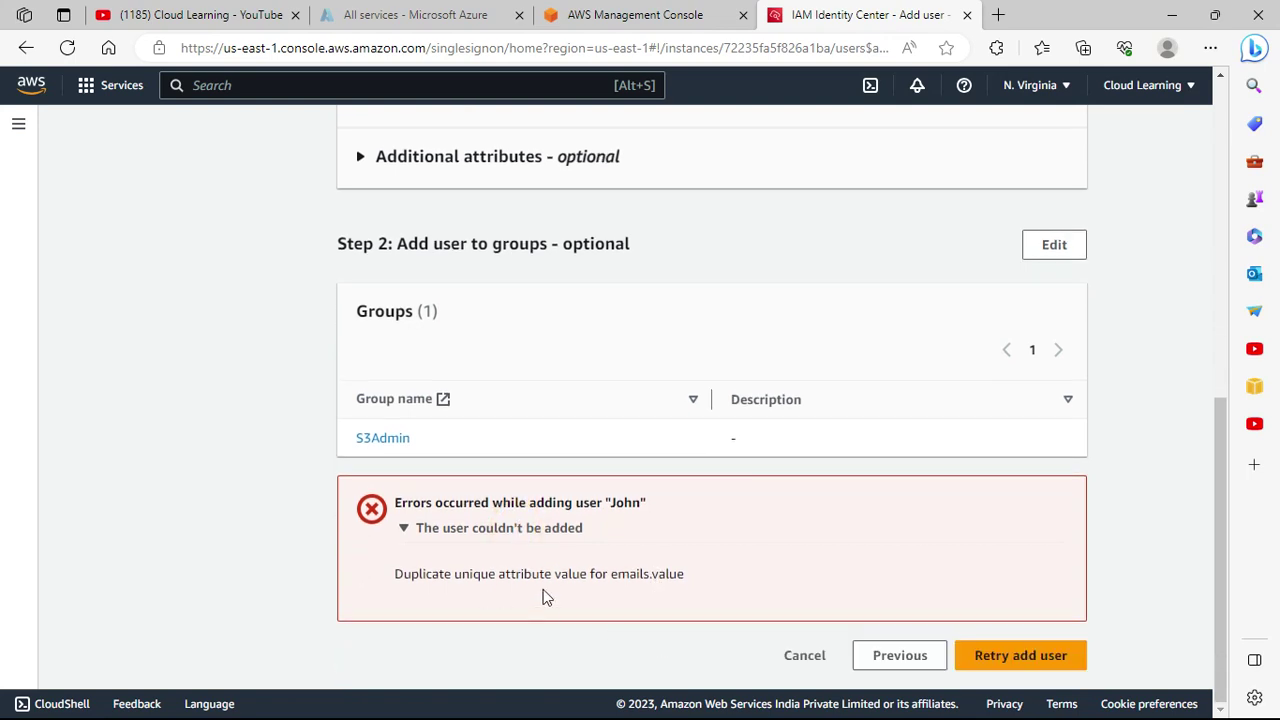
scroll(687, 591, "up", 8)
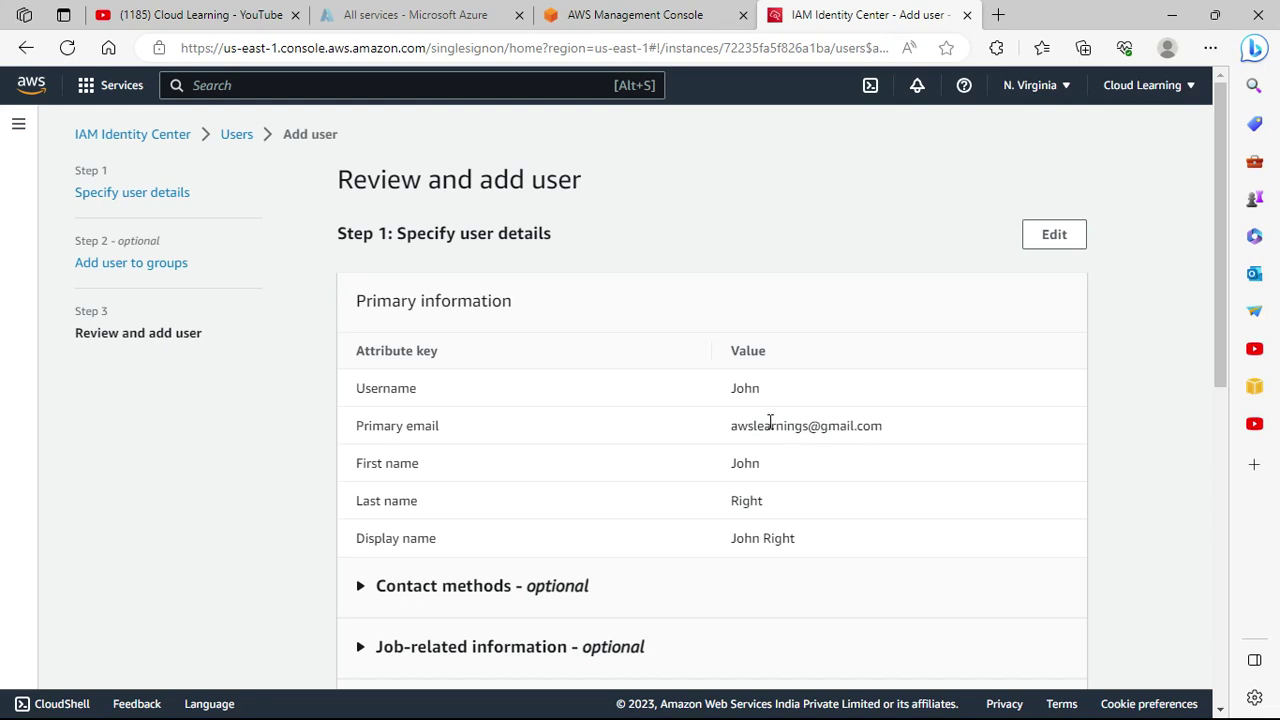
left_click_drag(735, 425, 886, 443)
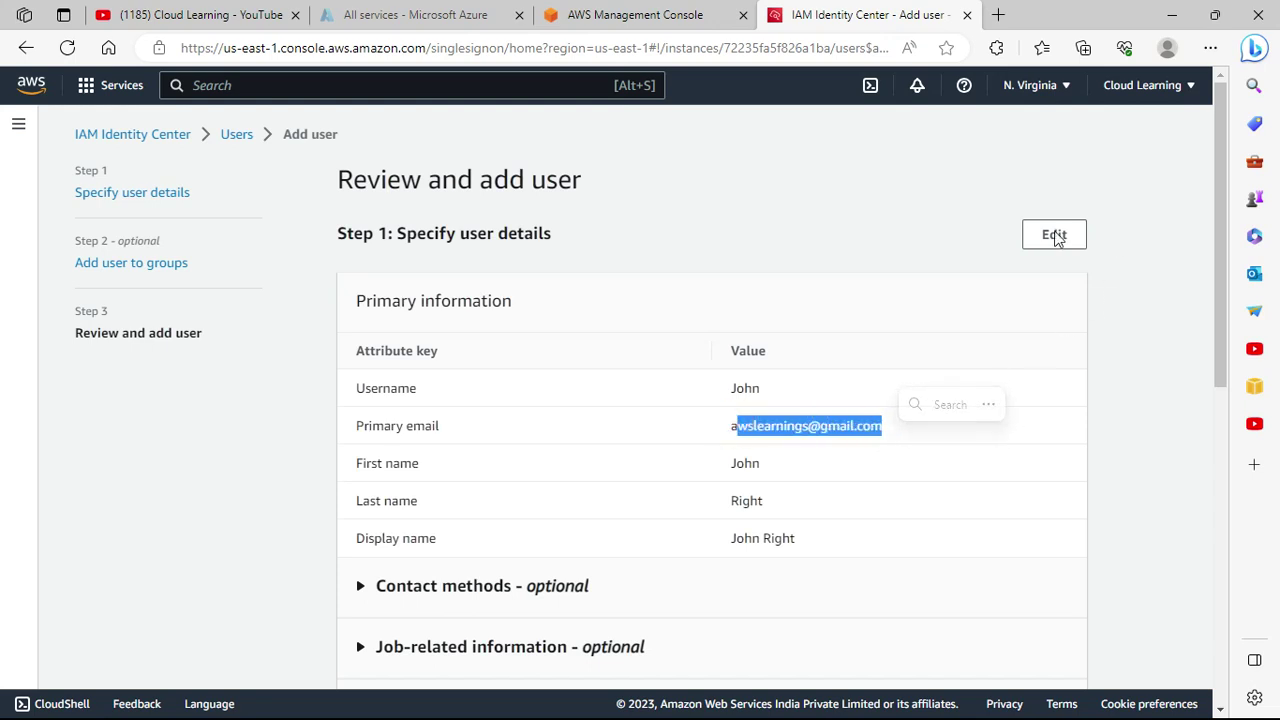
Edit the user details, replacing the name part of both email fields with 'john'.
left_click(1054, 234)
scroll(480, 530, "down", 1)
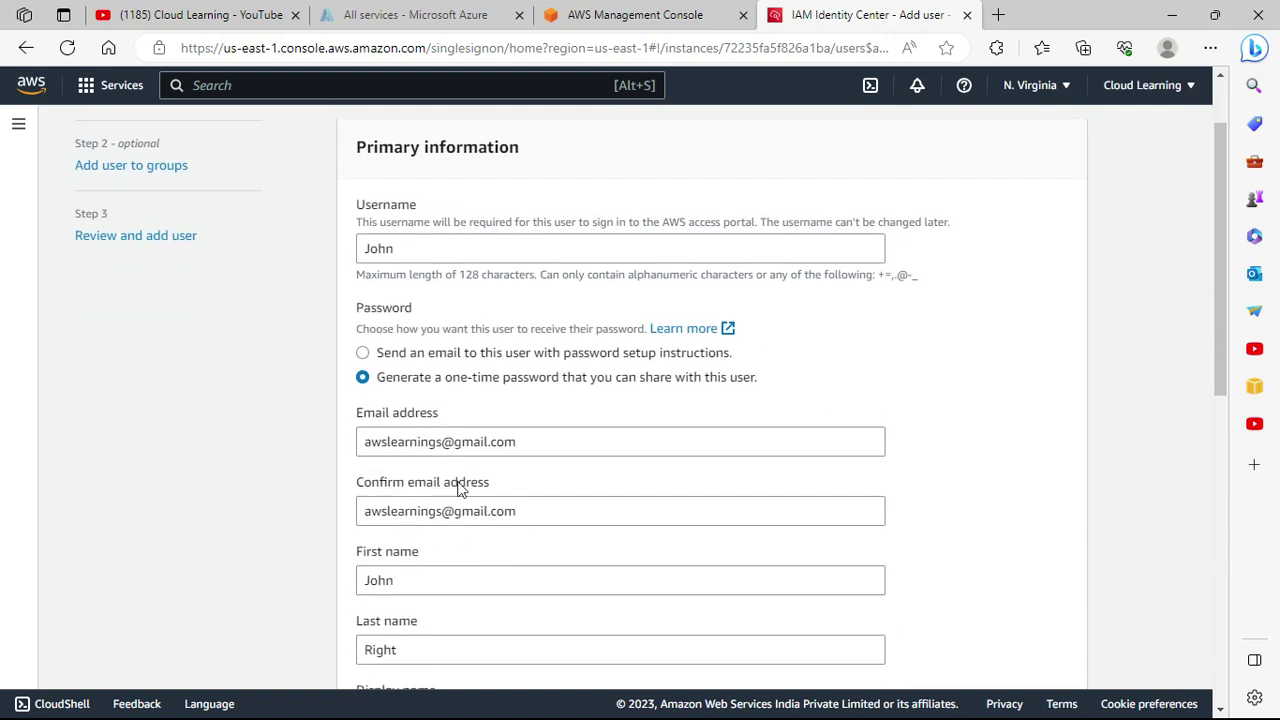
left_click(444, 441)
left_click_drag(440, 441, 337, 443)
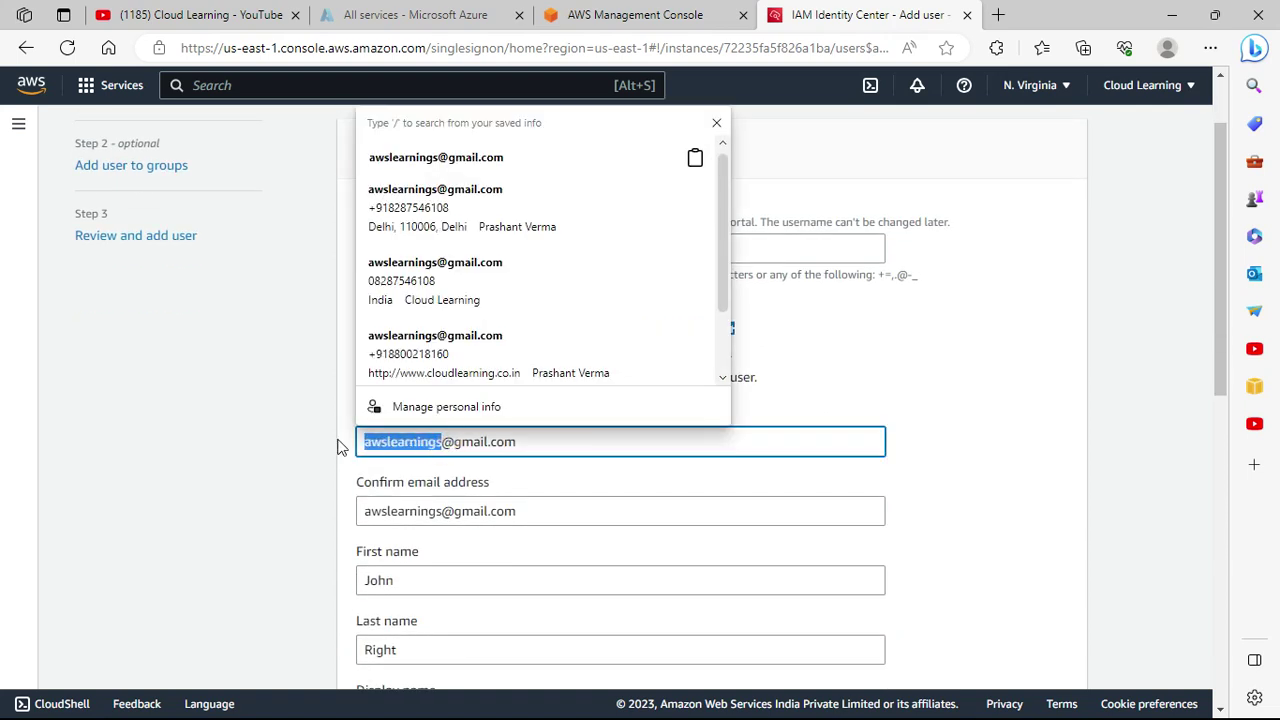
key("BackSpace")
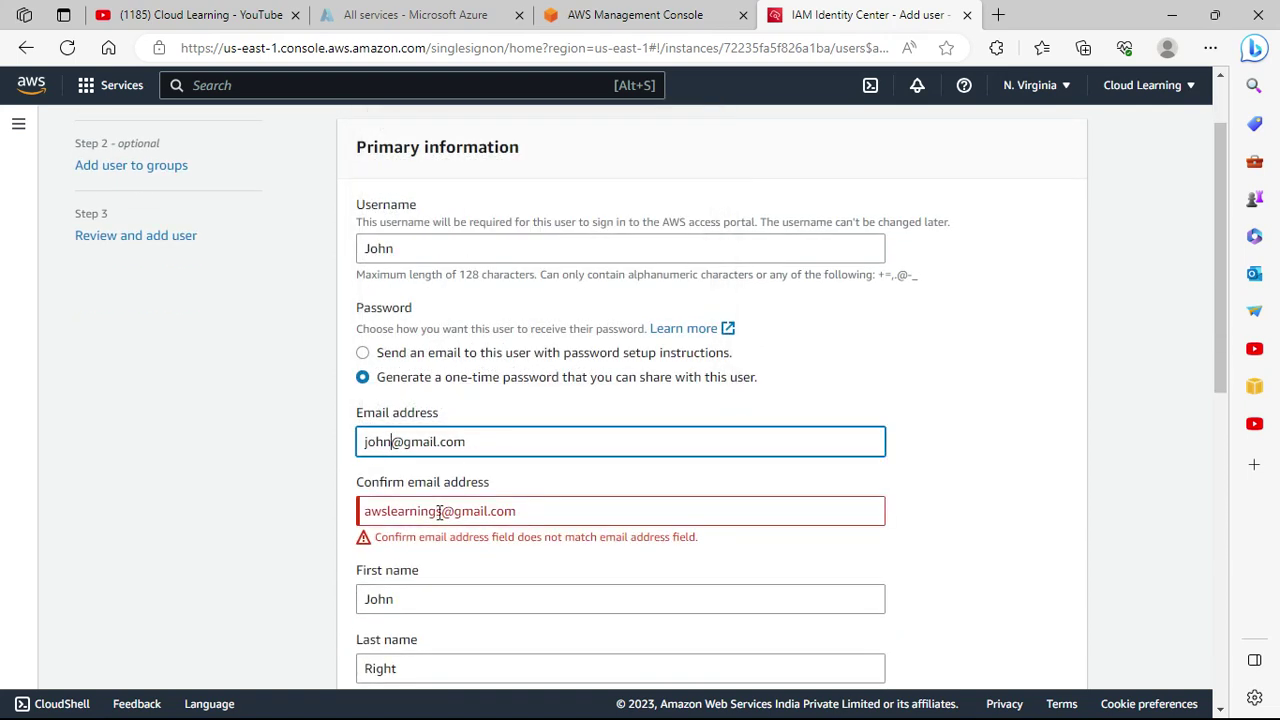
left_click(440, 511)
left_click_drag(440, 511, 334, 538)
key("BackSpace")
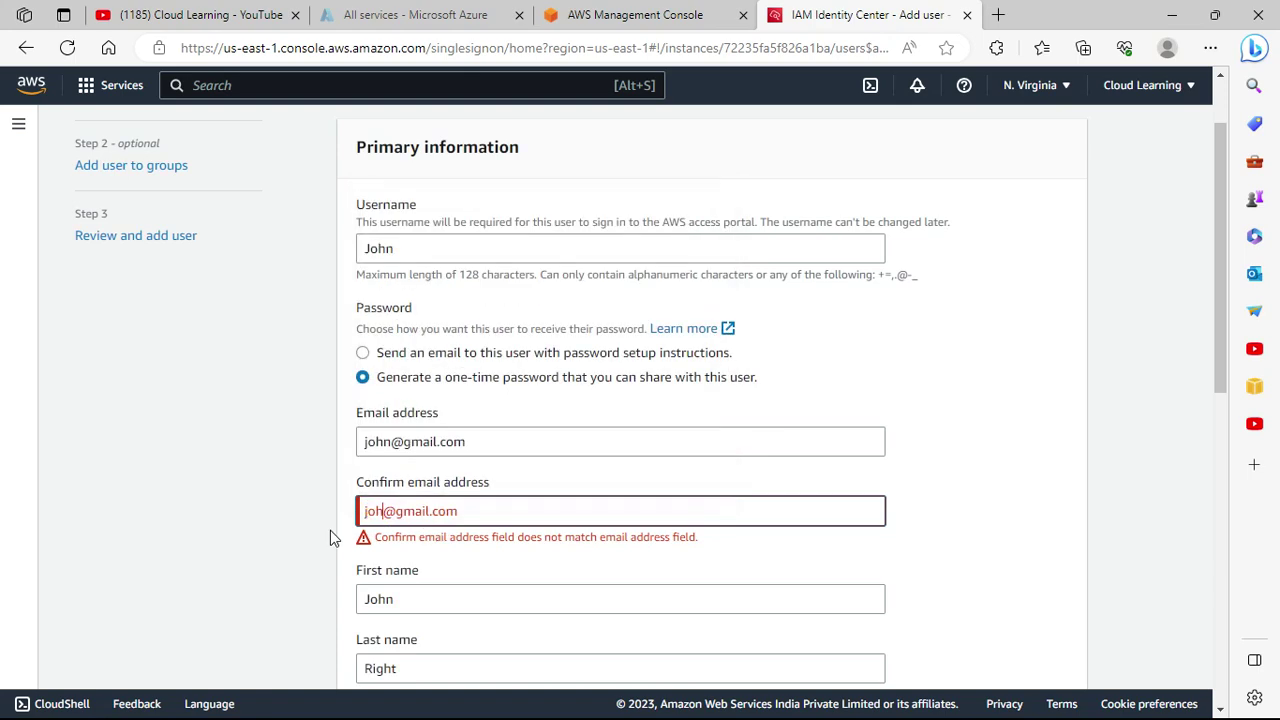
Advance to the review step and inspect the duplicate-email error details.
scroll(838, 545, "down", 3)
scroll(838, 545, "down", 5)
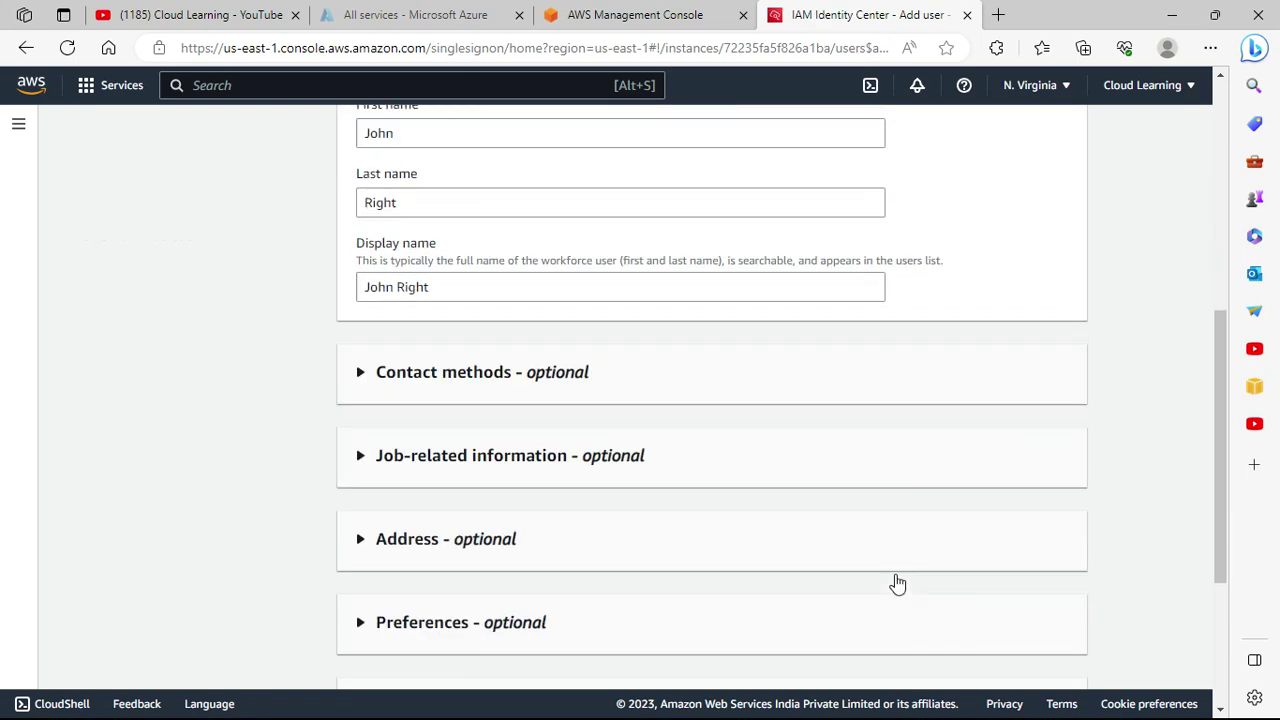
left_click(1043, 655)
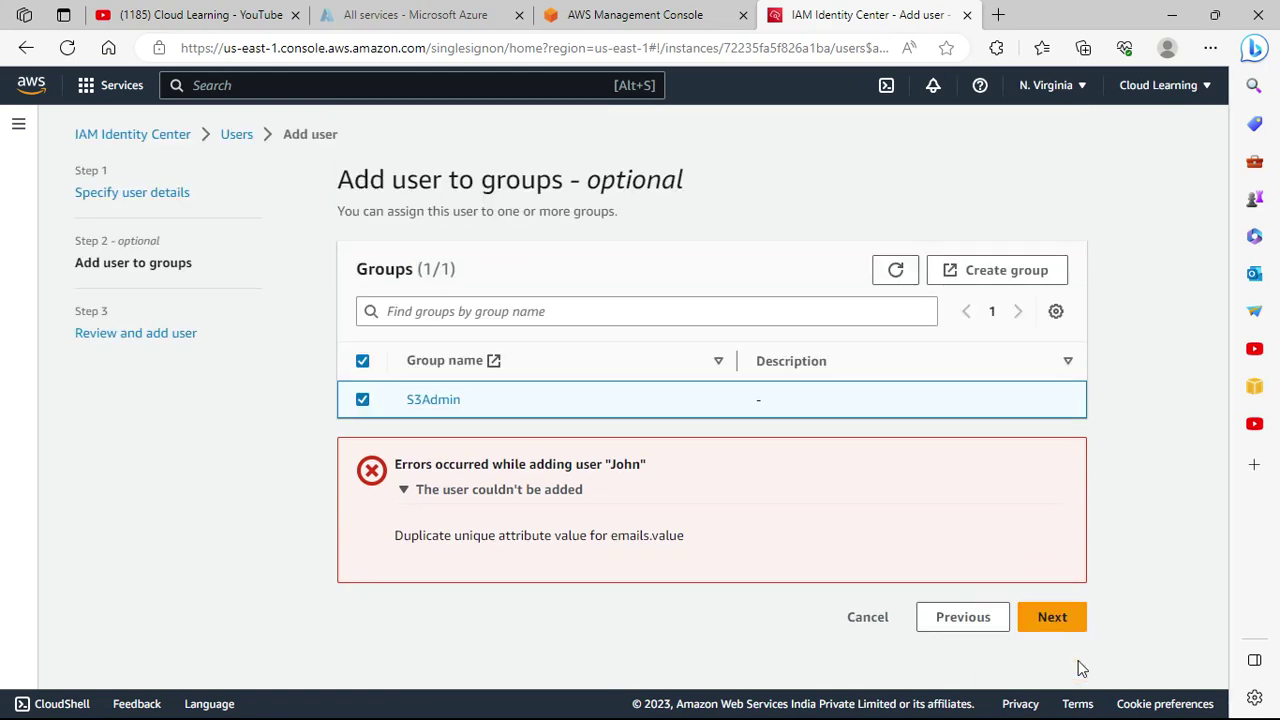
left_click(1052, 617)
scroll(900, 545, "down", 5)
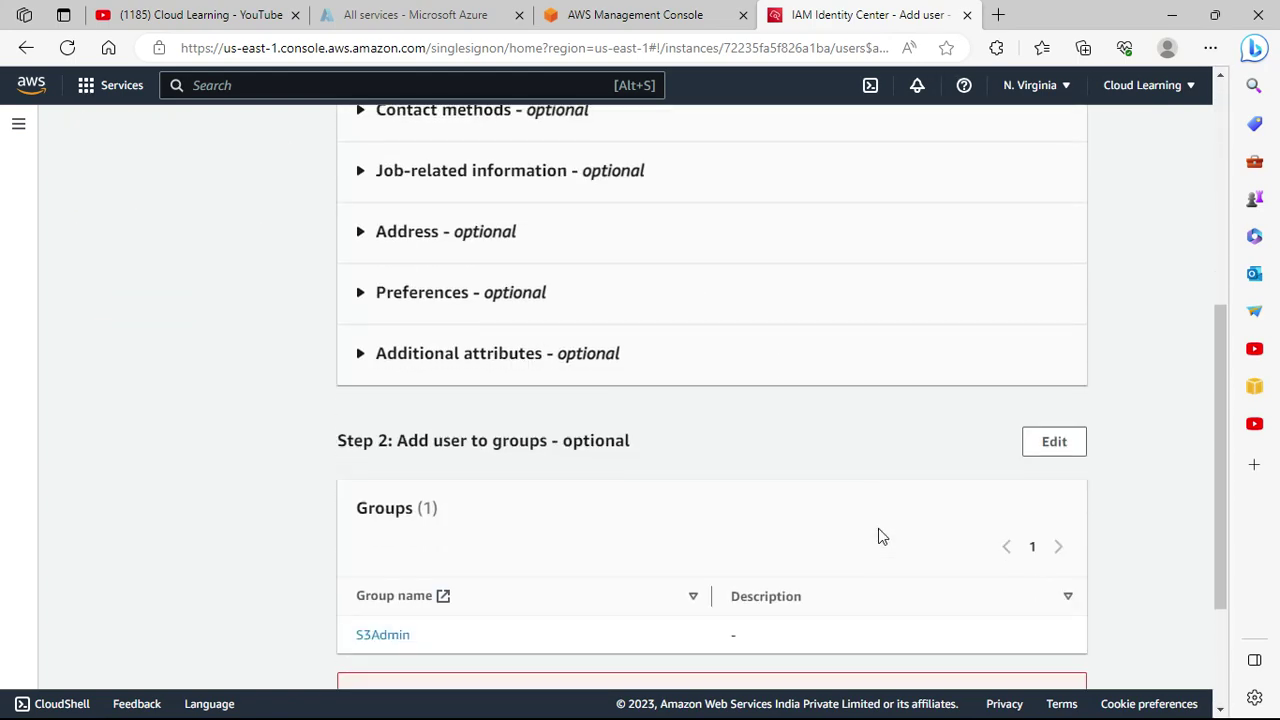
scroll(878, 537, "down", 2)
left_click(462, 526)
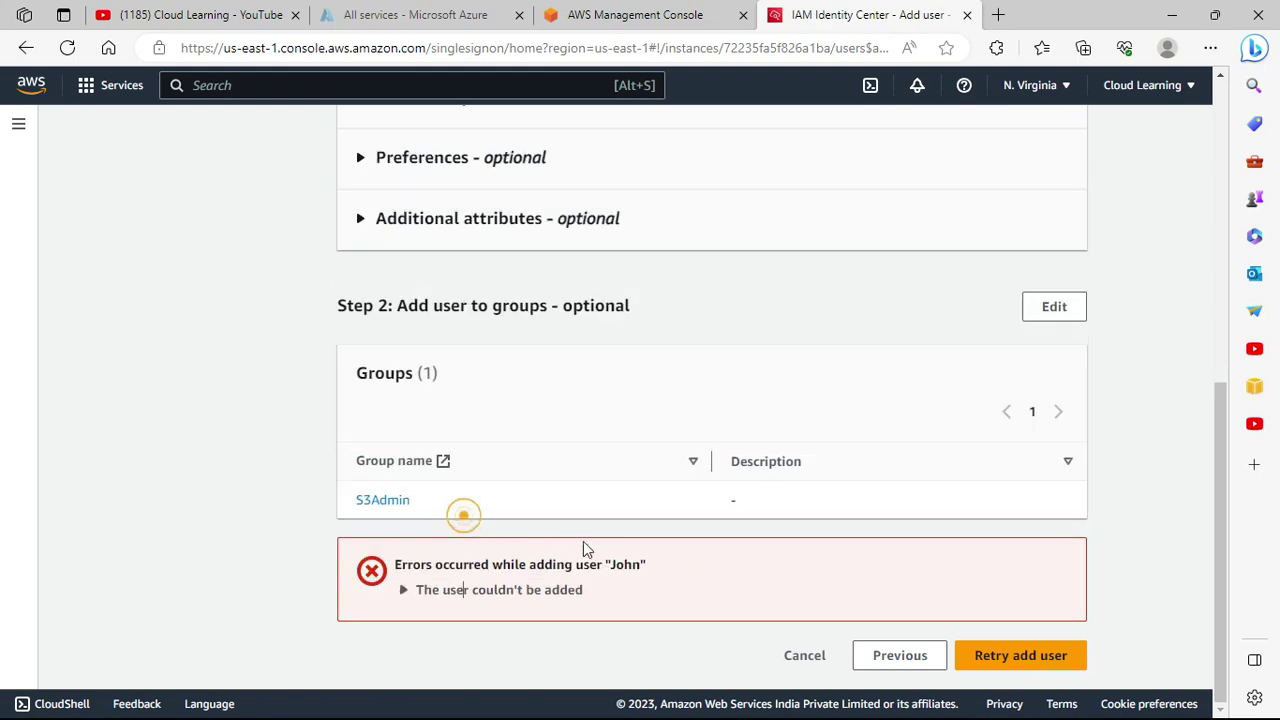
left_click(557, 596)
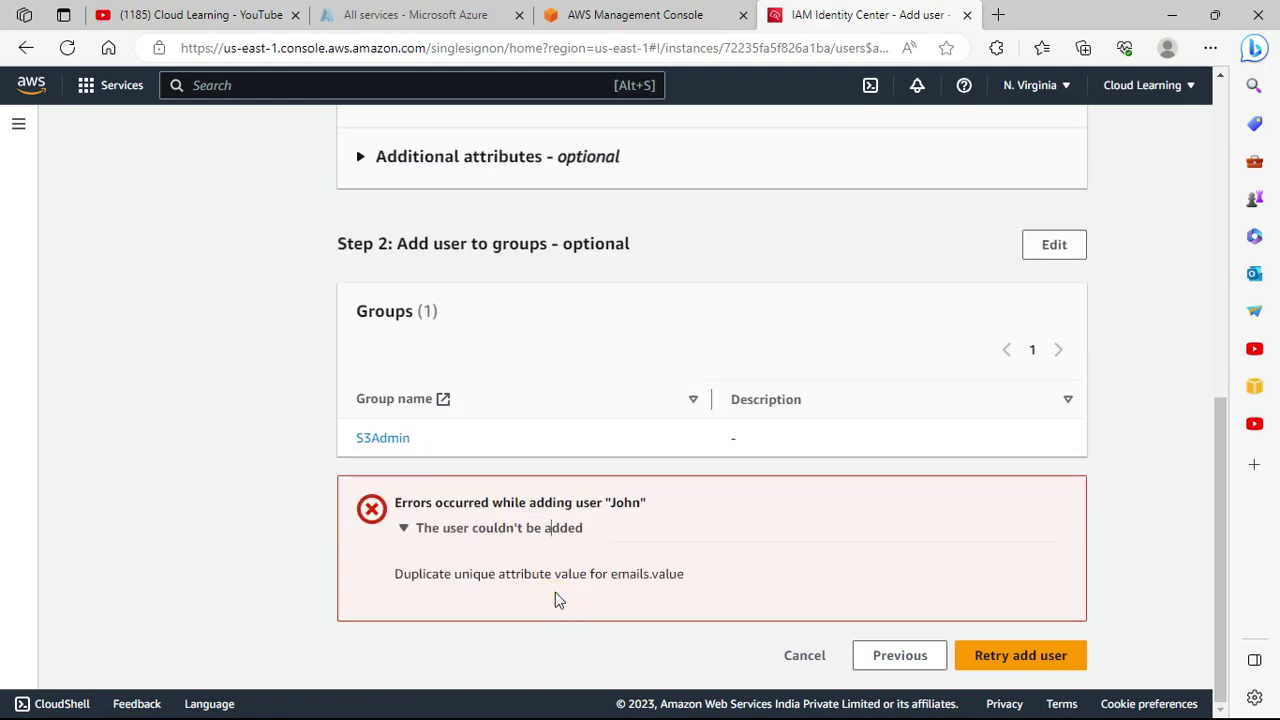
scroll(731, 606, "up", 10)
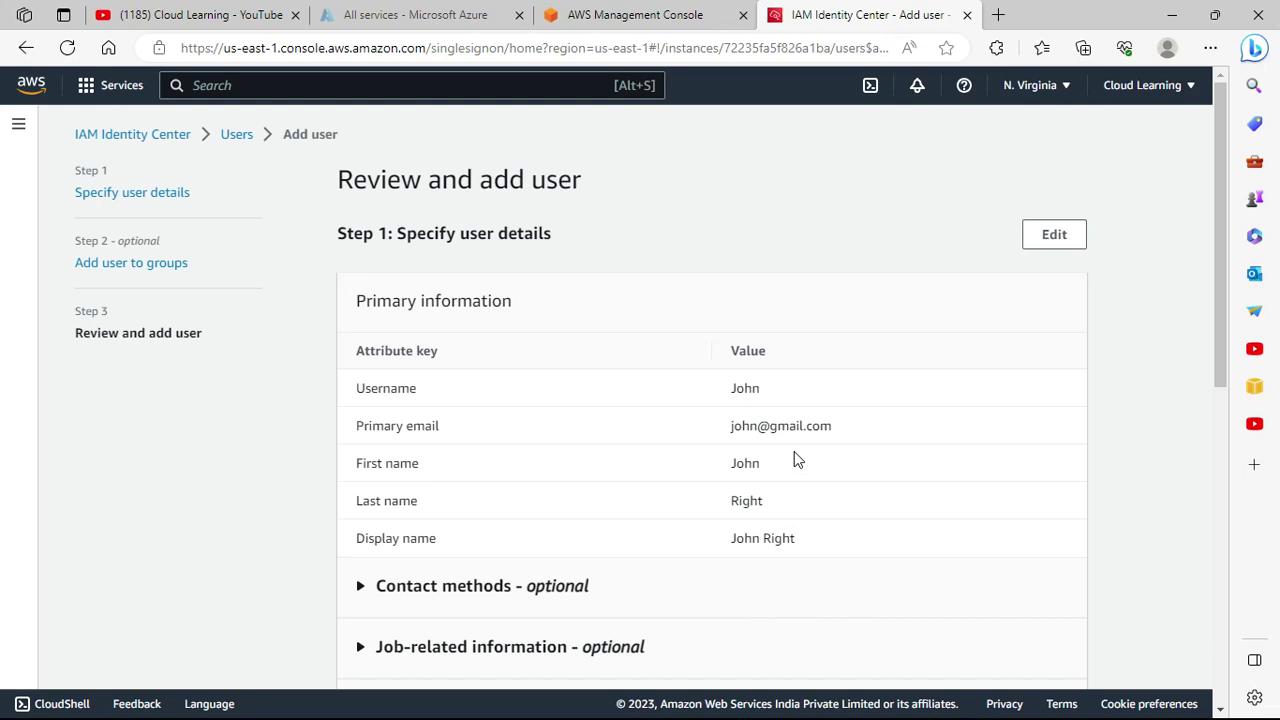
Append 123 to both email fields, return to group assignment, and collapse the error.
left_click(1056, 238)
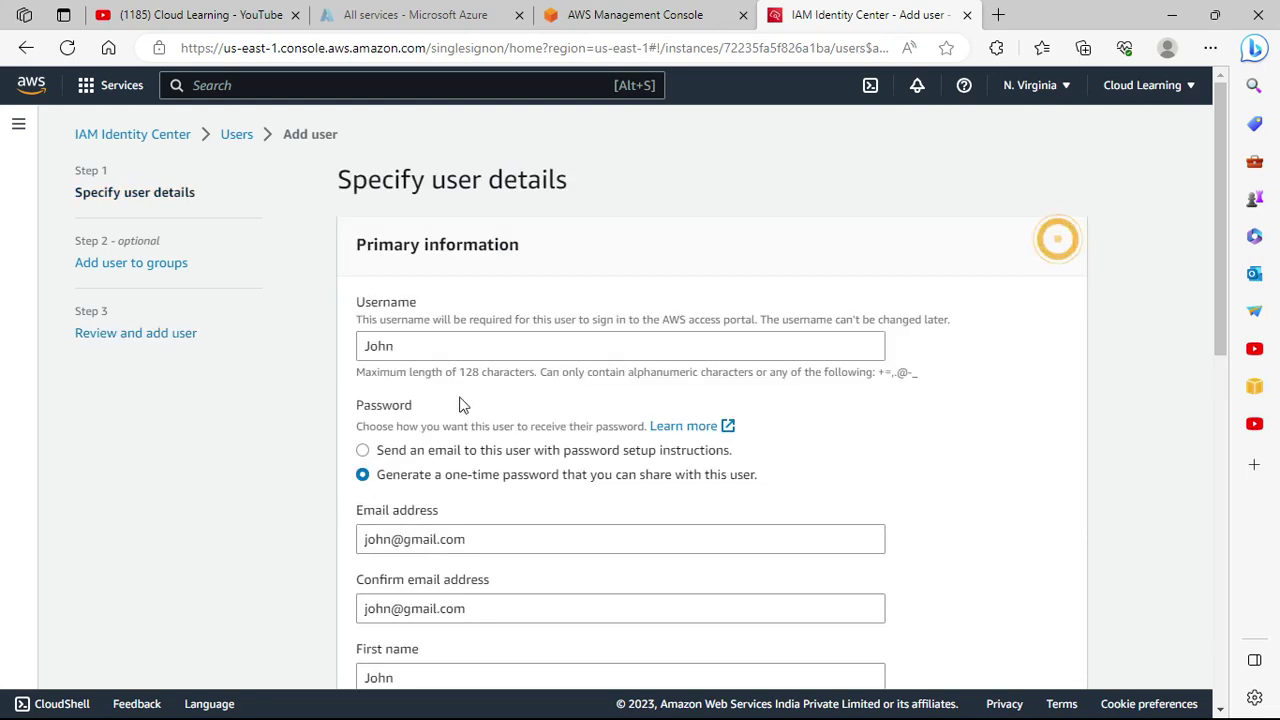
scroll(509, 549, "down", 2)
scroll(509, 549, "down", 1)
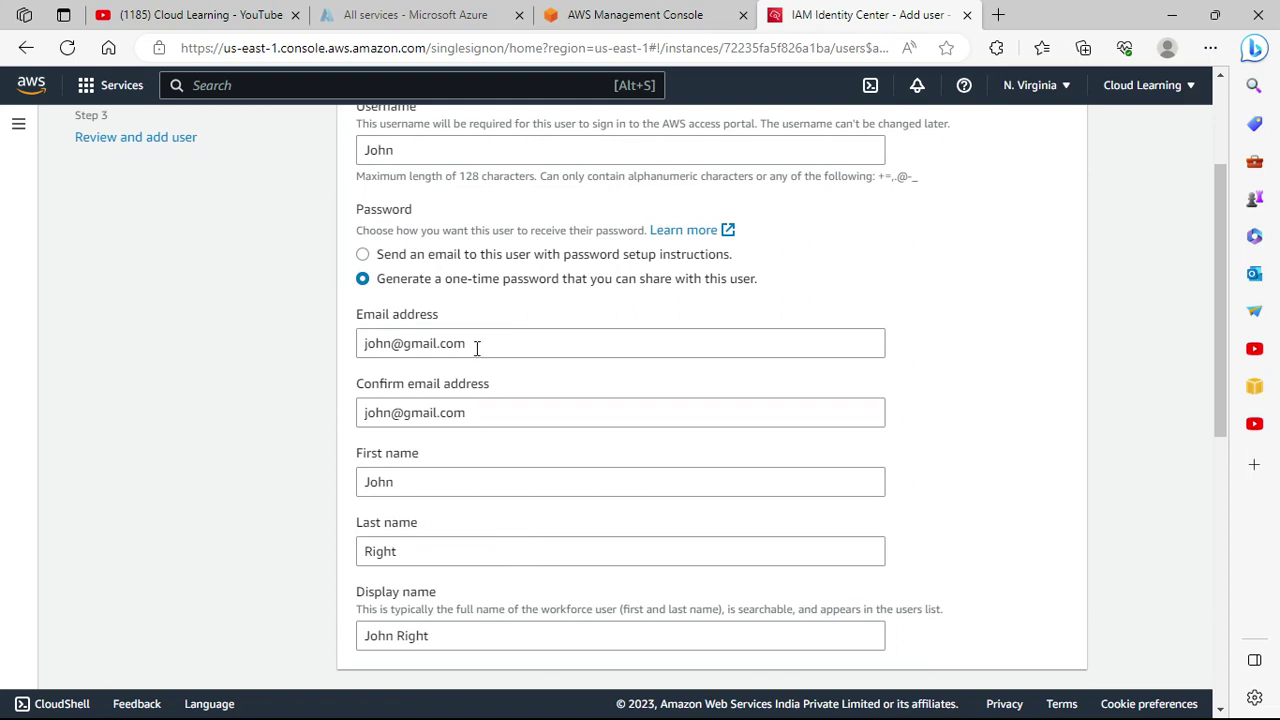
left_click(393, 342)
type("123")
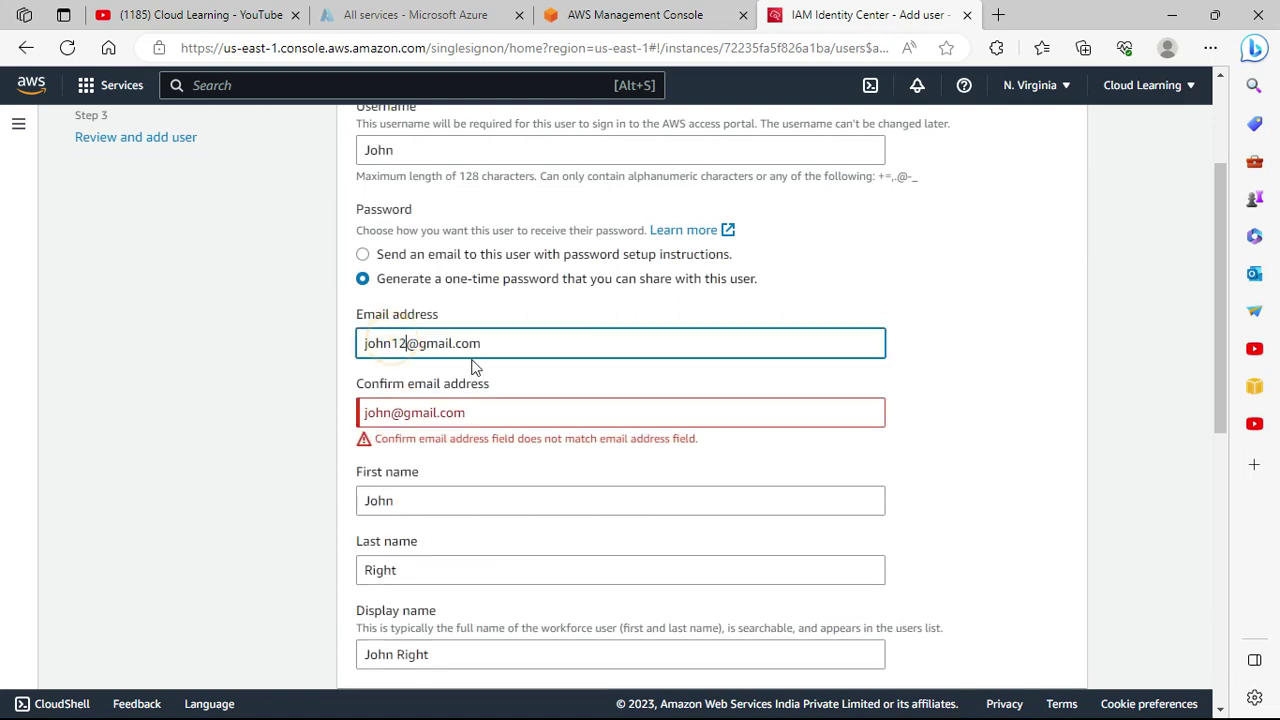
left_click(396, 413)
type("123")
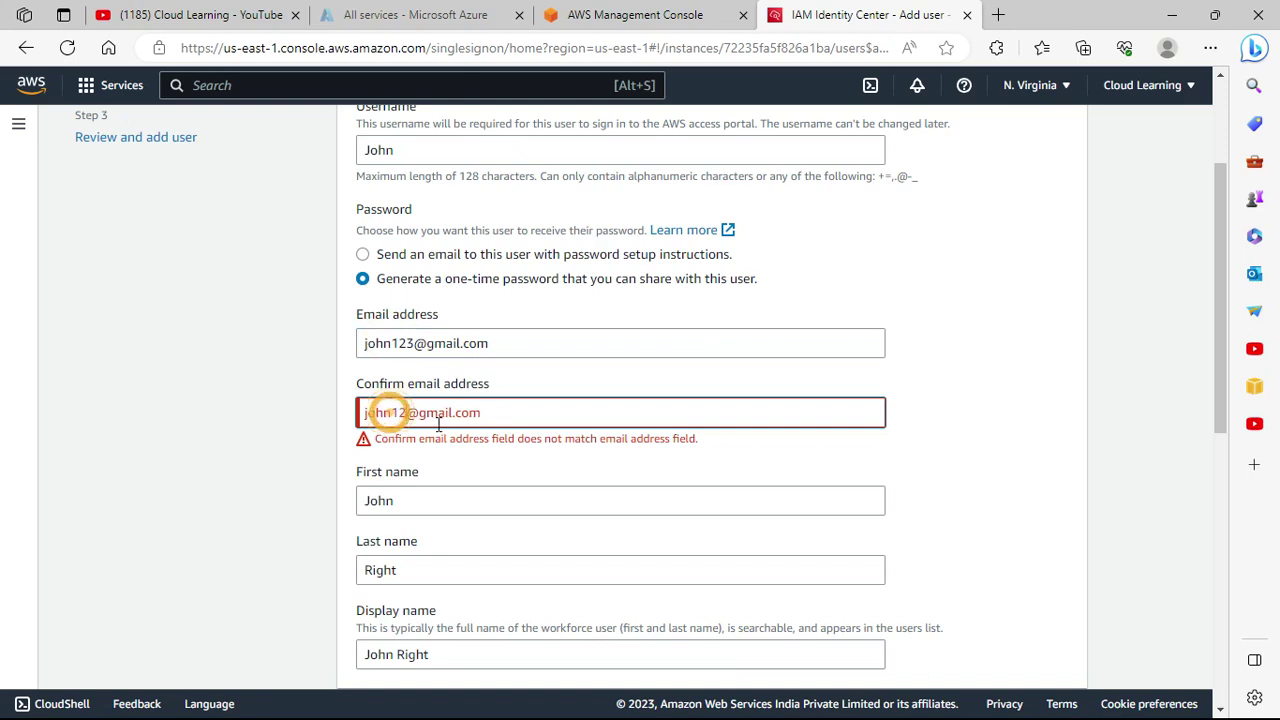
left_click(990, 497)
scroll(989, 500, "down", 6)
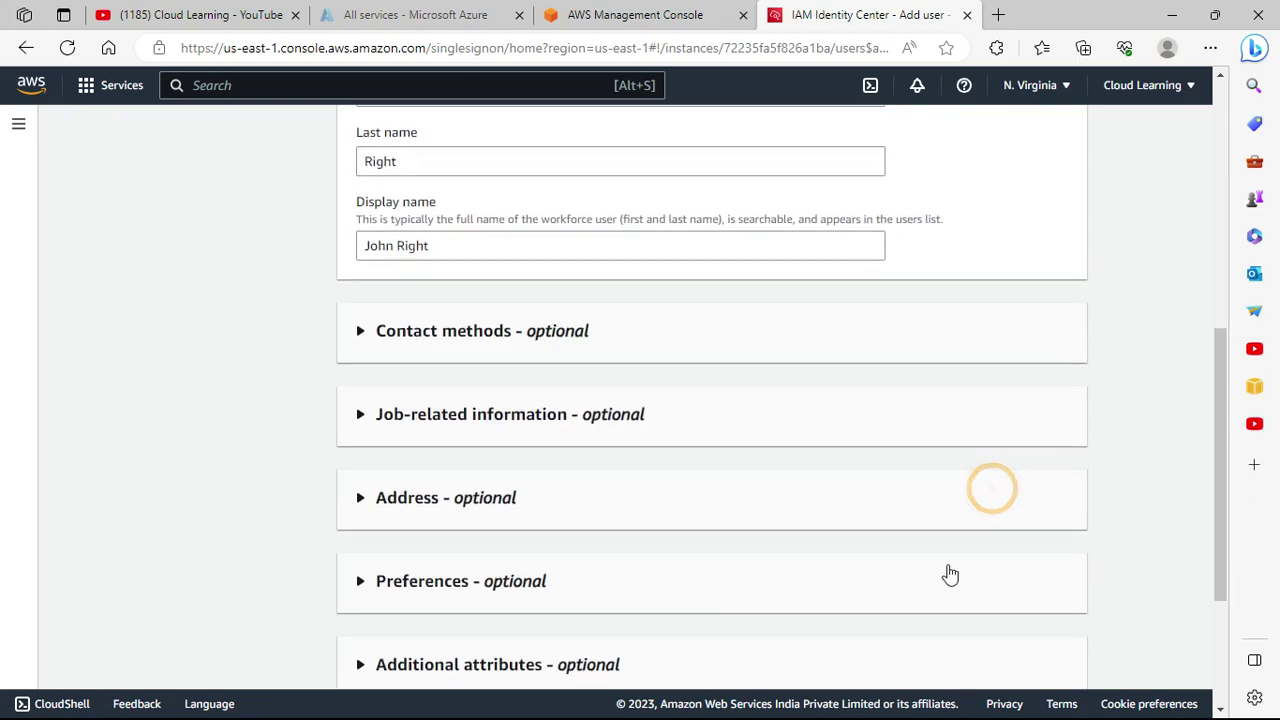
left_click(1051, 660)
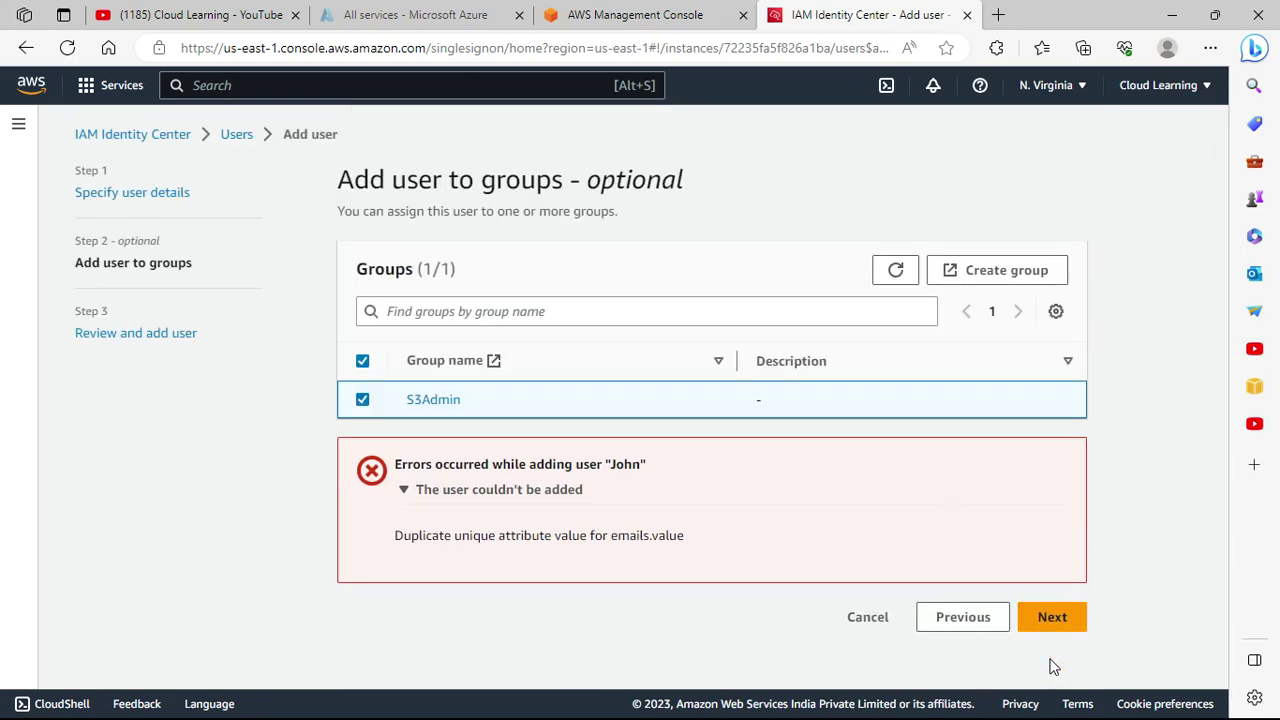
left_click(560, 490)
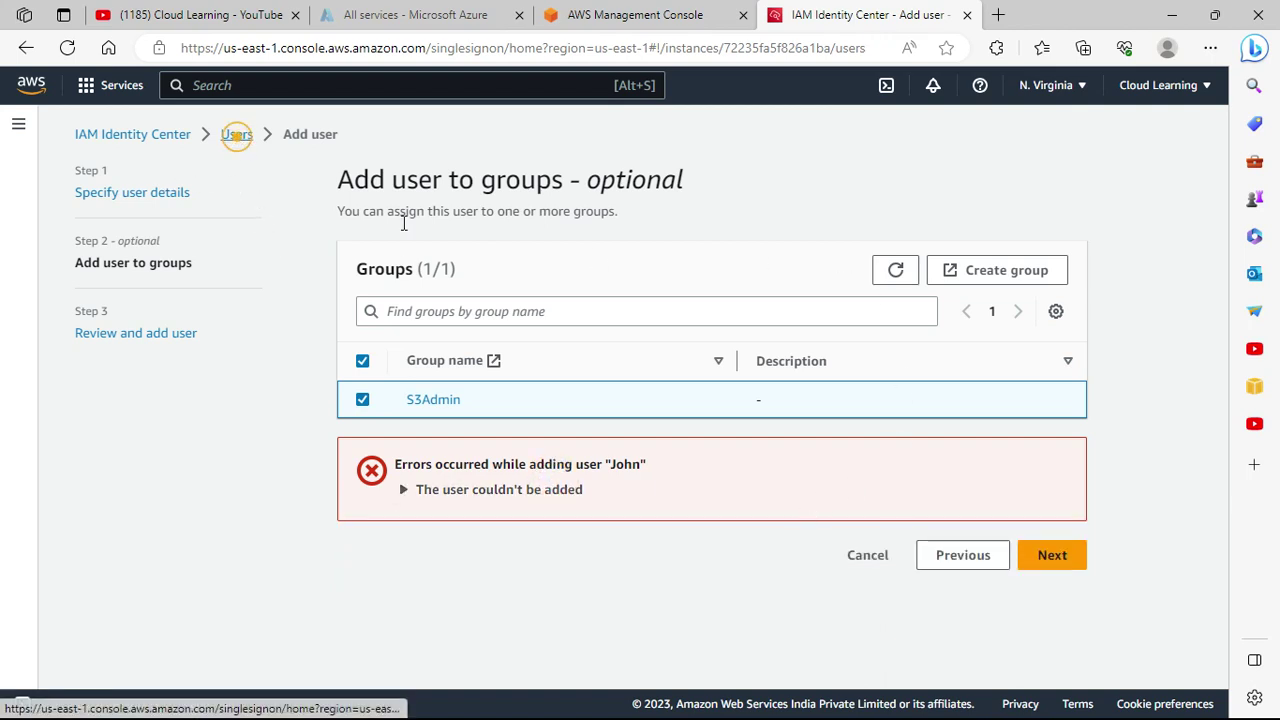
Start a new user named test123 with a generated one-time password.
left_click(237, 137)
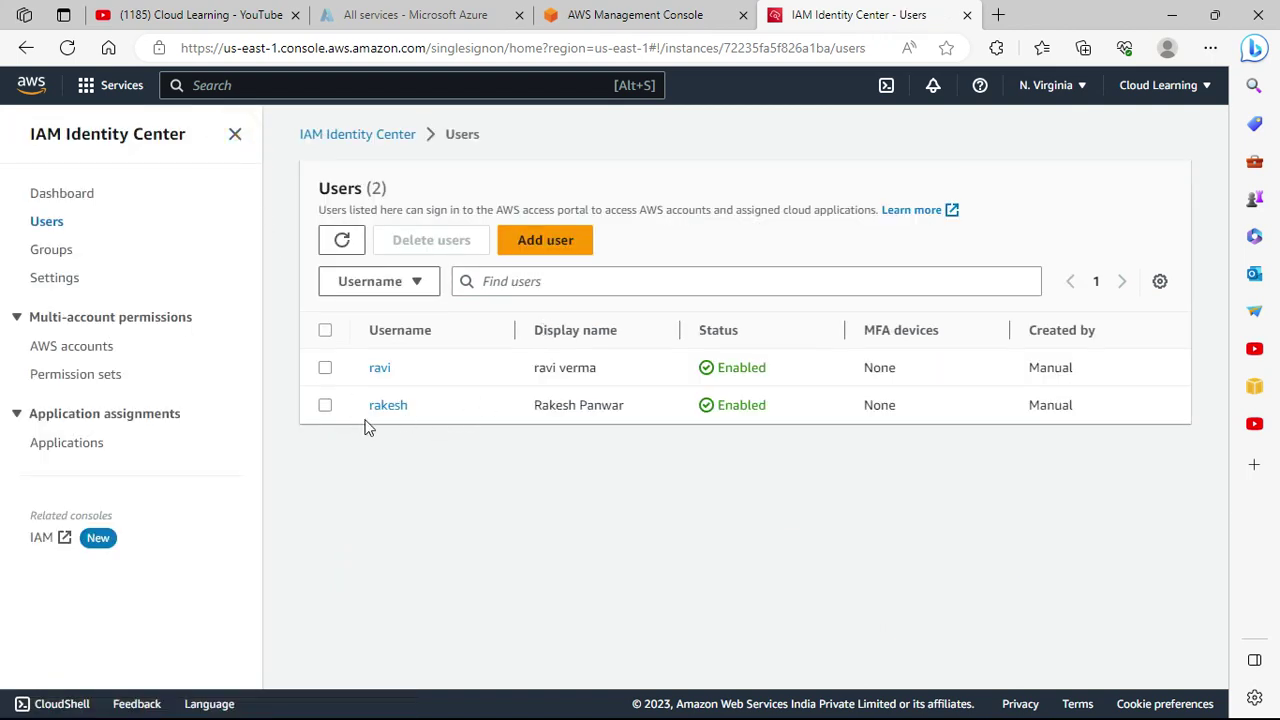
left_click(525, 243)
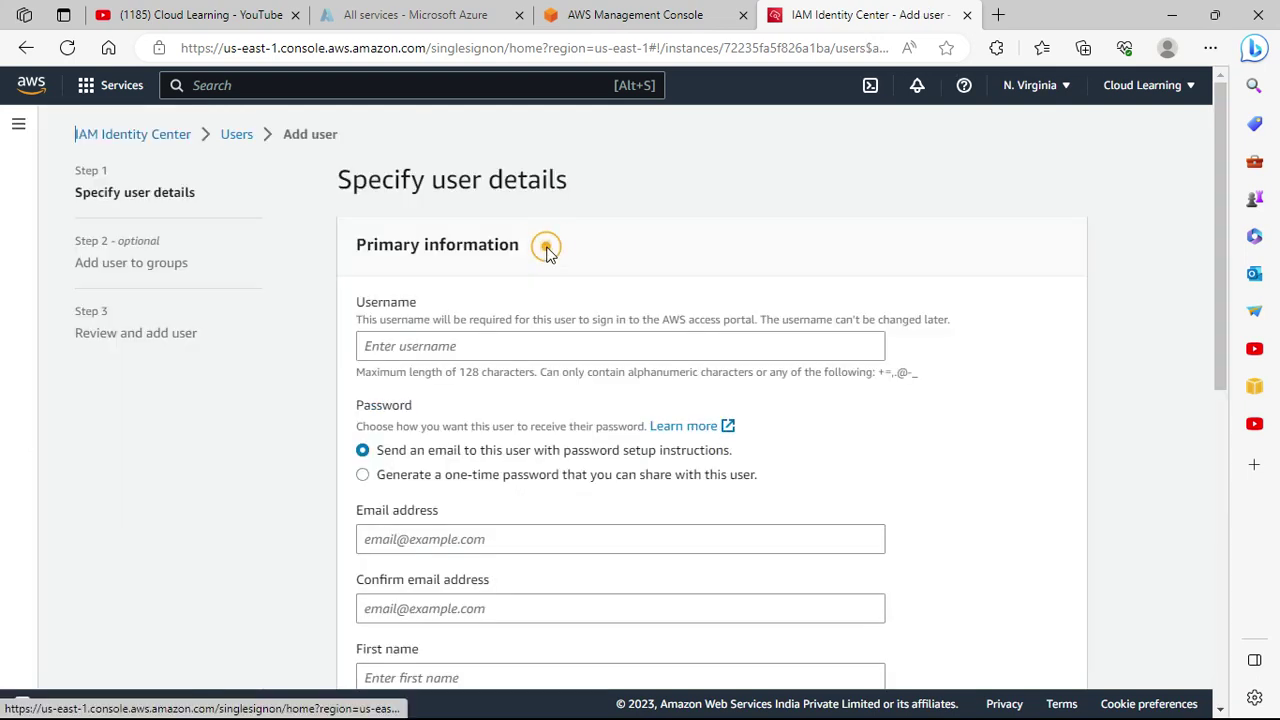
left_click(431, 345)
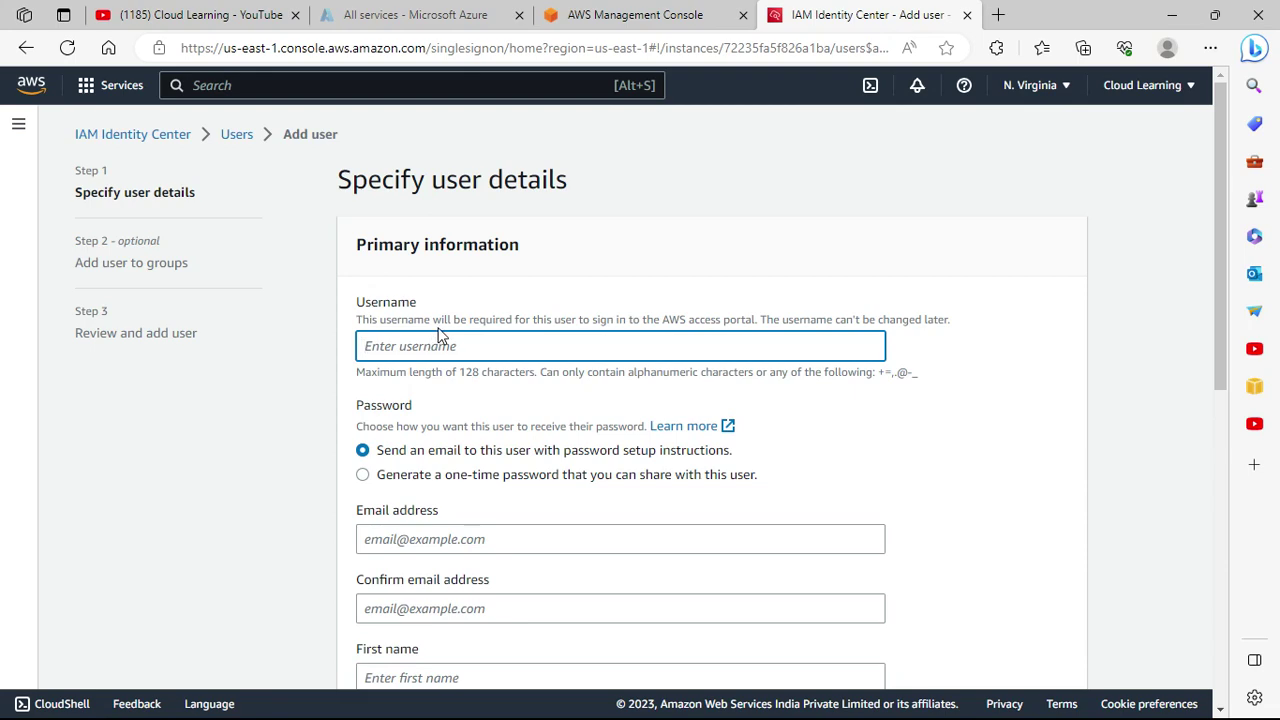
type("test123")
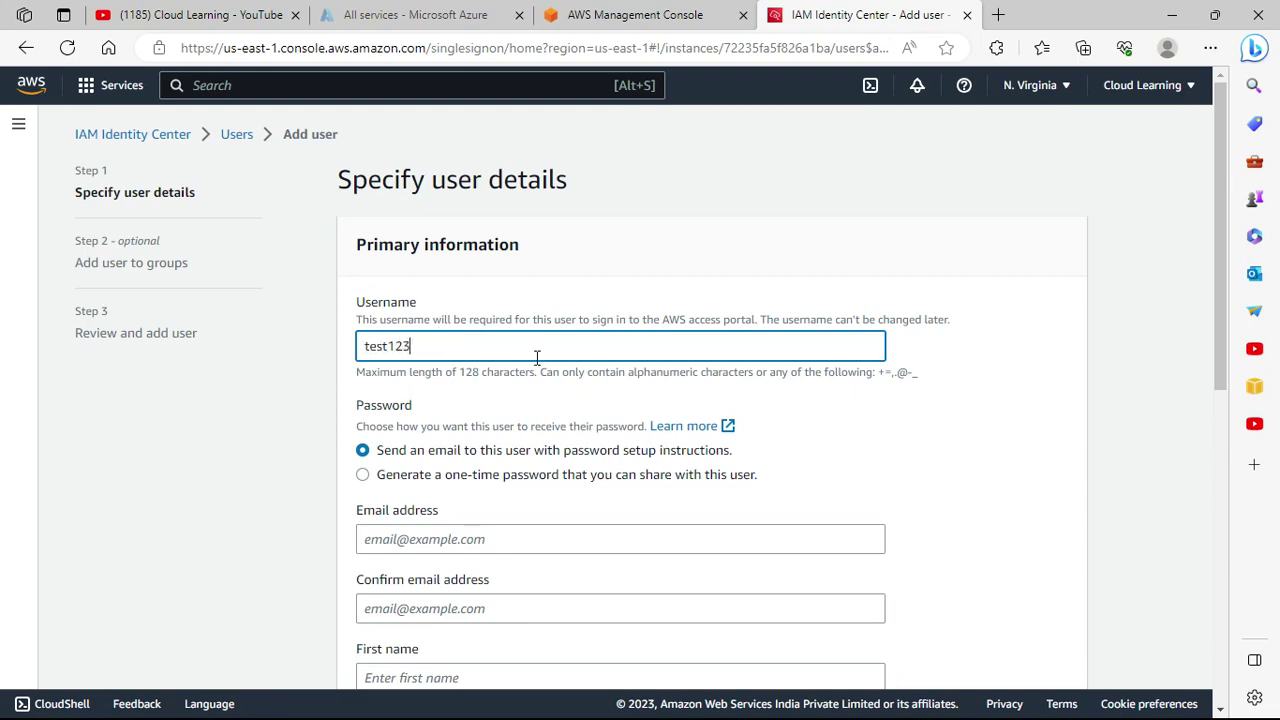
scroll(537, 357, "down", 3)
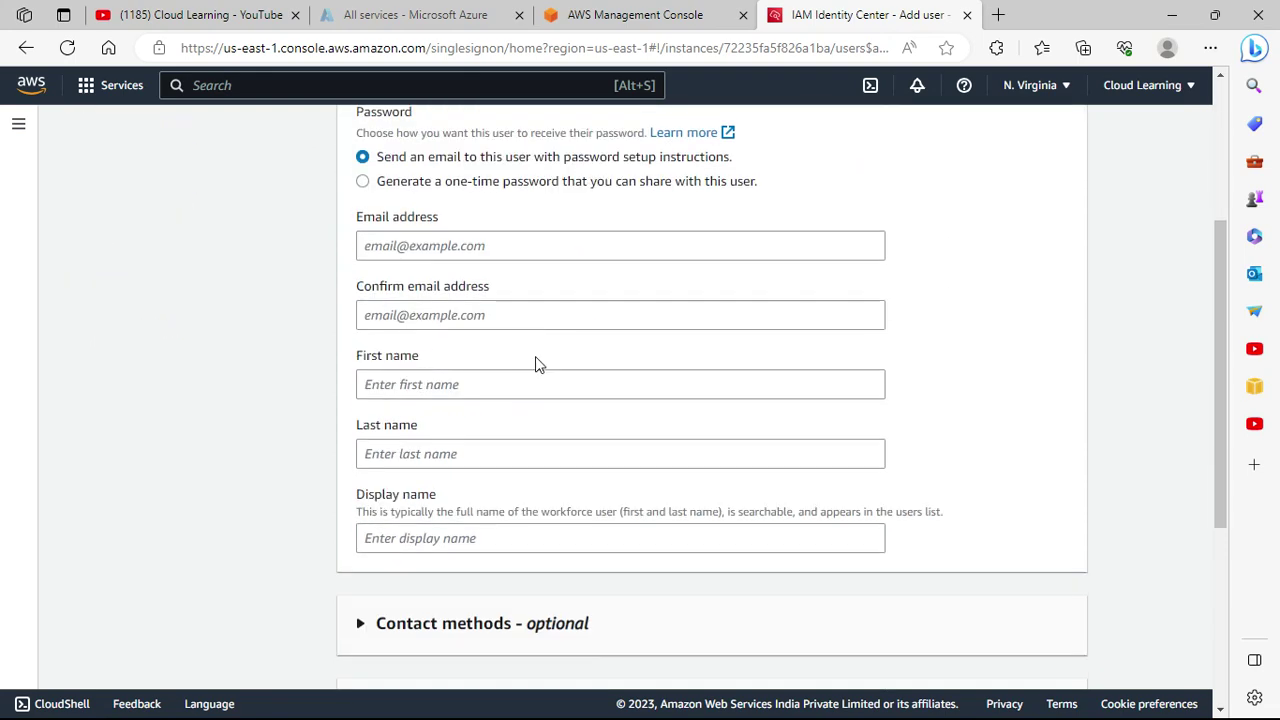
left_click(447, 186)
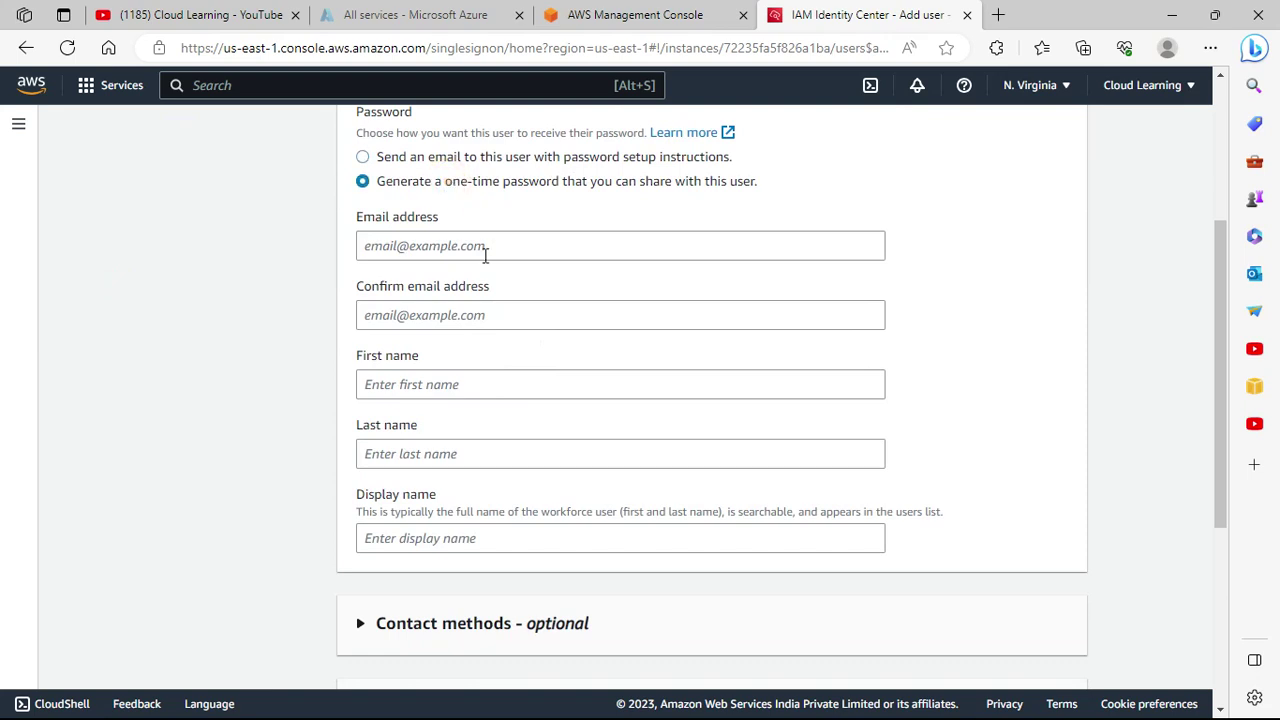
Fill in the user's email, its confirmation, and first and last name, then continue.
left_click(486, 247)
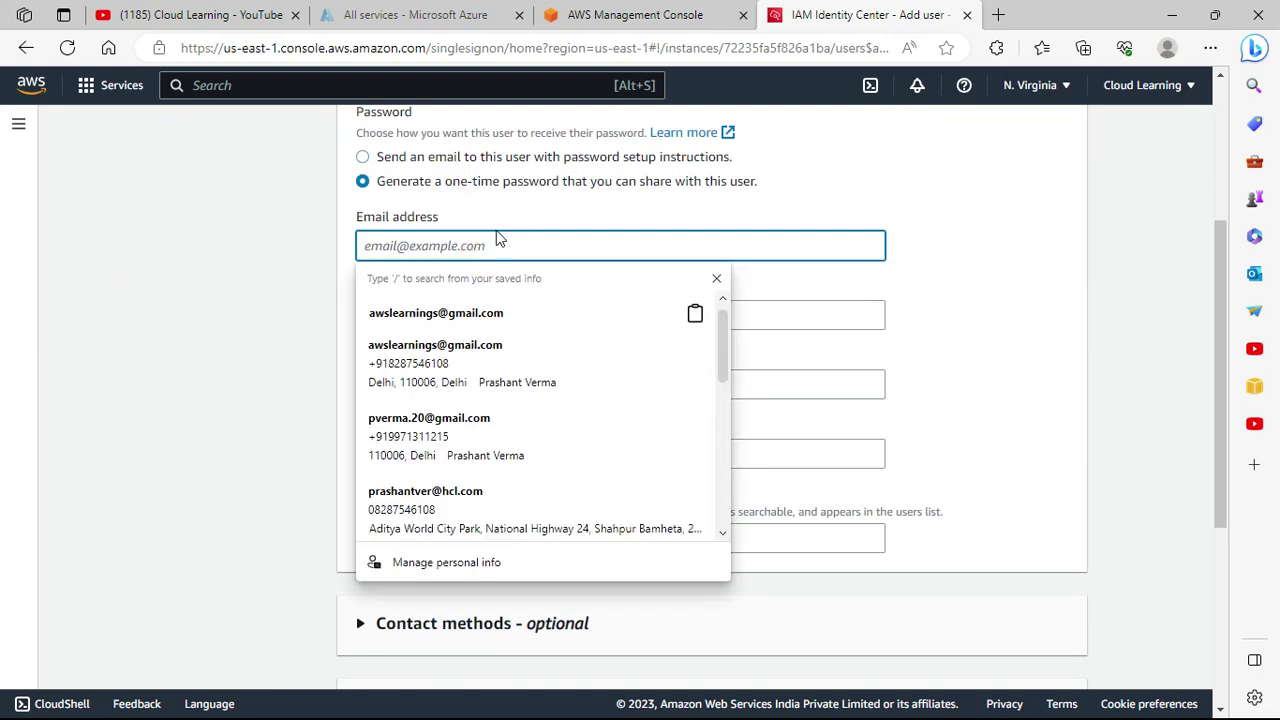
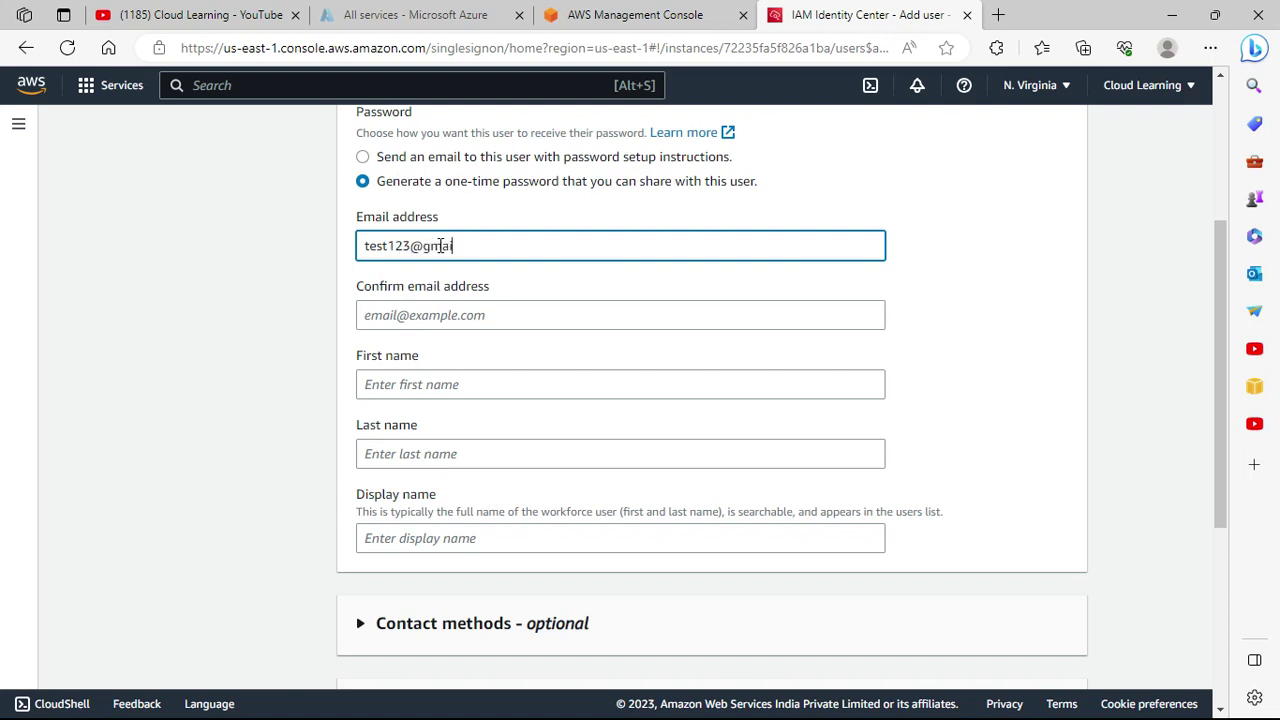
key("Tab")
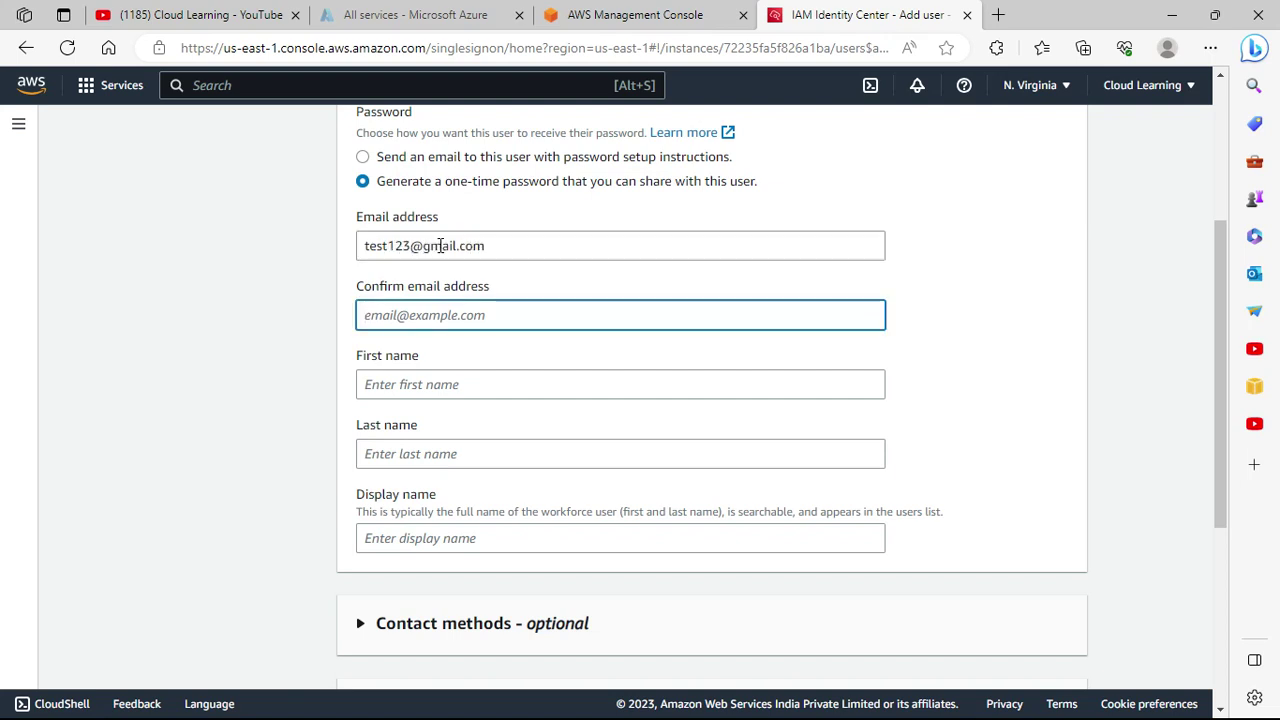
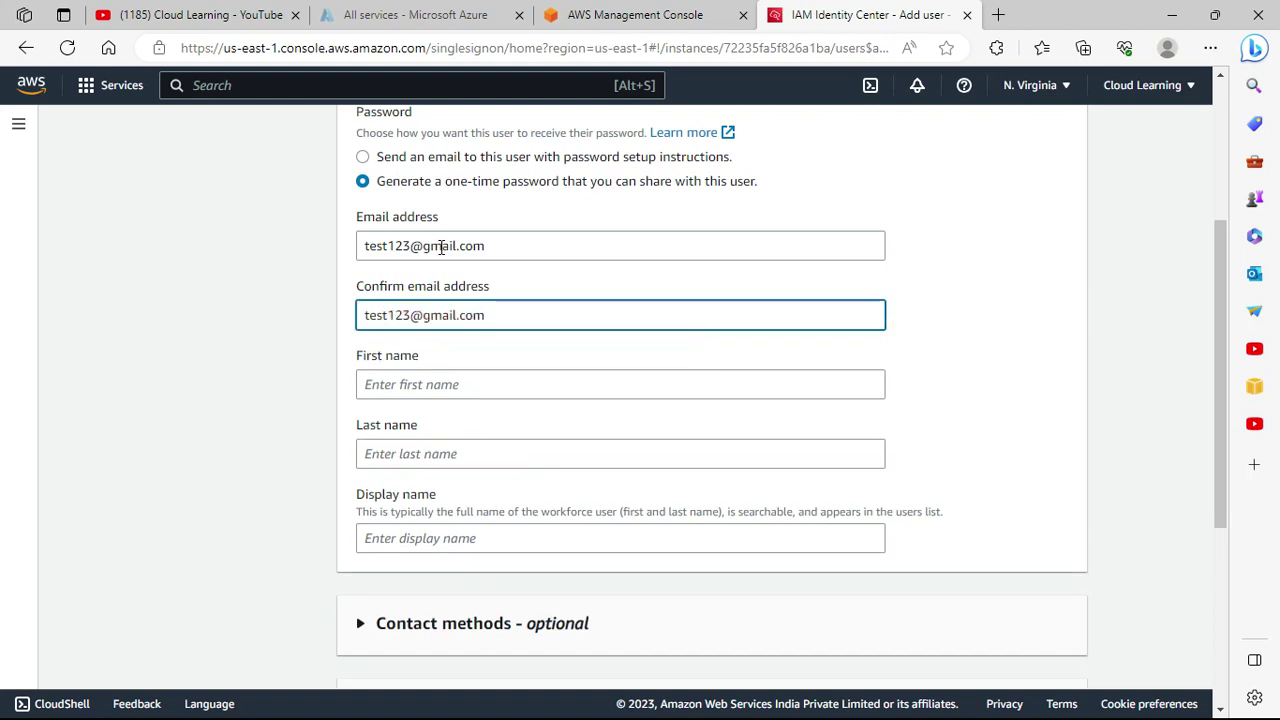
left_click(450, 384)
type("test")
left_click(412, 456)
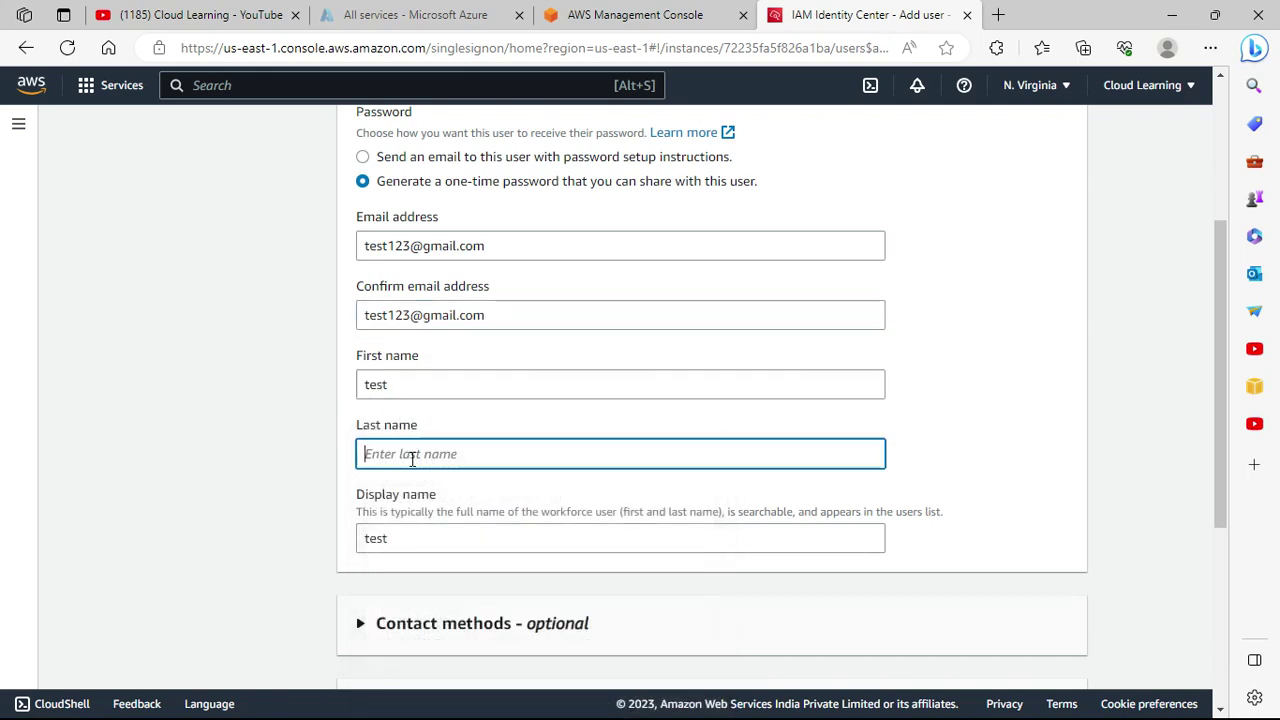
type("123")
scroll(954, 511, "down", 4)
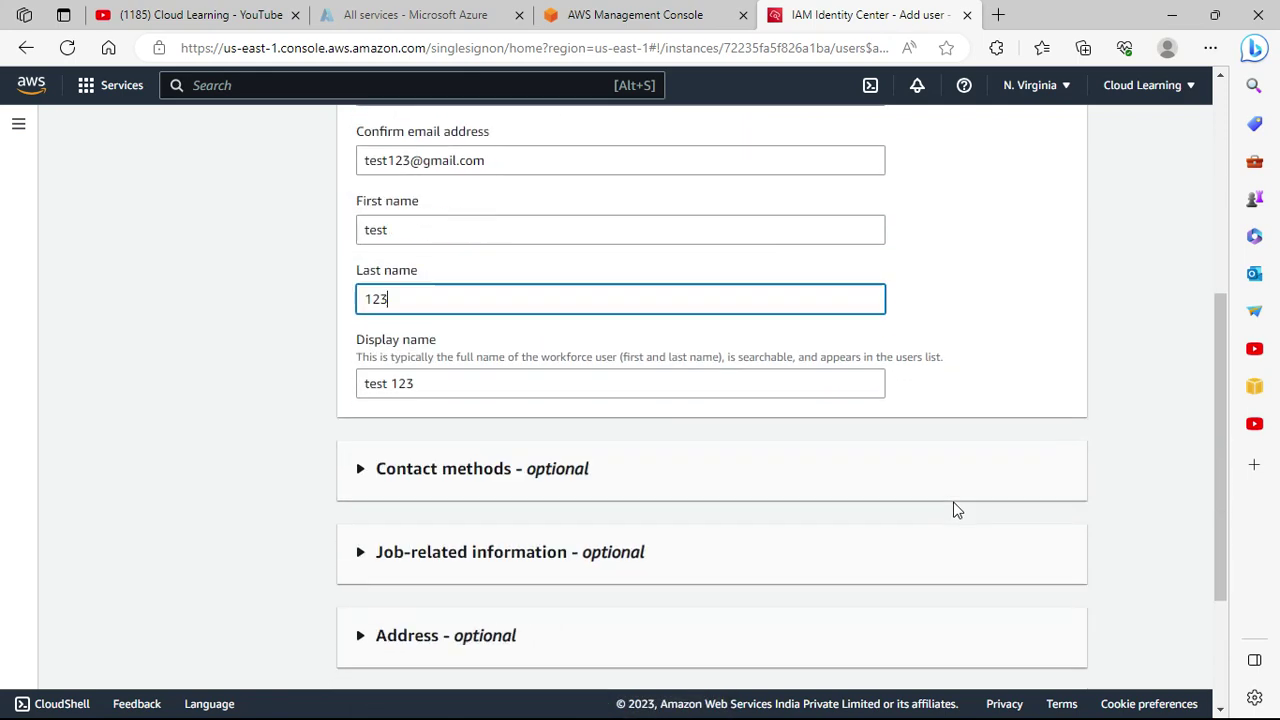
left_click(1068, 655)
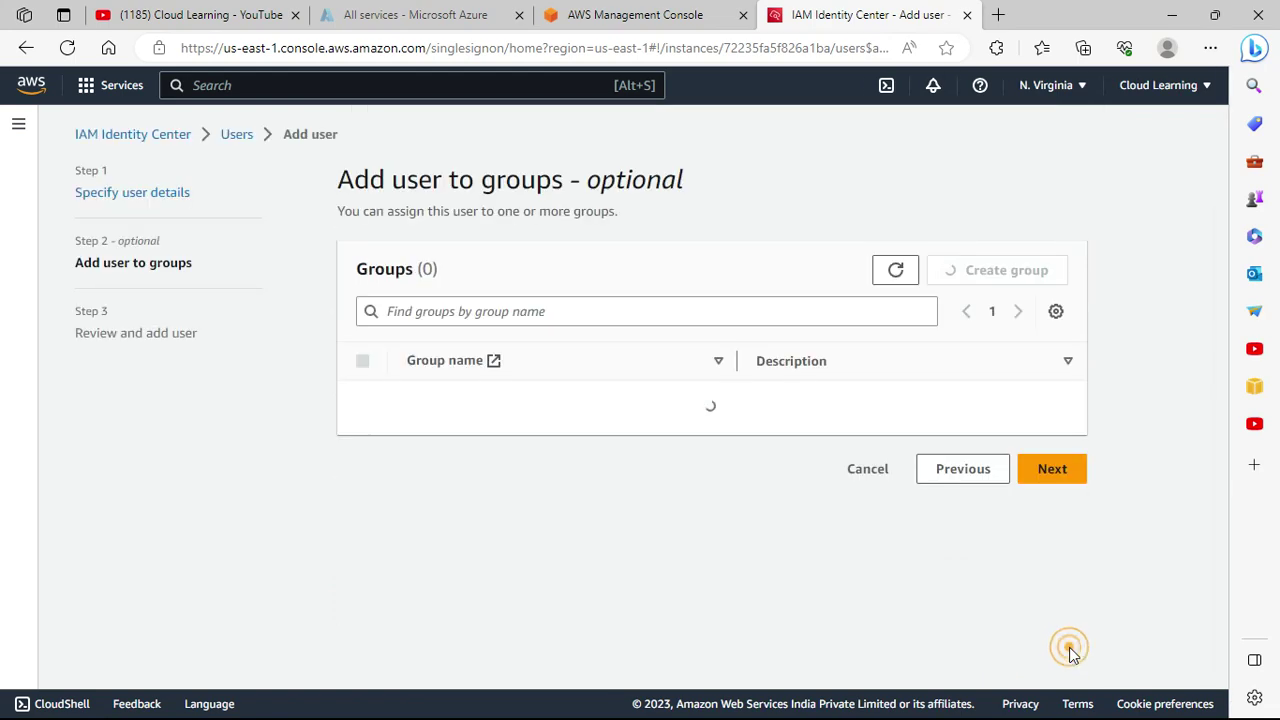
Skip group assignment and create the test123 user.
left_click(1055, 455)
scroll(1000, 480, "down", 4)
scroll(975, 530, "down", 2)
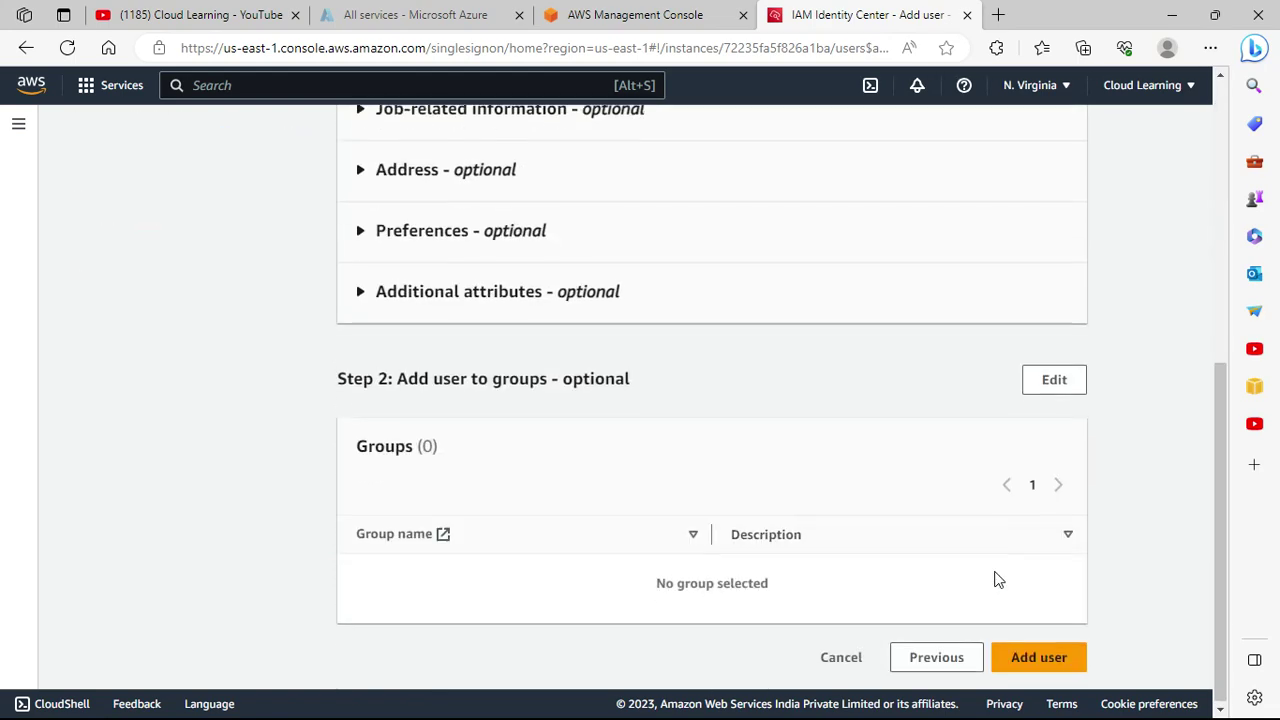
left_click(1043, 640)
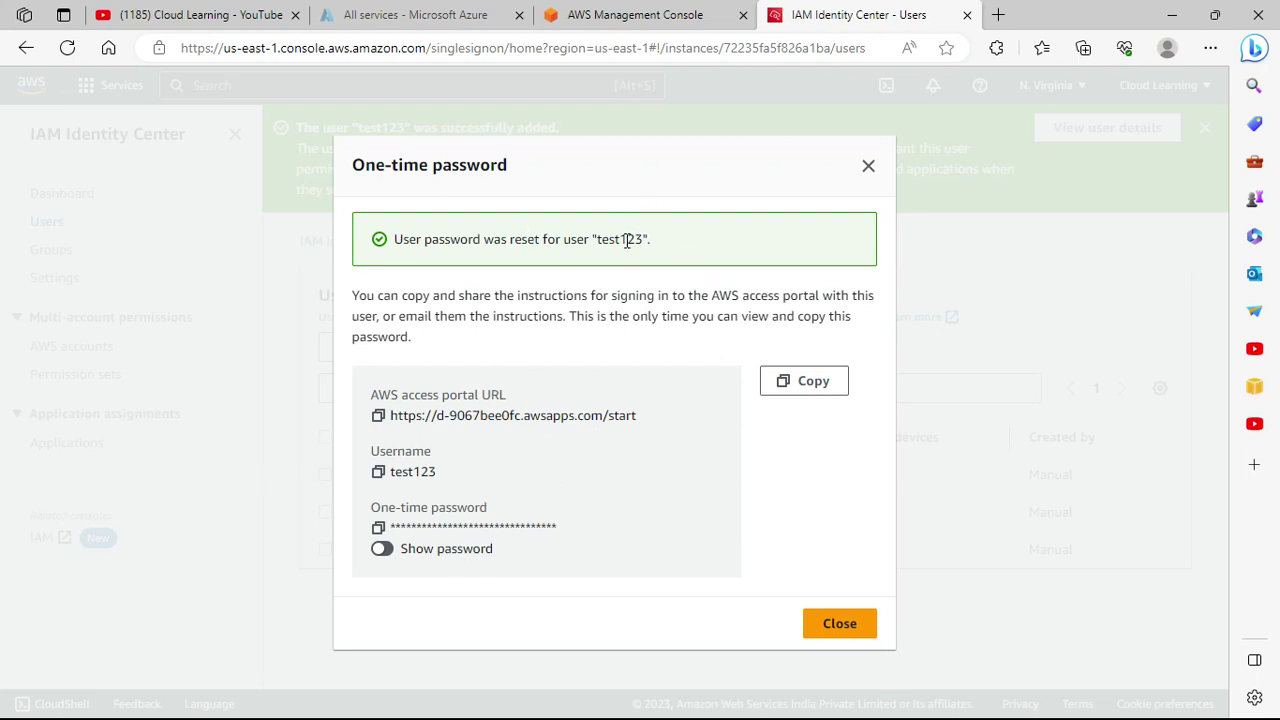
Reveal and copy the one-time password, then bring up the Windows Run box.
left_click(383, 552)
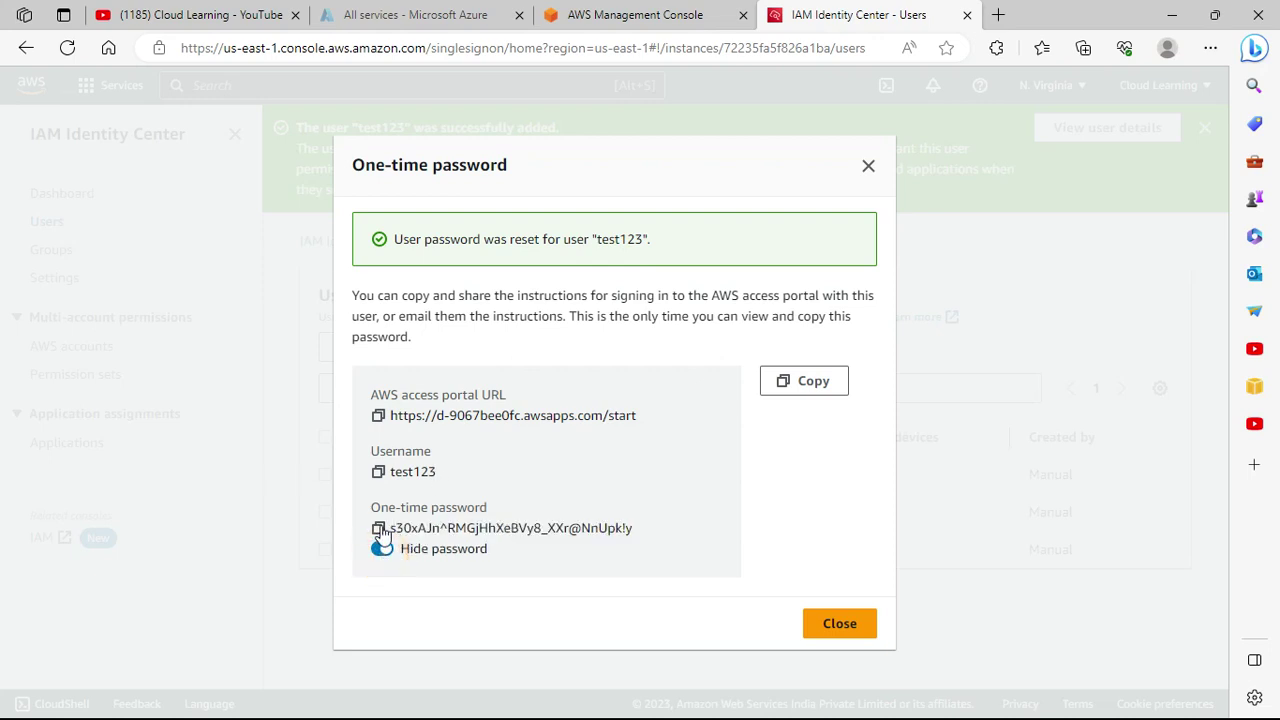
left_click(379, 527)
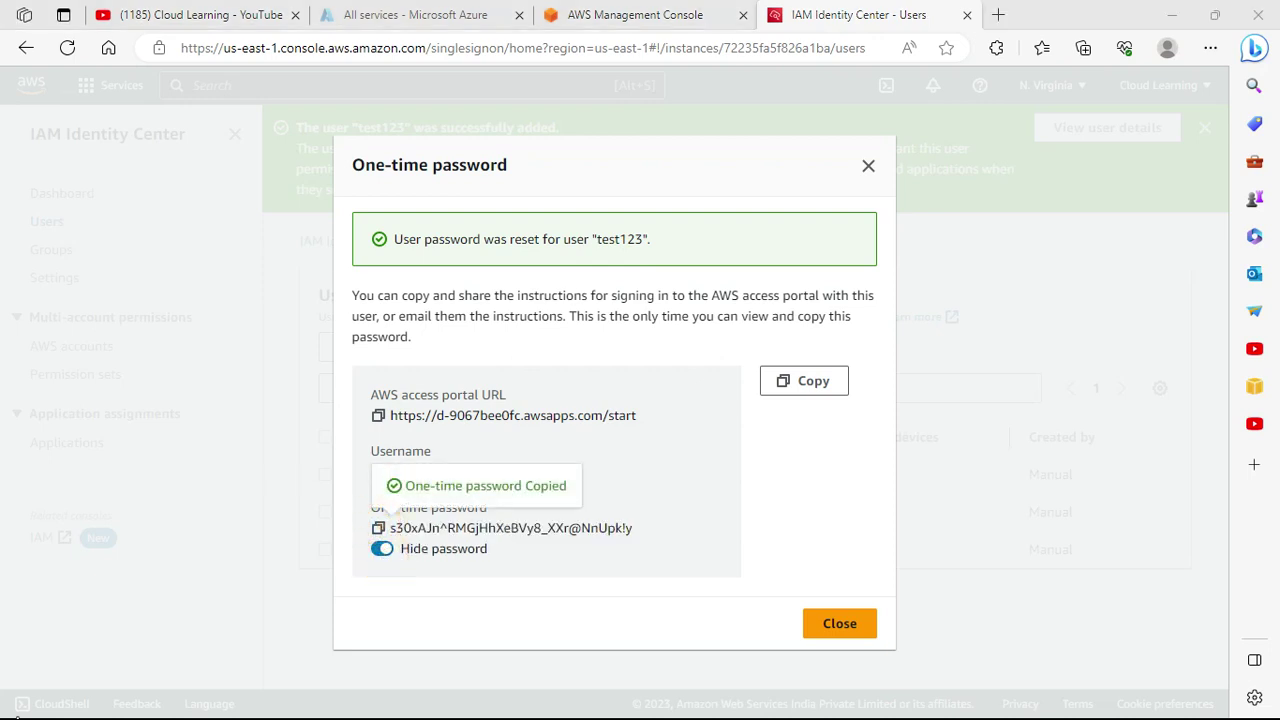
left_click(16, 707)
right_click(16, 707)
left_click(60, 613)
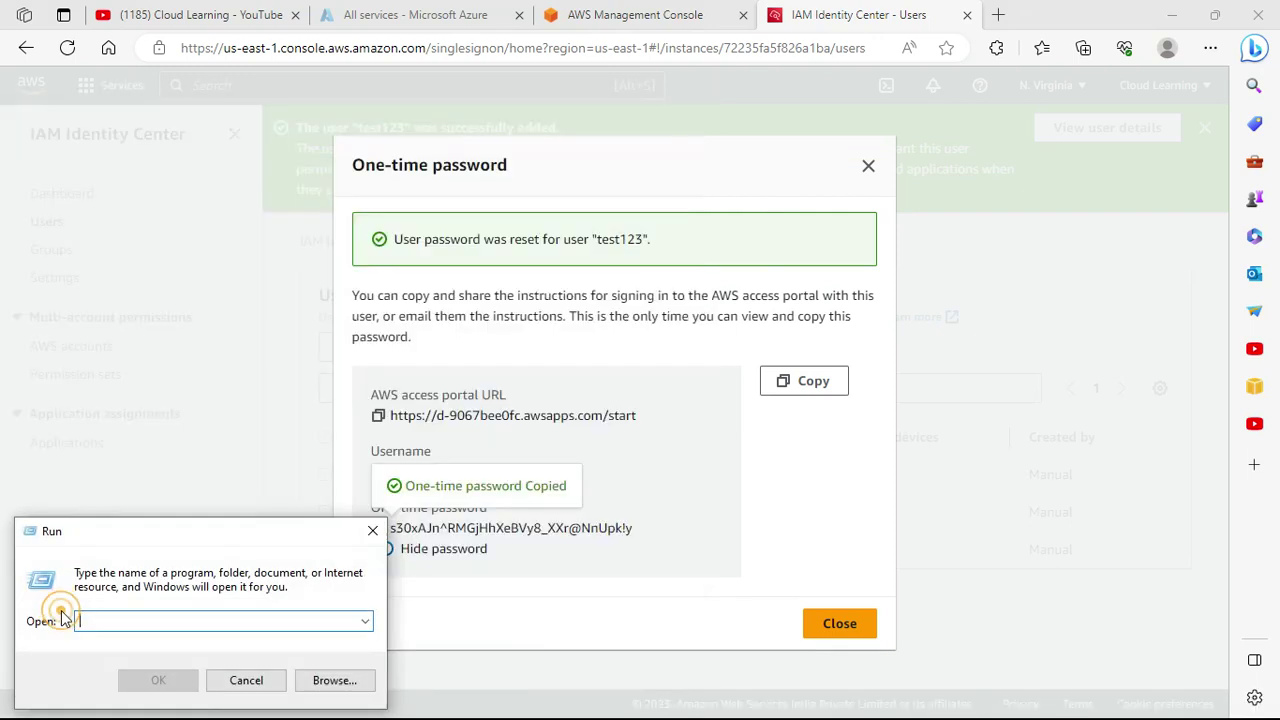
Launch Notepad via Run and paste the one-time password into it.
type("notepad")
key("Return")
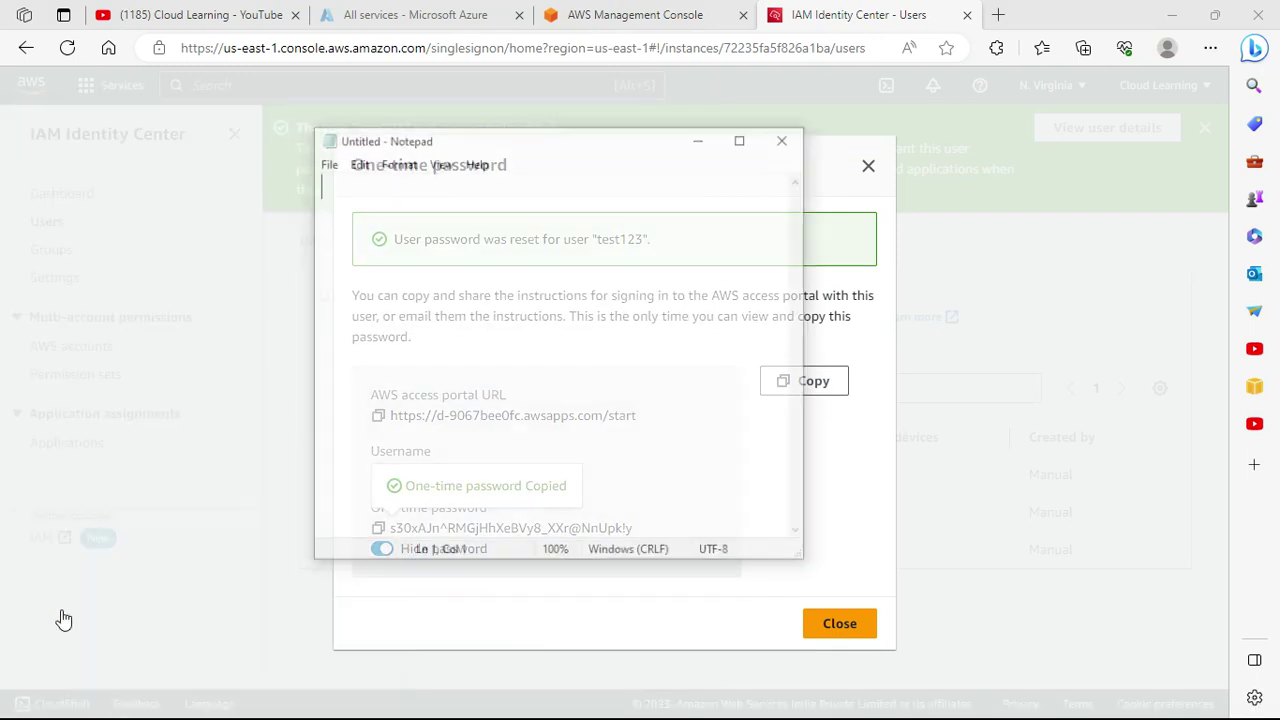
key("ctrl+v")
left_click_drag(737, 185, 260, 163)
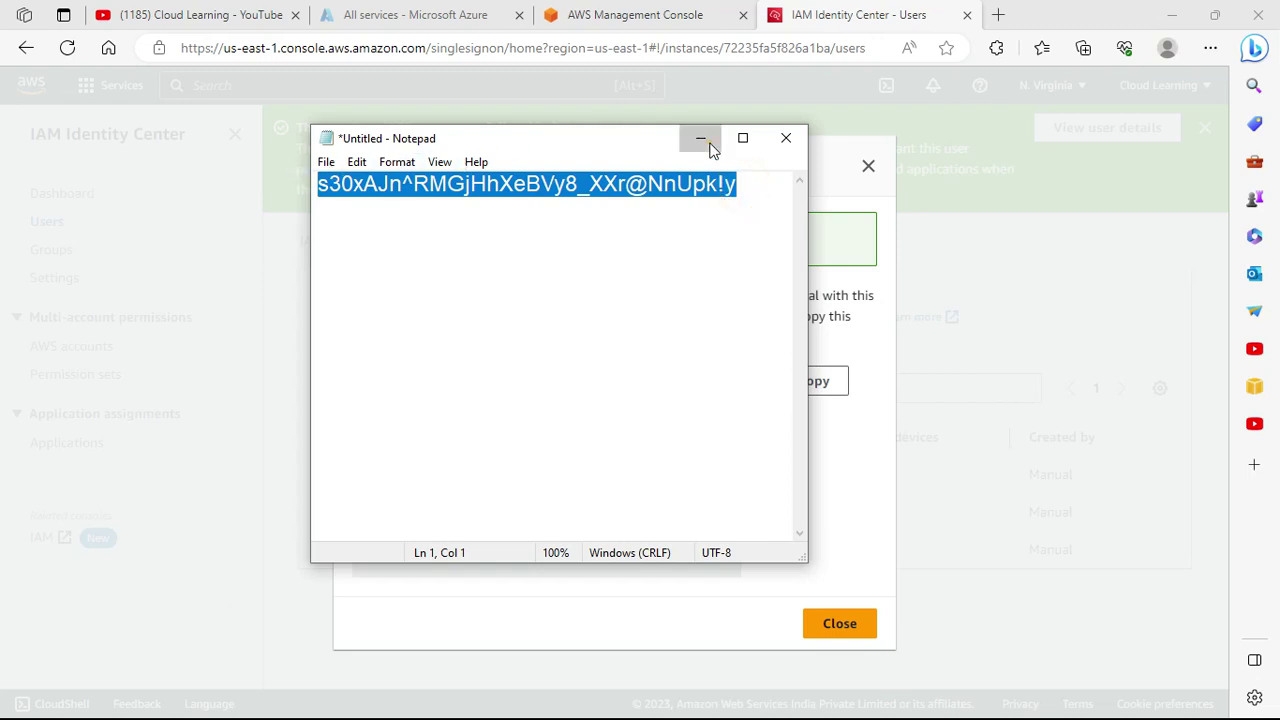
Minimize Notepad, close the password dialog, and switch to the AWS sign-in window.
left_click(711, 140)
left_click(857, 630)
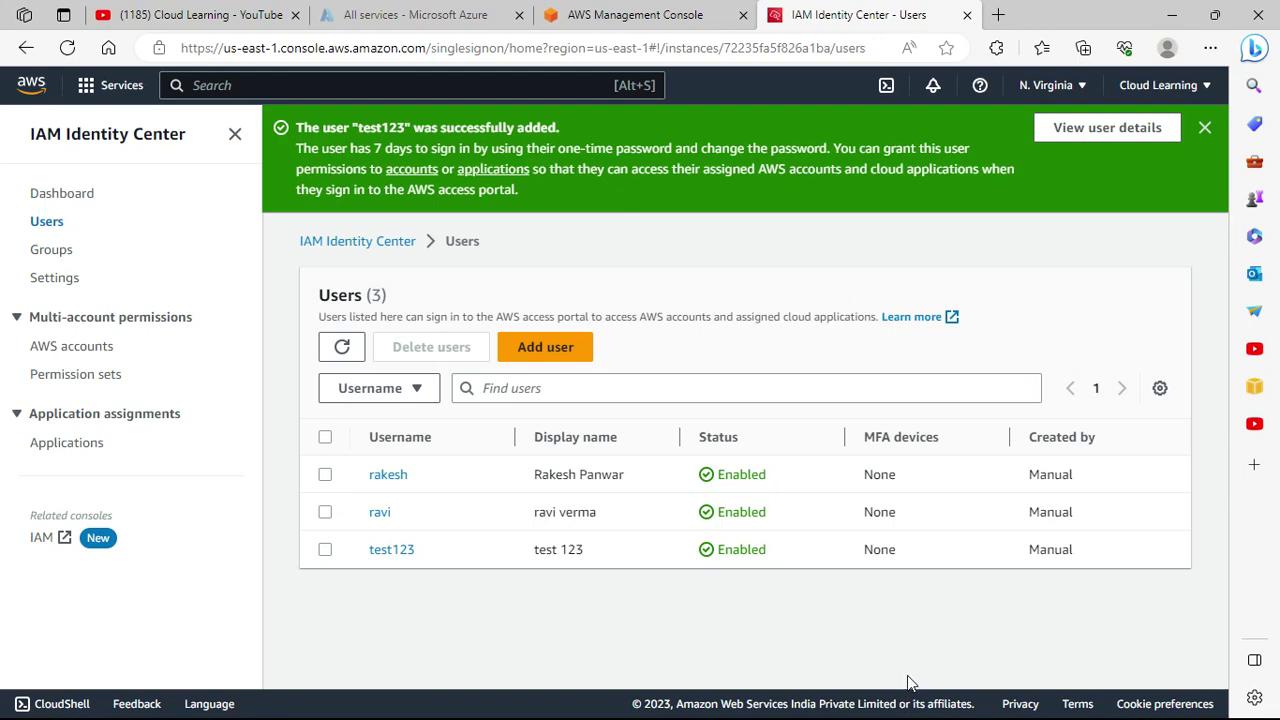
key("alt+Tab")
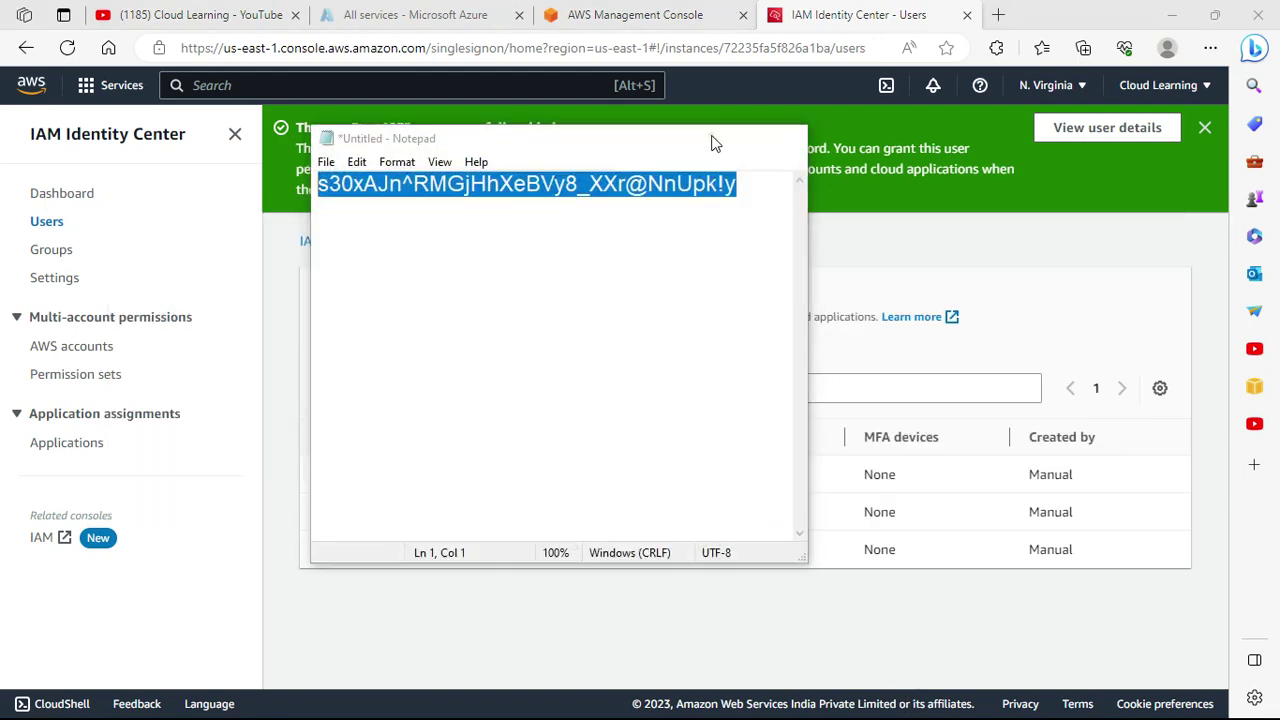
left_click(708, 138)
key("alt+Tab")
key("Tab")
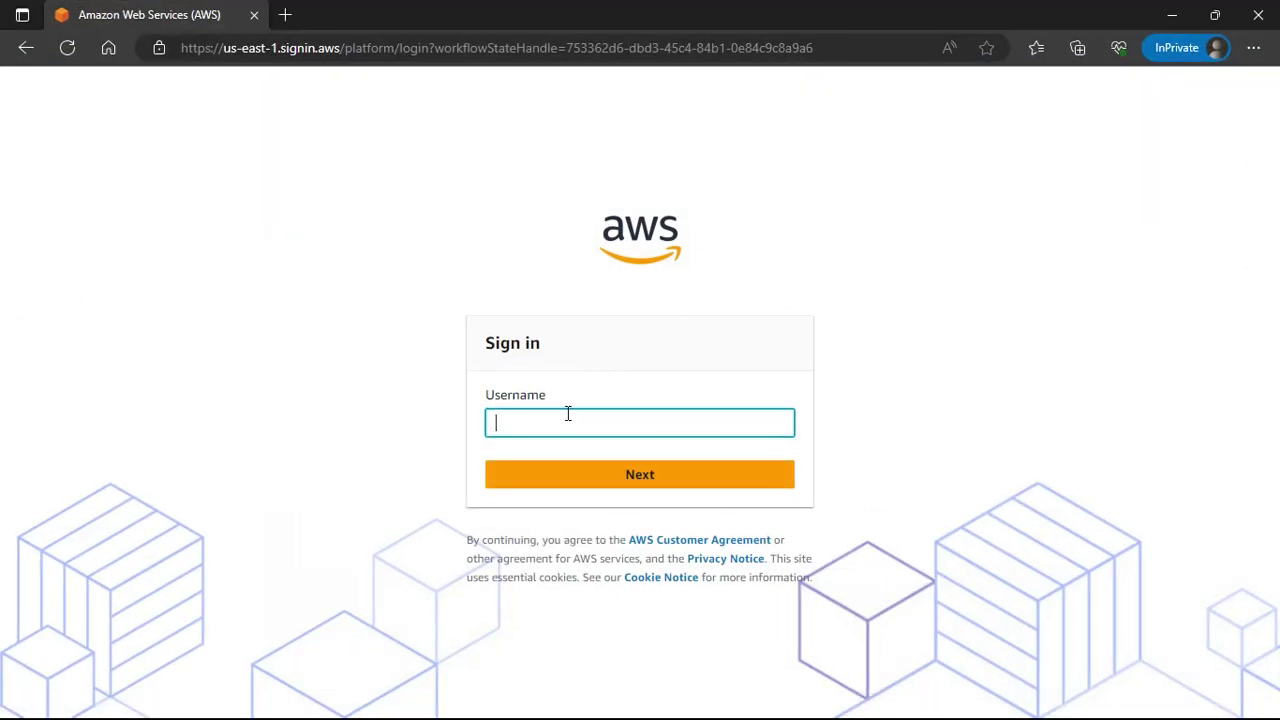
Sign in to the access portal as test123 with the pasted one-time password.
type("test123")
key("Return")
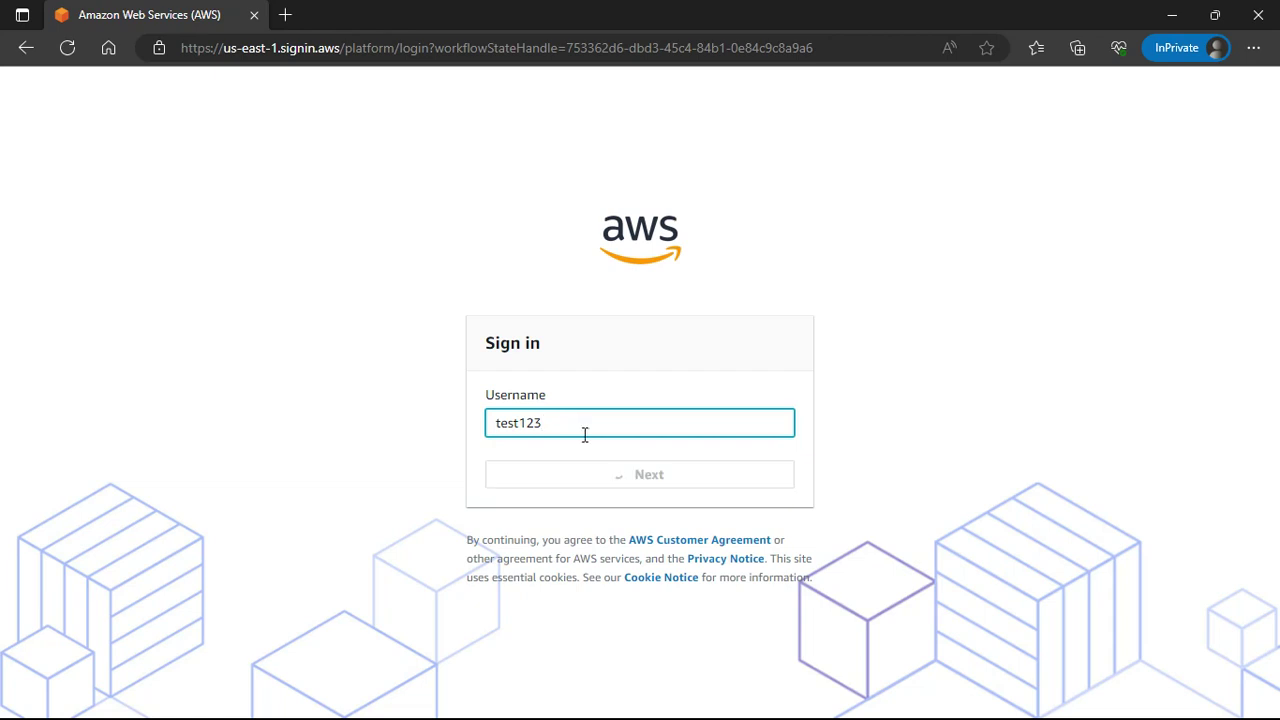
key("ctrl+v")
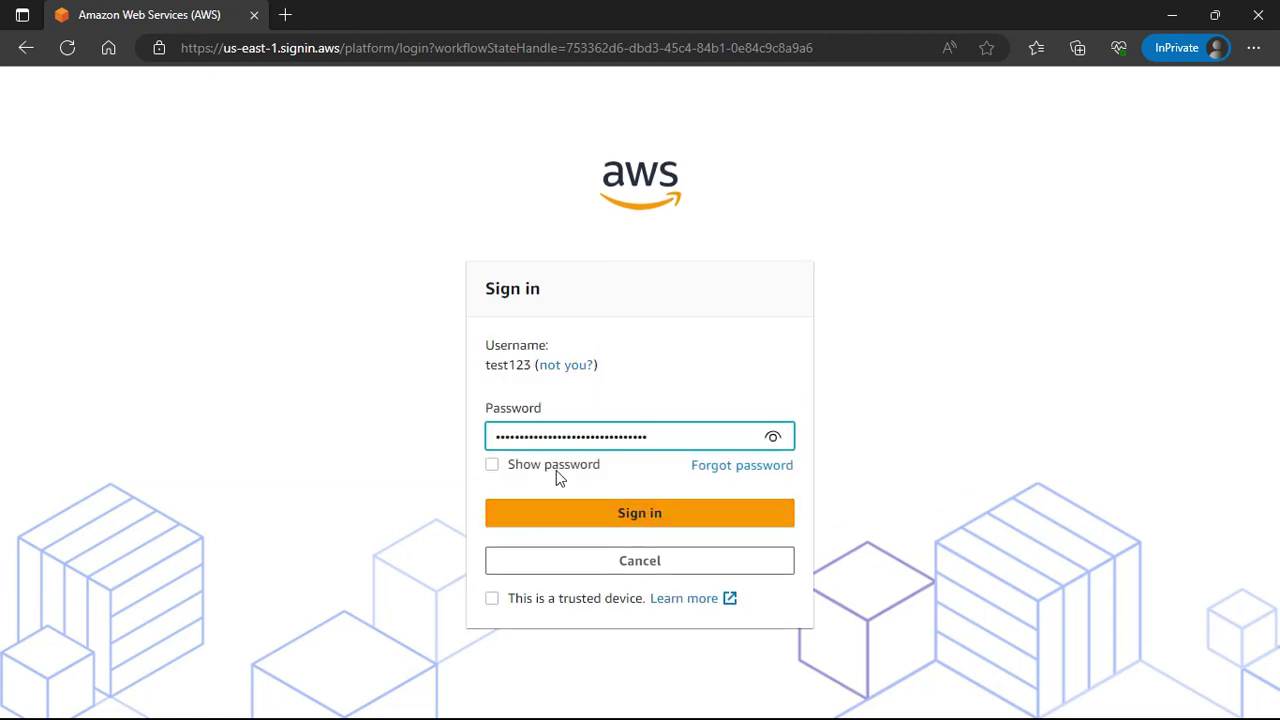
left_click(562, 462)
left_click(620, 512)
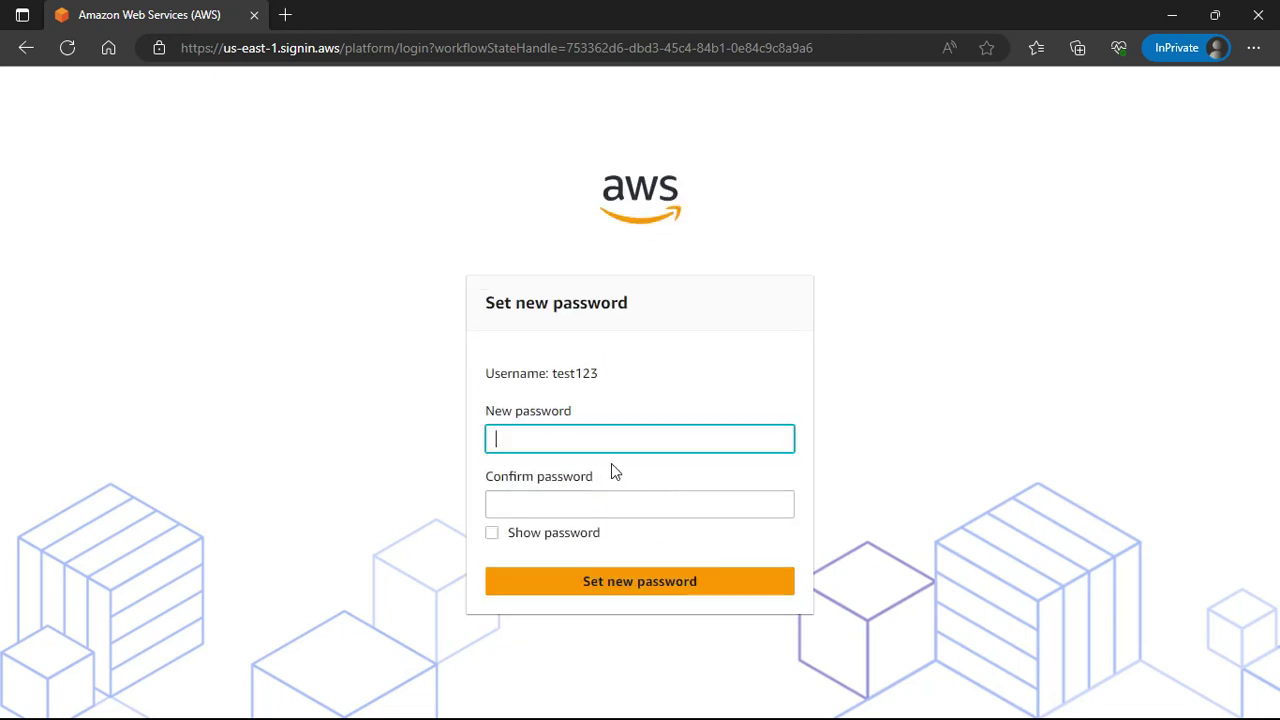
Enter a new permanent password and its confirmation, correcting the entries.
type("••••••••")
key("Tab")
type("••••")
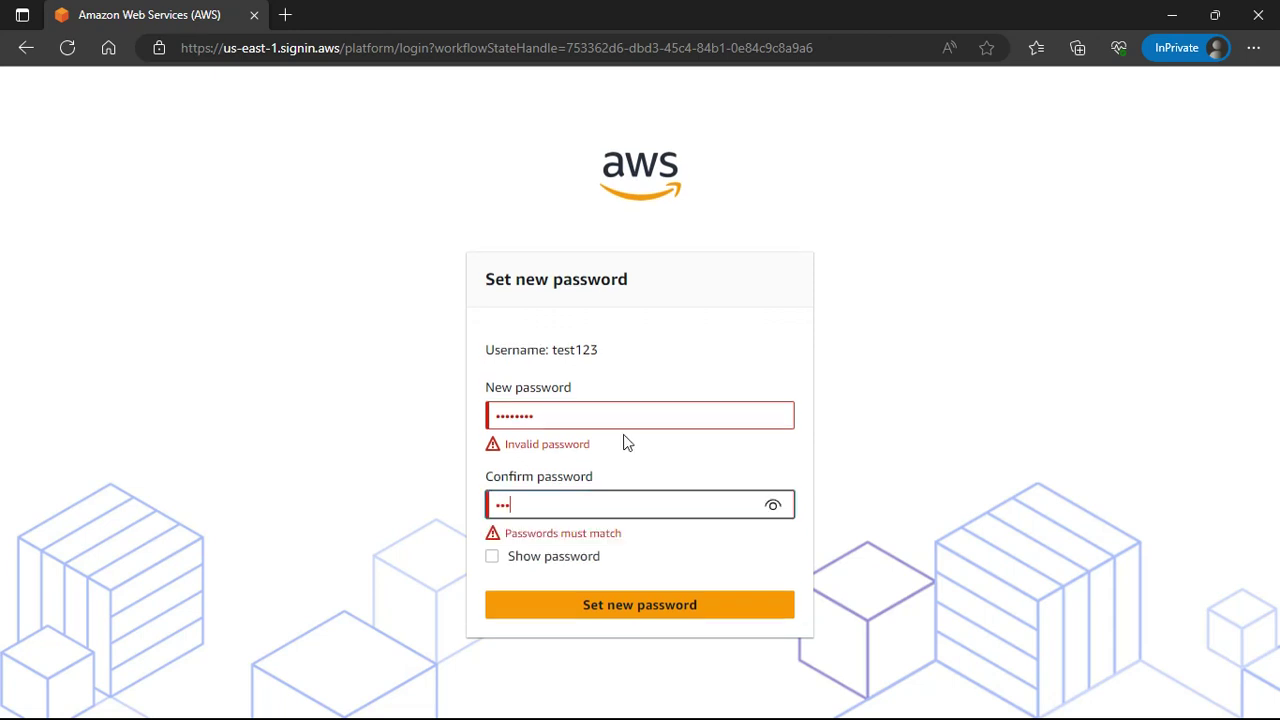
type("••")
left_click(596, 421)
type("•")
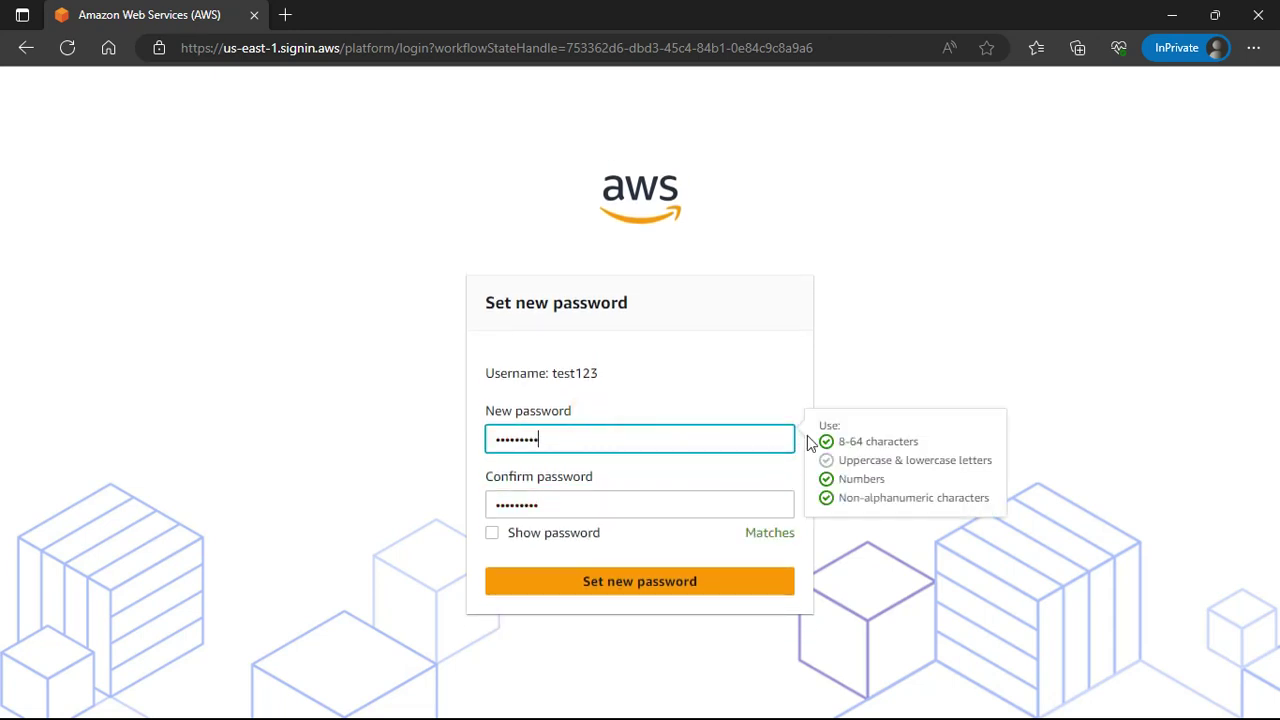
triple_click(949, 354)
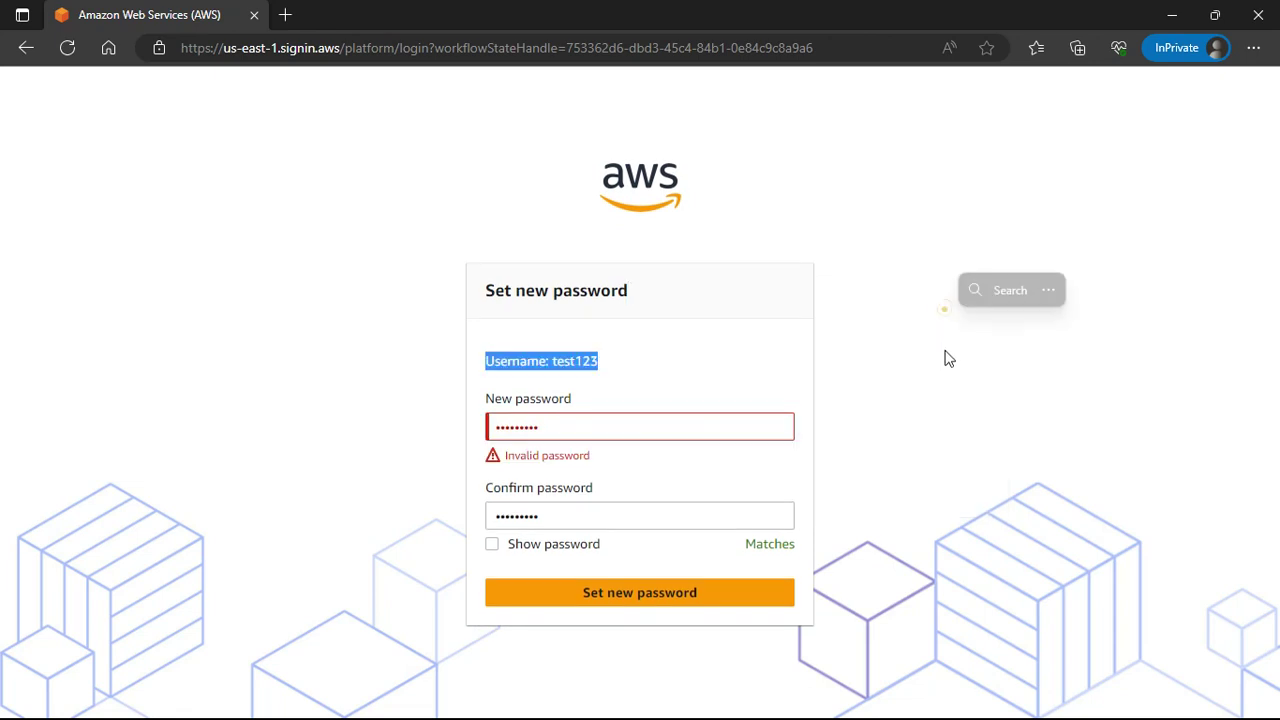
double_click(584, 413)
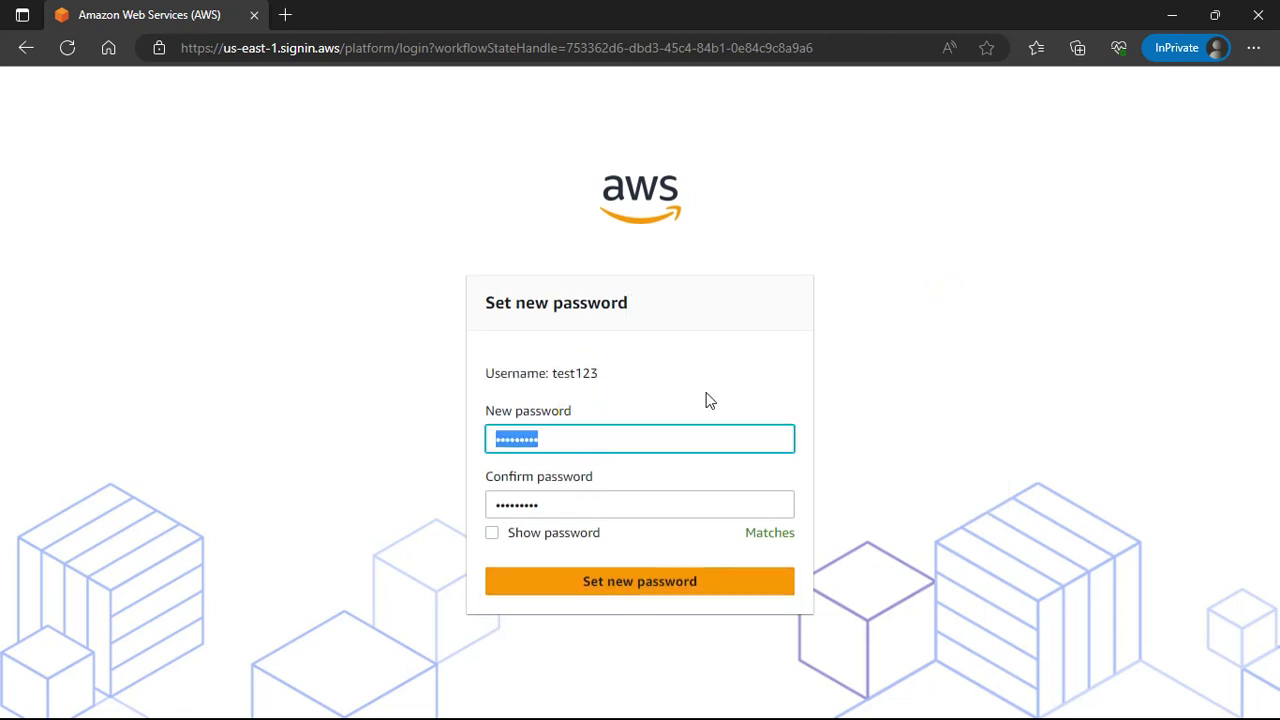
left_click(886, 405)
double_click(551, 432)
type("P")
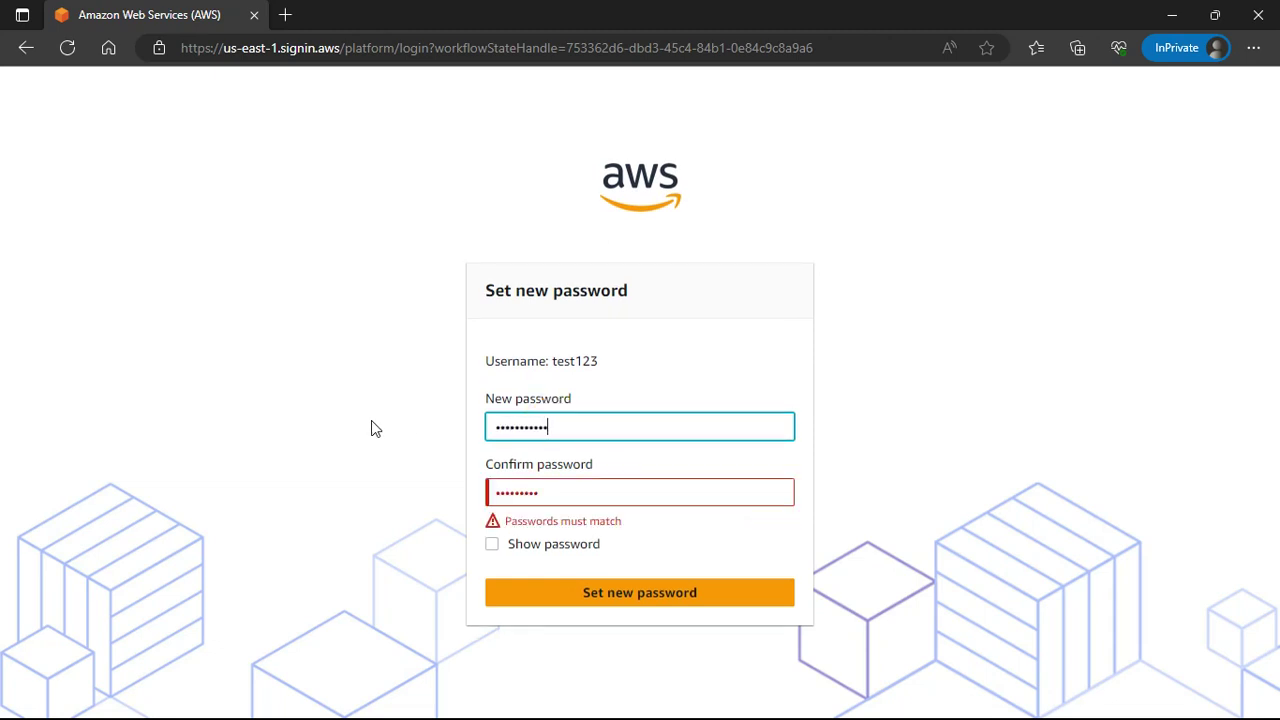
type("!")
key("Tab")
type("Pa")
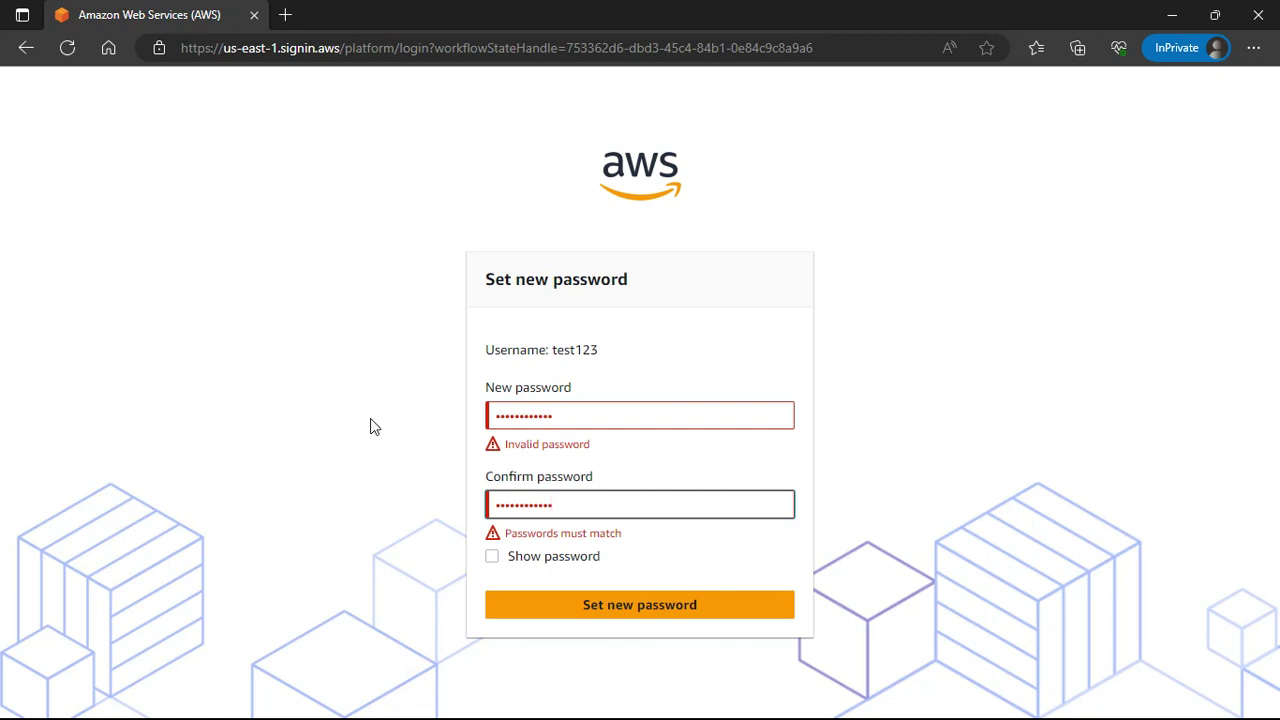
Retype the new password in both fields, save it, and minimize the portal window.
double_click(589, 416)
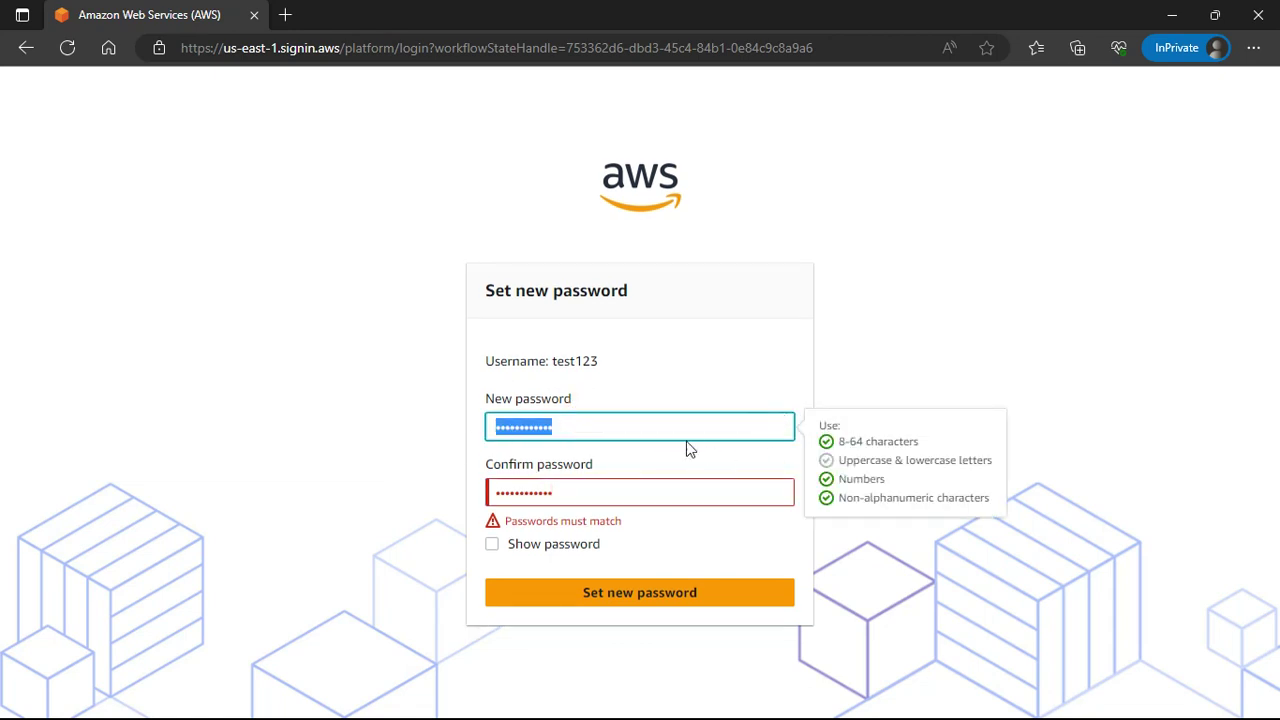
left_click(585, 424)
key("ctrl+a")
type("T")
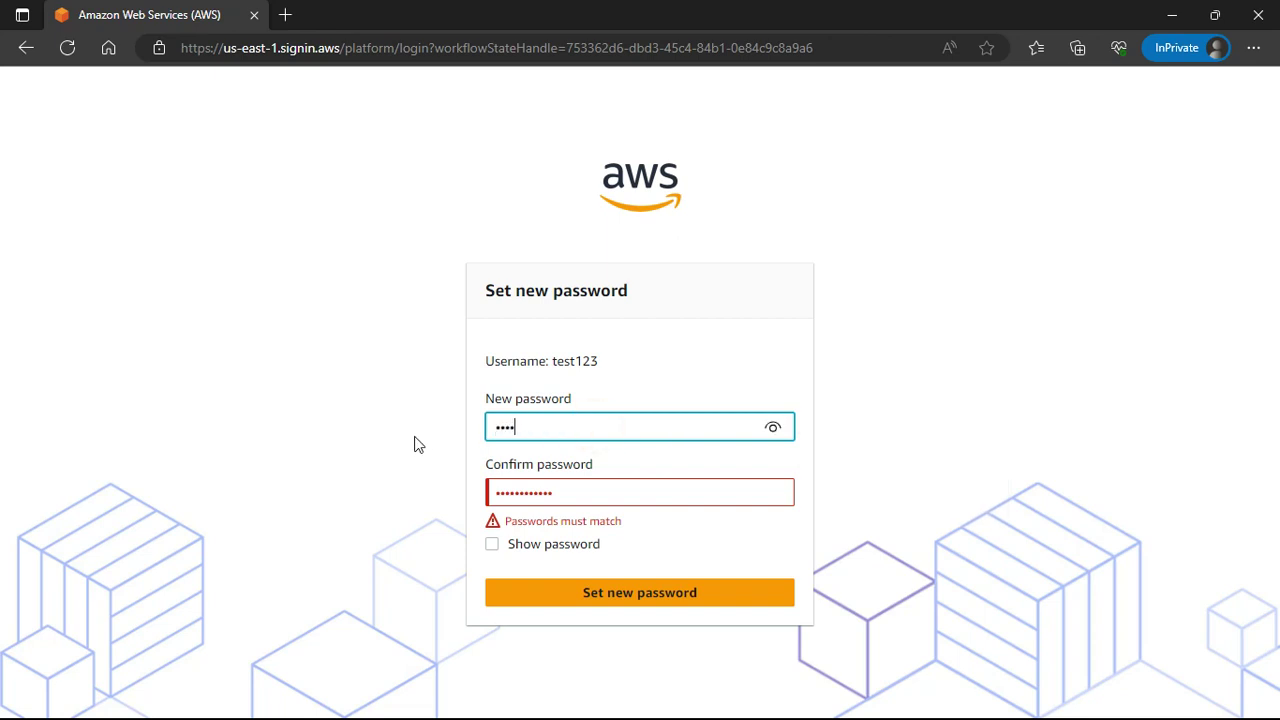
key("Tab")
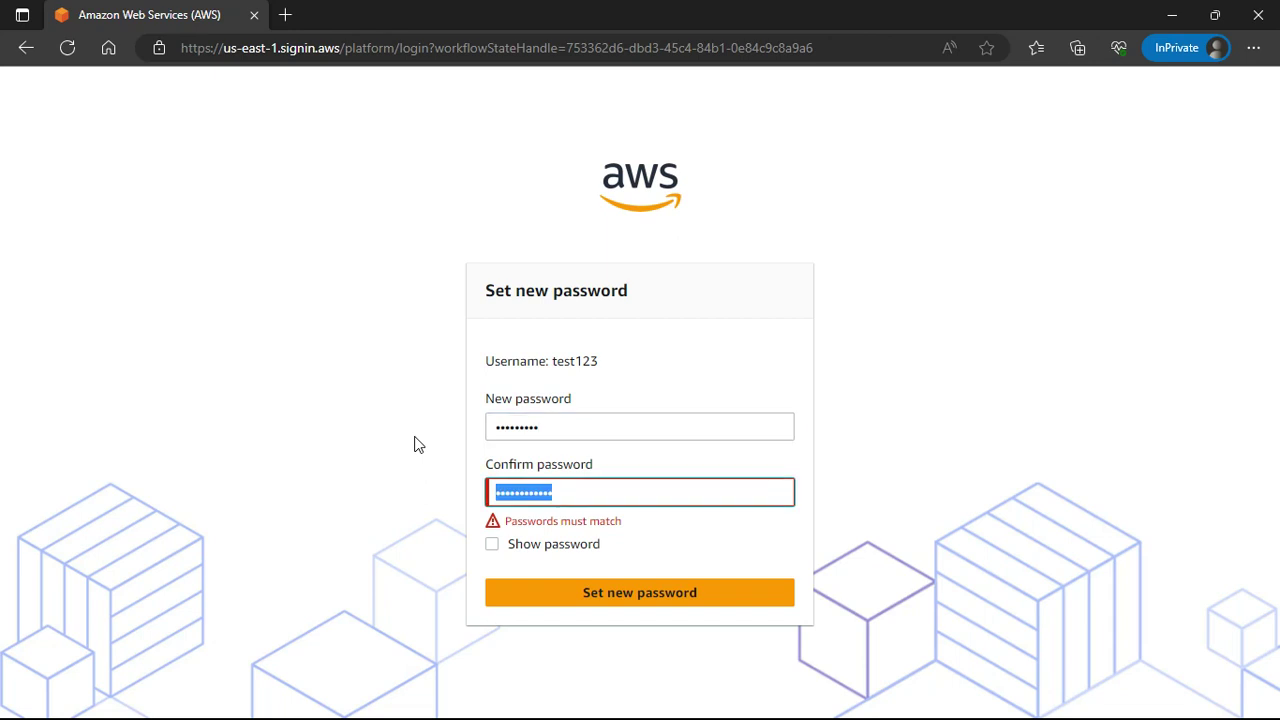
type("Test@12")
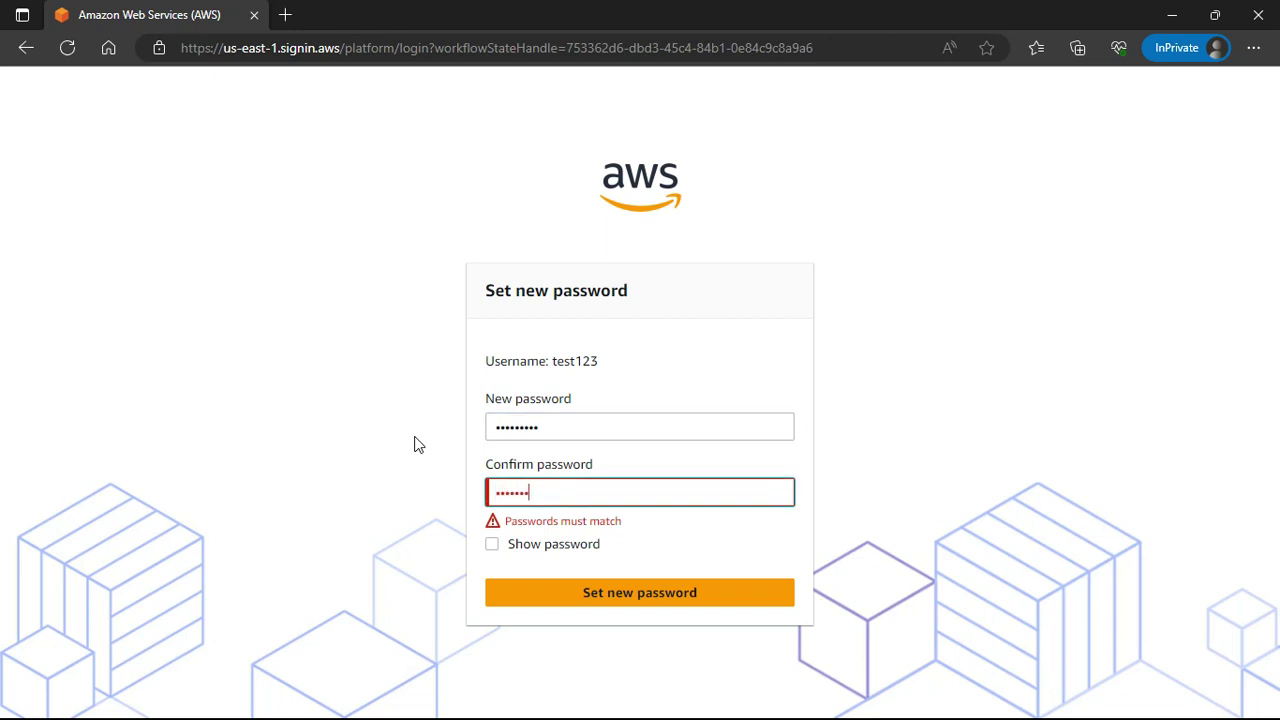
type("34")
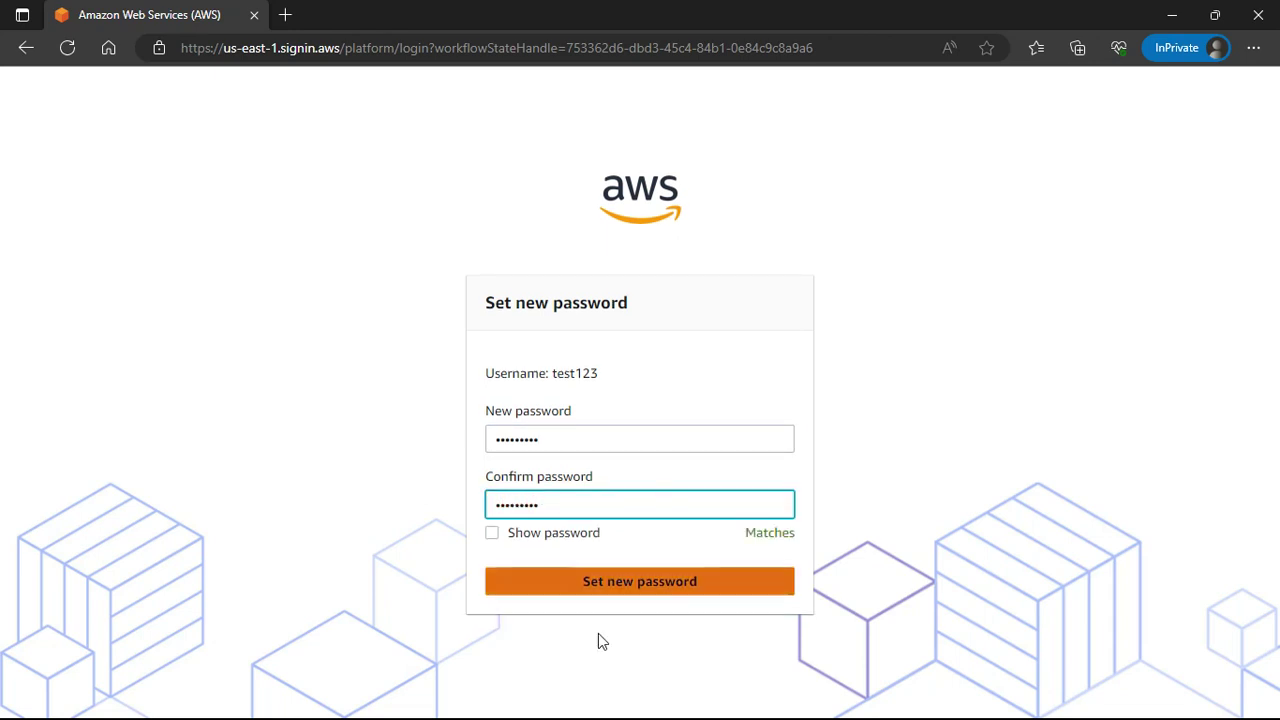
left_click(701, 585)
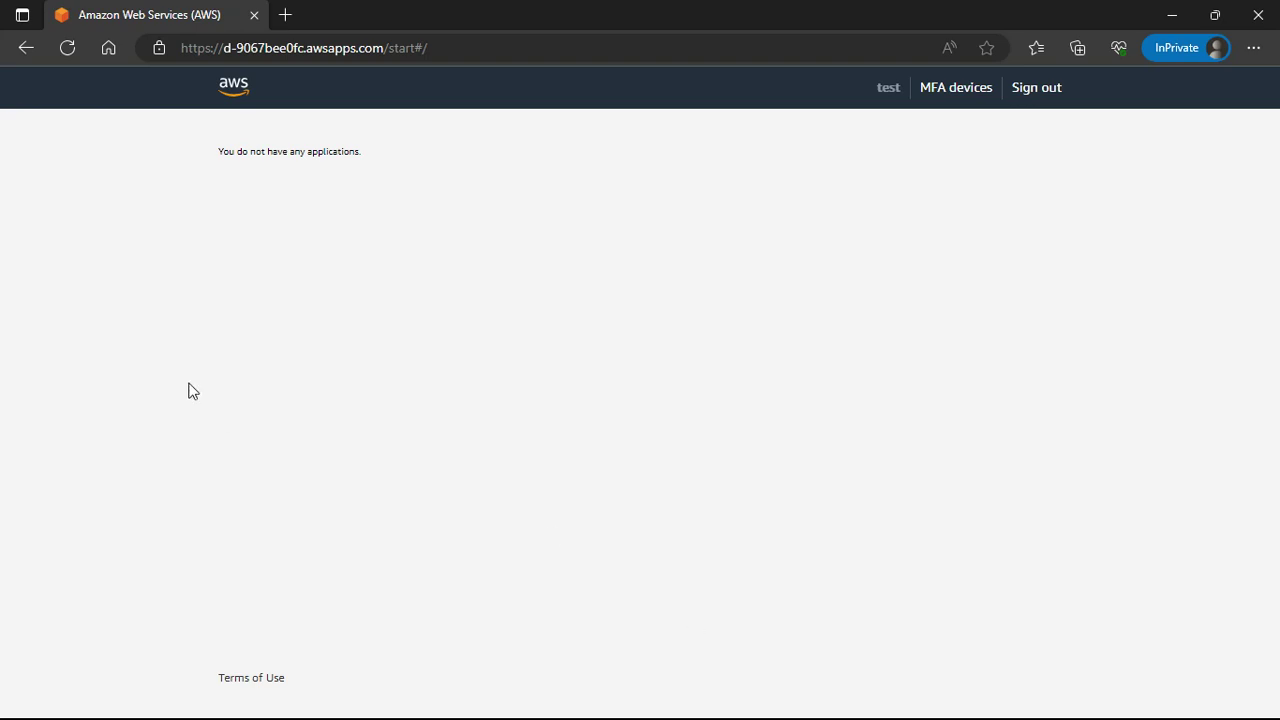
left_click(1172, 15)
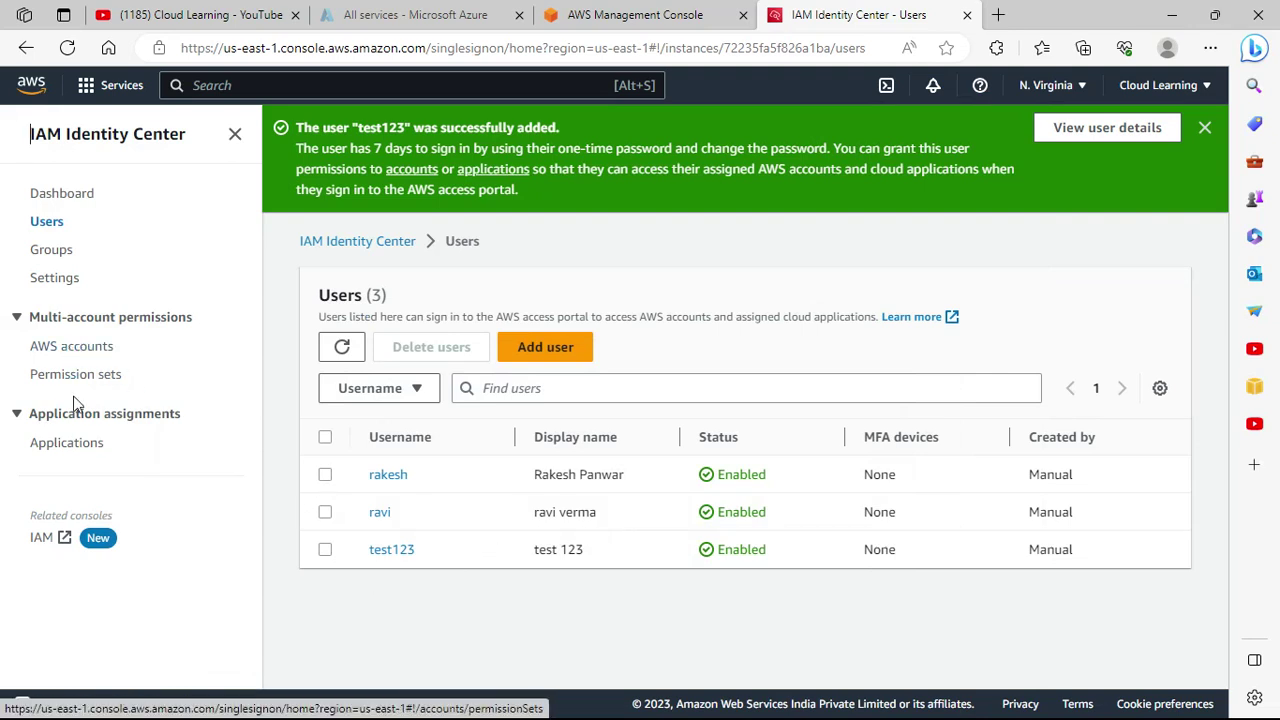
Open Permission sets and scroll the table across to review the four sets' columns.
left_click(70, 386)
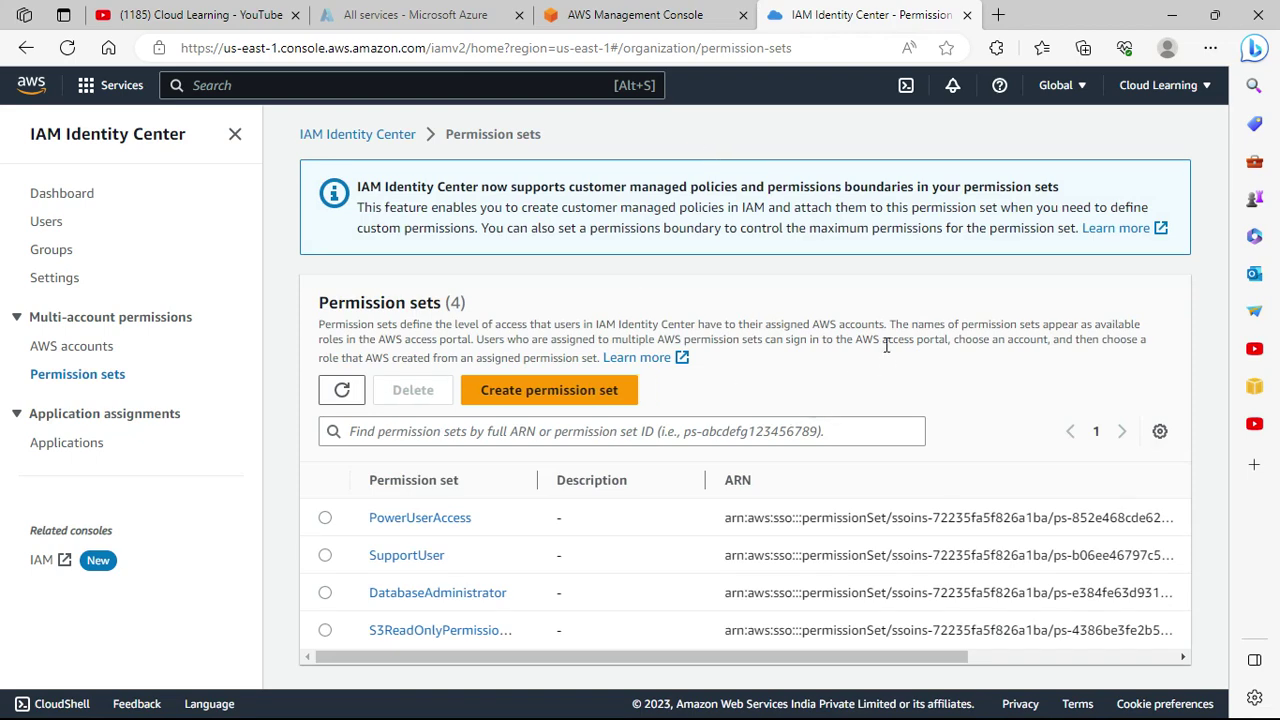
left_click_drag(678, 657, 641, 686)
left_click(920, 657)
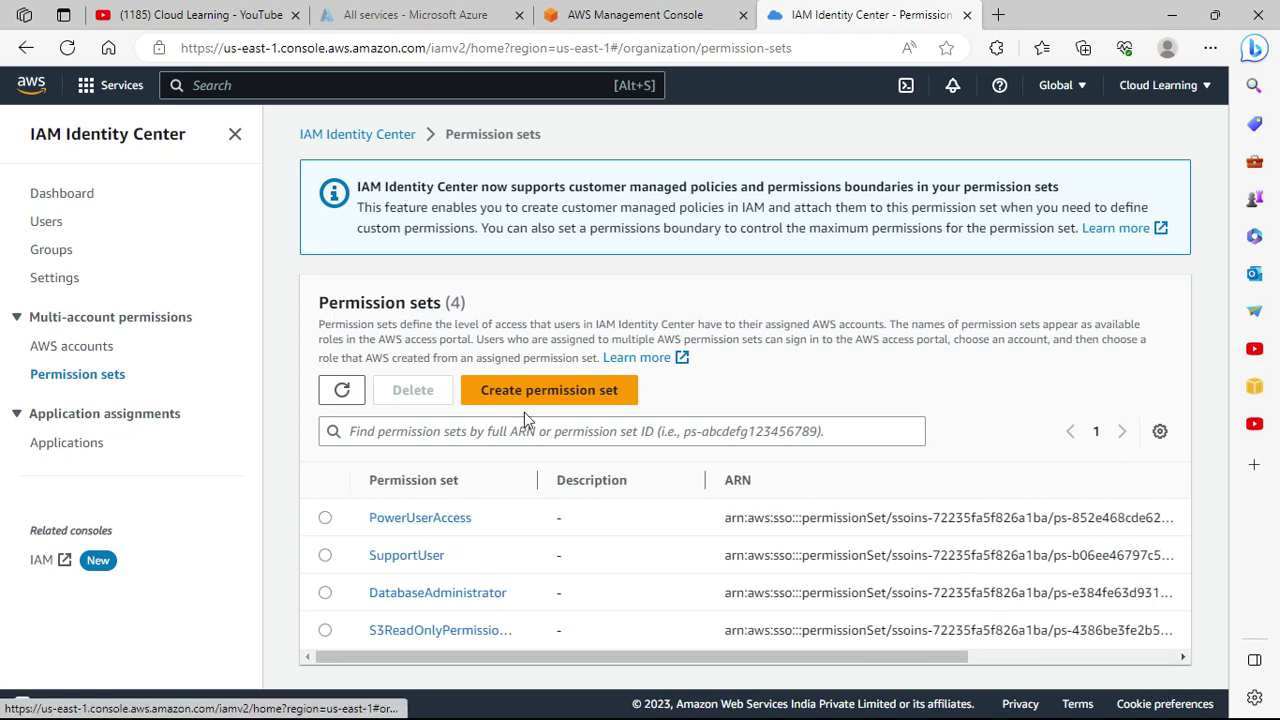
Start a new permission set, browse the Billing and AdministratorAccess policies, then choose Custom permission set.
left_click(553, 390)
scroll(571, 486, "down", 1)
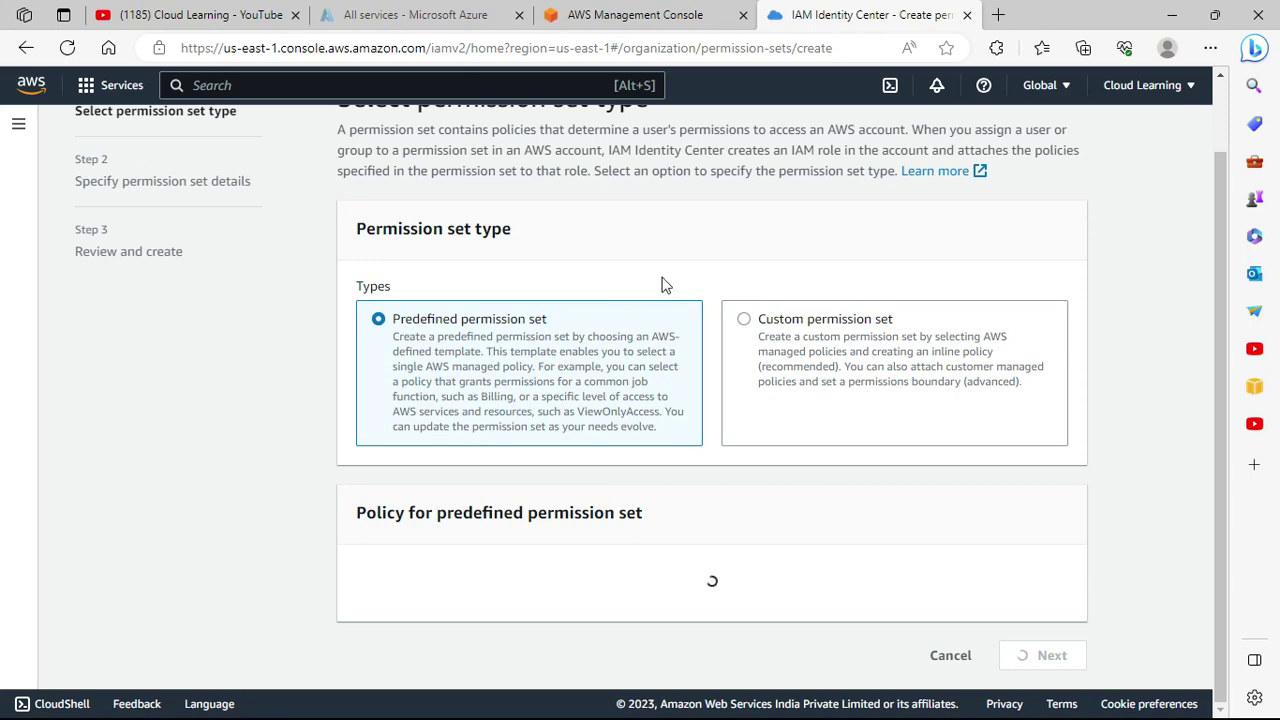
scroll(790, 380, "down", 2)
scroll(710, 405, "up", 1)
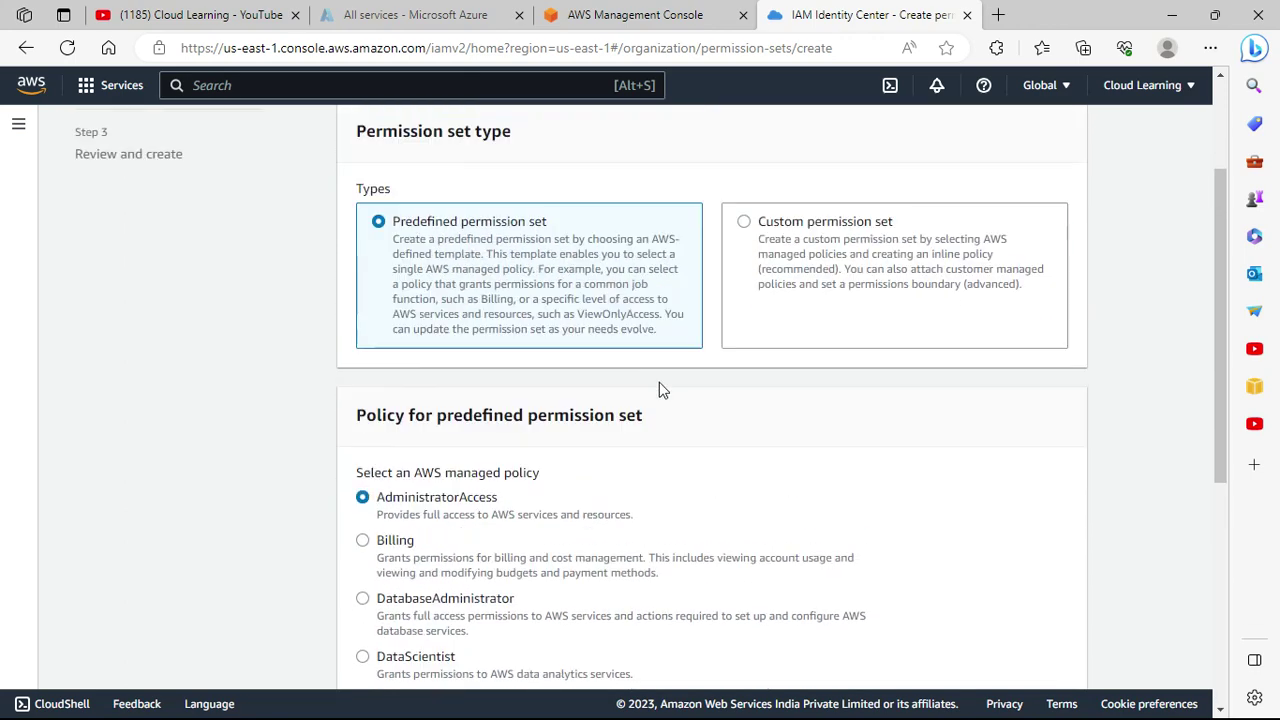
scroll(606, 350, "down", 3)
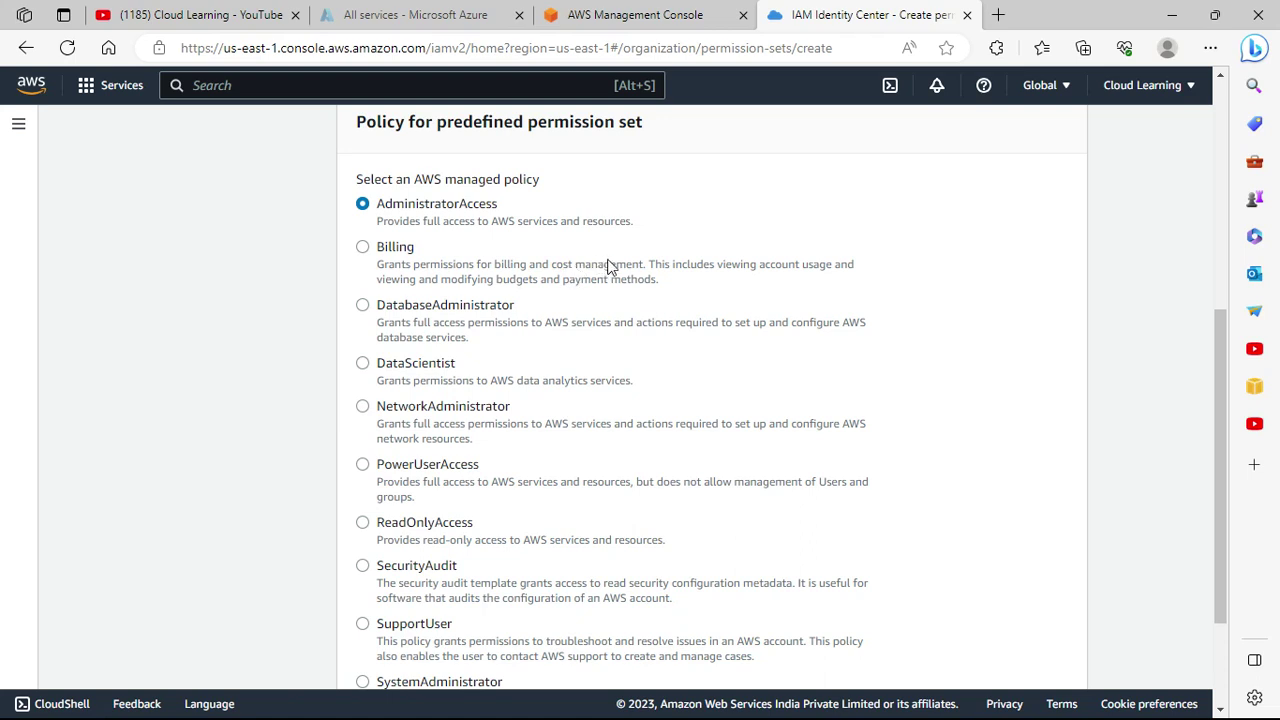
left_click(400, 255)
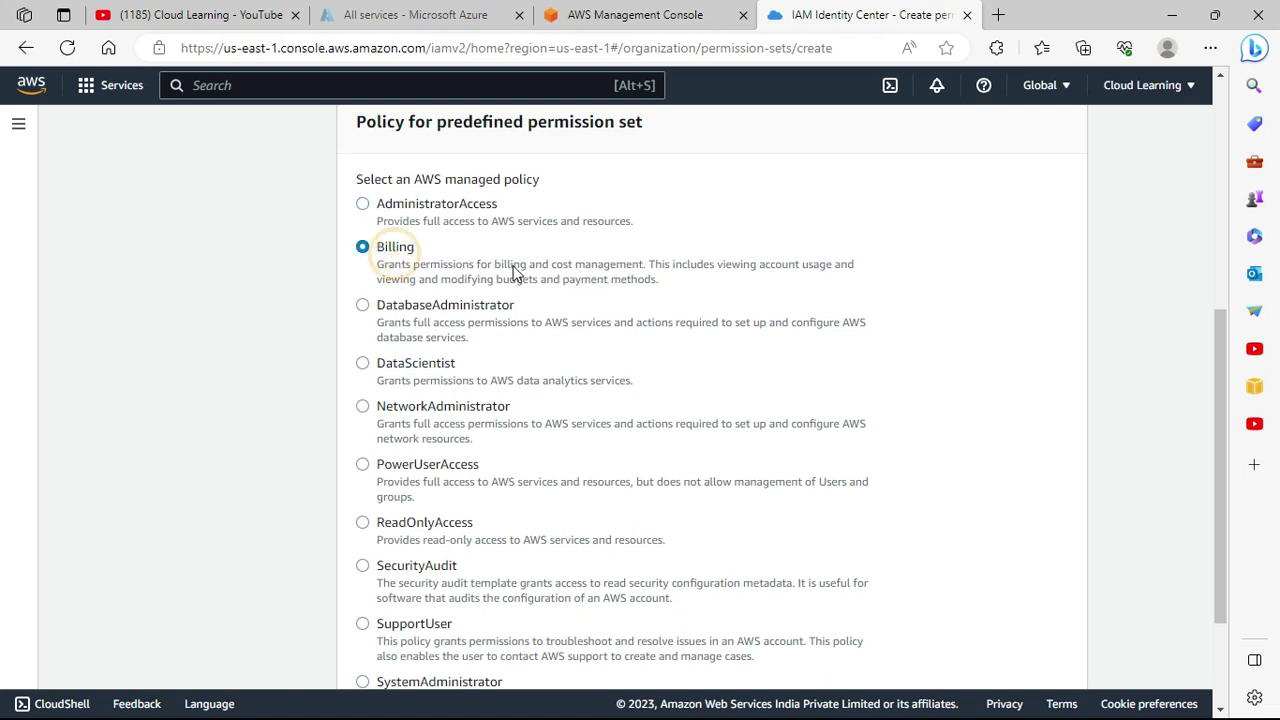
left_click(425, 206)
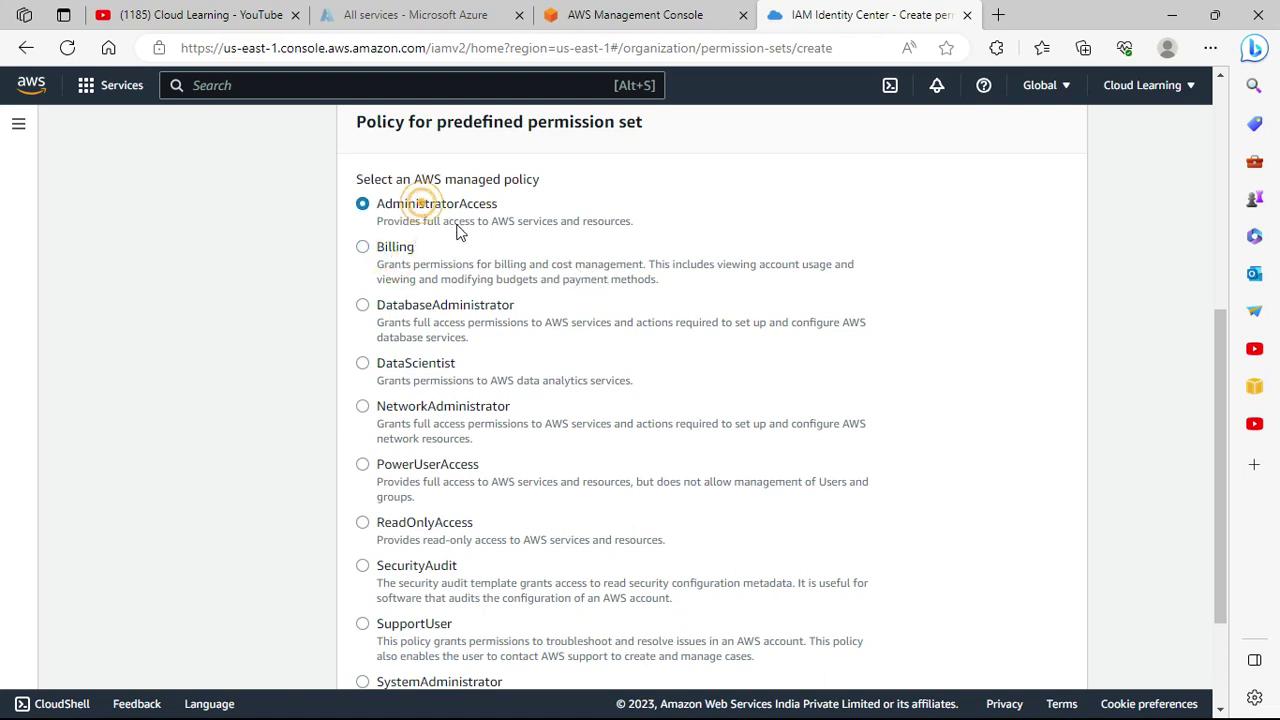
scroll(606, 488, "down", 3)
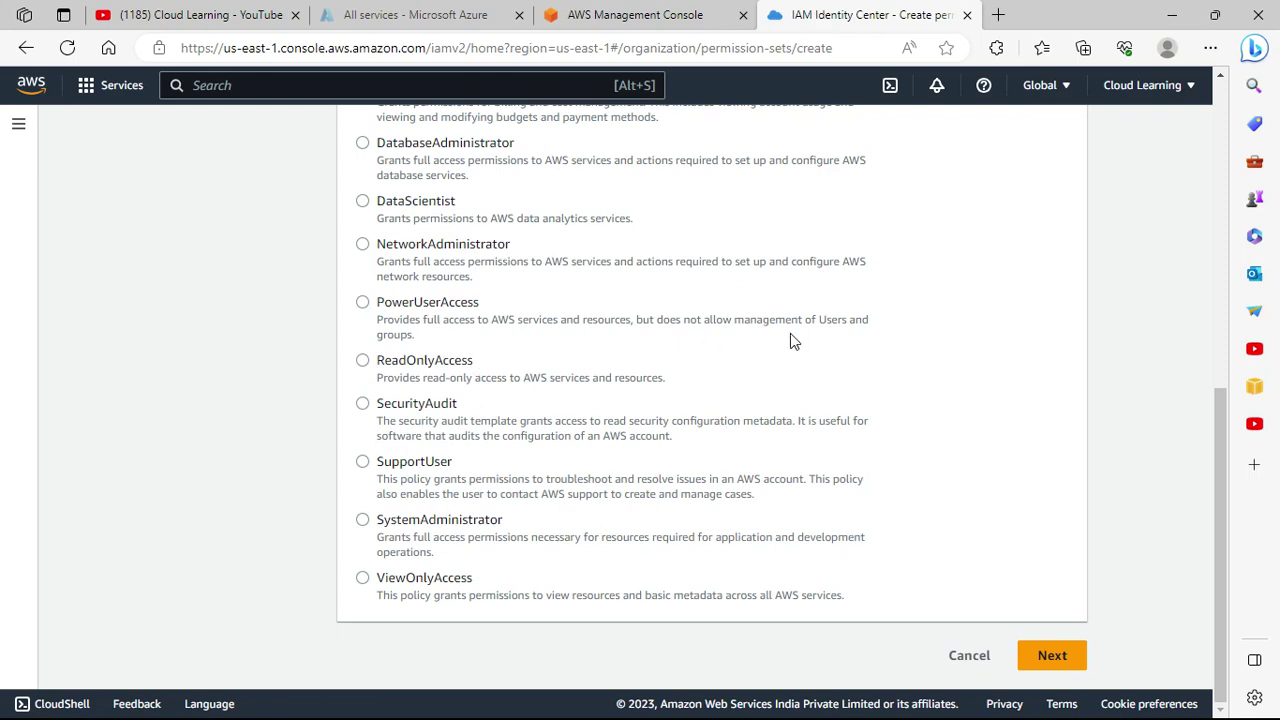
scroll(694, 430, "up", 4)
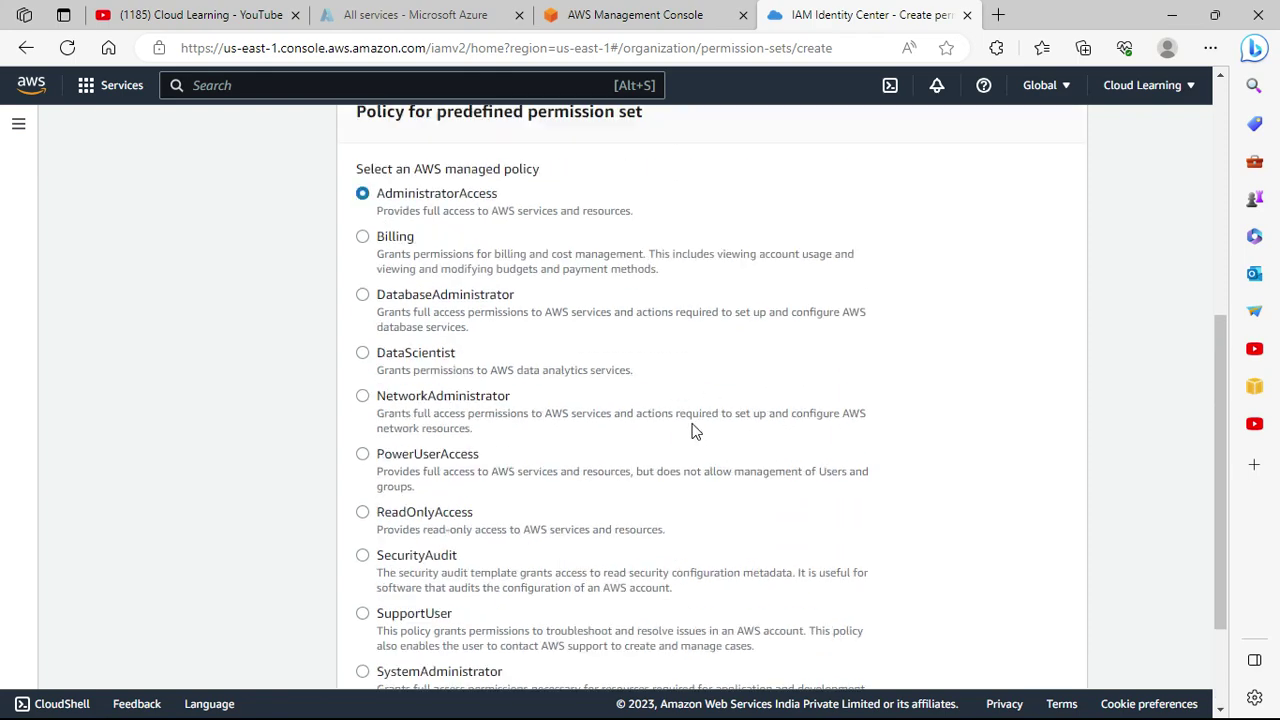
scroll(520, 548, "up", 2)
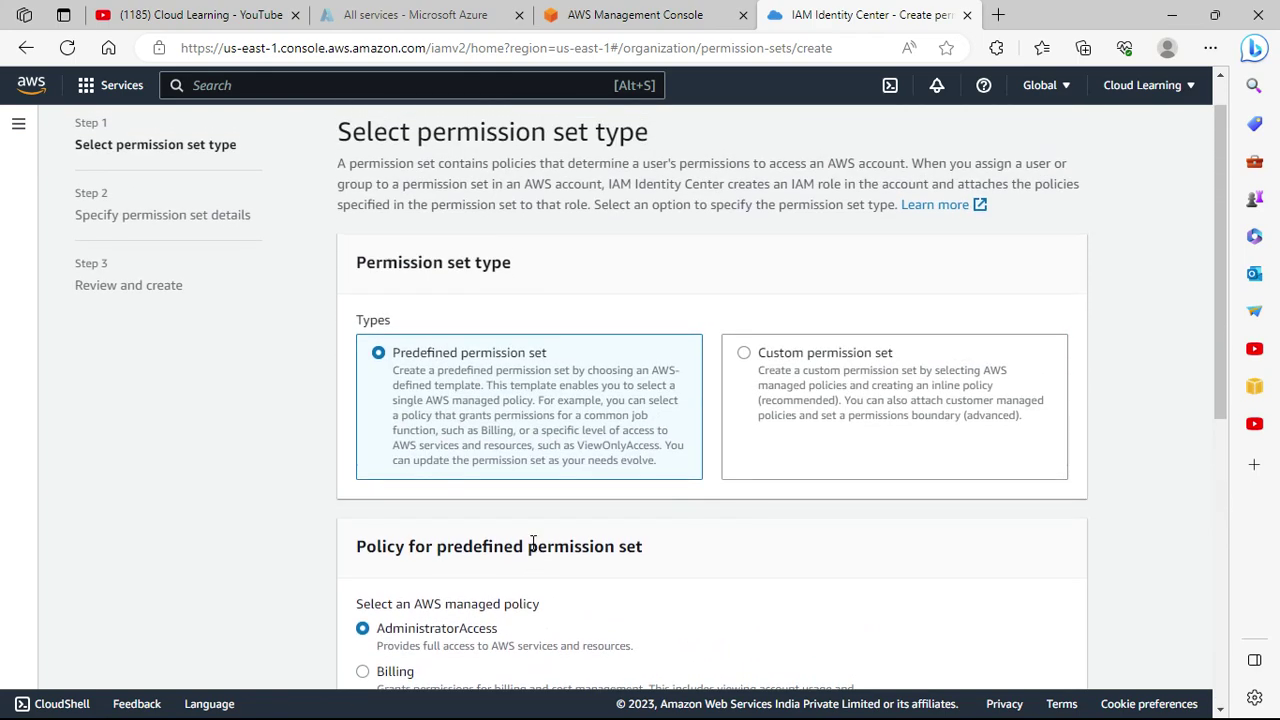
left_click(840, 352)
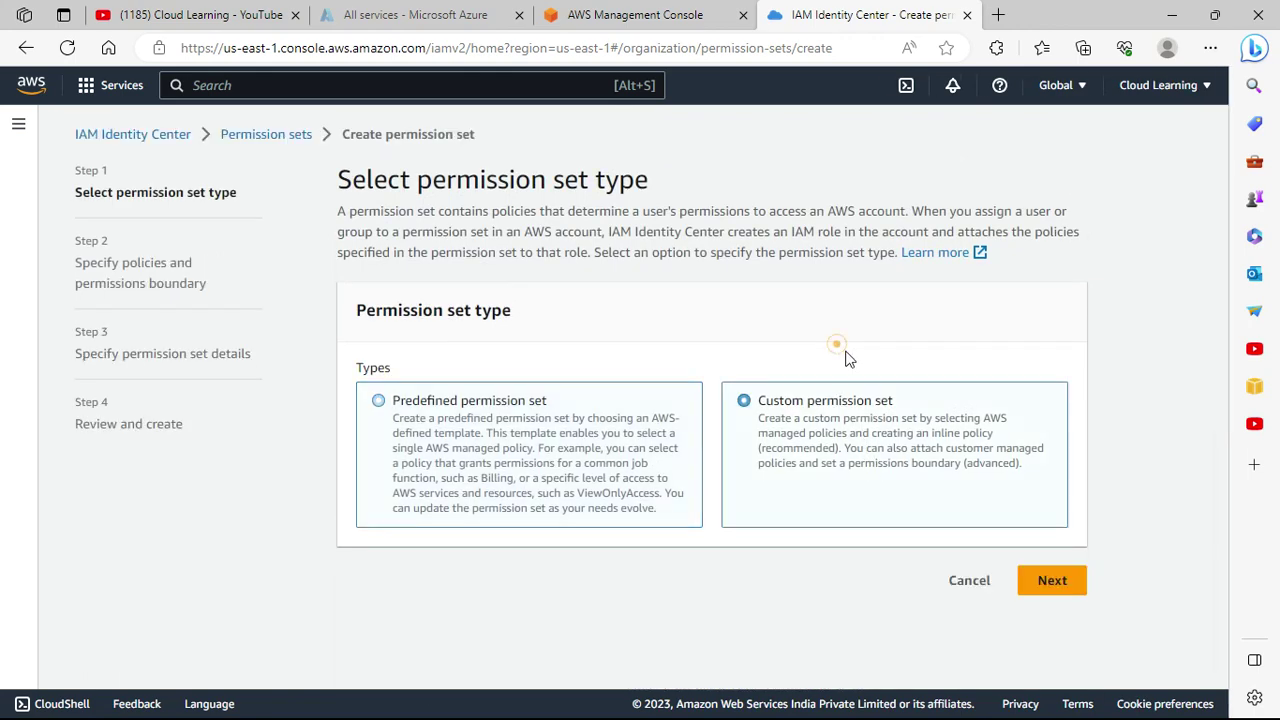
Step through the custom set's policies and details pages, then leave for the Identity Center dashboard.
left_click(1050, 580)
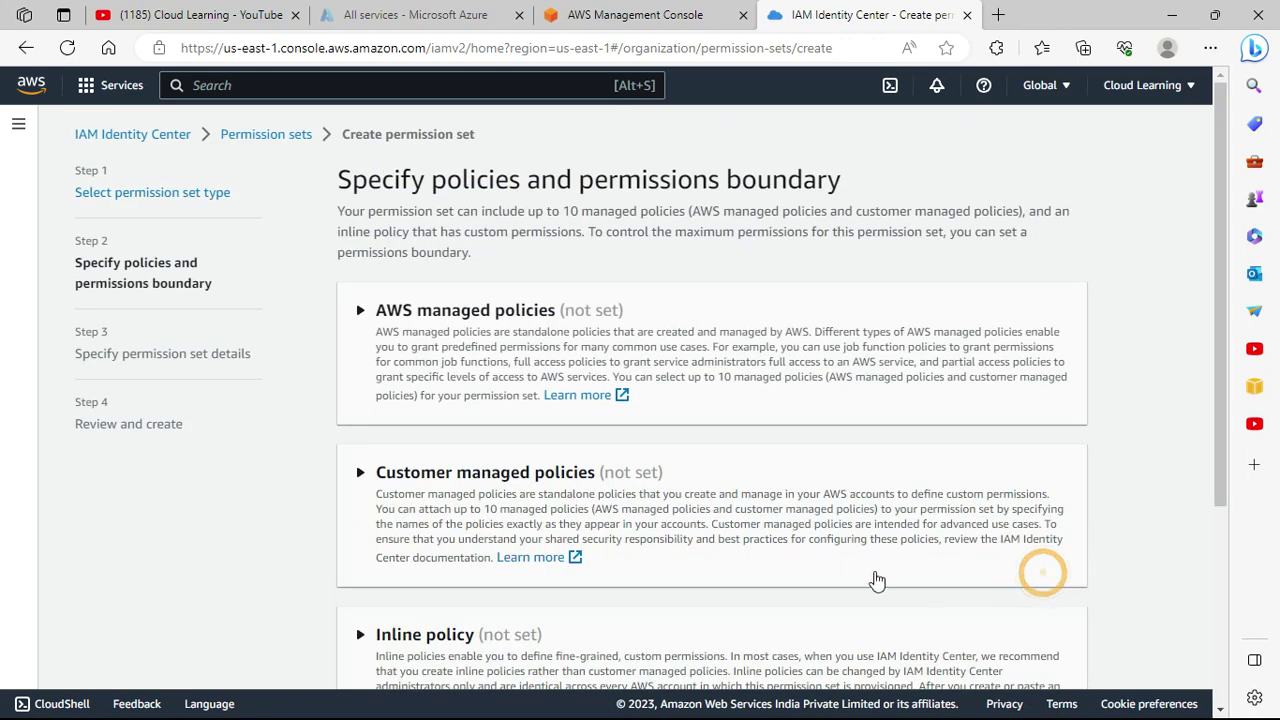
scroll(588, 235, "down", 2)
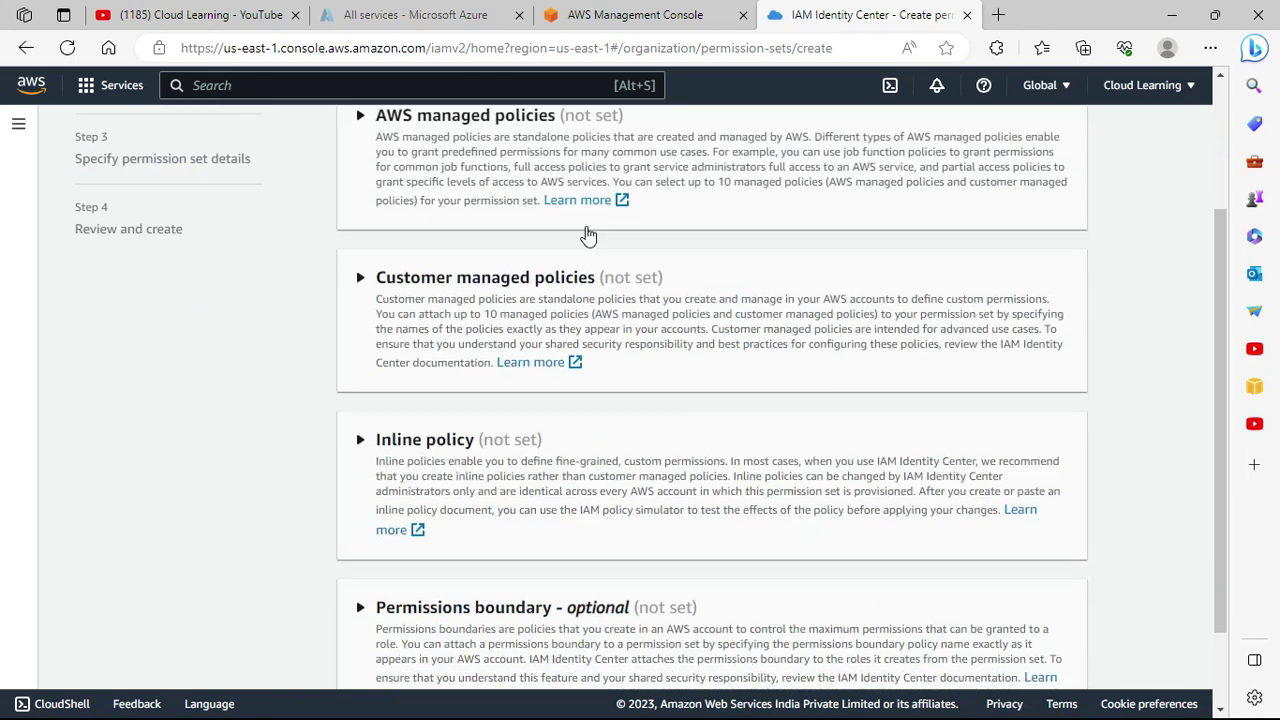
left_click(470, 128)
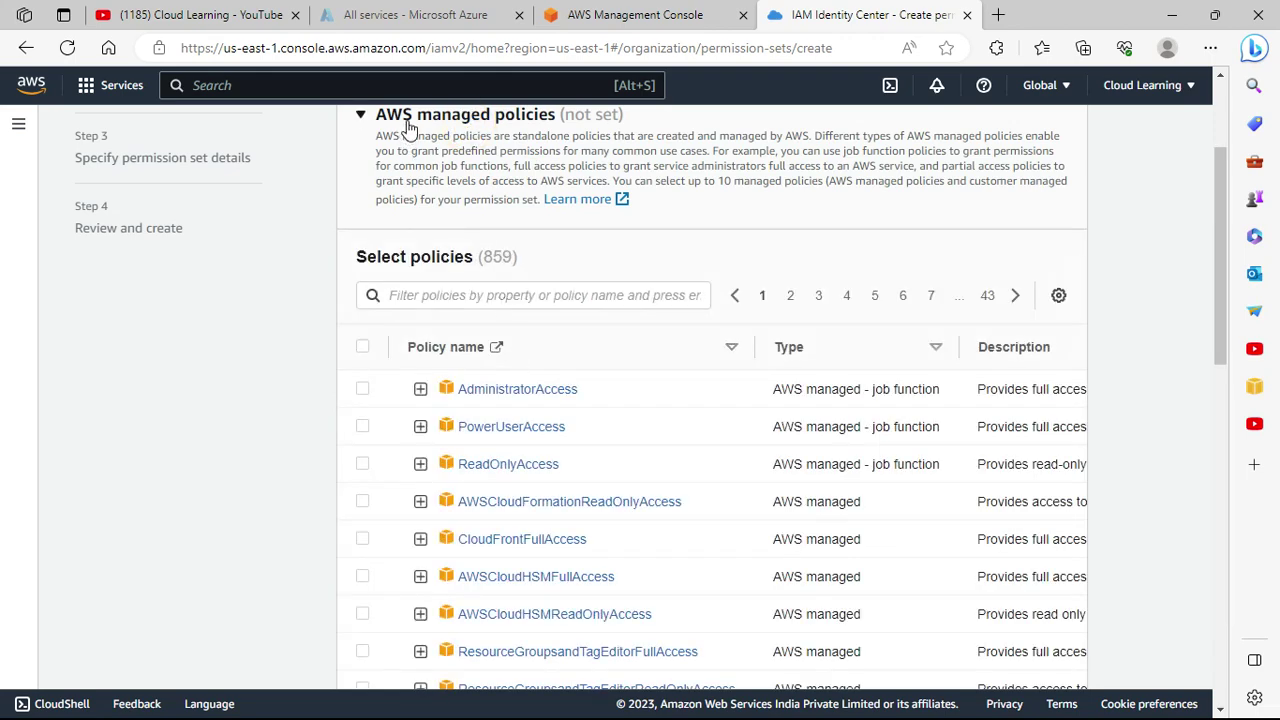
left_click(408, 122)
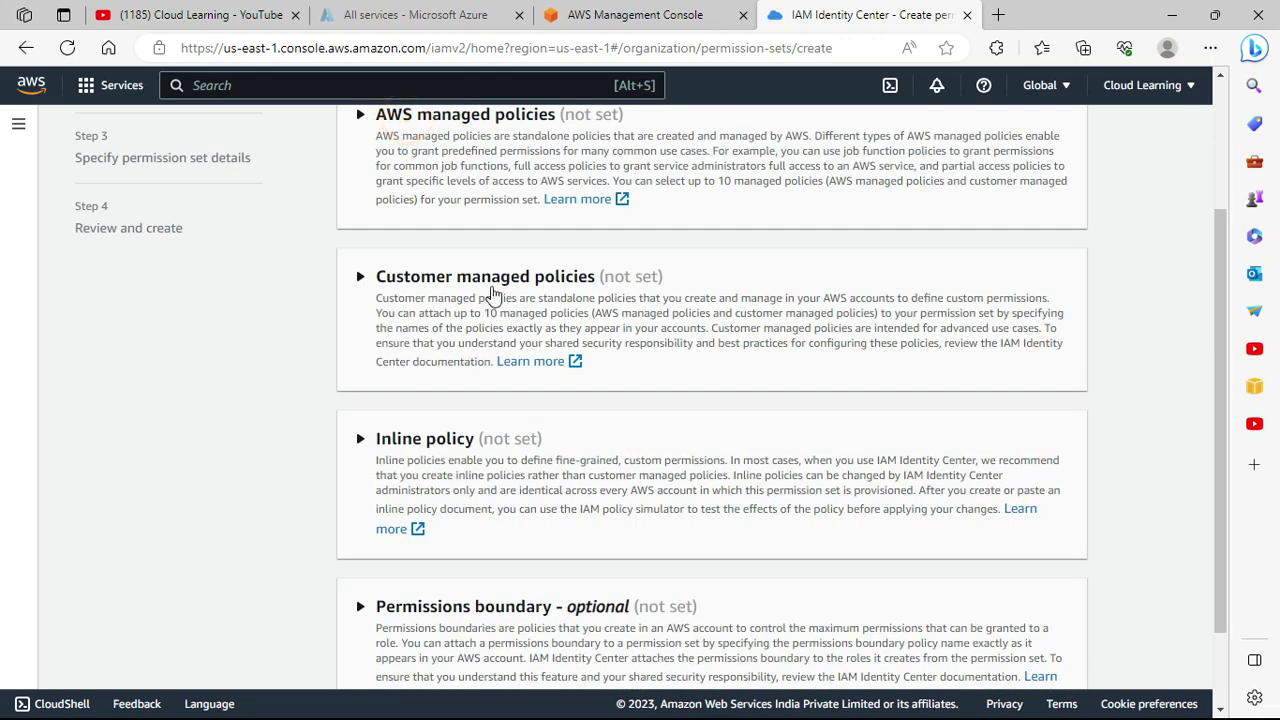
scroll(531, 560, "down", 1)
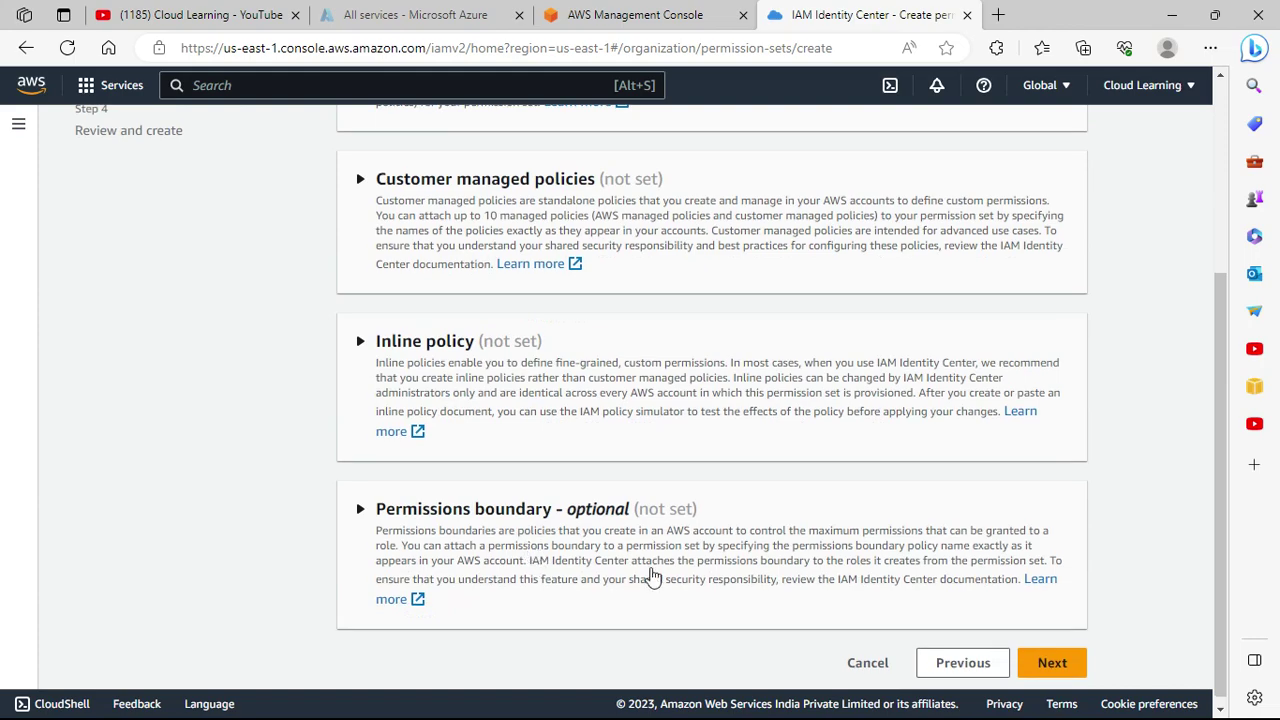
scroll(877, 590, "up", 3)
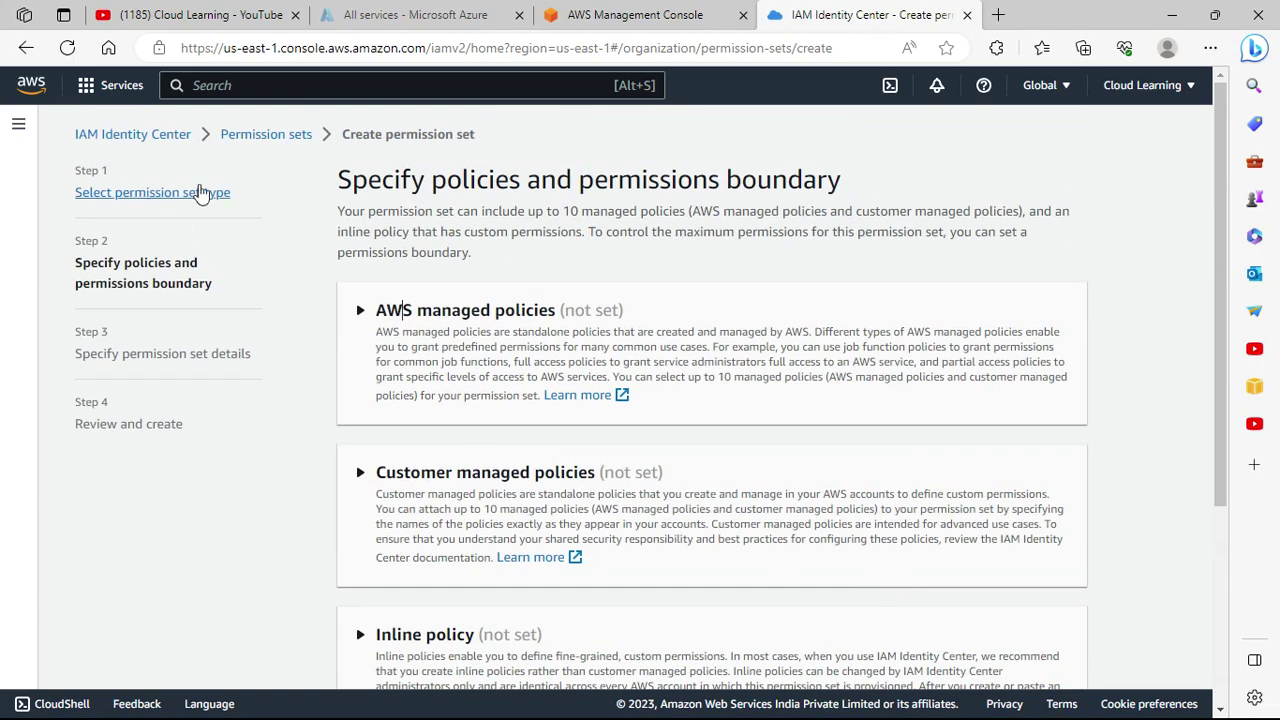
scroll(888, 558, "down", 5)
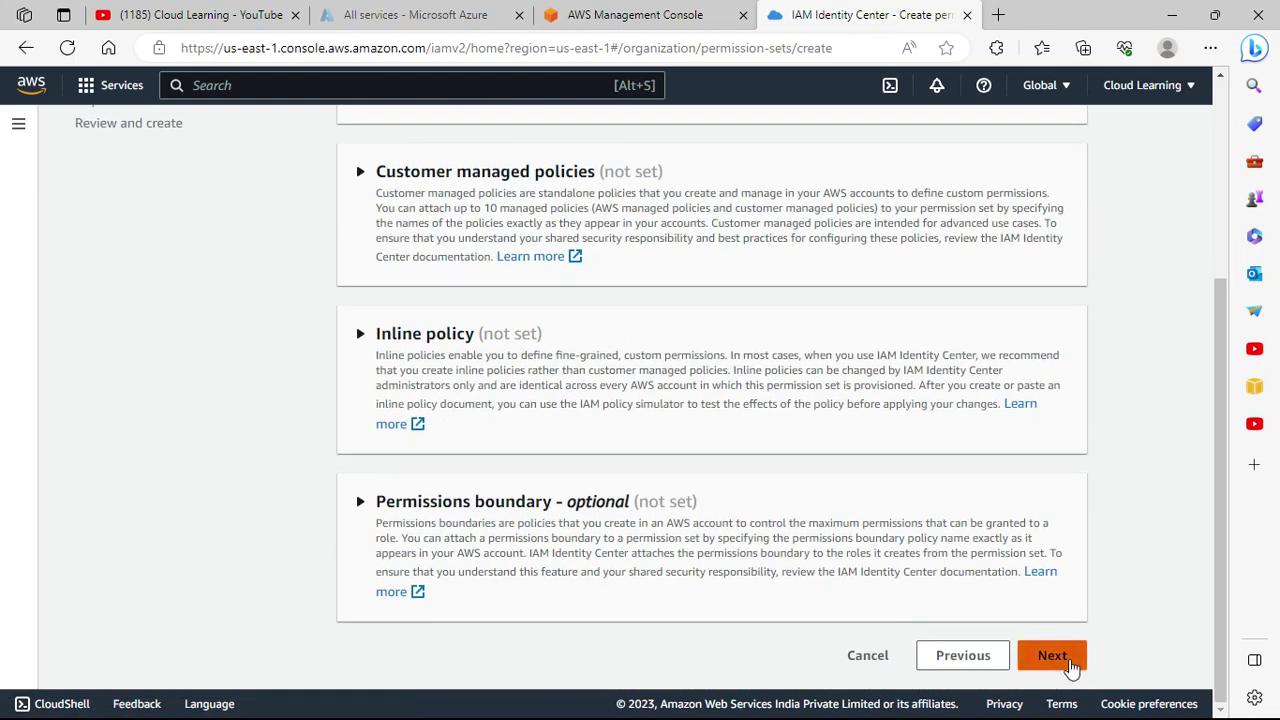
left_click(1062, 662)
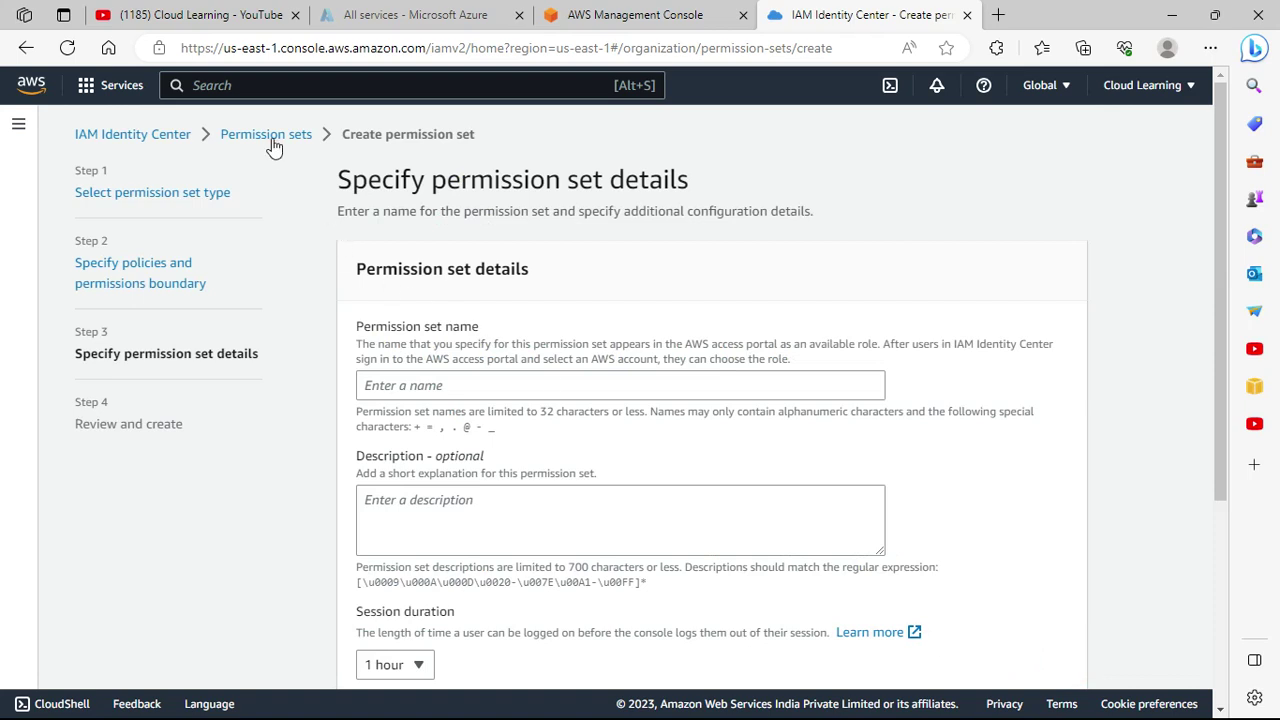
left_click(432, 385)
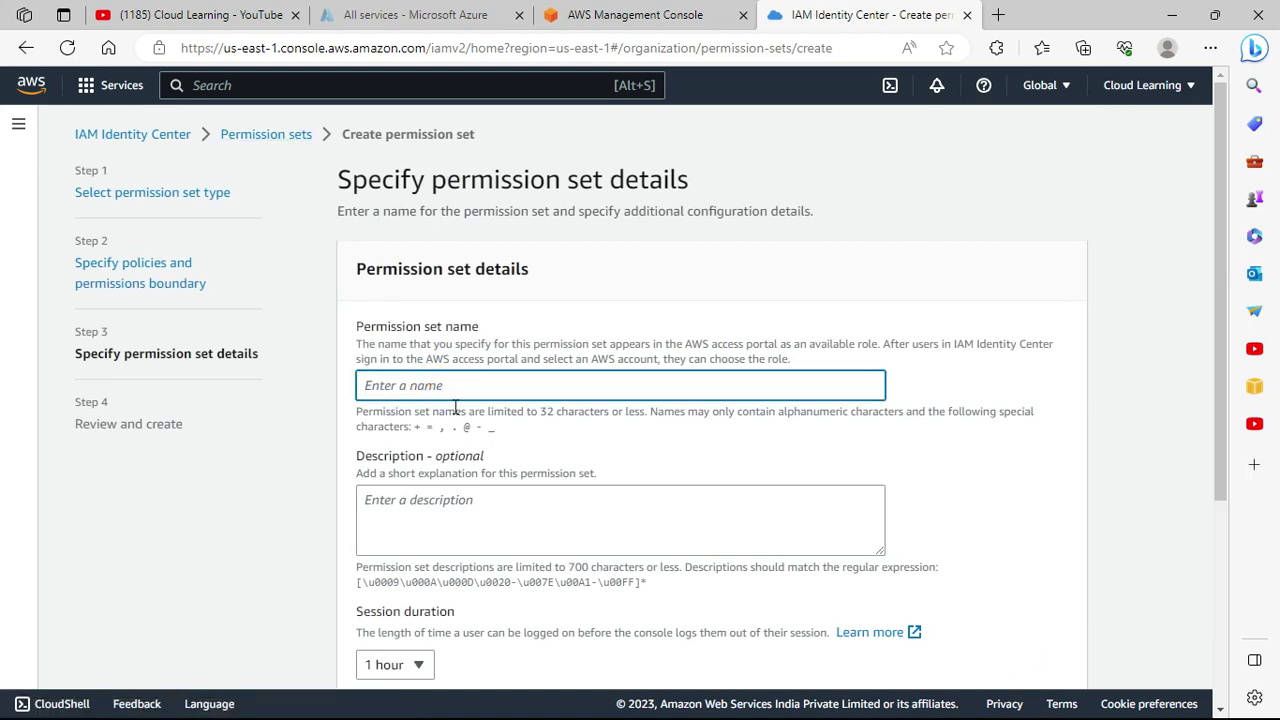
left_click(177, 144)
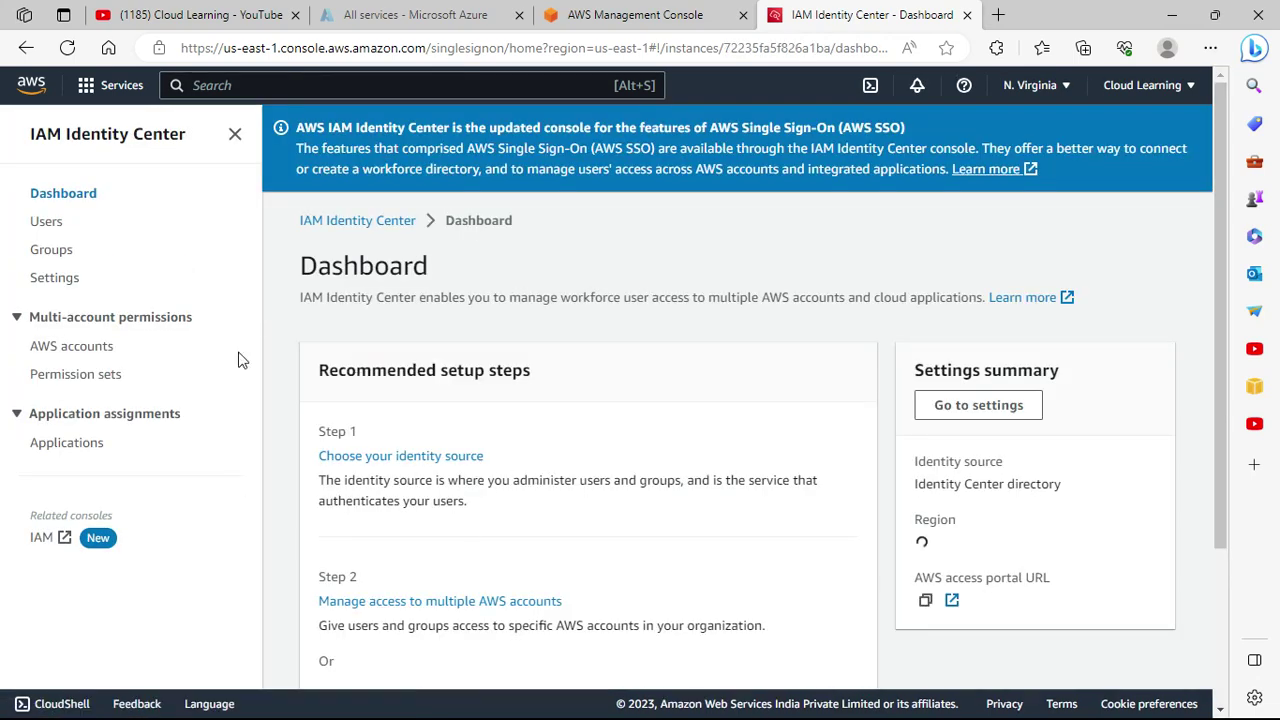
Open the PowerUserAccess permission set and view its Accounts tab.
left_click(70, 374)
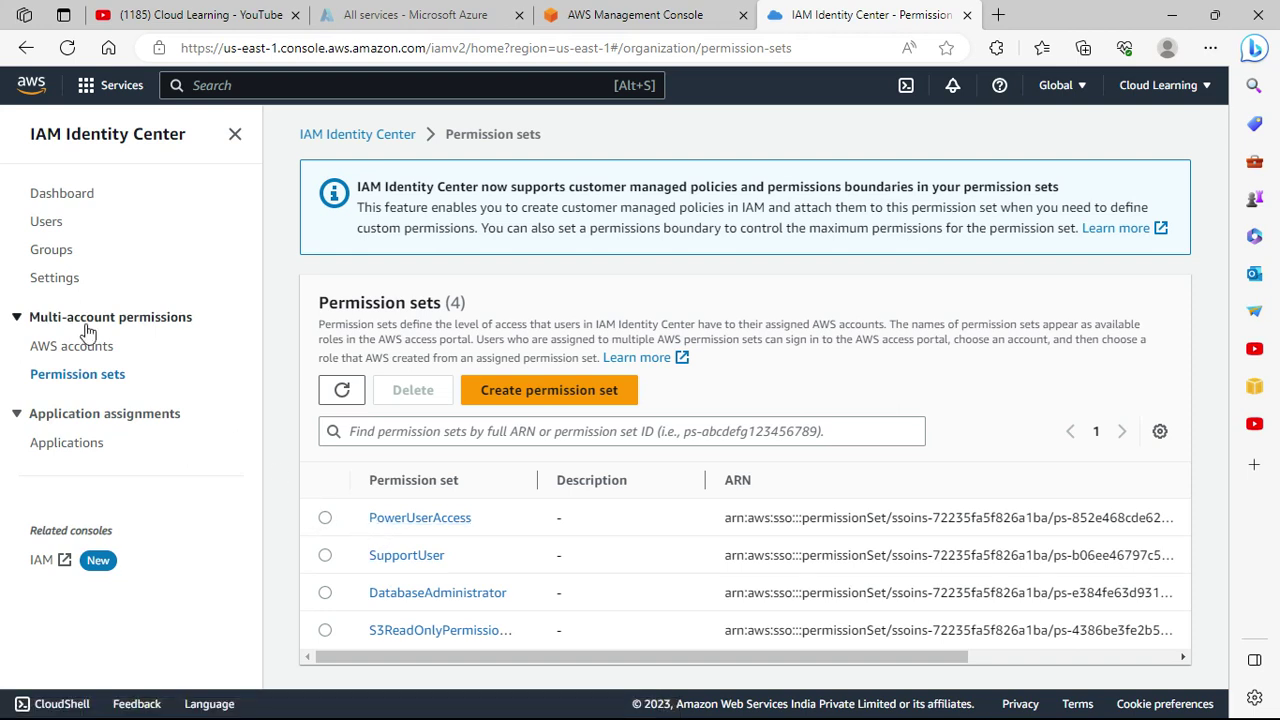
left_click(436, 523)
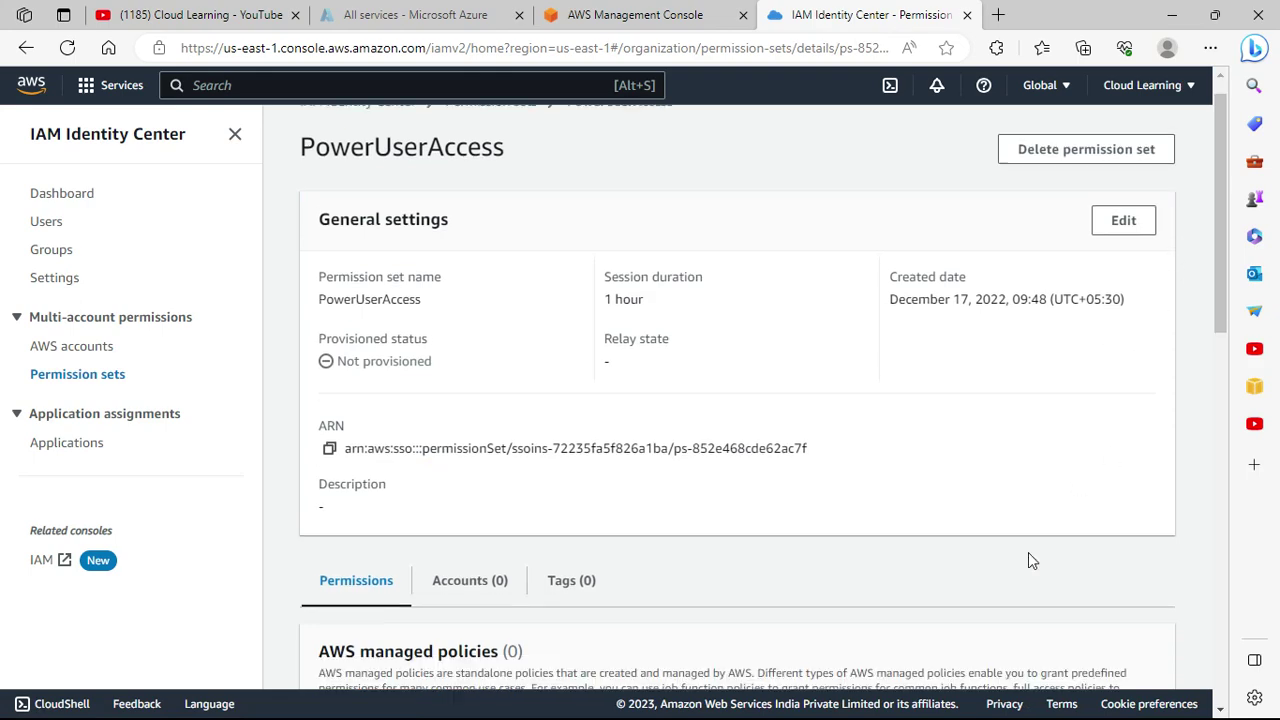
scroll(1028, 555, "down", 5)
scroll(623, 434, "up", 3)
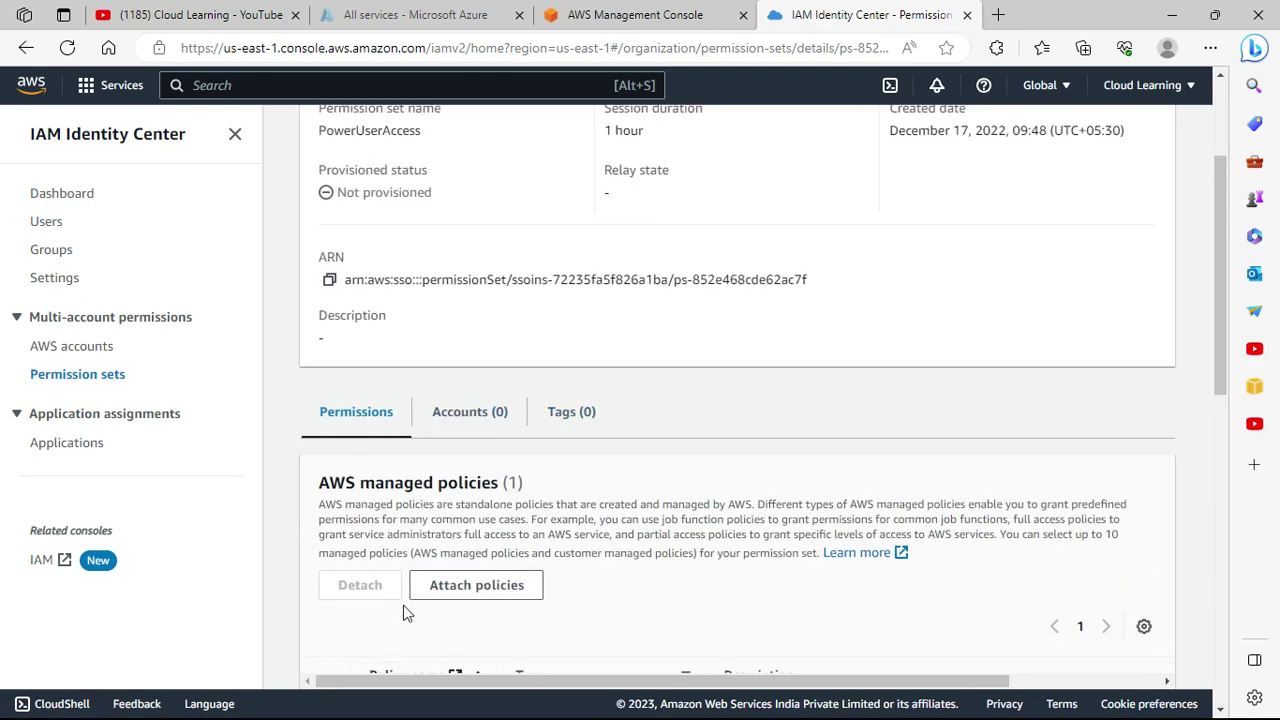
scroll(406, 611, "down", 3)
scroll(428, 298, "up", 2)
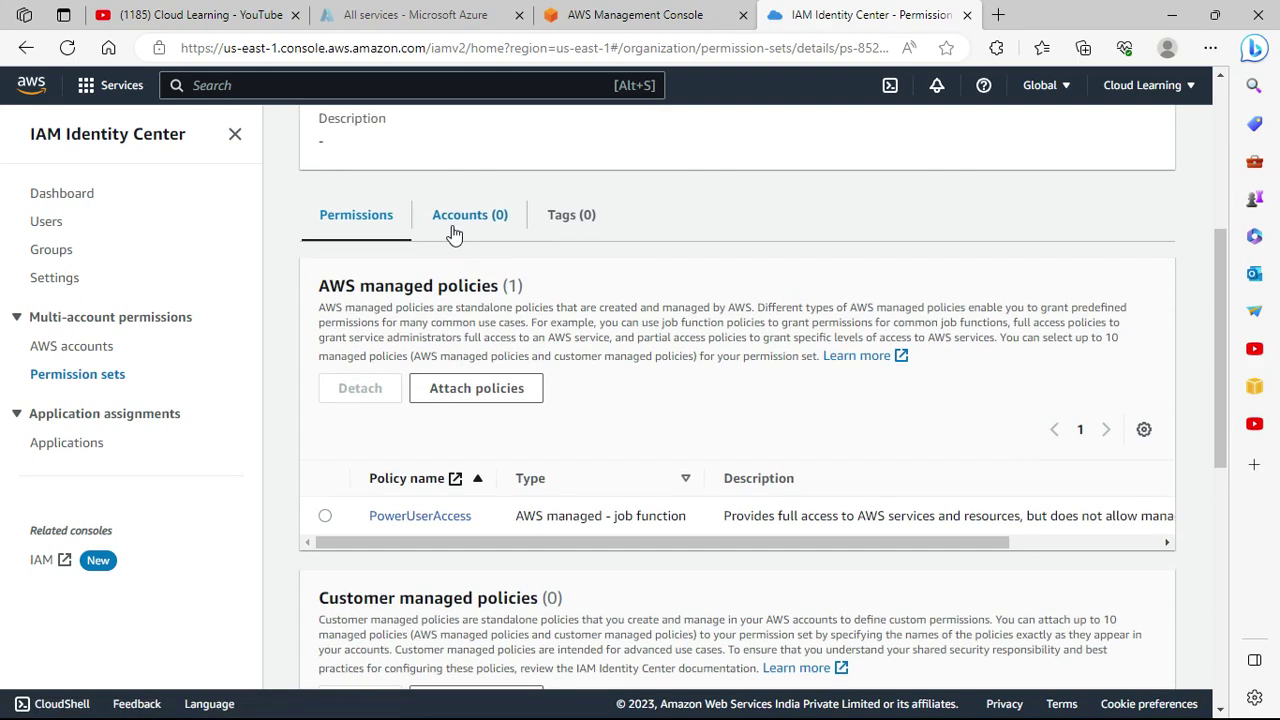
left_click(462, 222)
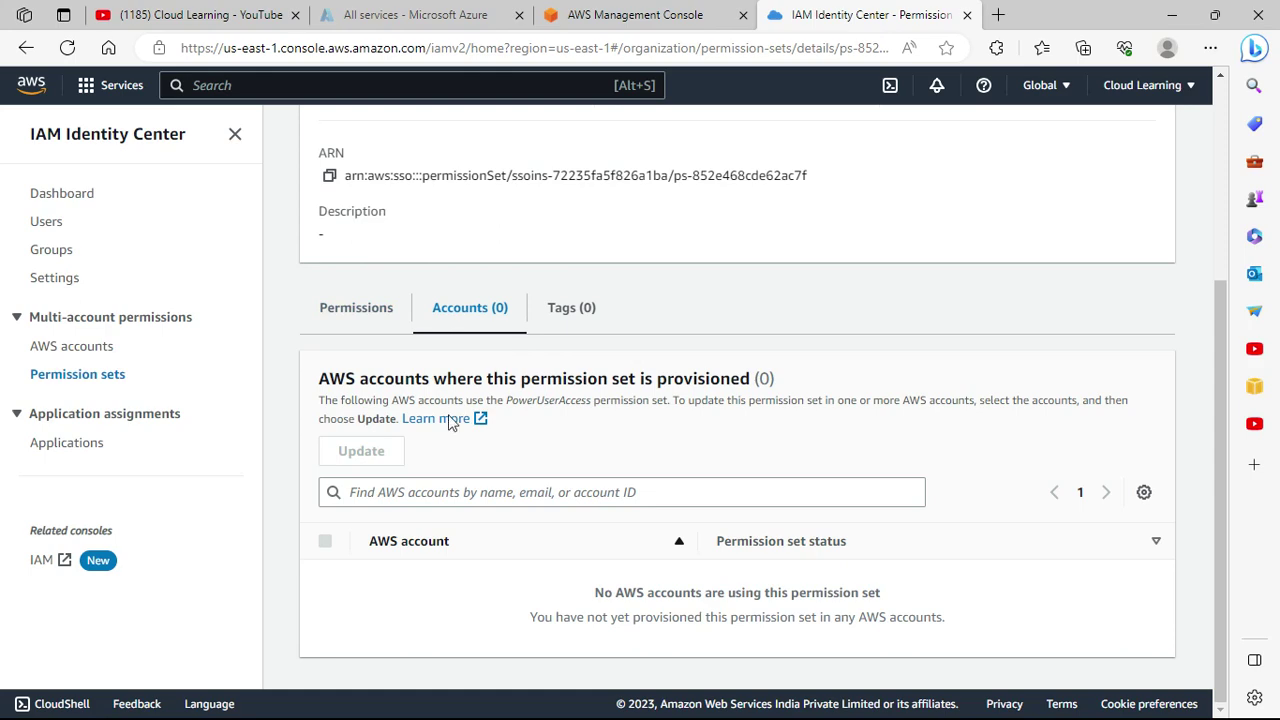
Check the empty provisioned accounts list, then go to the AWS accounts view.
left_click(437, 495)
scroll(420, 500, "up", 3)
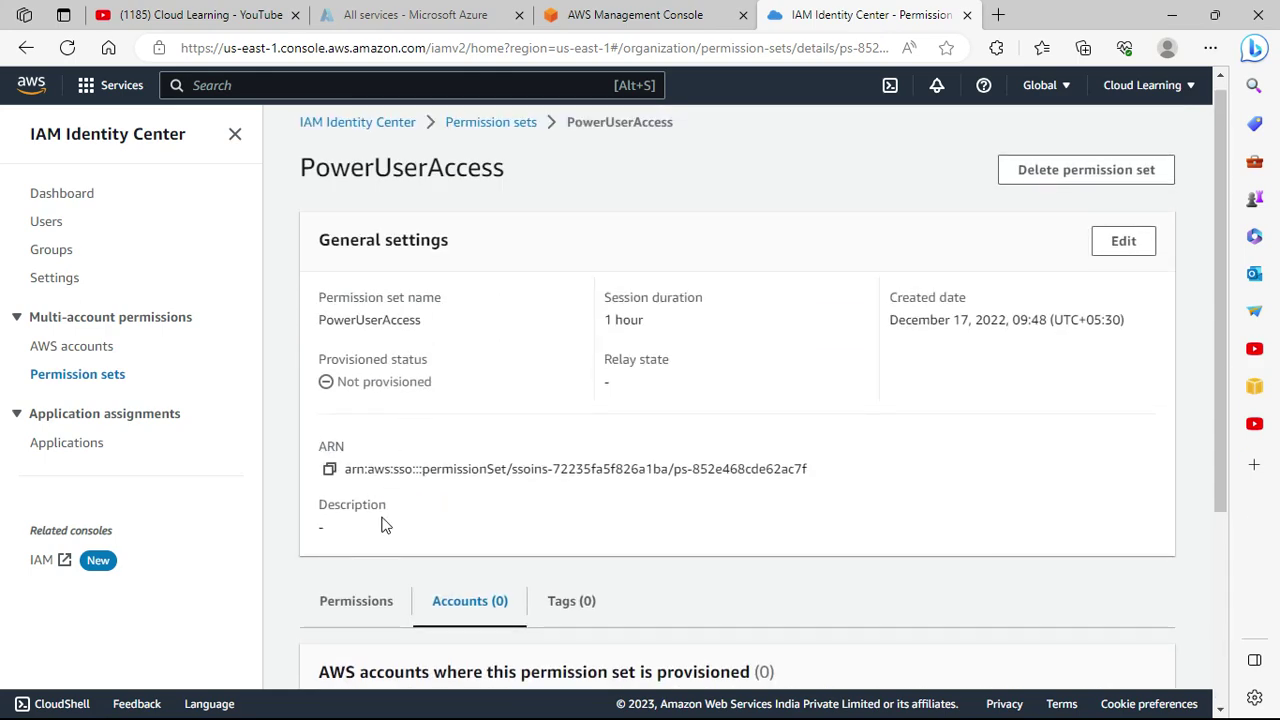
left_click(80, 347)
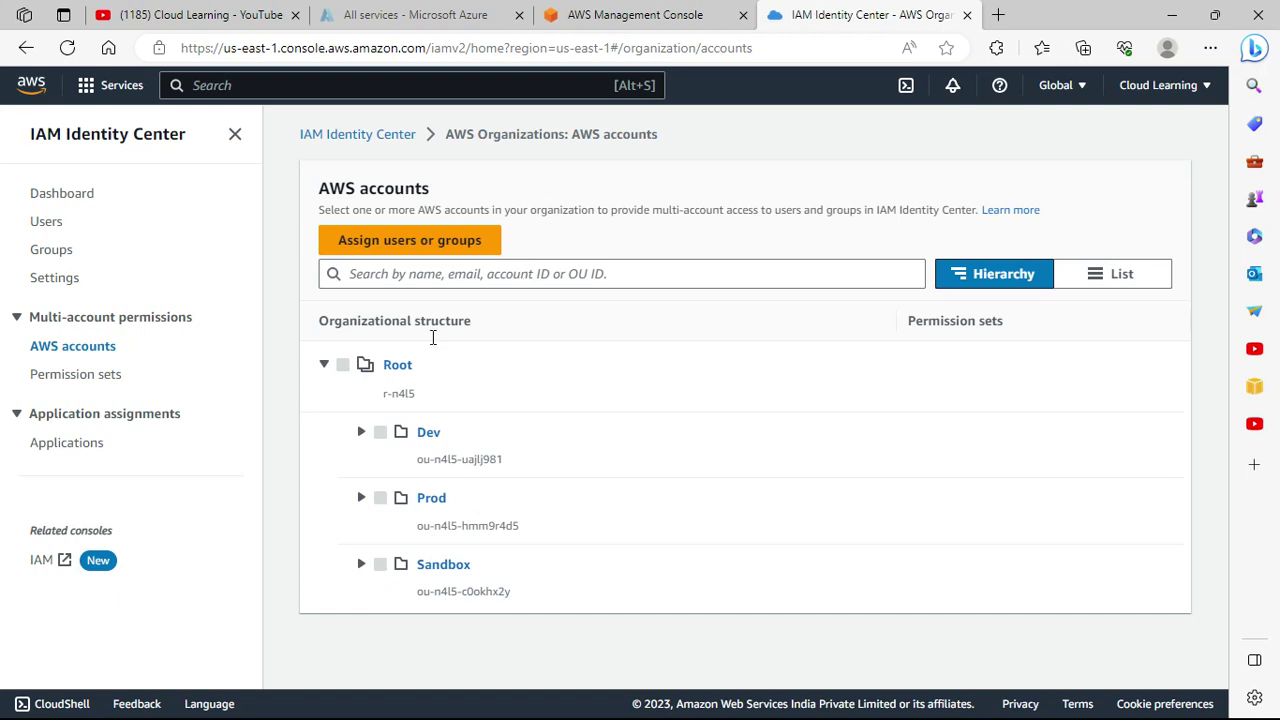
Expand the Prod and Sandbox units and select Prod's Cloud Learning account.
left_click(361, 497)
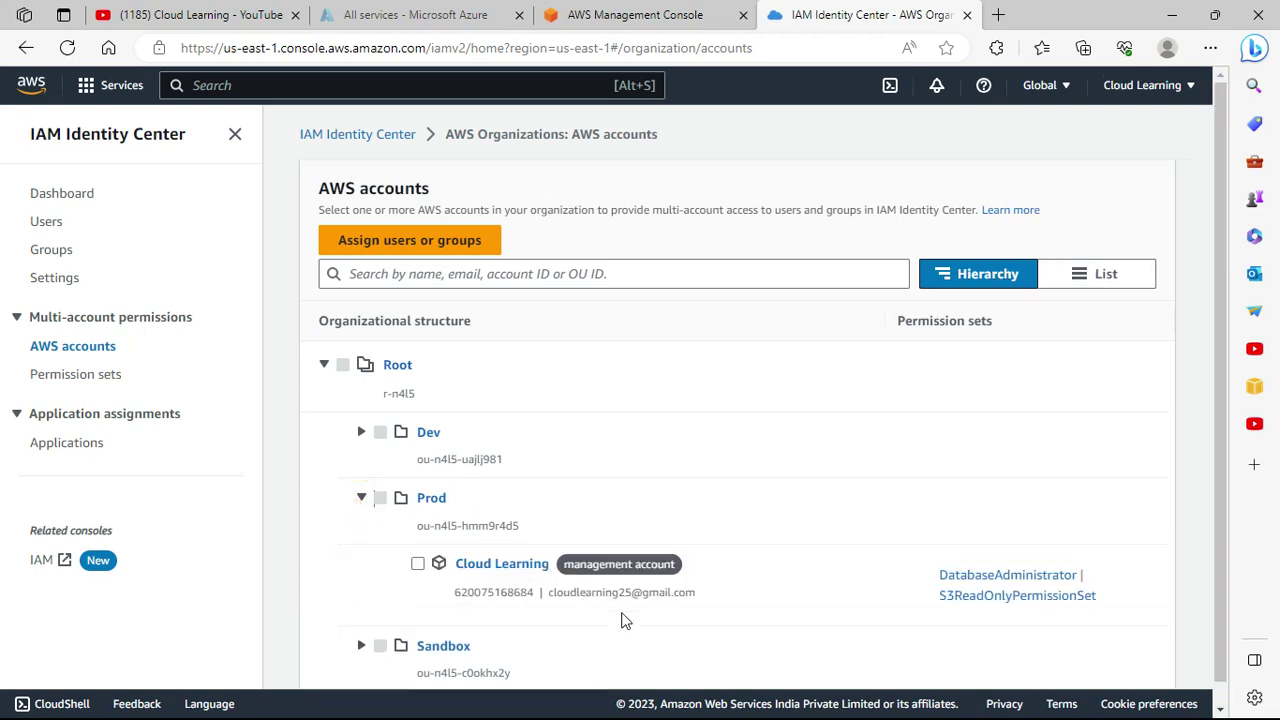
left_click(417, 565)
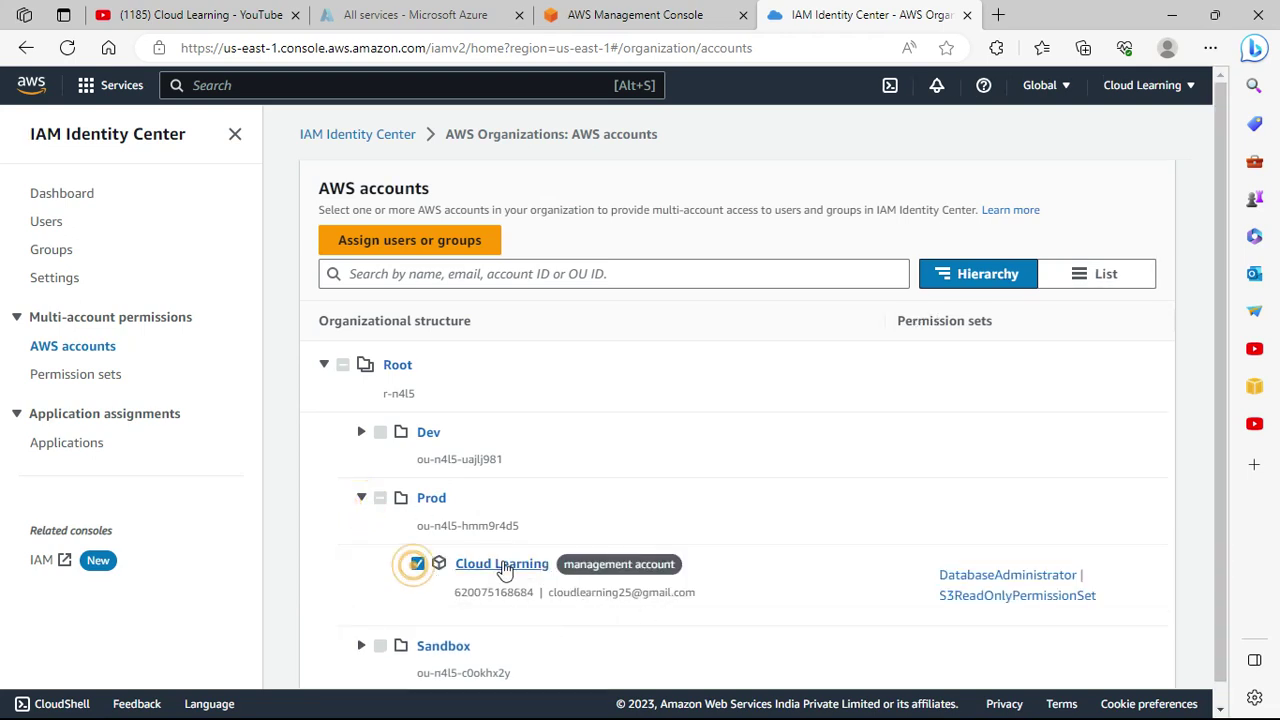
scroll(475, 605, "down", 1)
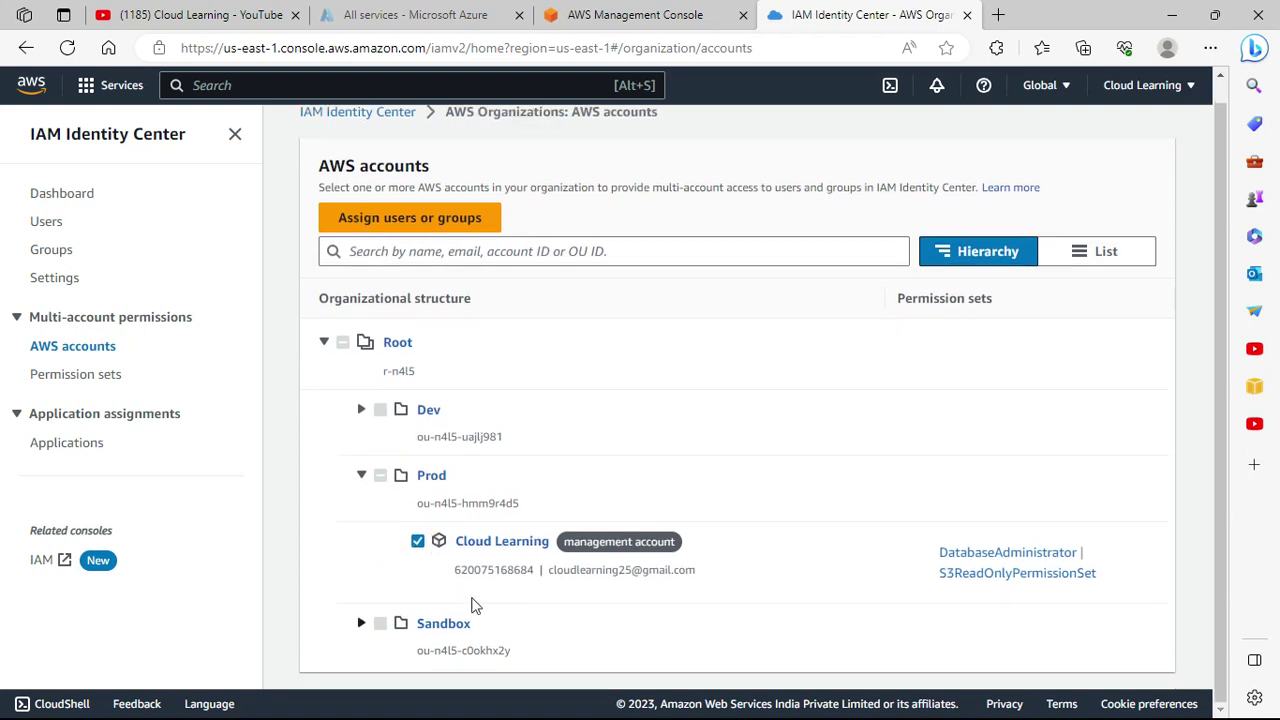
left_click(362, 622)
scroll(626, 660, "down", 1)
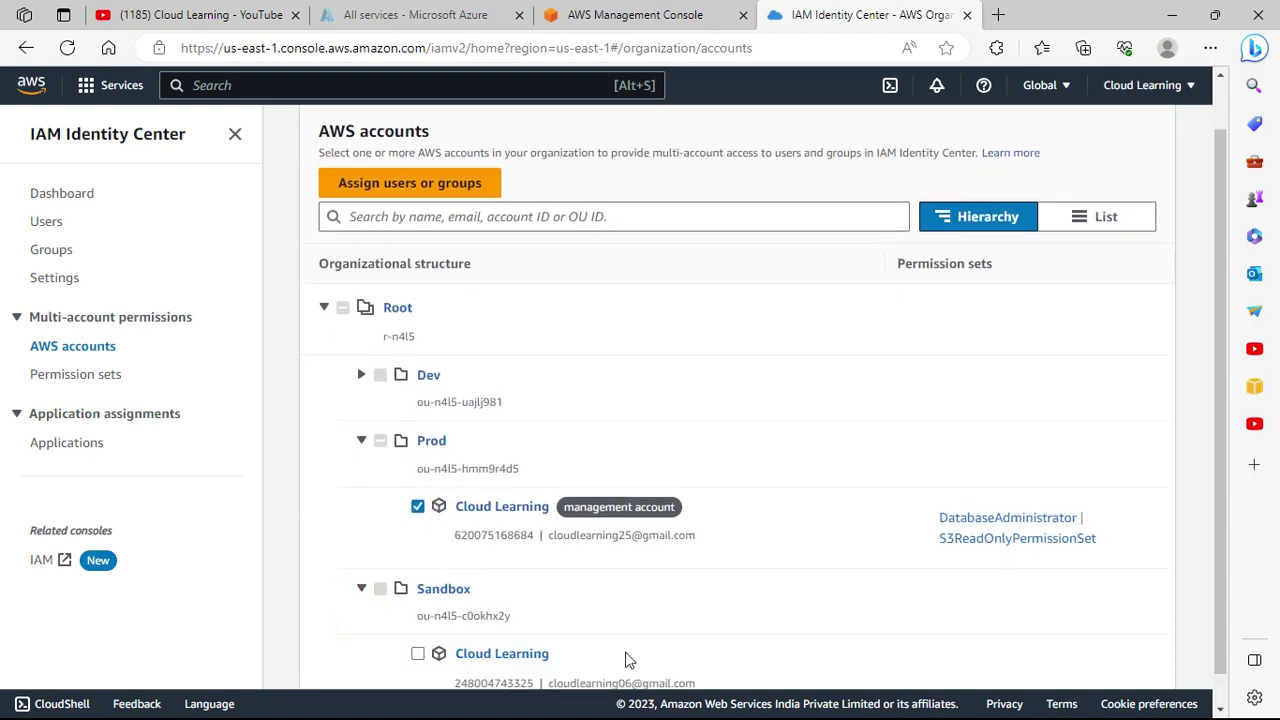
scroll(700, 620, "down", 1)
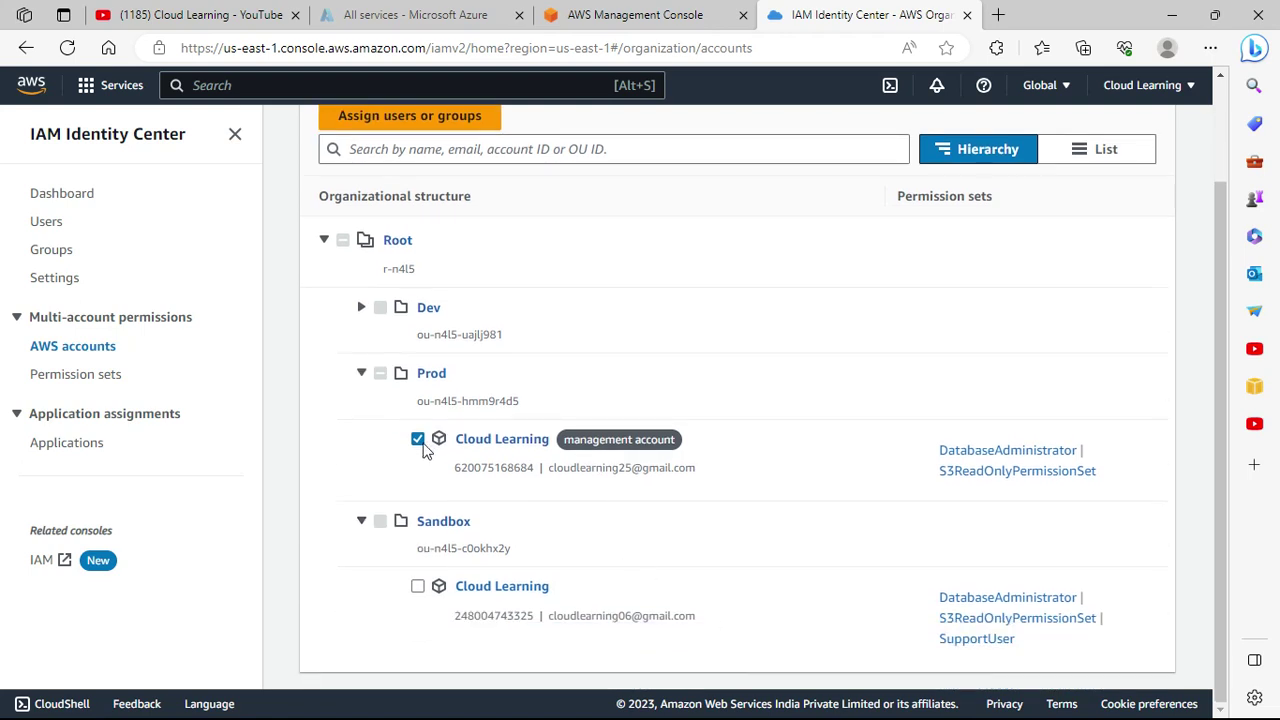
scroll(594, 482, "up", 2)
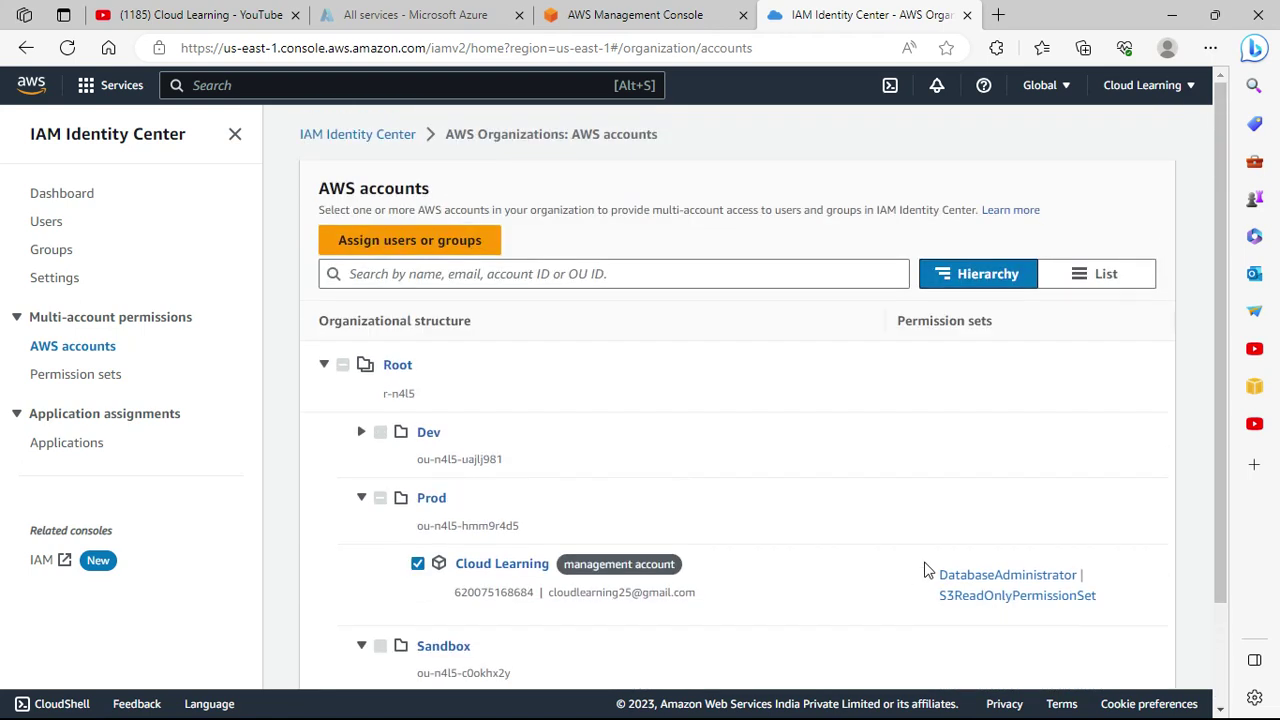
scroll(620, 560, "down", 2)
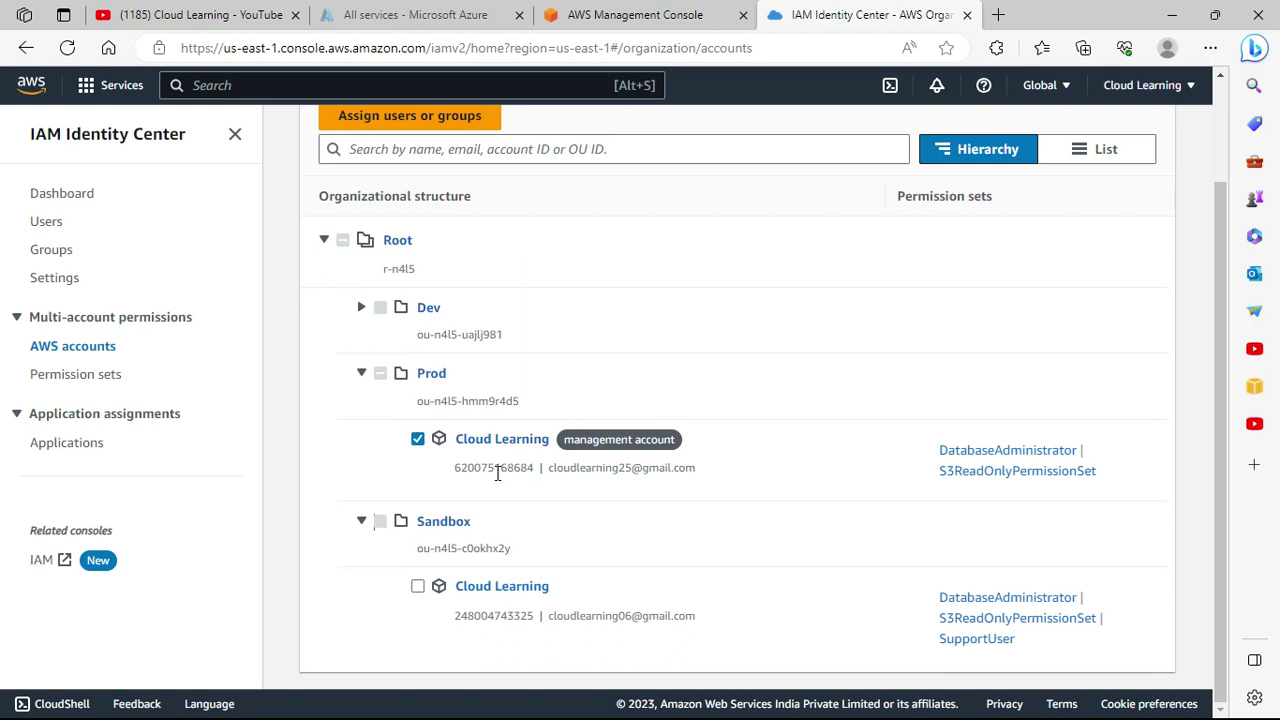
Try Sandbox's Cloud Learning account, then leave only Prod's Cloud Learning account checked.
left_click(417, 440)
left_click(417, 586)
left_click(417, 439)
left_click(418, 587)
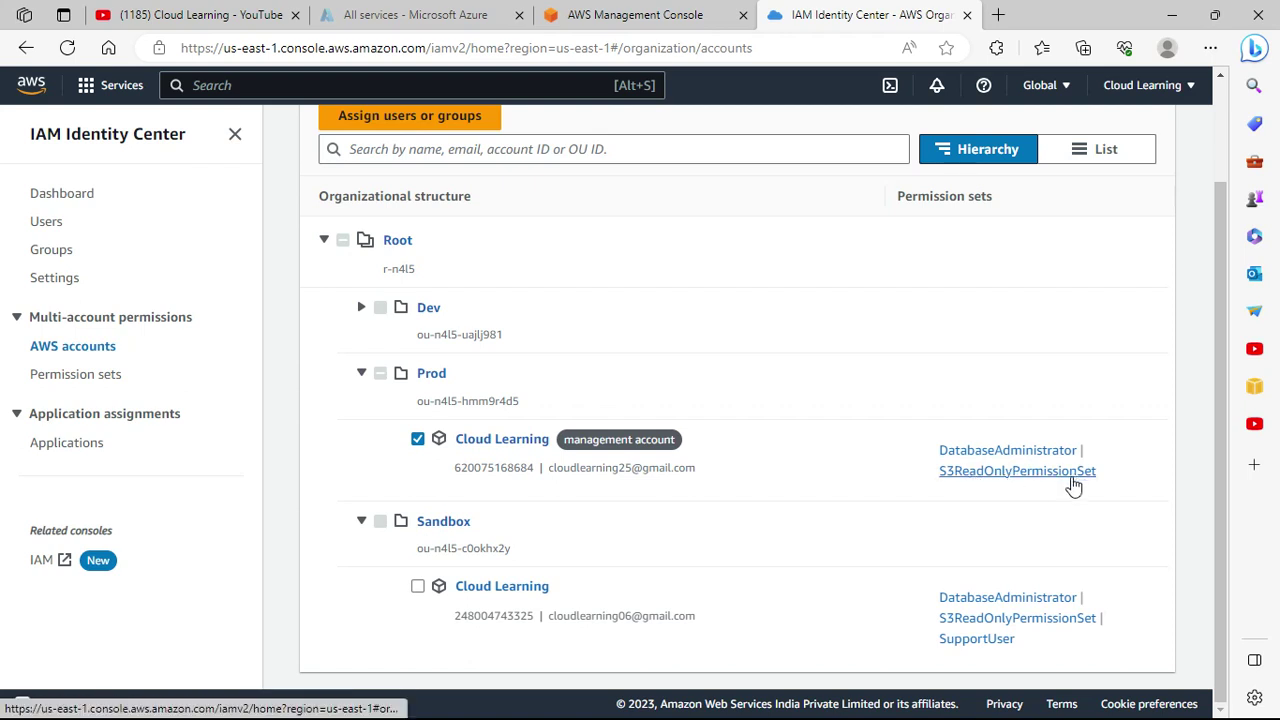
scroll(765, 473, "up", 1)
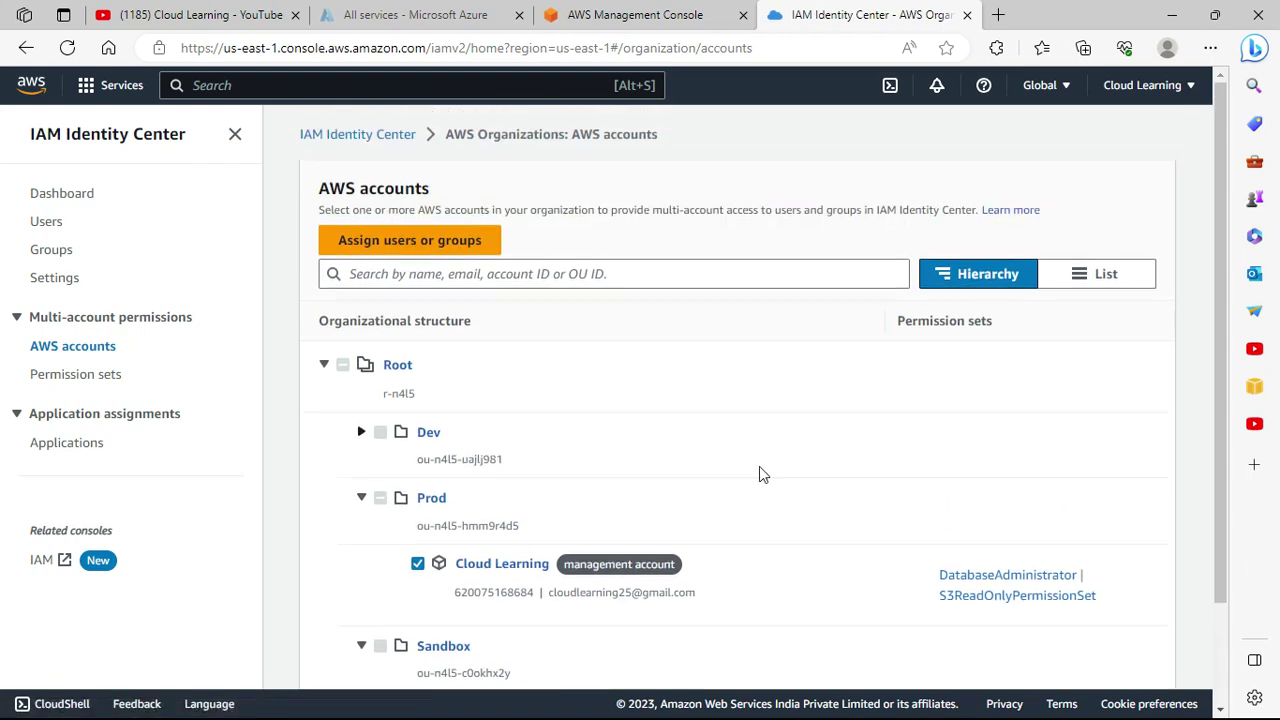
Select user test123 from the Users list for assignment to the Cloud Learning account.
left_click(427, 250)
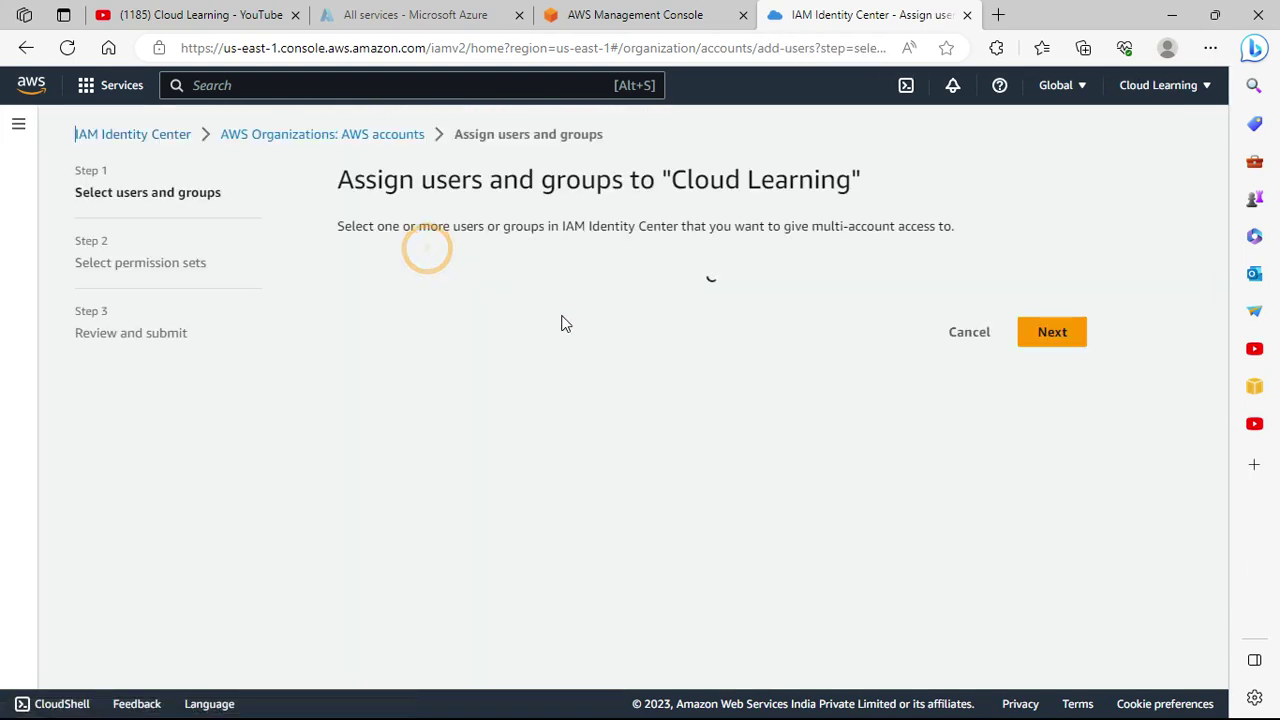
left_click(478, 545)
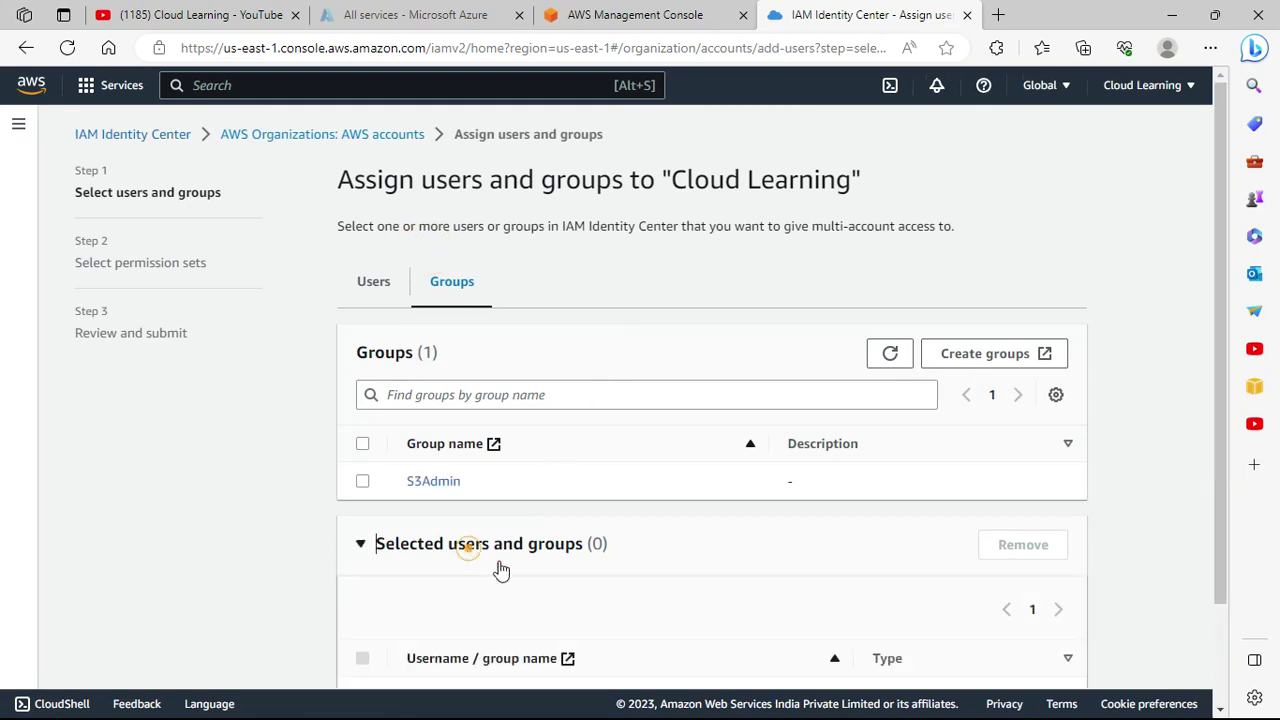
scroll(540, 590, "down", 1)
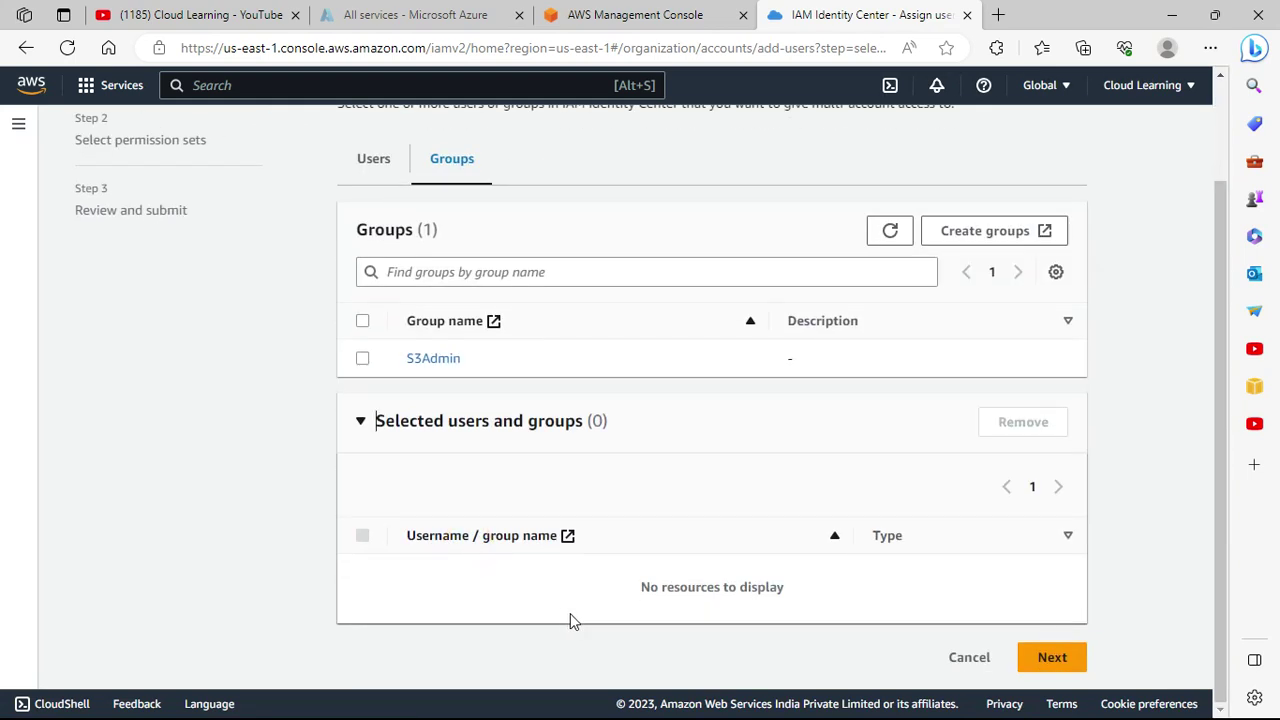
left_click(356, 164)
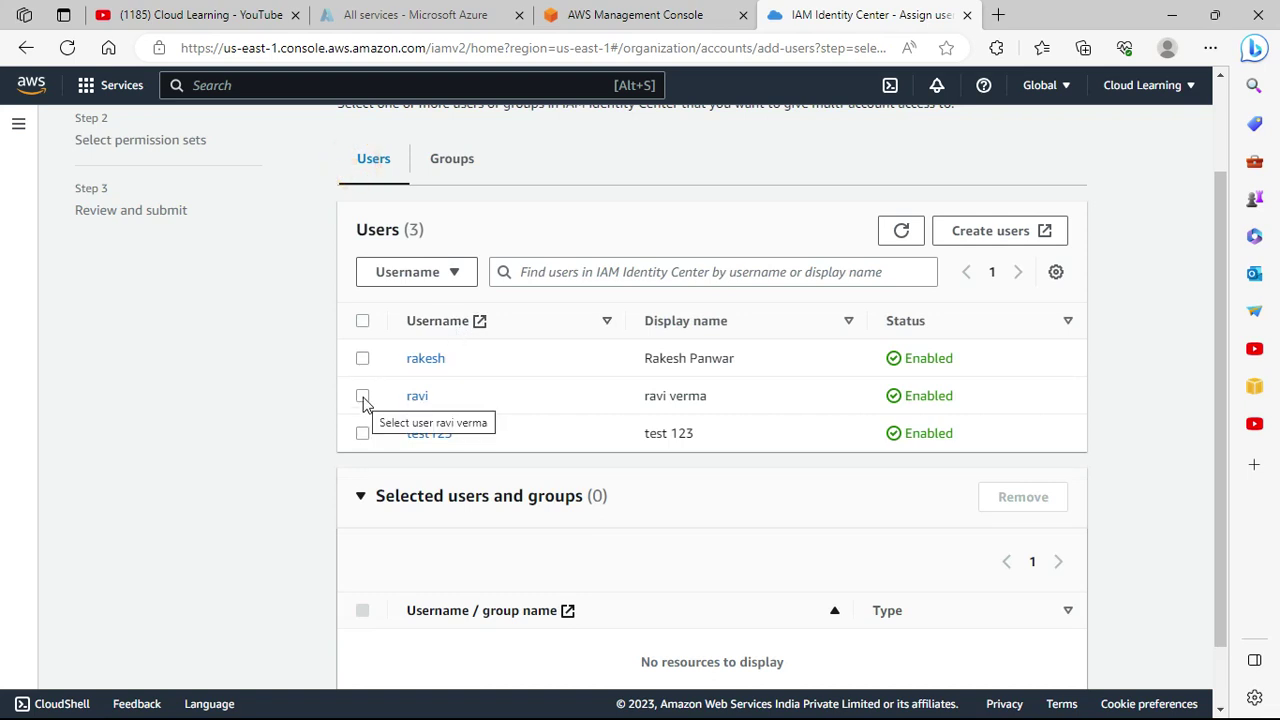
left_click(370, 436)
scroll(943, 423, "down", 2)
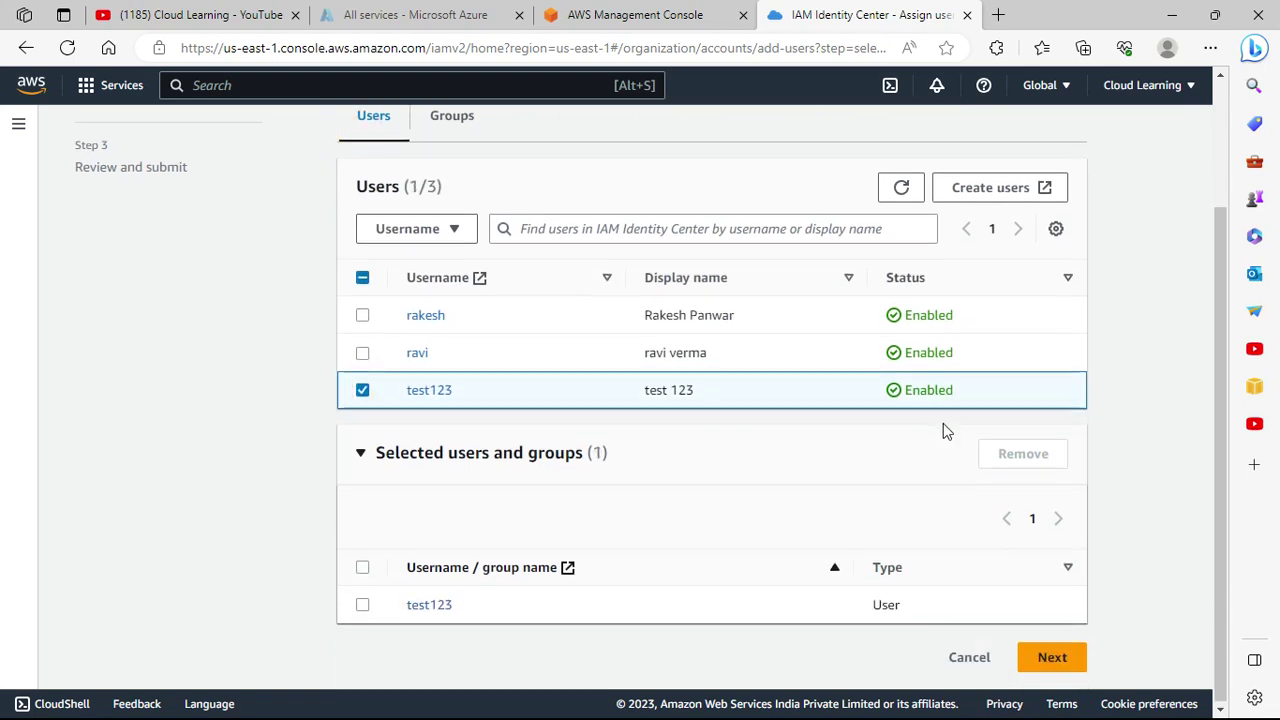
left_click(1059, 664)
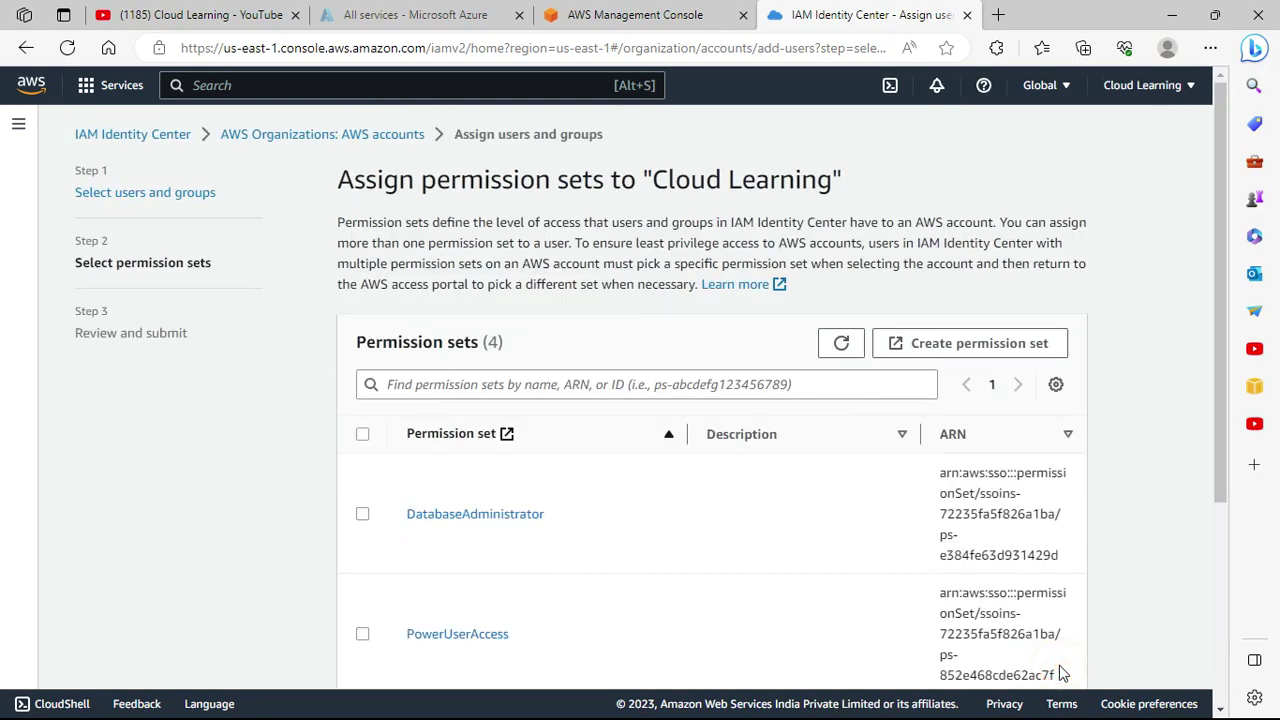
Give test123 the PowerUserAccess permission set and submit the assignment.
scroll(660, 502, "down", 3)
scroll(660, 502, "up", 3)
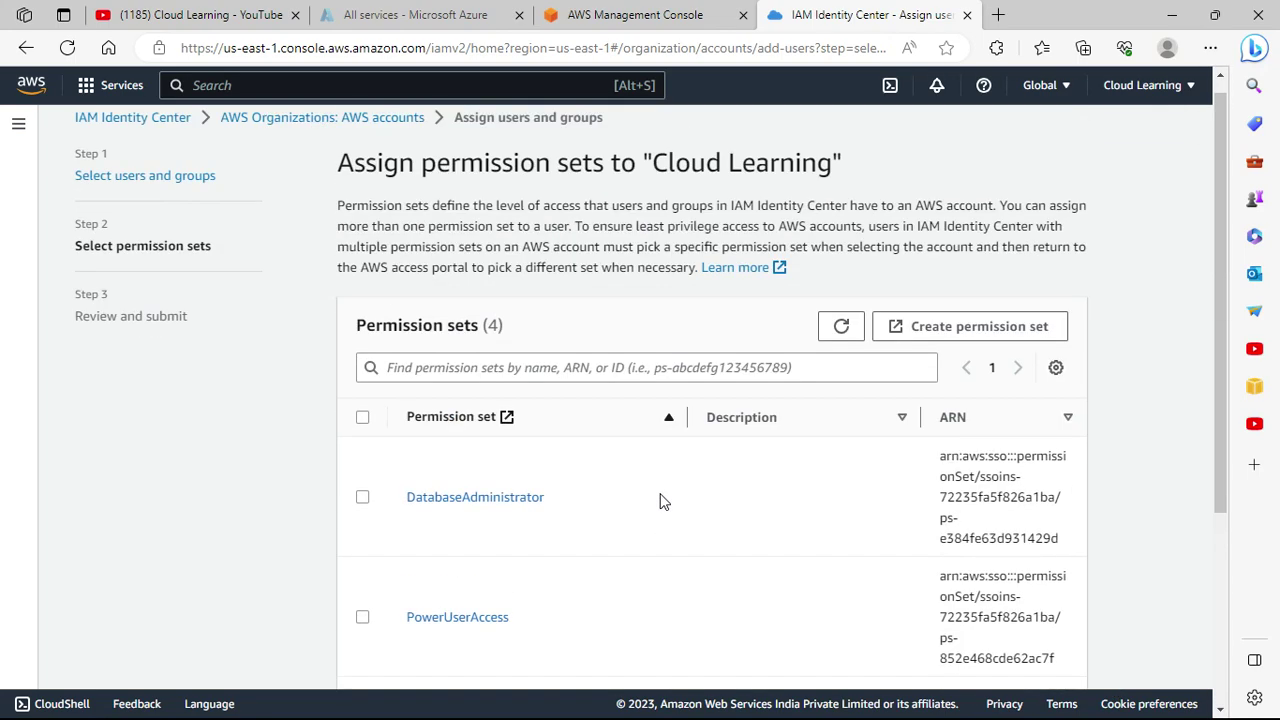
scroll(660, 500, "down", 3)
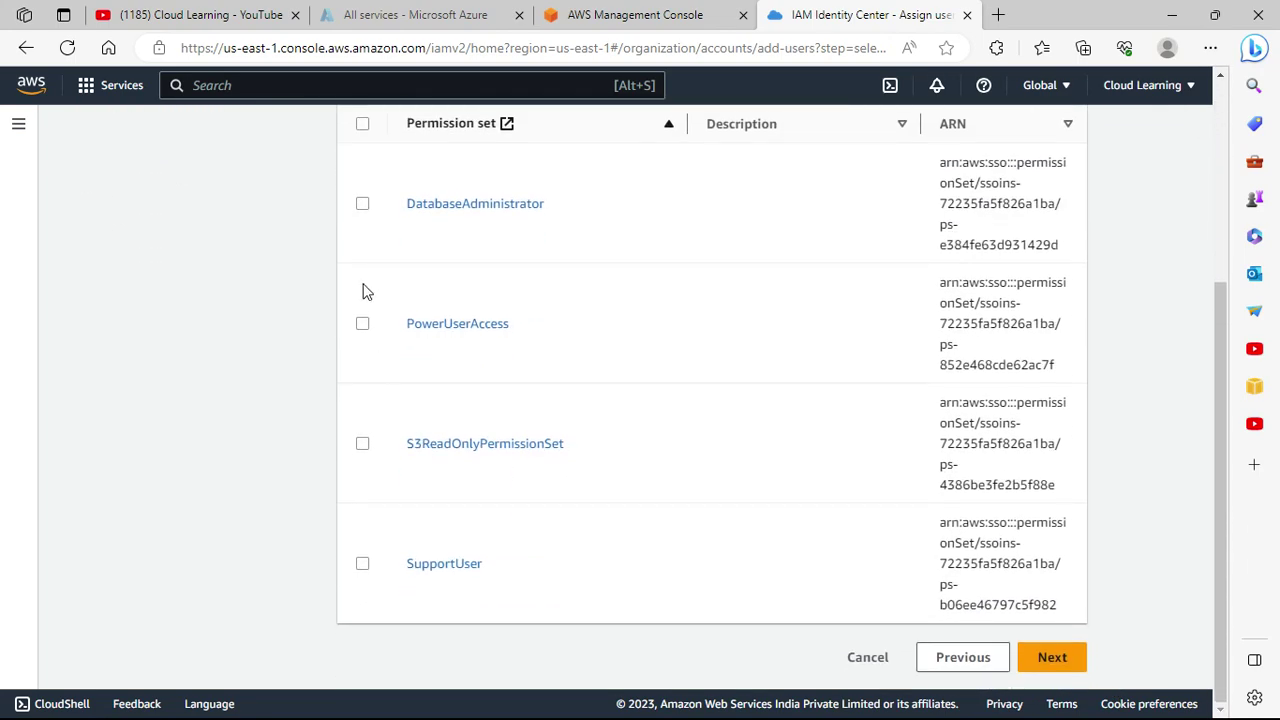
left_click(362, 323)
left_click(1052, 657)
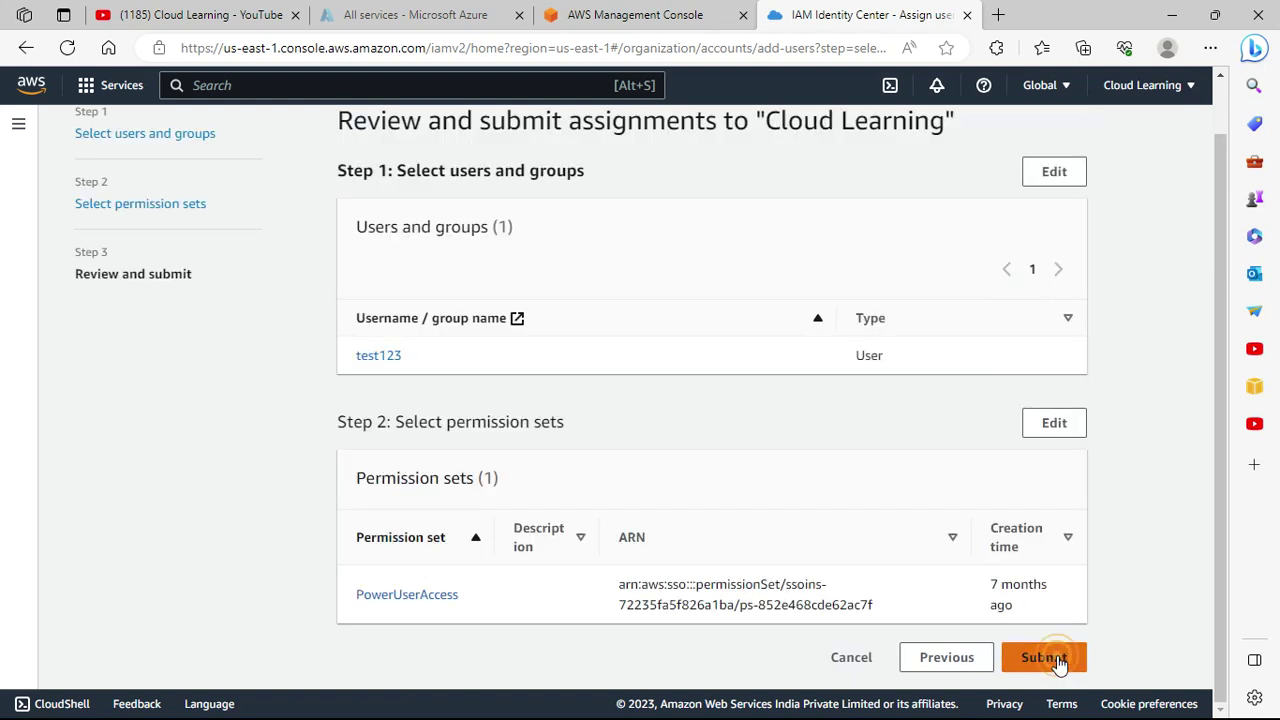
left_click(1058, 660)
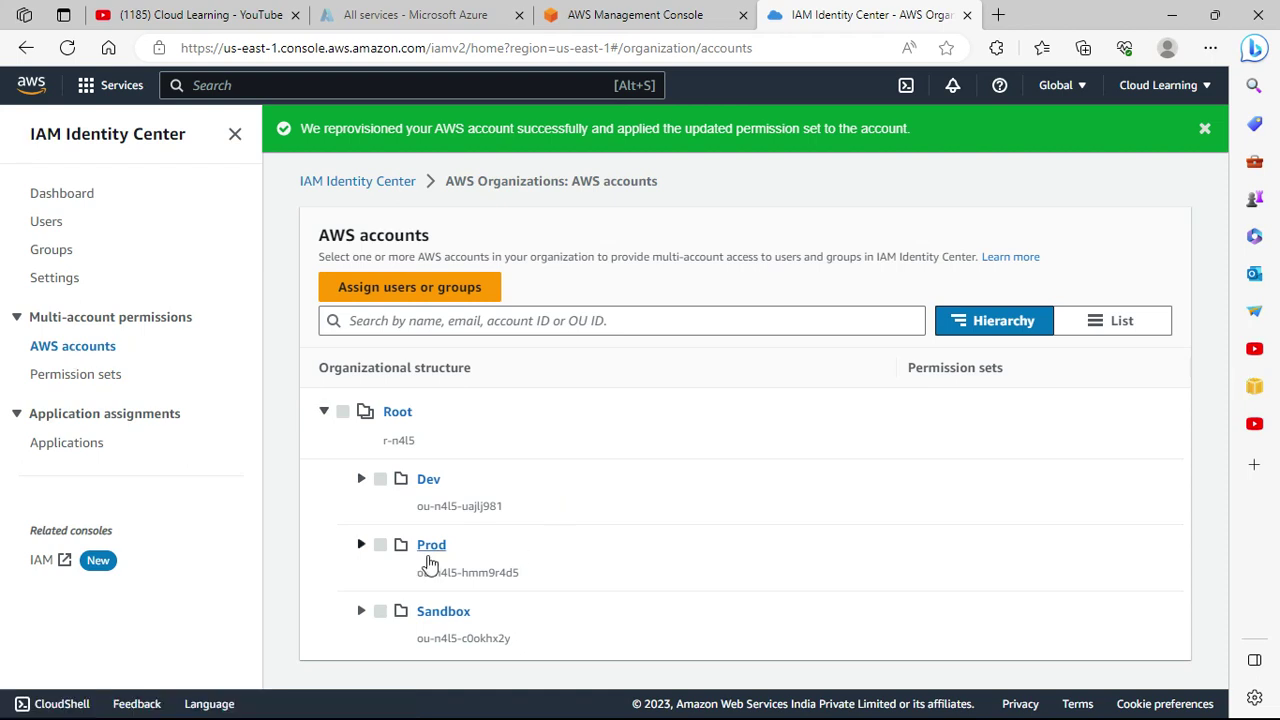
Expand Prod to check Cloud Learning's permission sets and review PowerUserAccess's provisioned details.
left_click(361, 545)
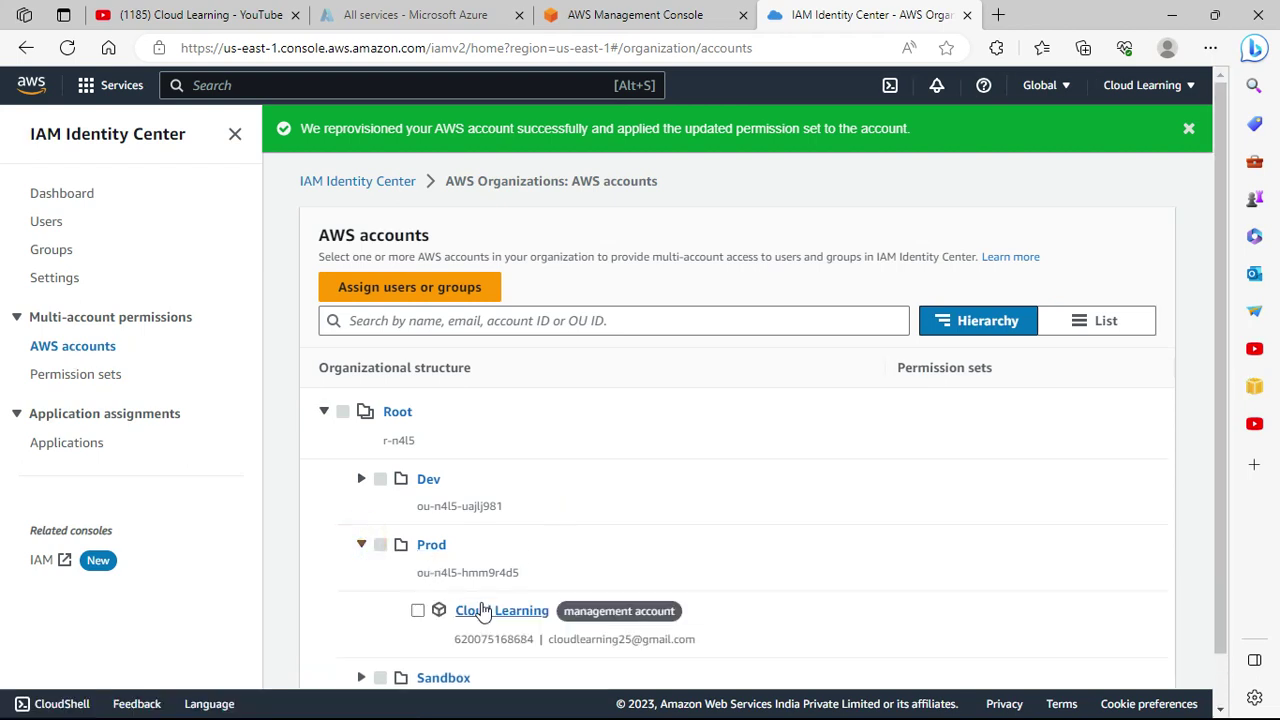
scroll(610, 640, "down", 1)
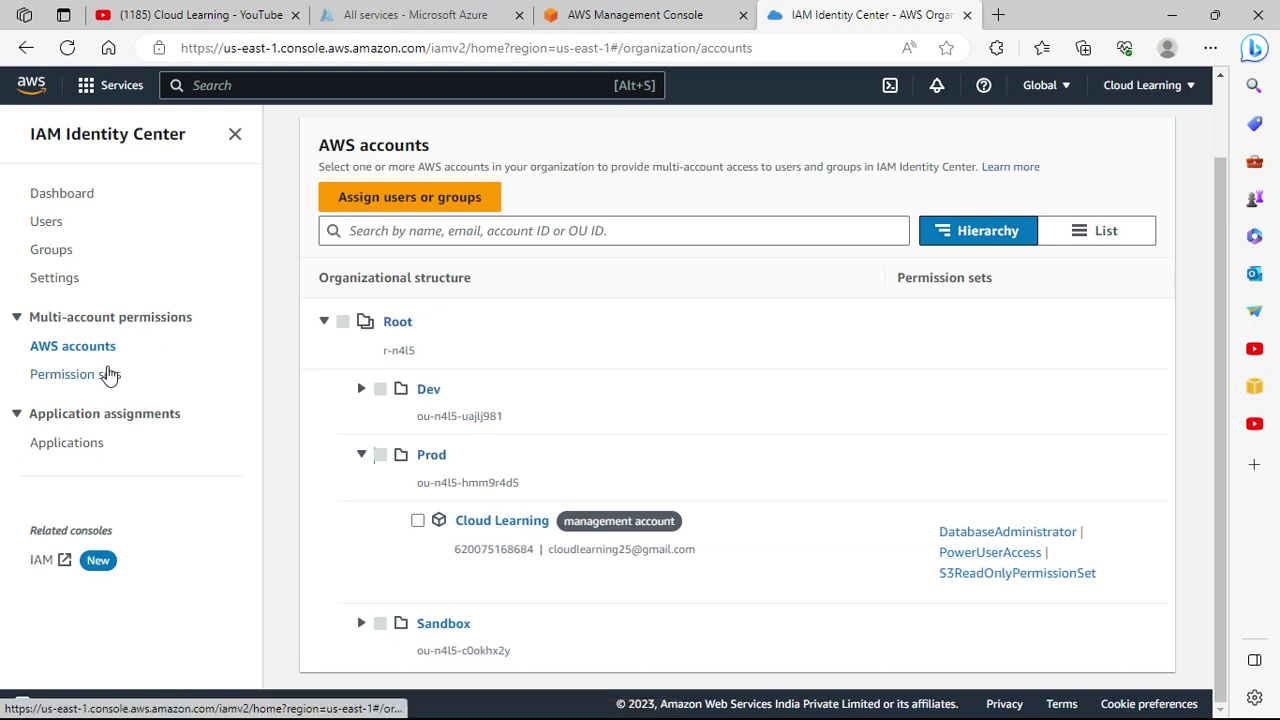
left_click(1005, 555)
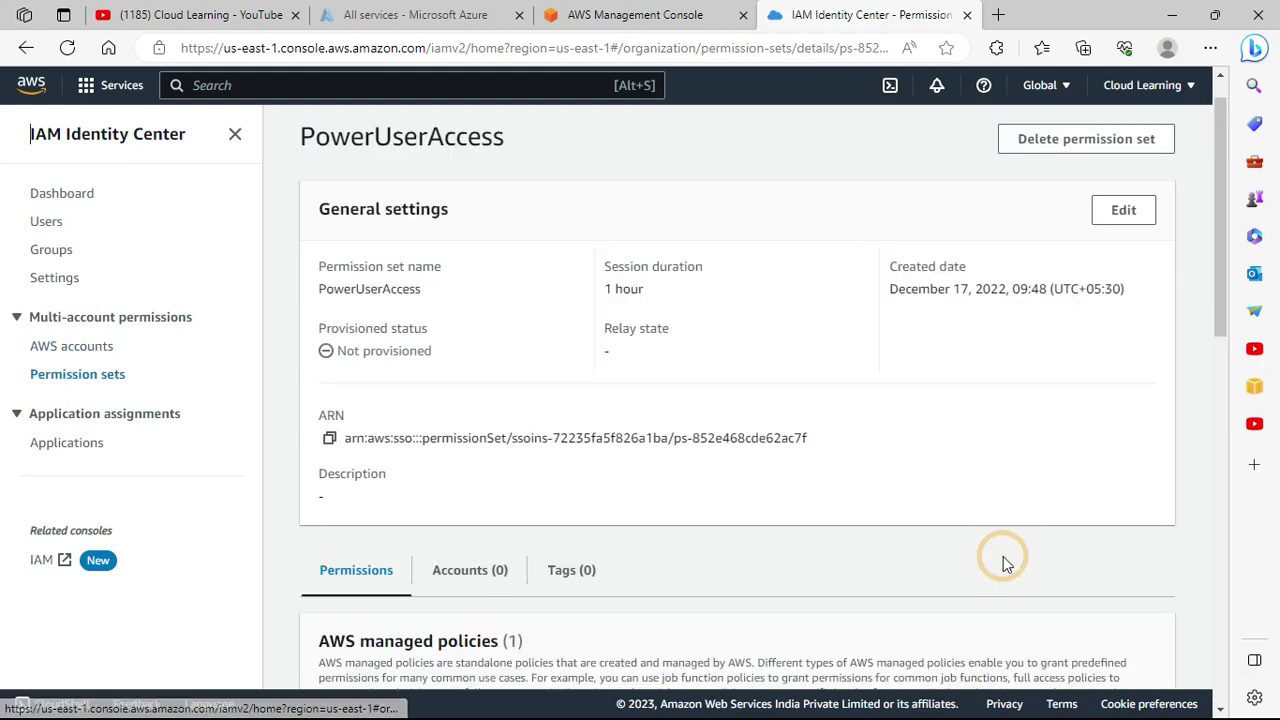
scroll(634, 527, "down", 8)
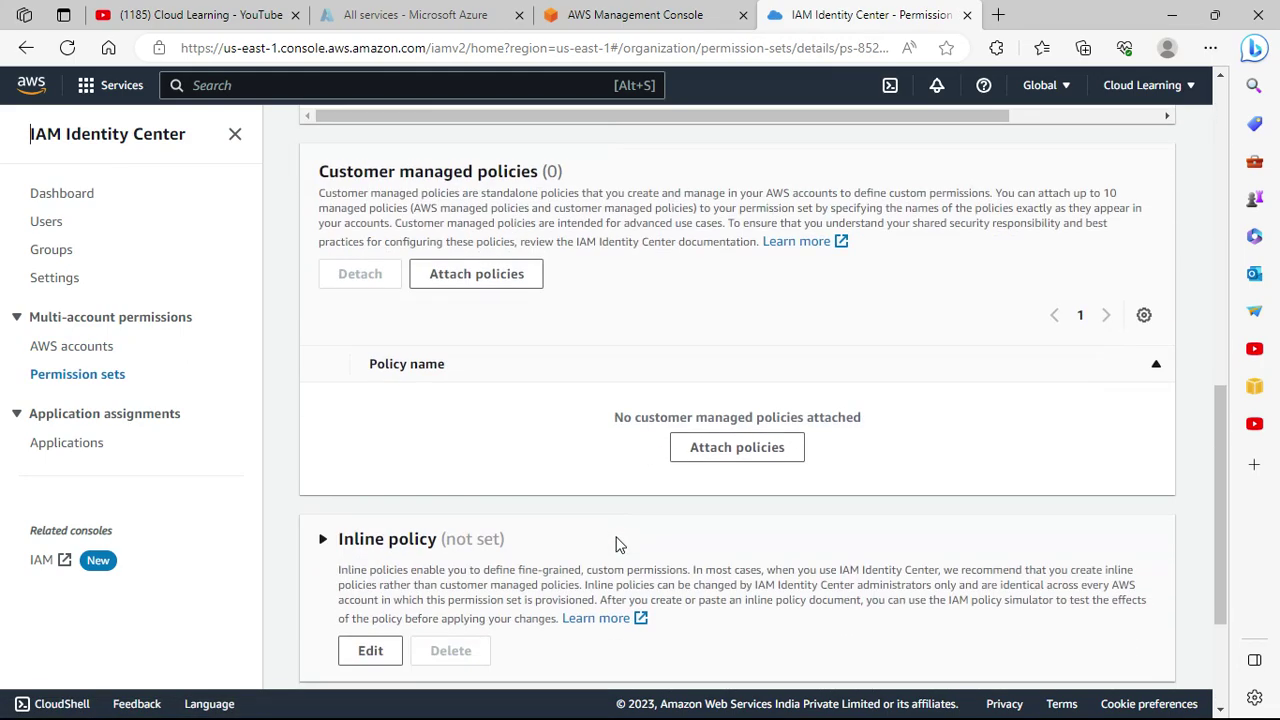
scroll(618, 543, "down", 2)
scroll(630, 543, "up", 4)
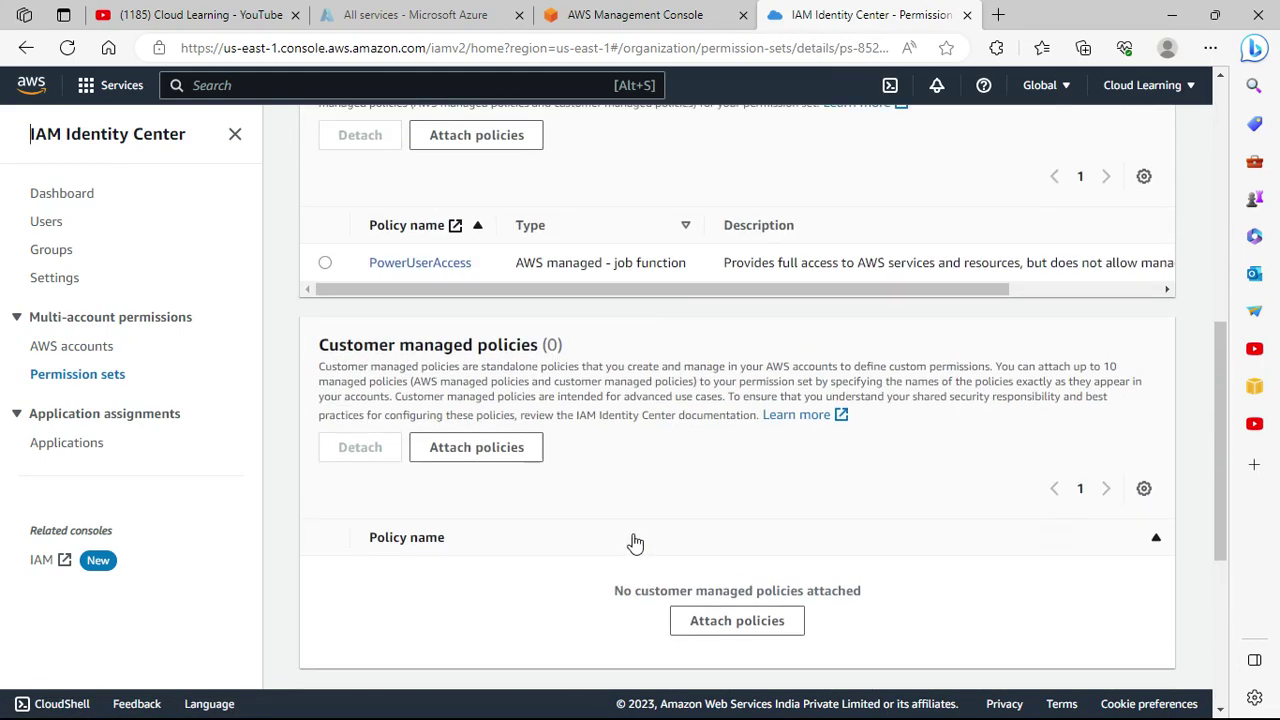
scroll(634, 543, "up", 10)
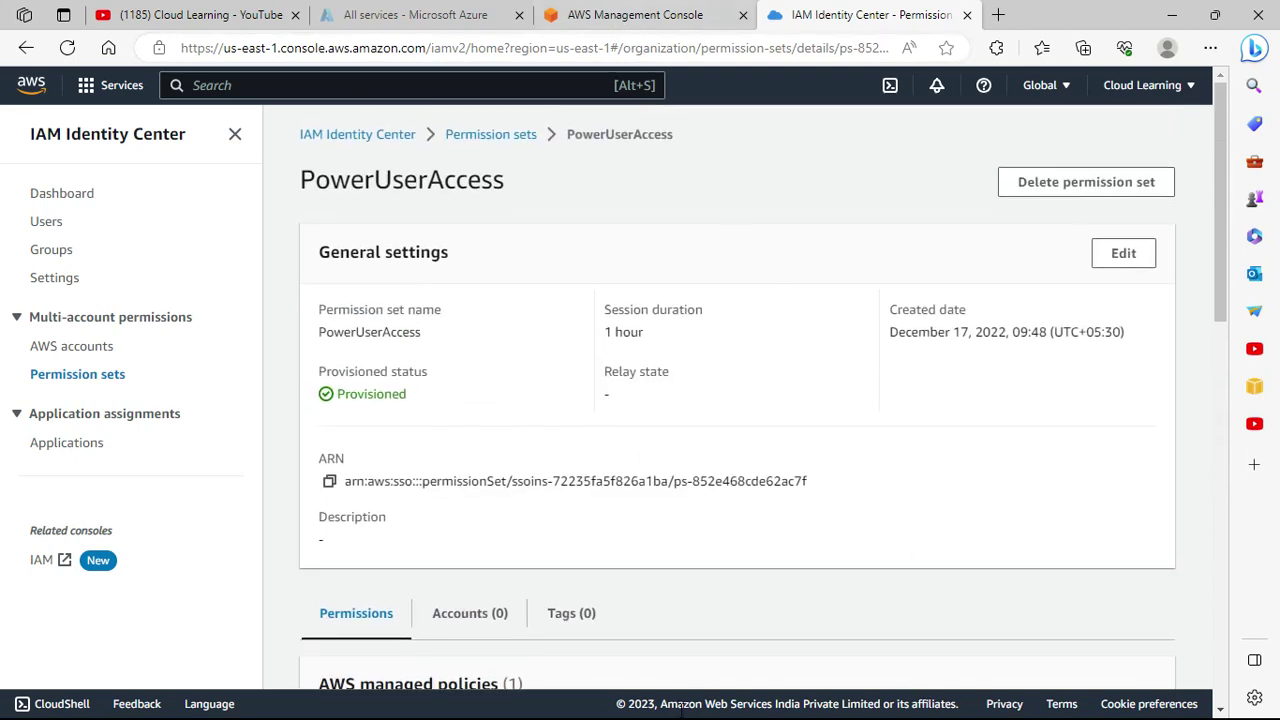
key("alt+Tab")
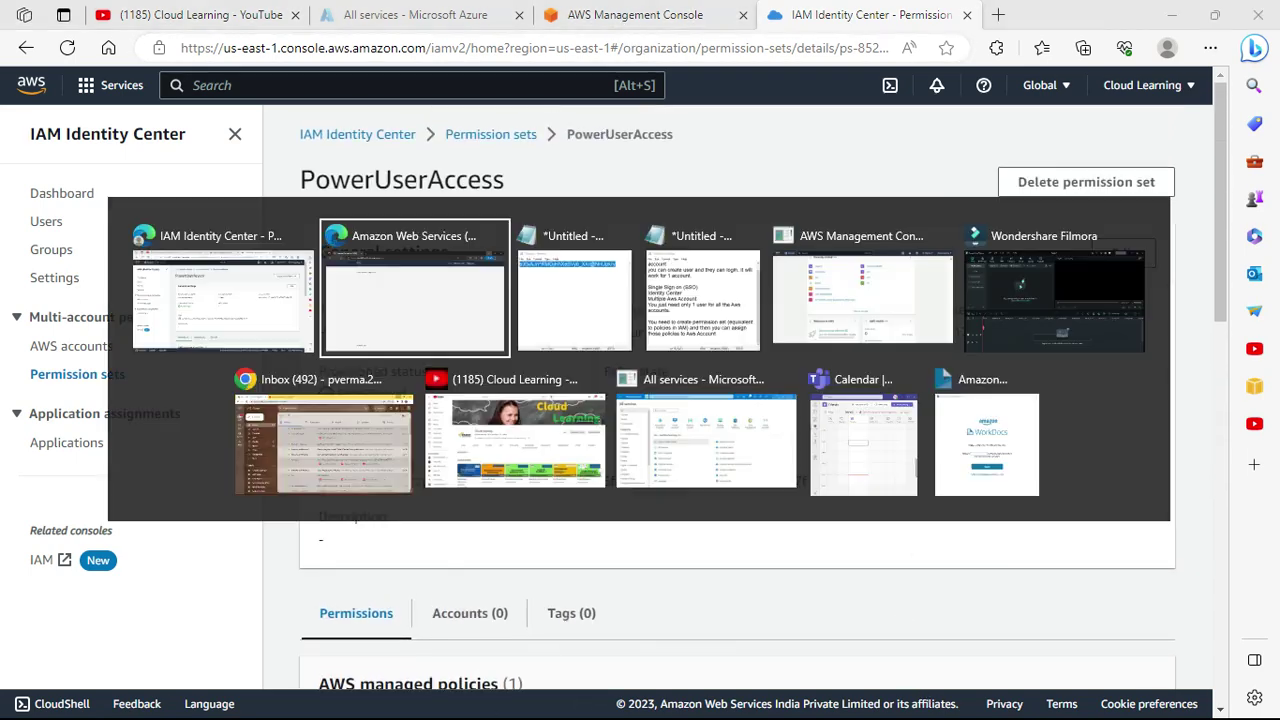
From the refreshed access portal, launch Cloud Learning's management console as PowerUserAccess.
left_click(461, 300)
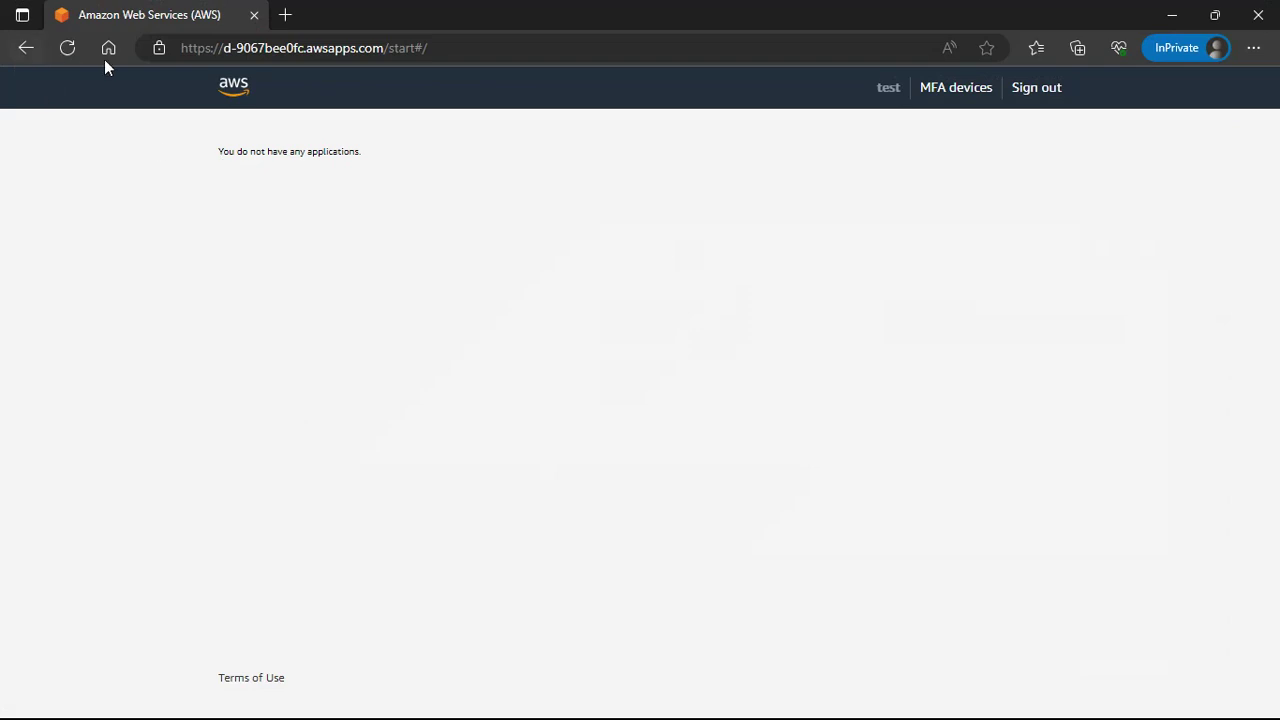
left_click(74, 51)
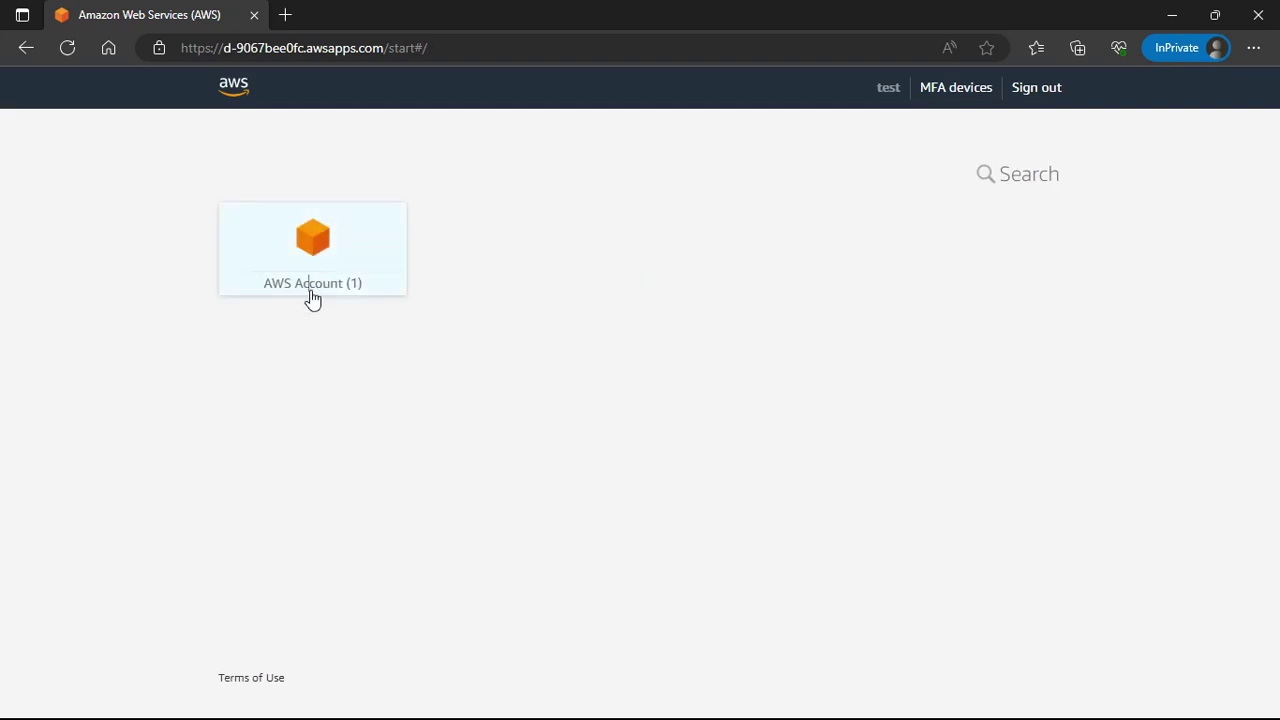
left_click(312, 295)
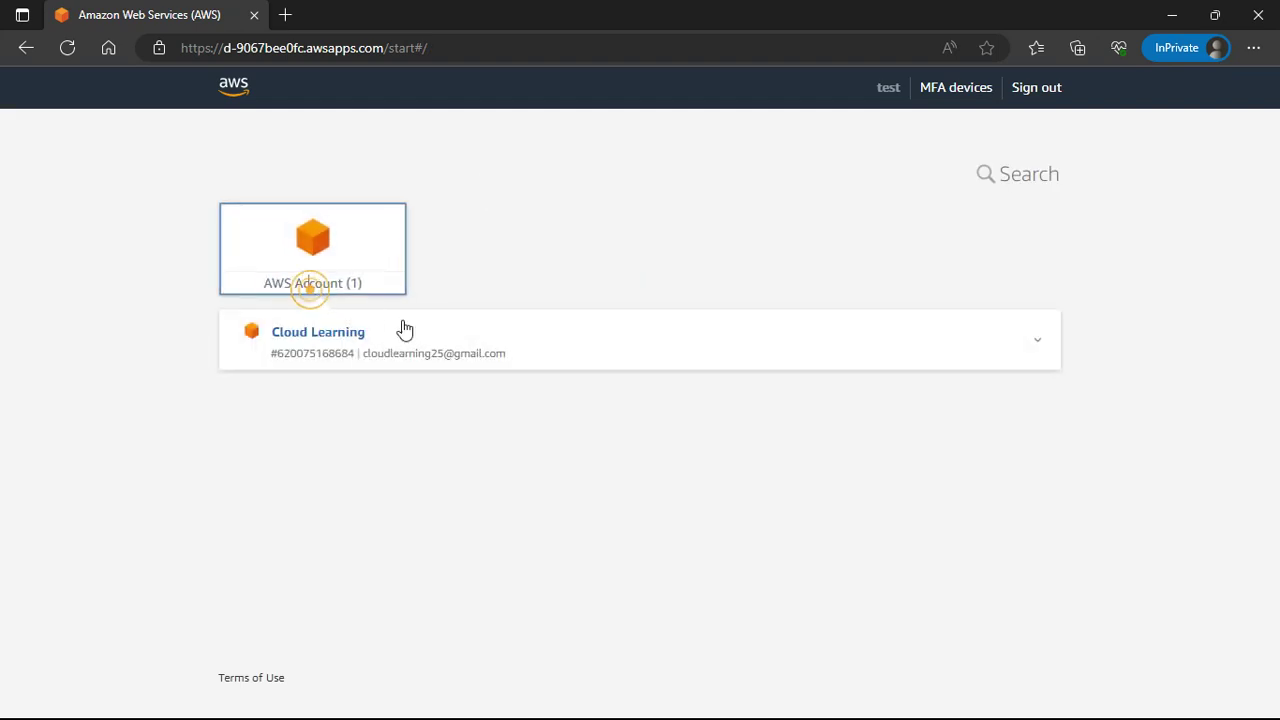
left_click(437, 368)
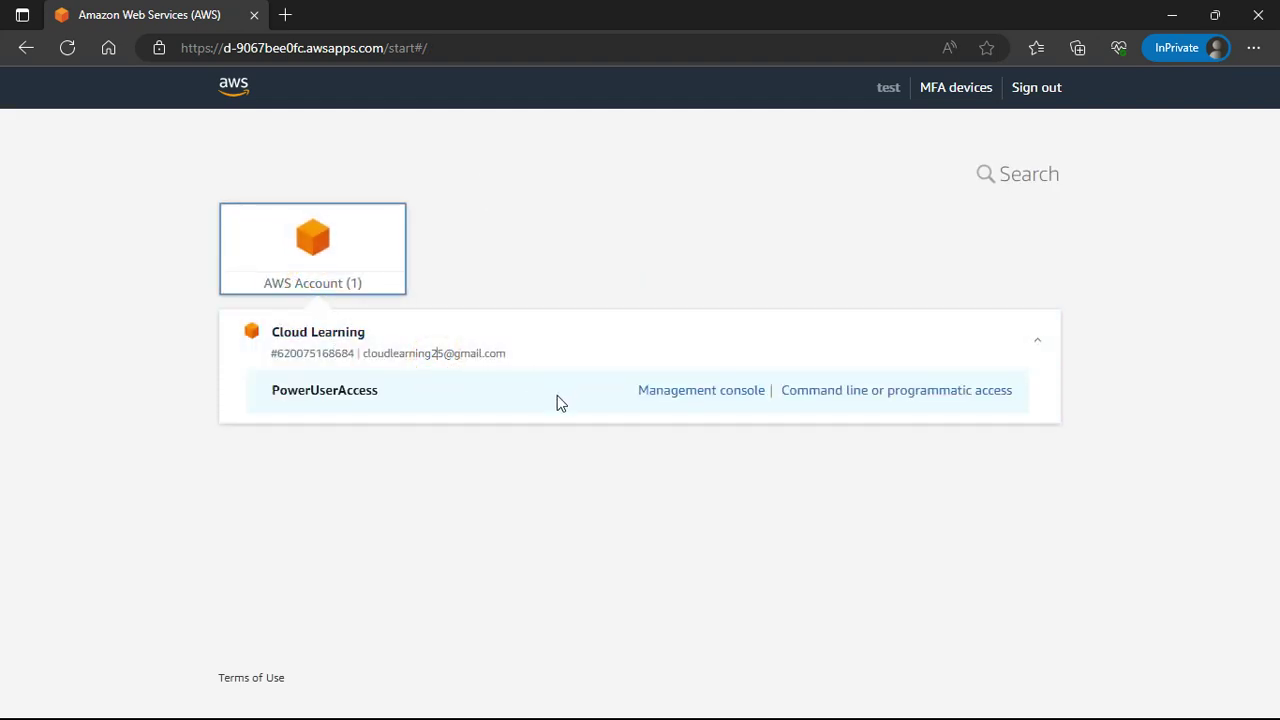
left_click(706, 396)
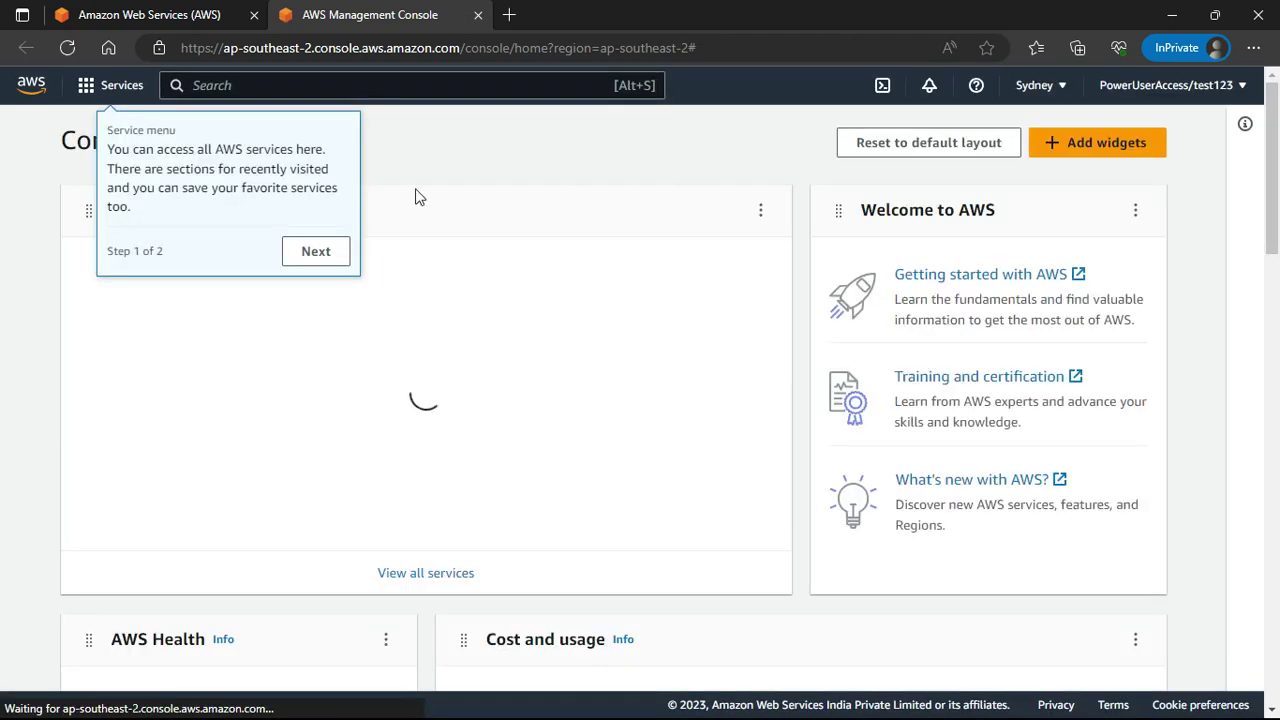
Dismiss the console tour tips and open S3 from Recently visited.
left_click(304, 264)
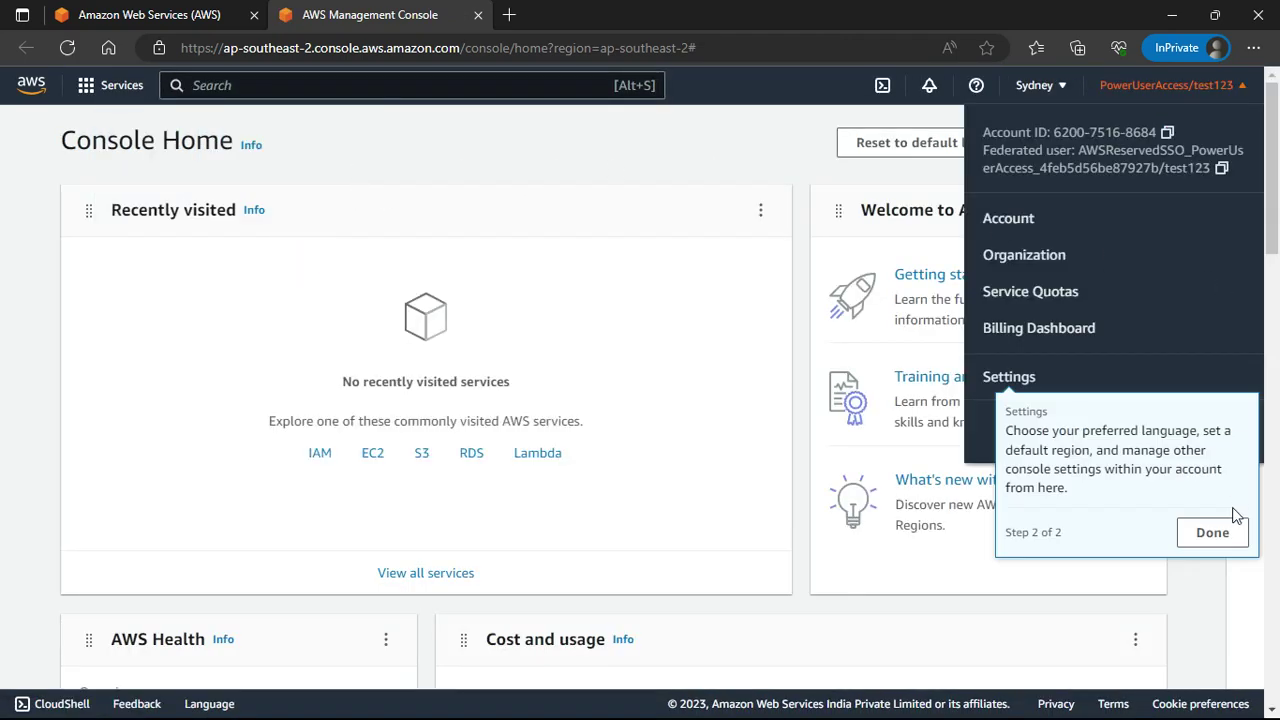
left_click(1219, 541)
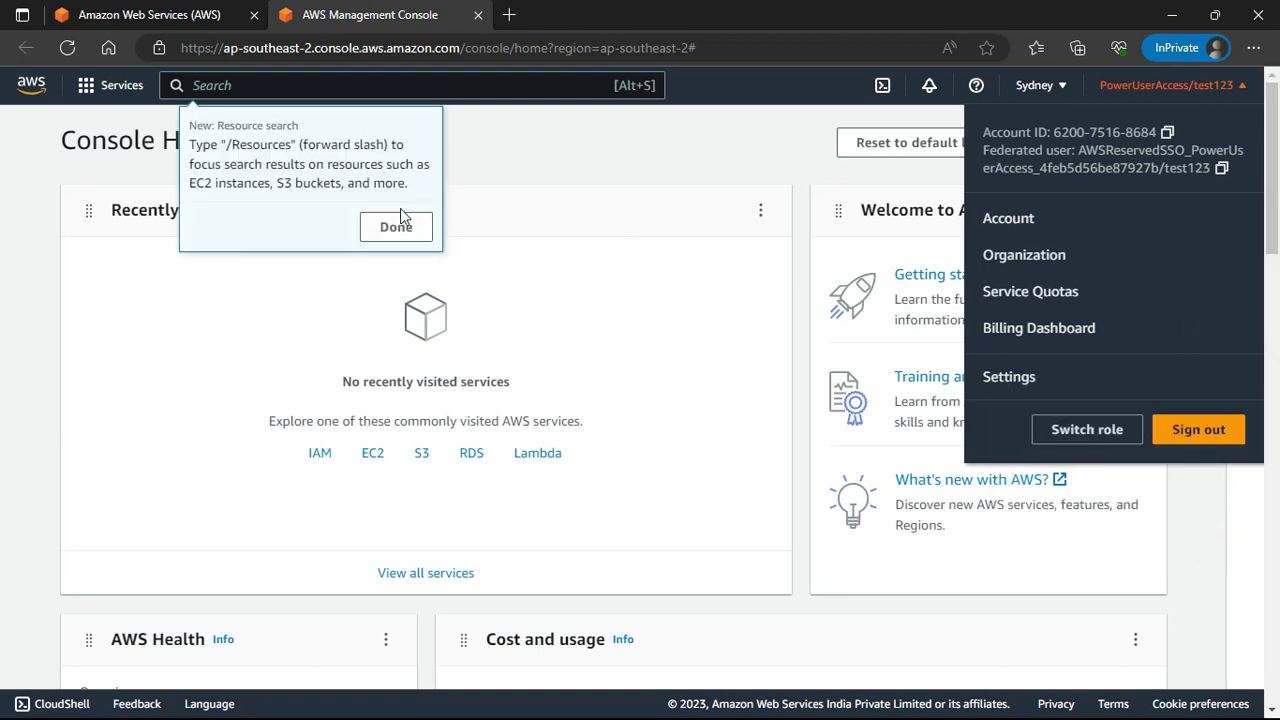
left_click(394, 224)
left_click(1152, 246)
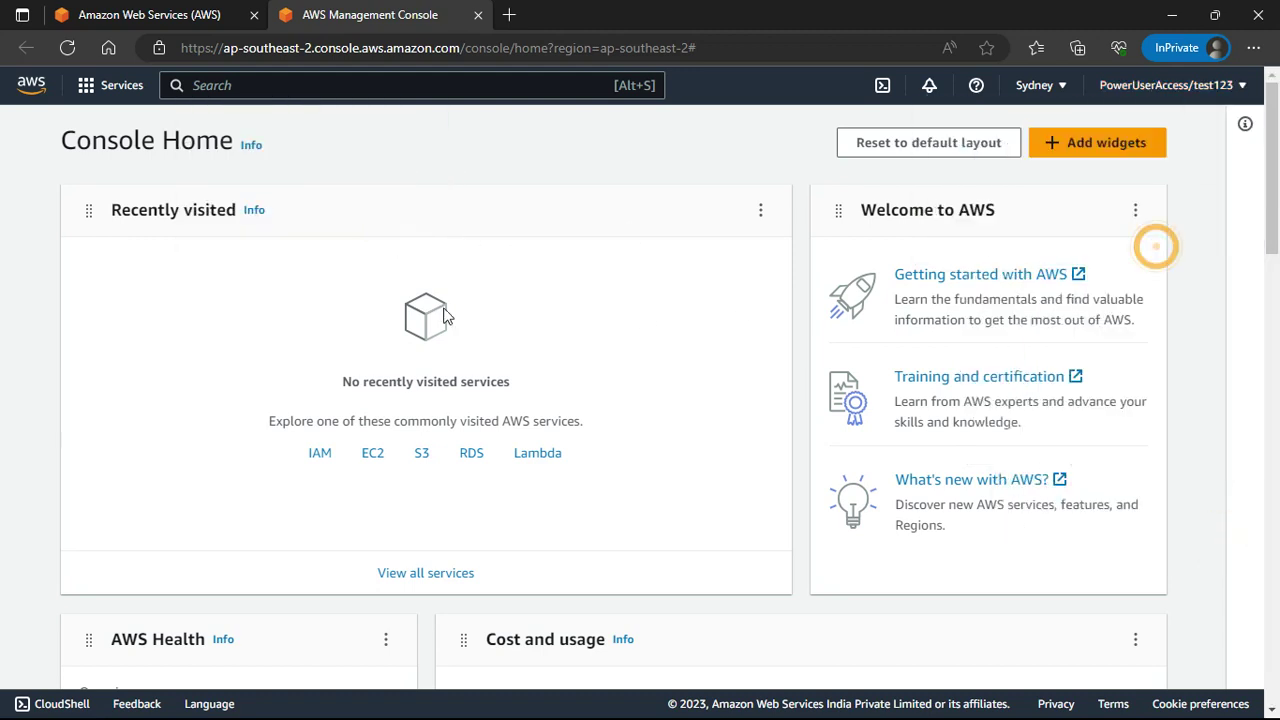
left_click(421, 455)
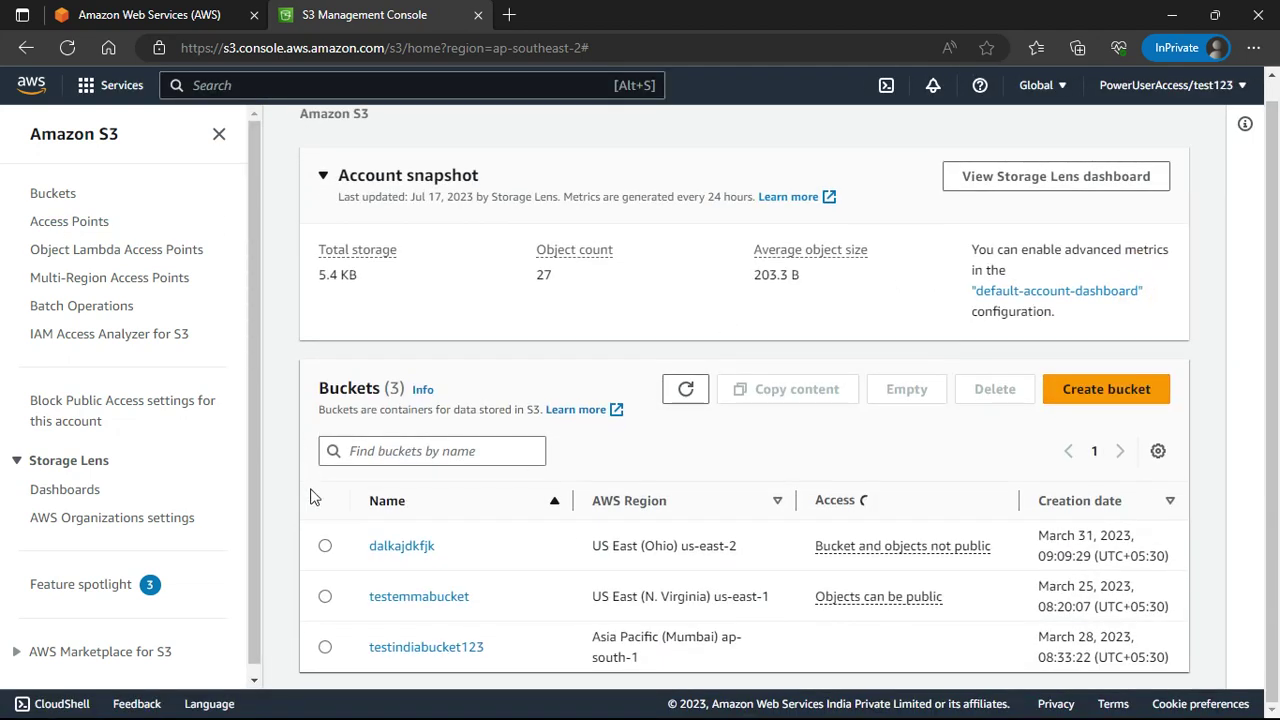
Delete bucket dalkajdkfjk by pasting its name to confirm, then return to the access portal.
left_click(325, 545)
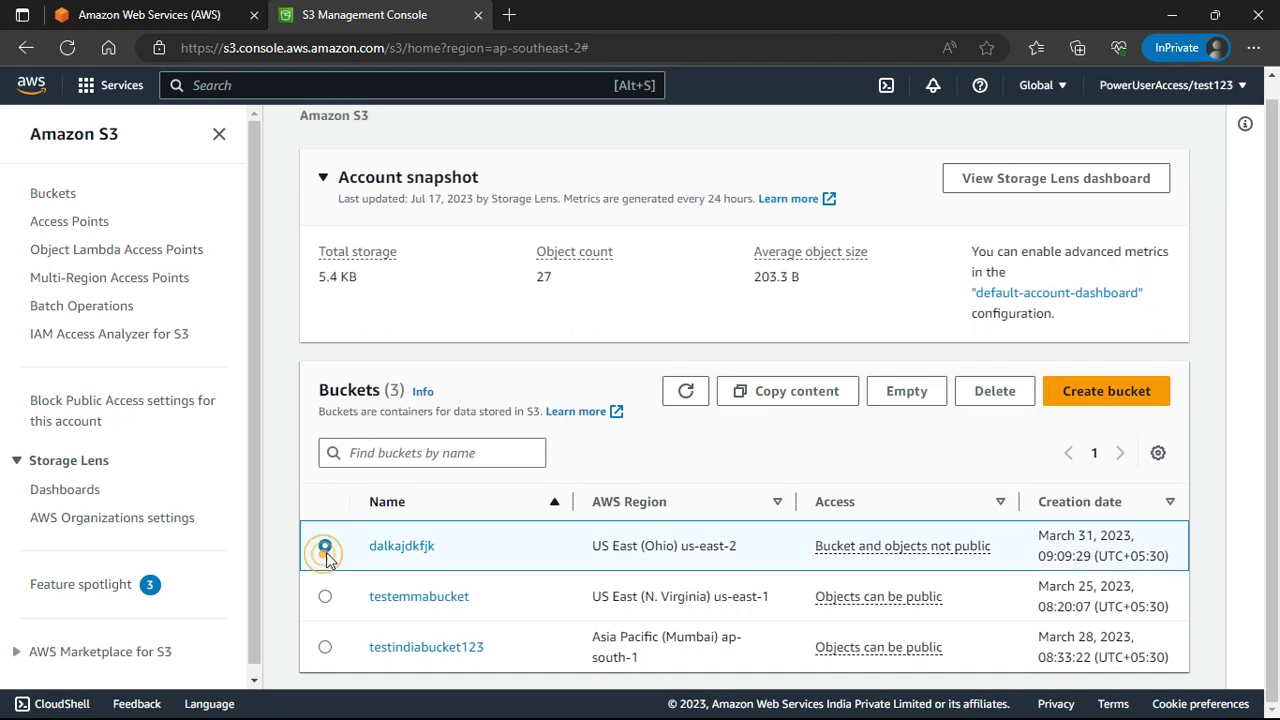
left_click(976, 396)
left_click(284, 369)
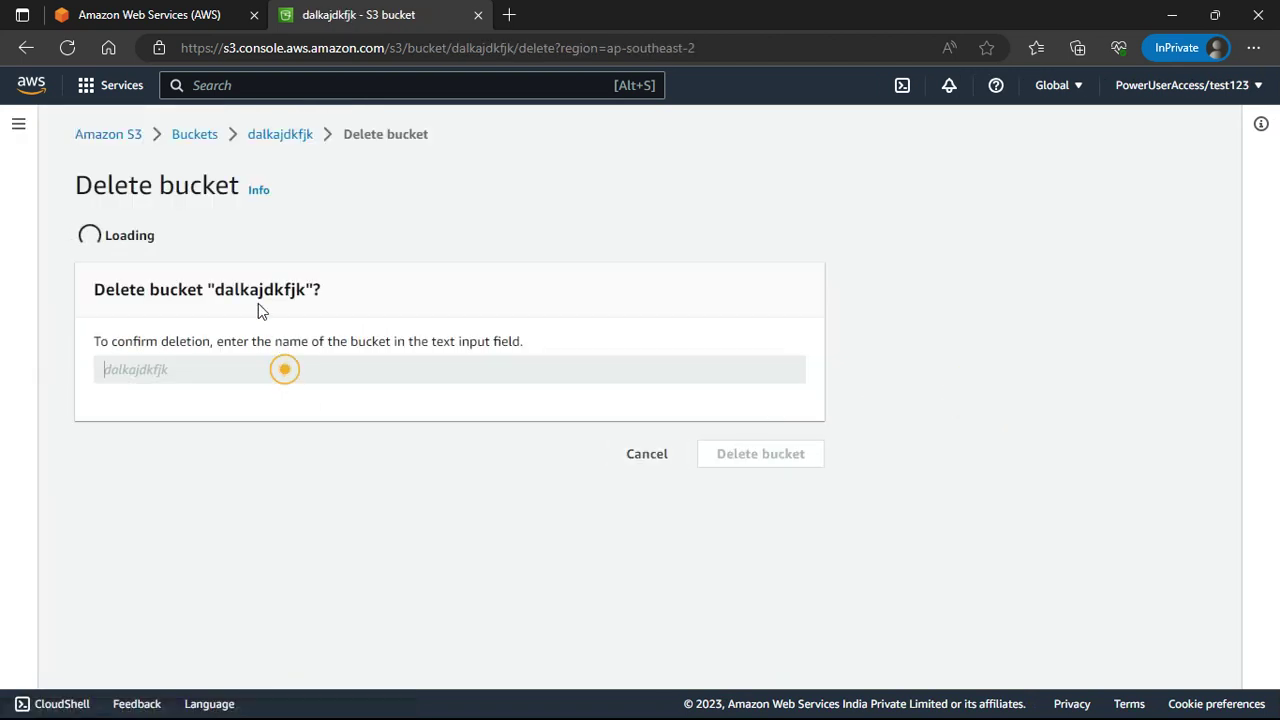
left_click_drag(216, 450, 305, 451)
key("ctrl+c")
left_click(254, 548)
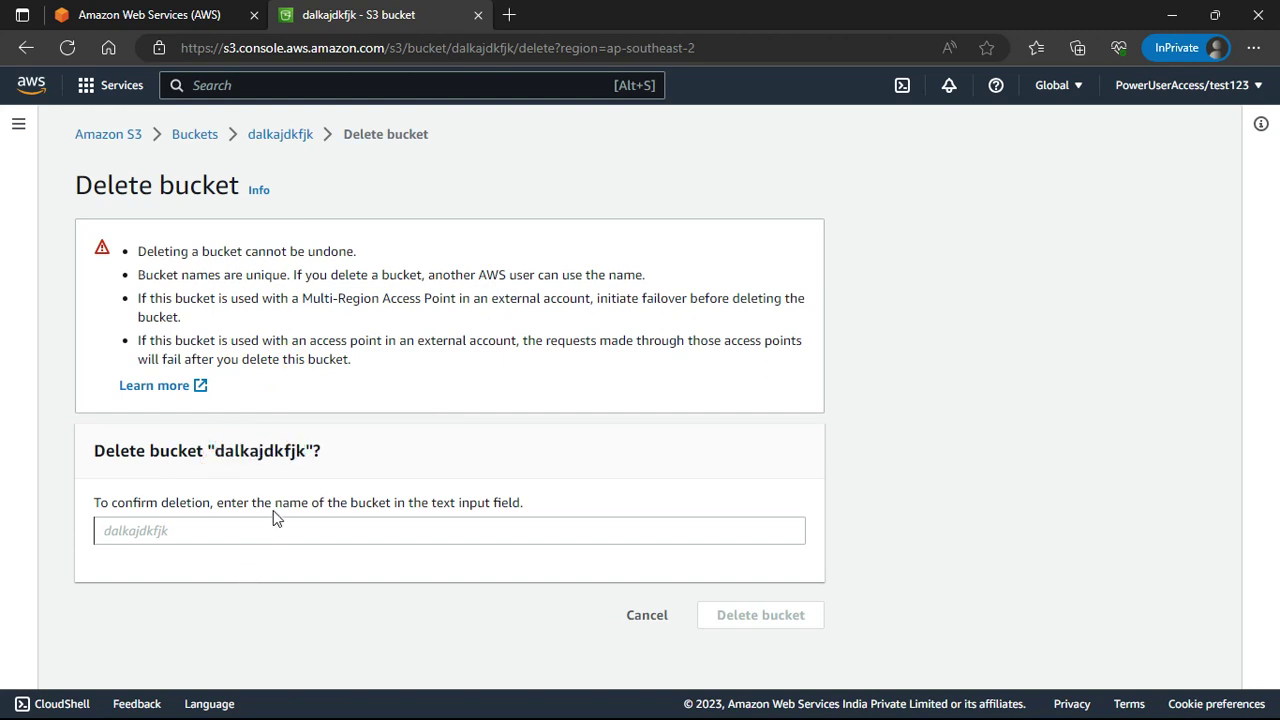
left_click(313, 540)
key("ctrl+v")
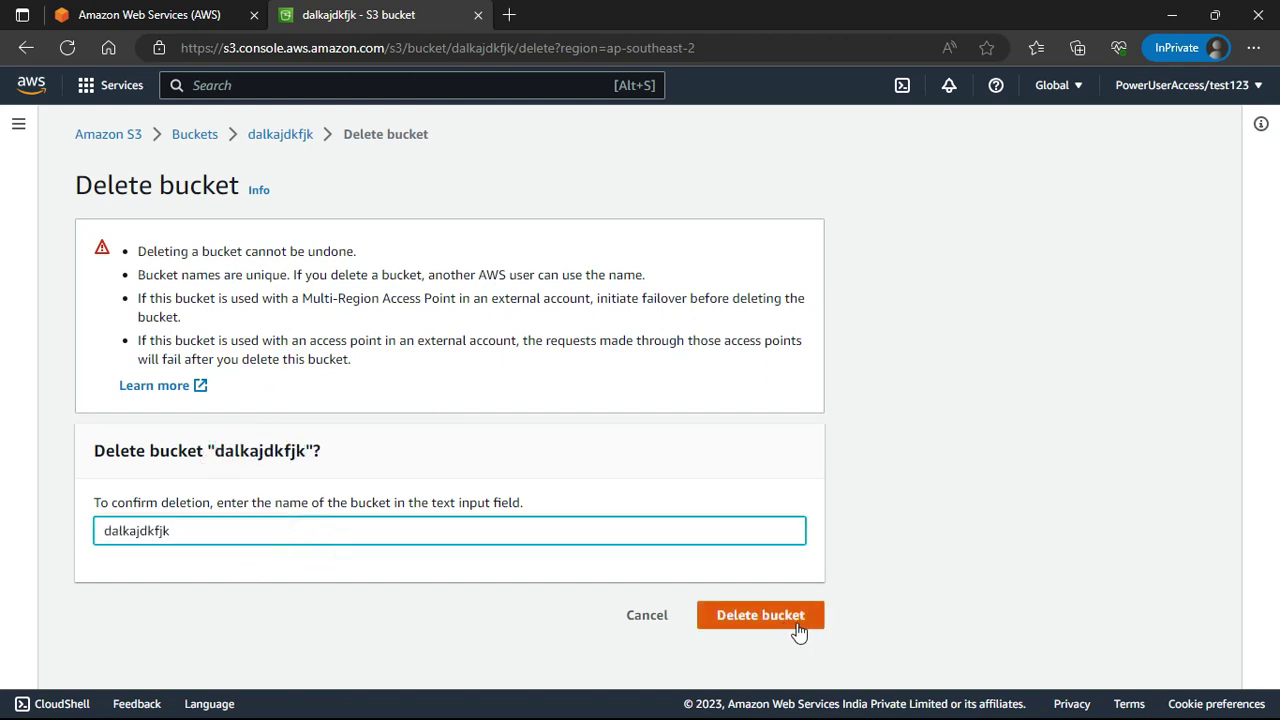
left_click(795, 616)
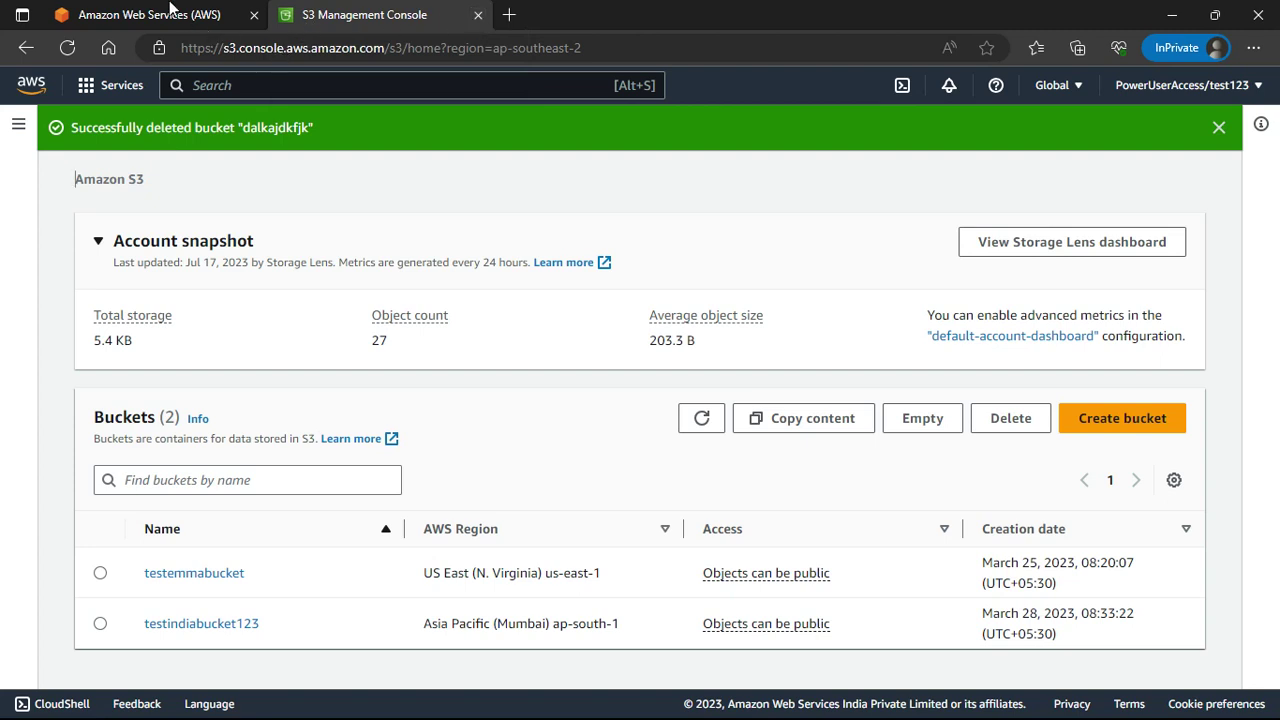
left_click(509, 15)
left_click(102, 17)
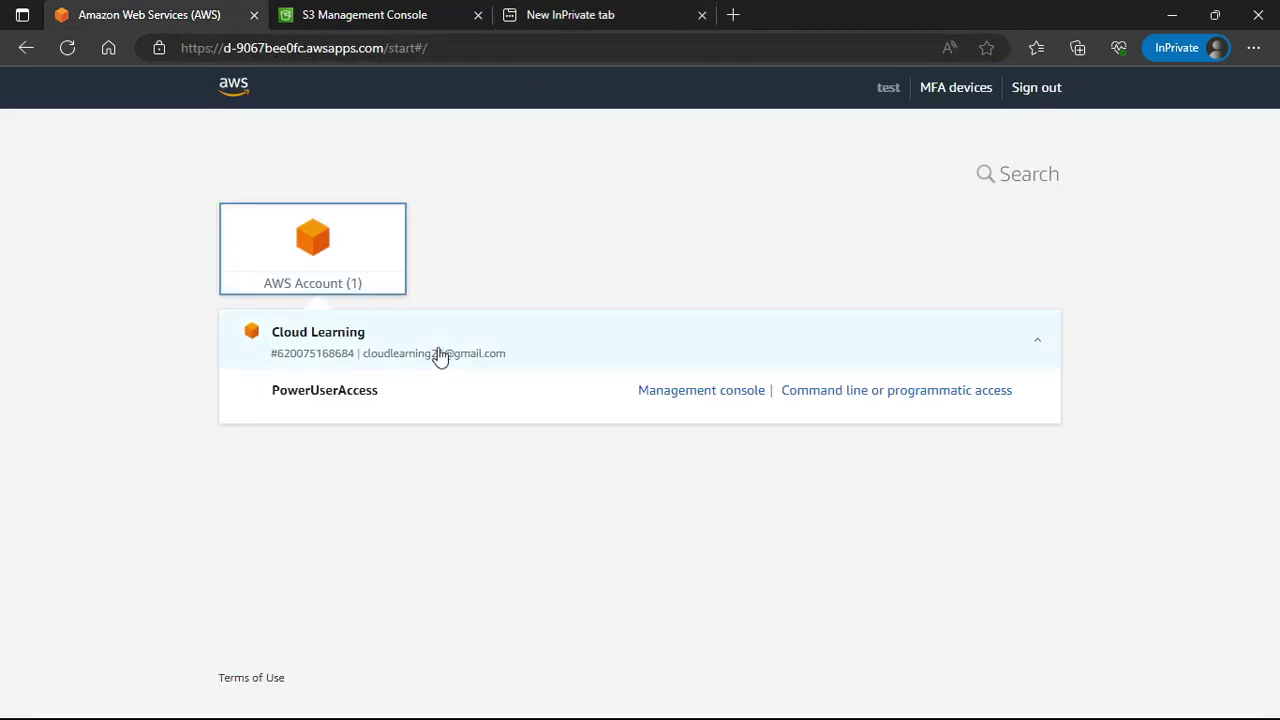
Load awslearnings.in in the InPrivate tab by typing awslearn, then close that tab.
left_click(586, 22)
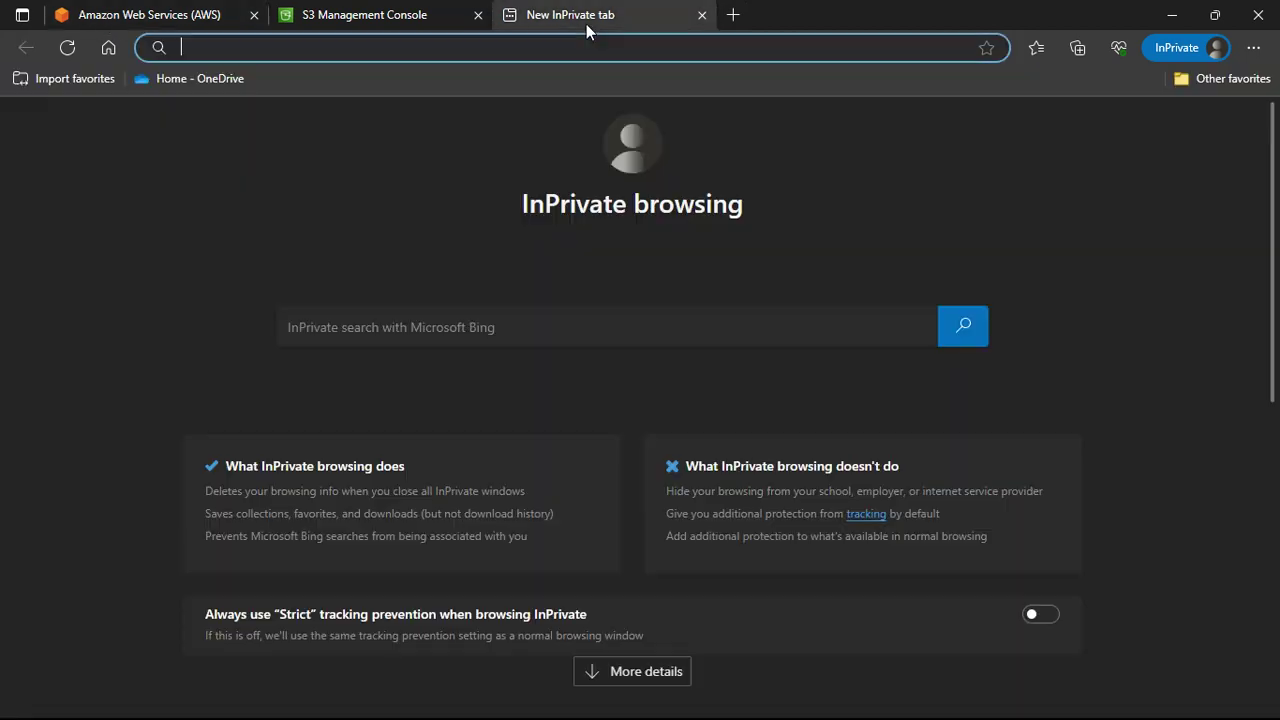
left_click(568, 47)
type("aws")
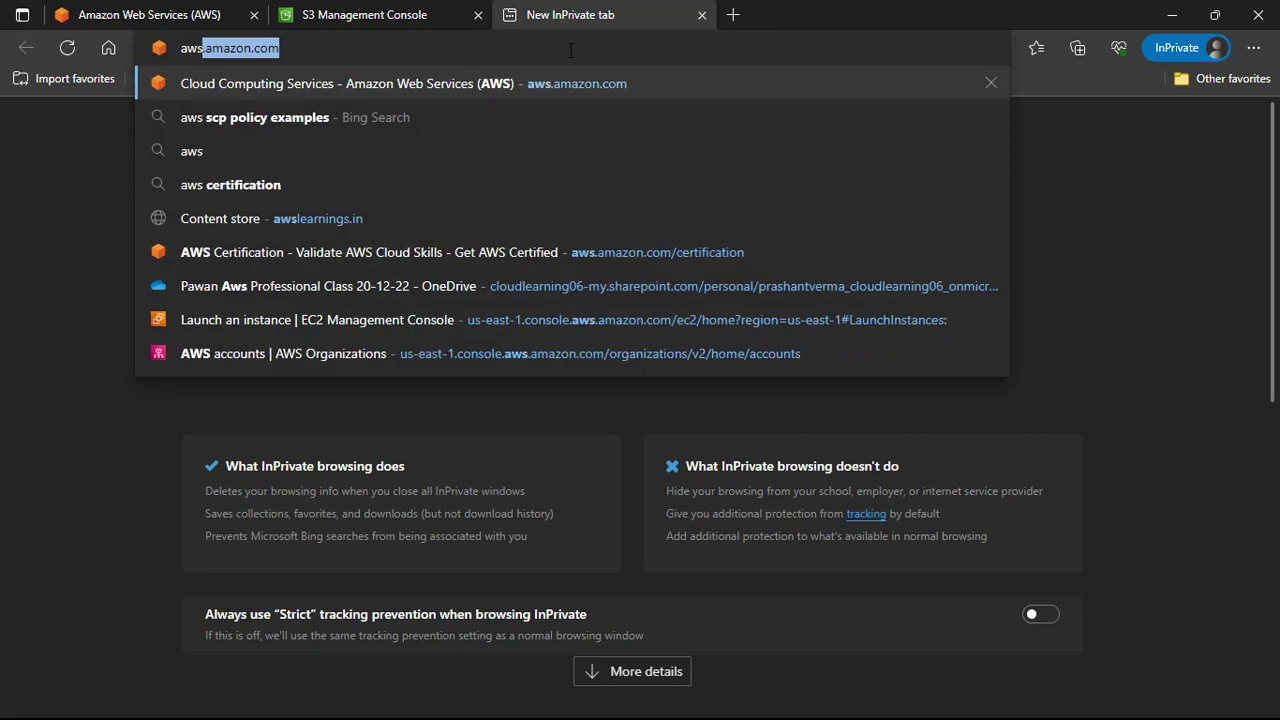
type("learni")
key("Return")
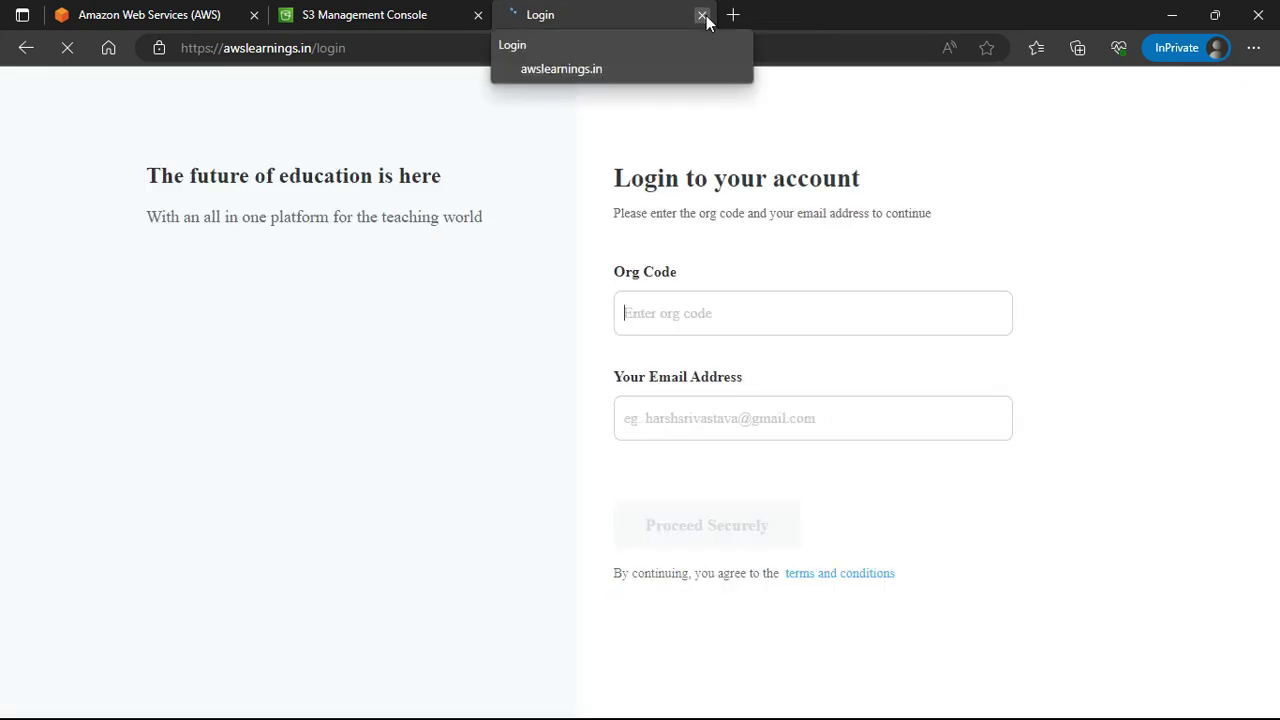
left_click(703, 16)
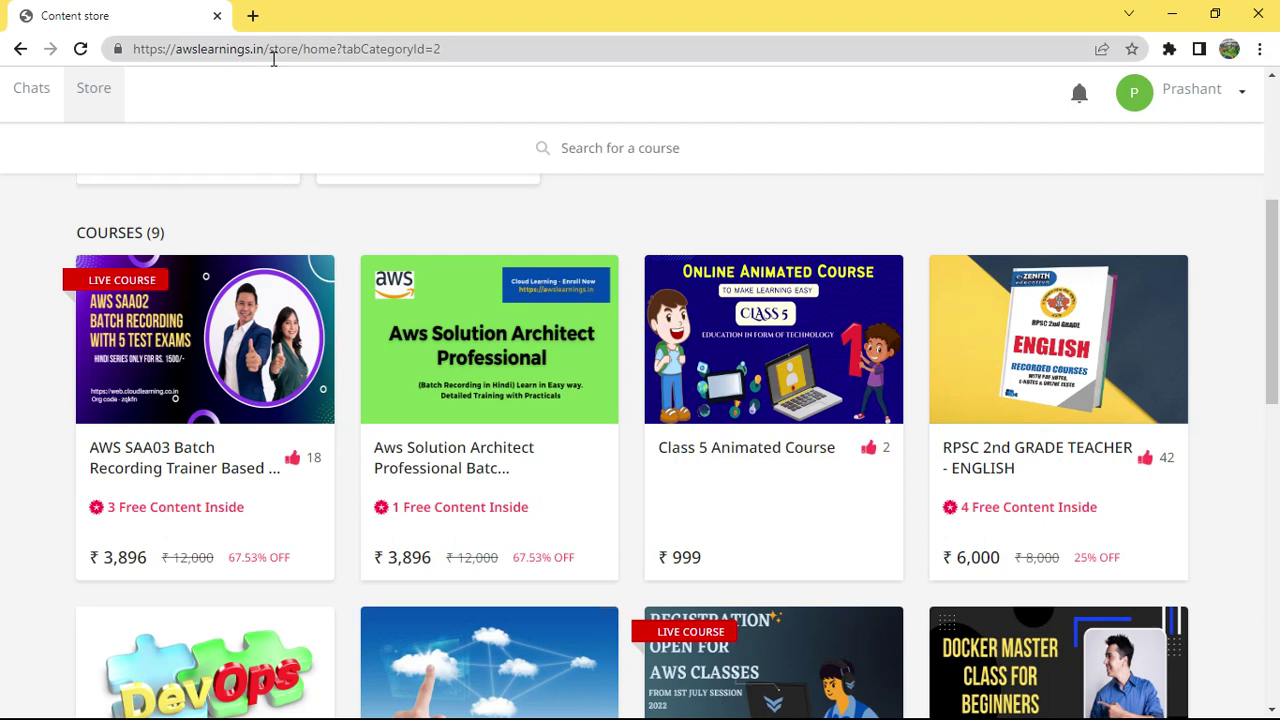
Scroll through the nine courses in the awslearnings.in Content store.
scroll(847, 315, "down", 5)
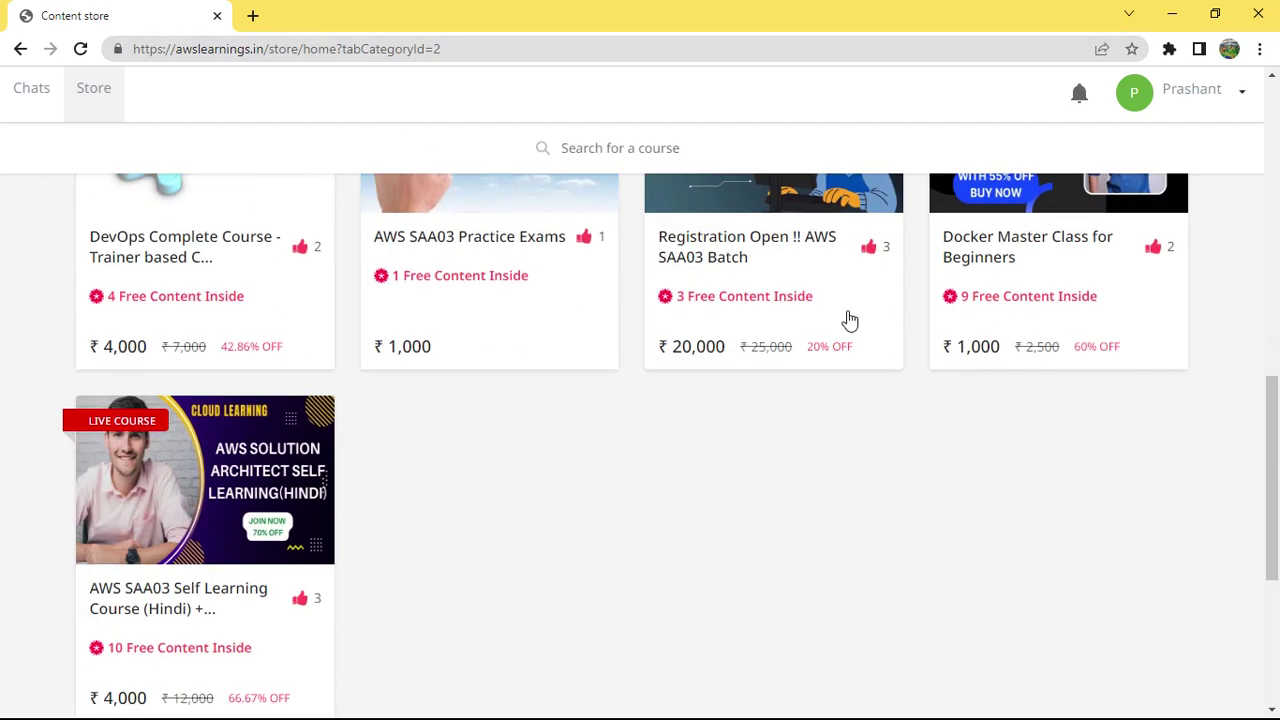
scroll(800, 349, "up", 4)
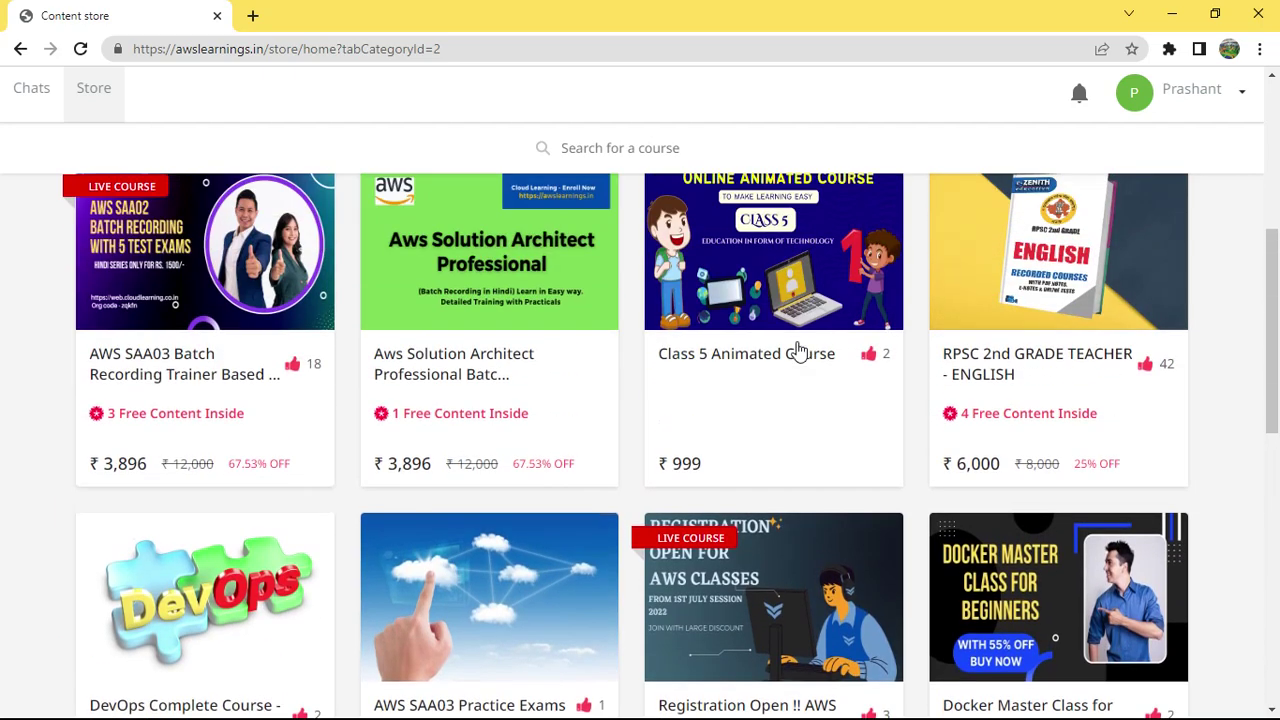
scroll(798, 349, "up", 3)
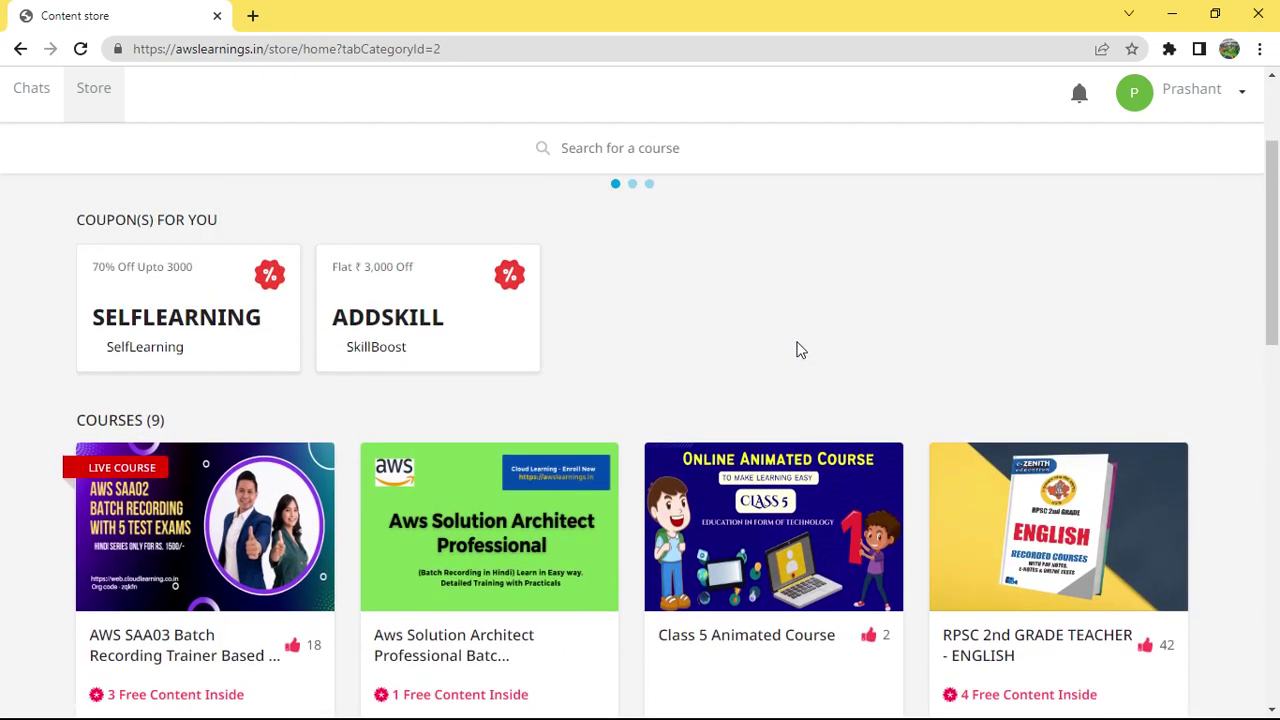
scroll(798, 349, "down", 2)
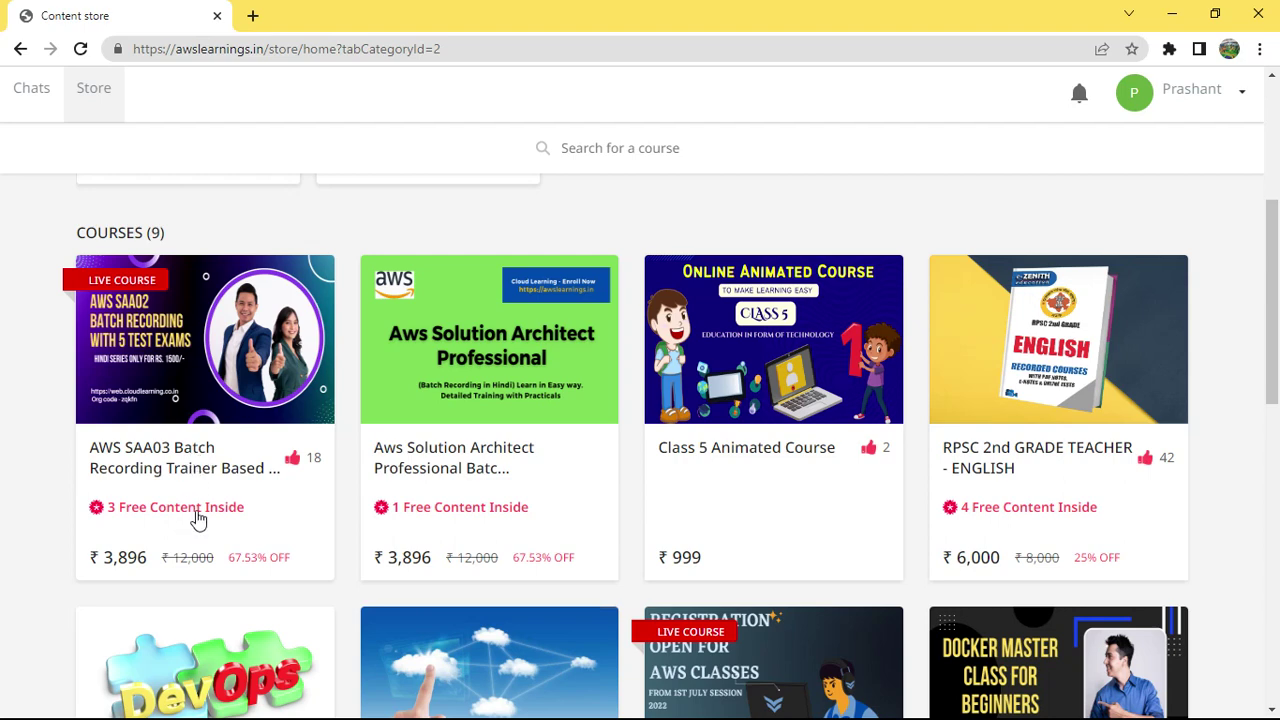
right_click(185, 456)
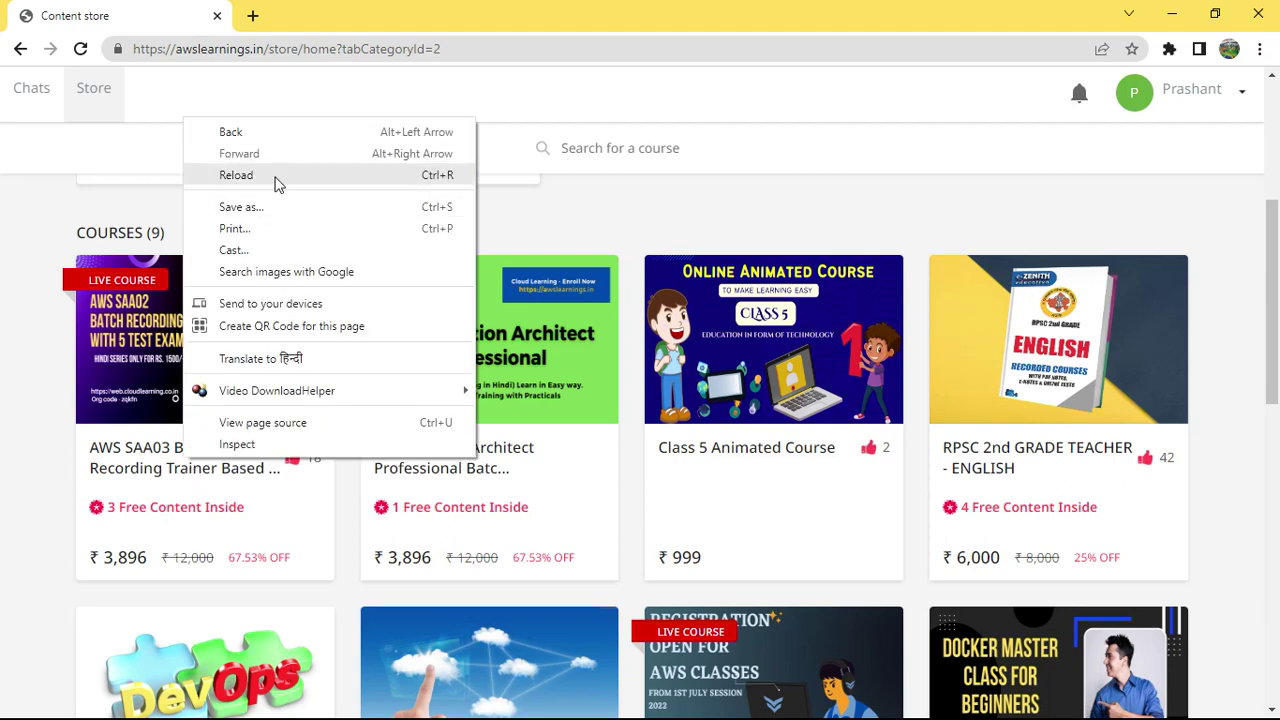
left_click(28, 455)
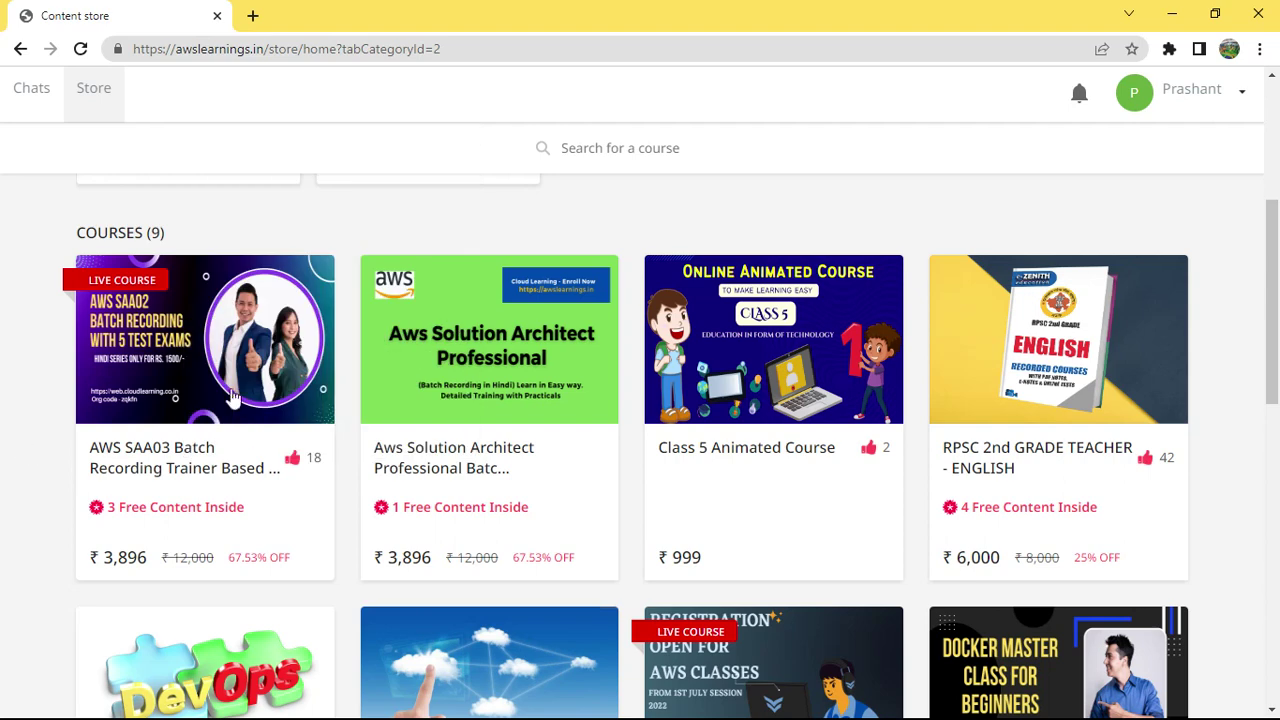
scroll(588, 455, "up", 4)
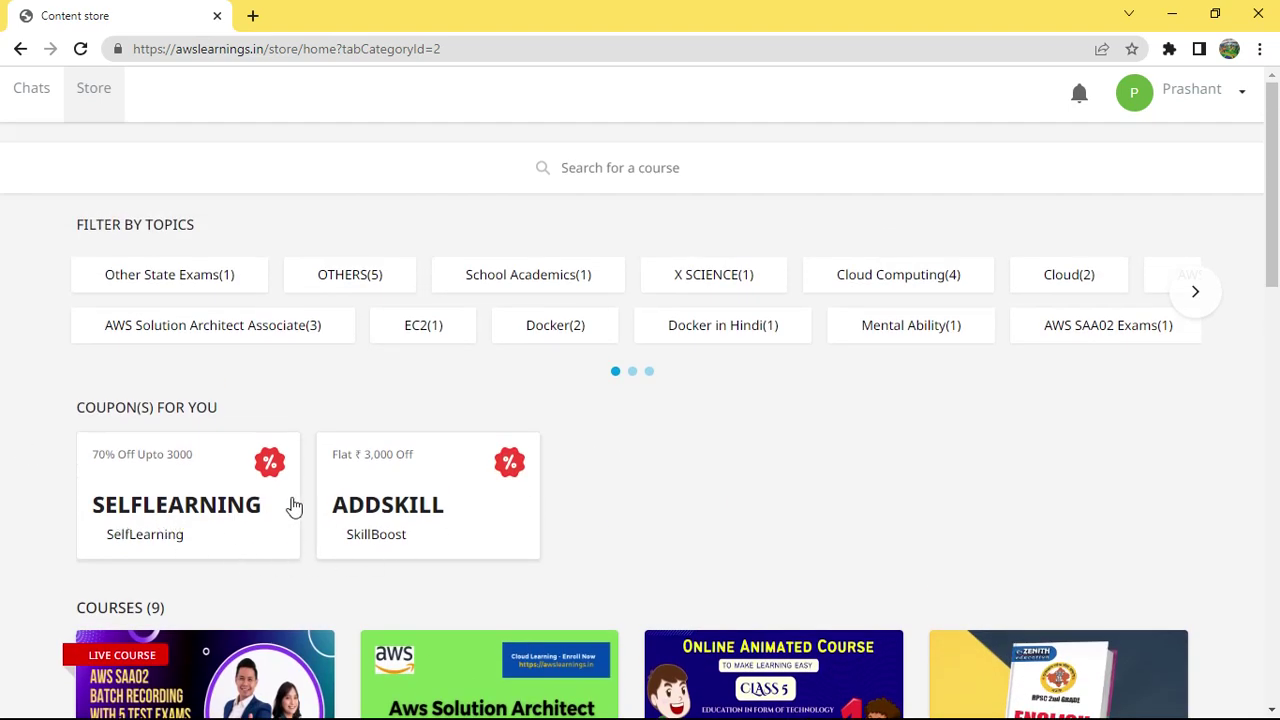
scroll(666, 577, "down", 3)
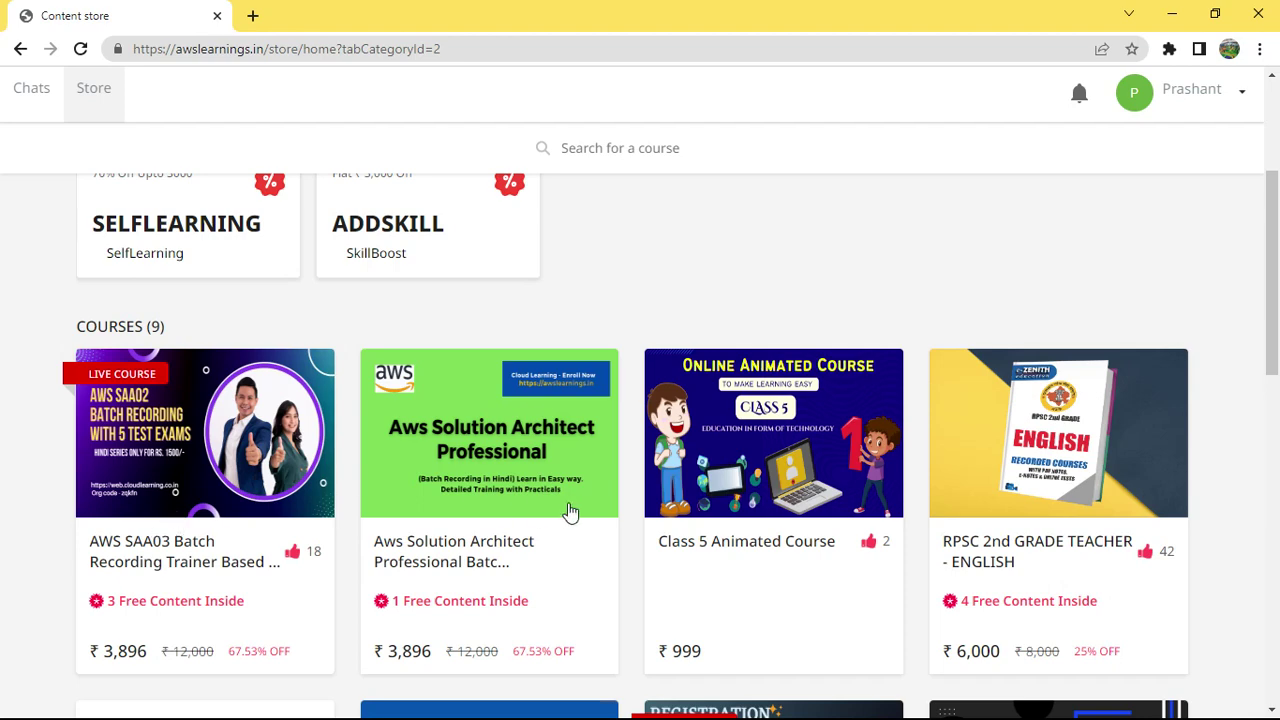
scroll(908, 435, "down", 2)
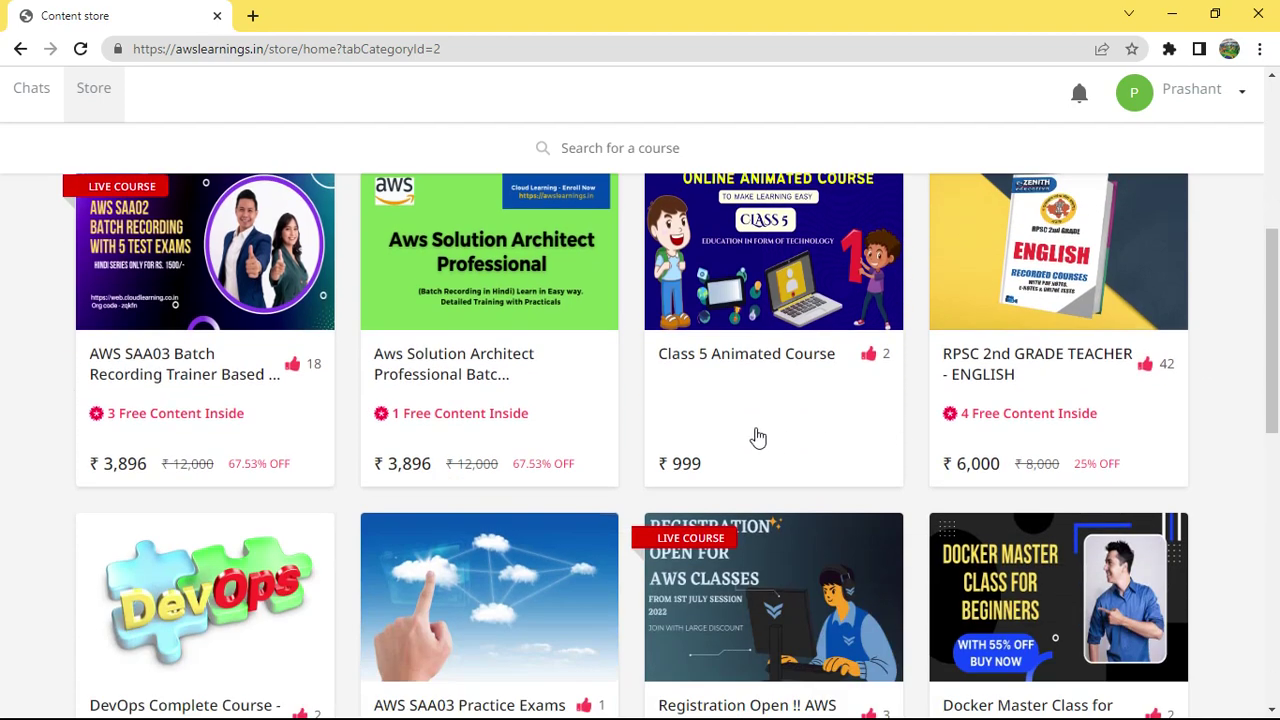
scroll(700, 430, "up", 1)
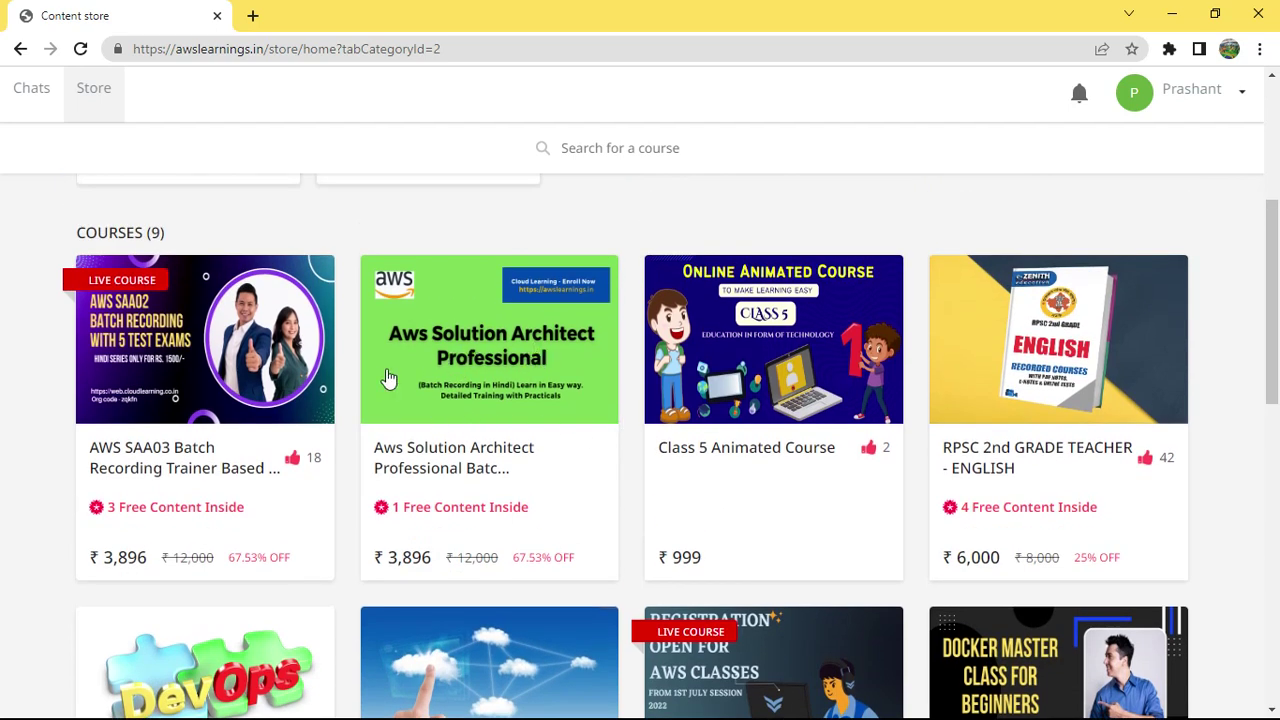
scroll(440, 405, "down", 1)
scroll(440, 405, "down", 3)
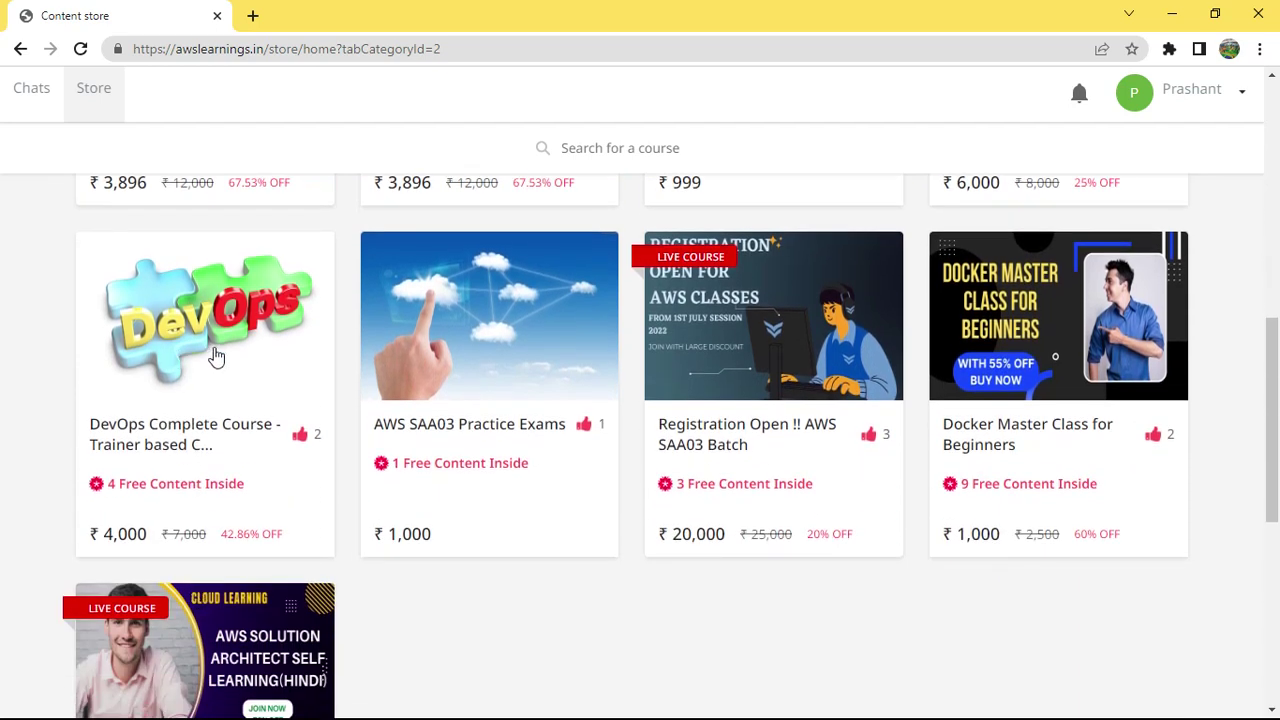
scroll(252, 400, "down", 1)
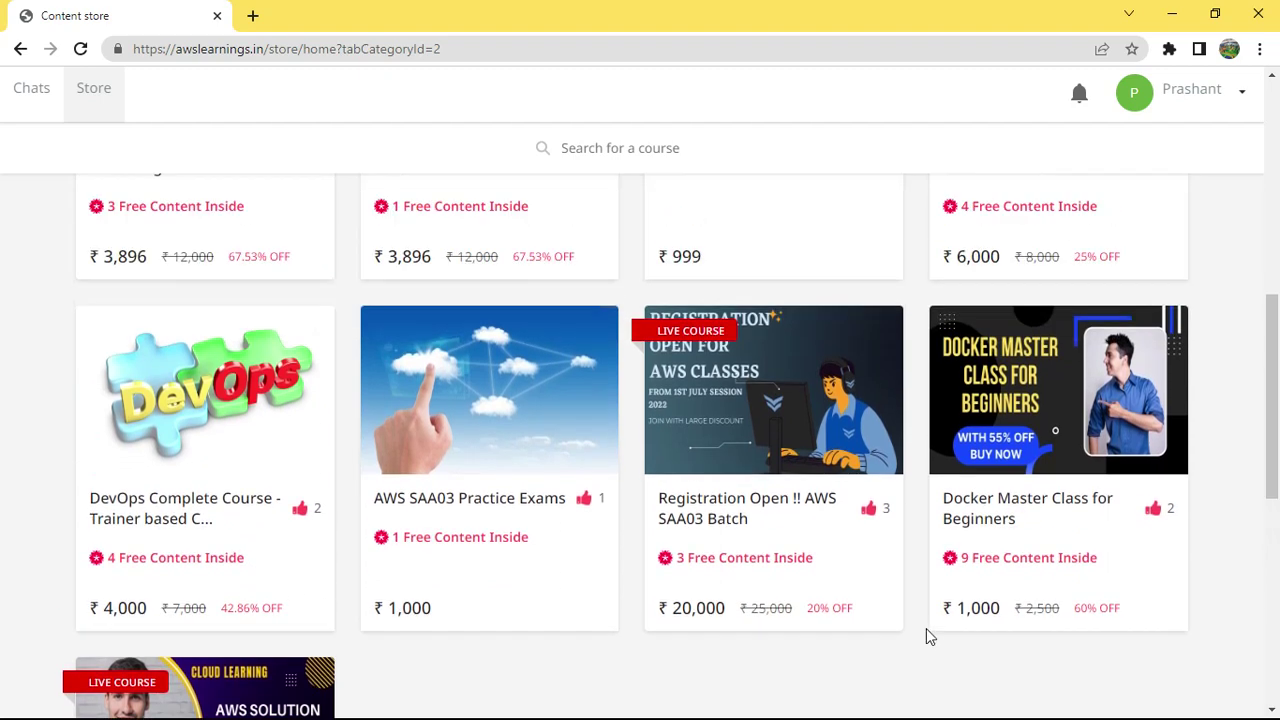
scroll(926, 634, "up", 2)
scroll(926, 634, "up", 2)
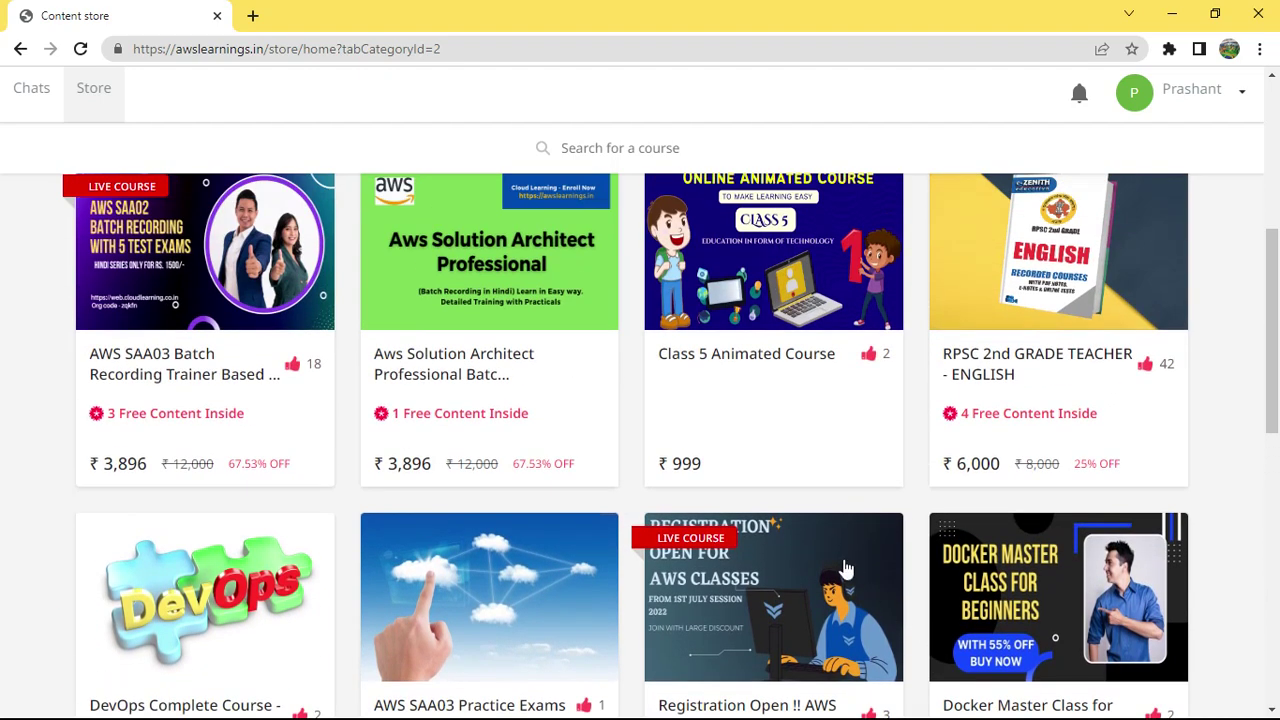
scroll(703, 513, "down", 2)
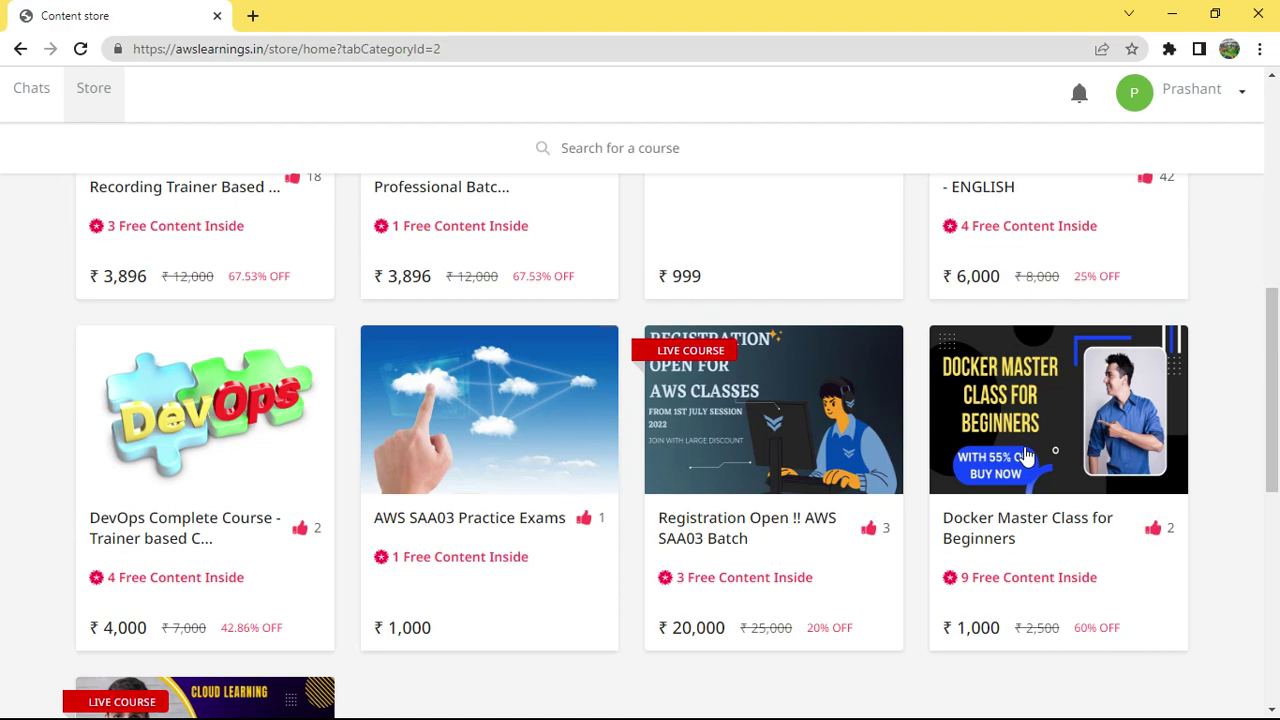
scroll(272, 585, "down", 2)
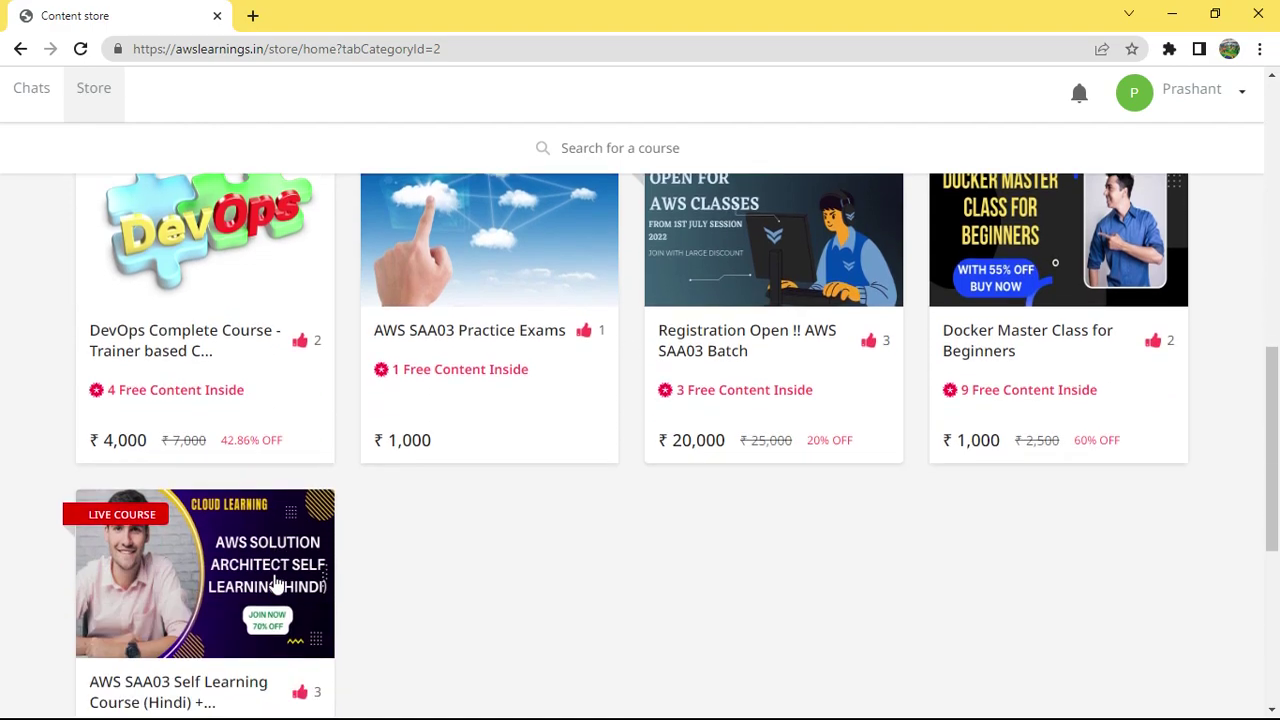
scroll(626, 634, "up", 10)
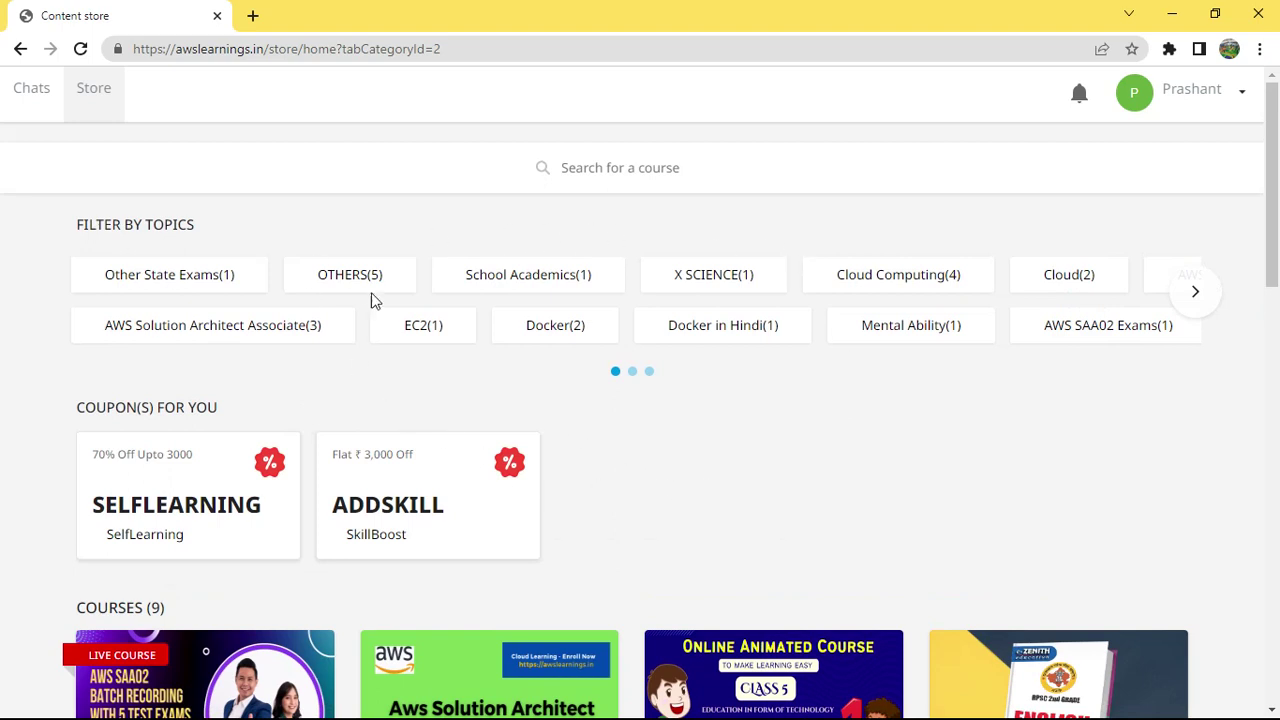
scroll(672, 510, "down", 3)
scroll(672, 510, "up", 3)
scroll(900, 480, "down", 8)
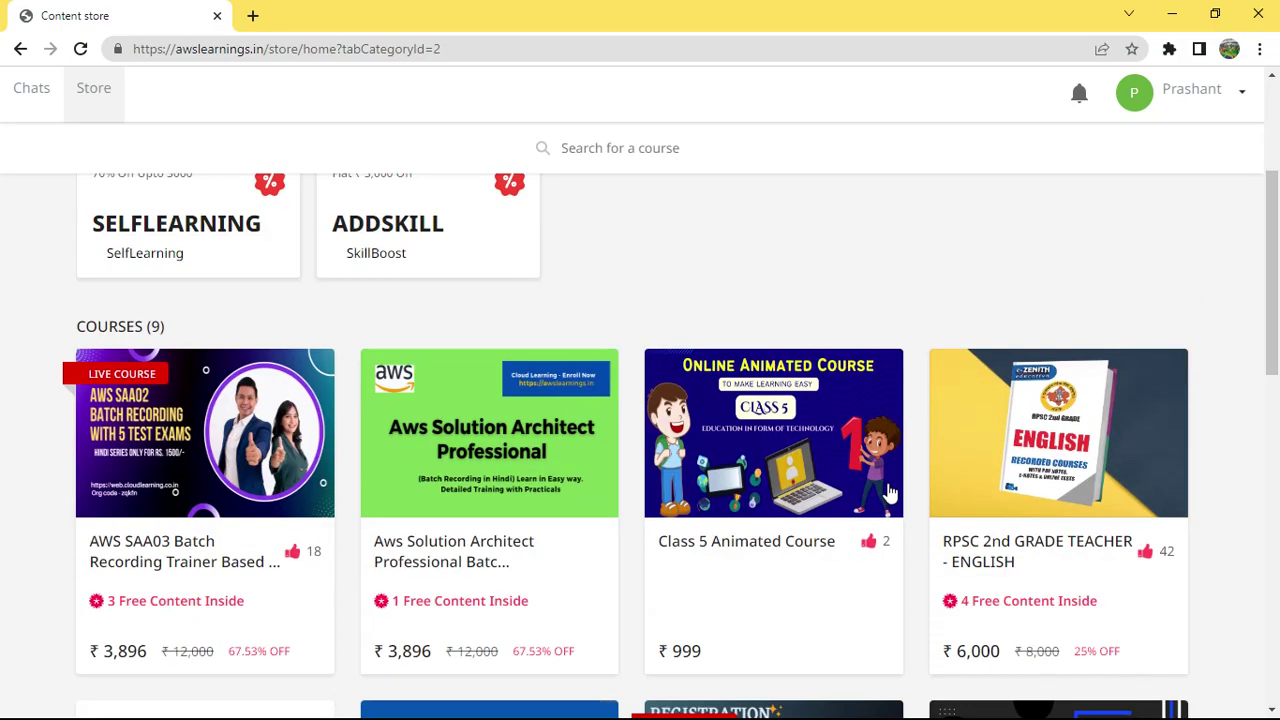
scroll(880, 512, "up", 6)
Minimize the Chrome windows to bring back IAM Identity Center's PowerUserAccess page in Edge.
left_click(1172, 14)
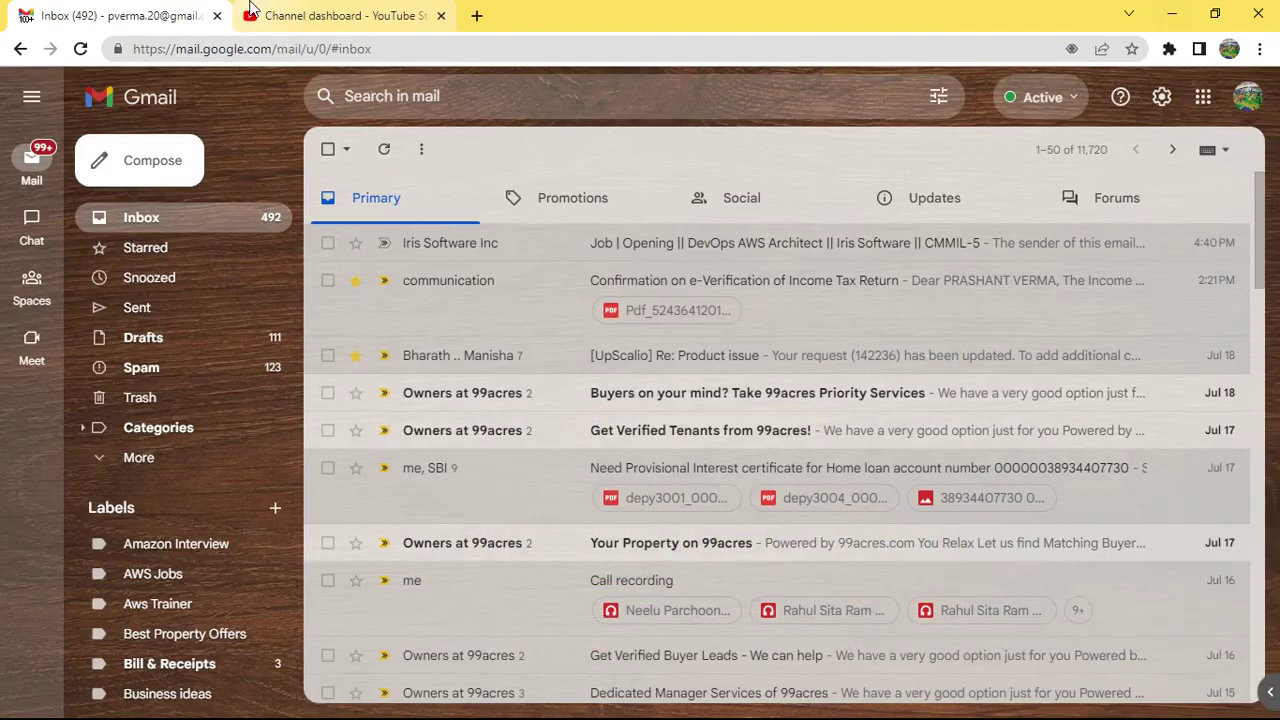
left_click(320, 15)
left_click(212, 16)
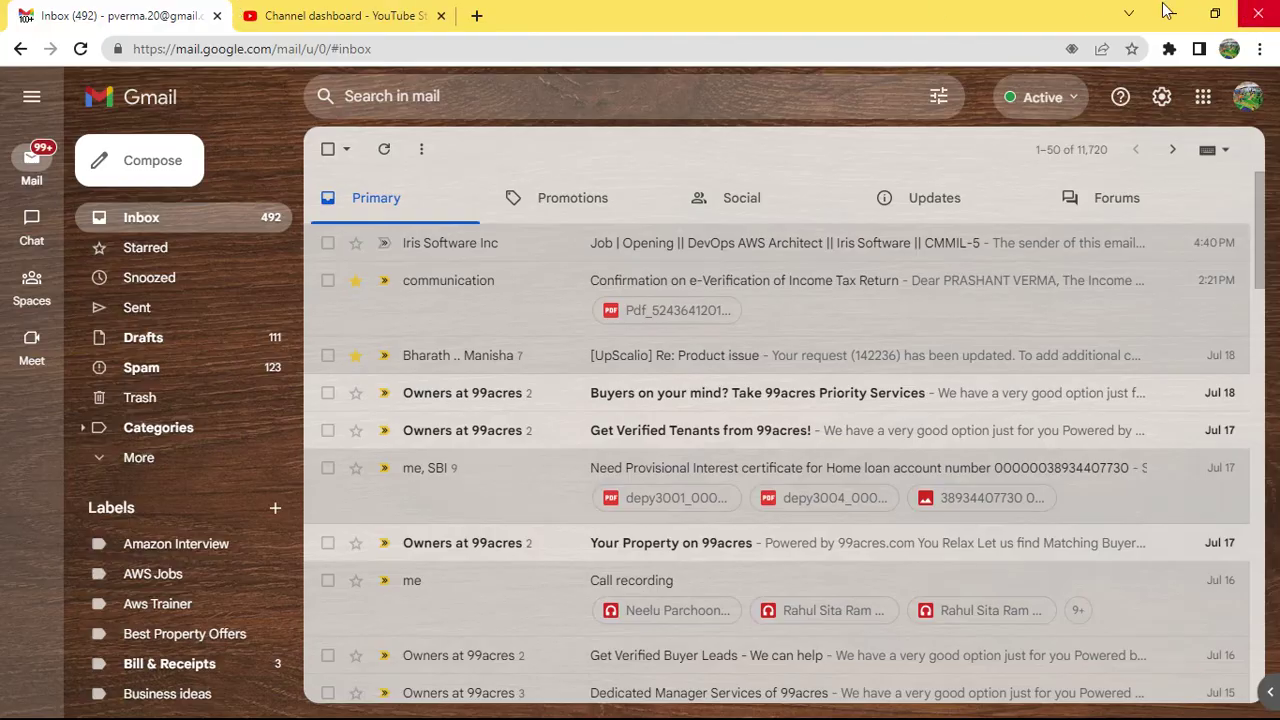
left_click(1172, 14)
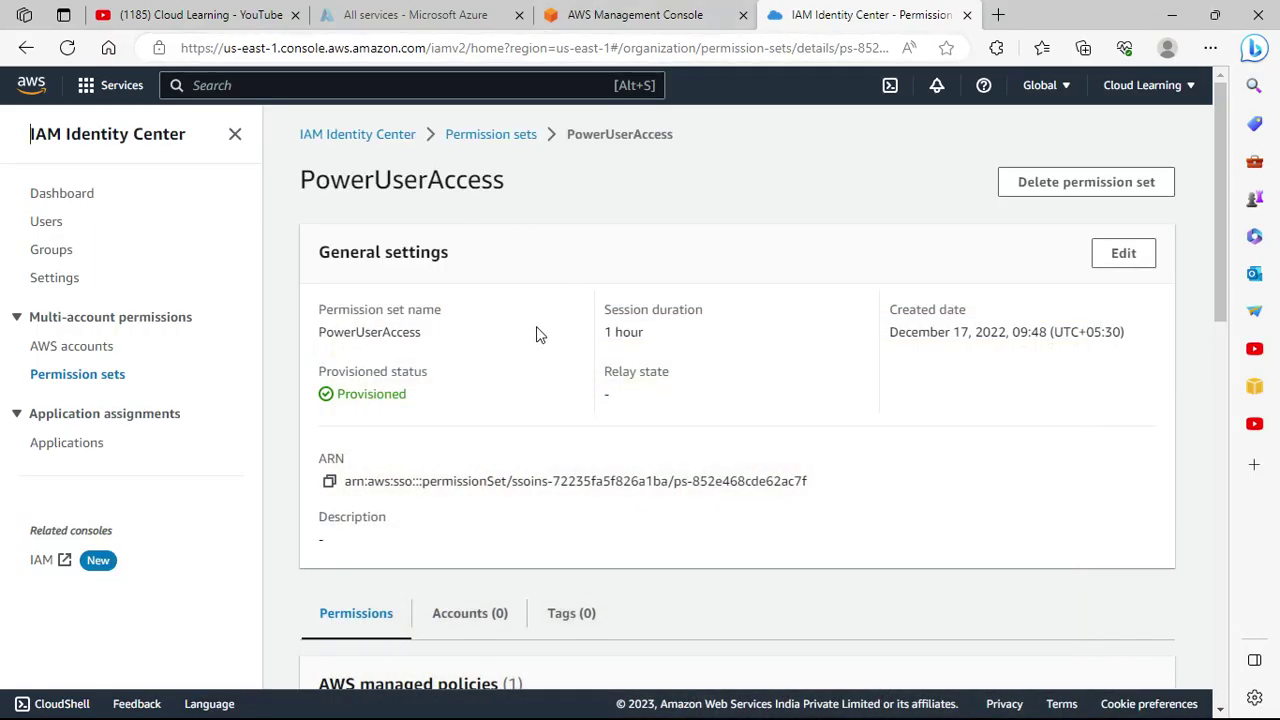
Open IAM Identity Center Settings and view the Authentication tab, where email OTP shows Disabled.
left_click(134, 140)
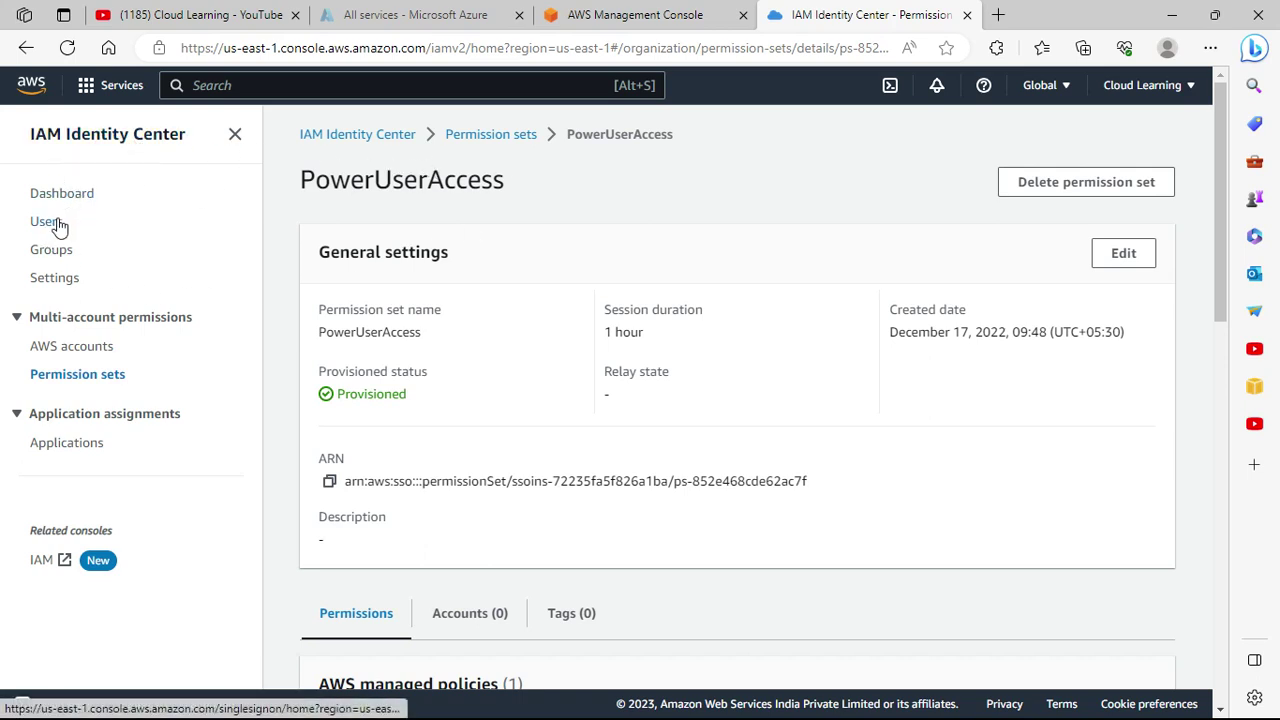
left_click(58, 287)
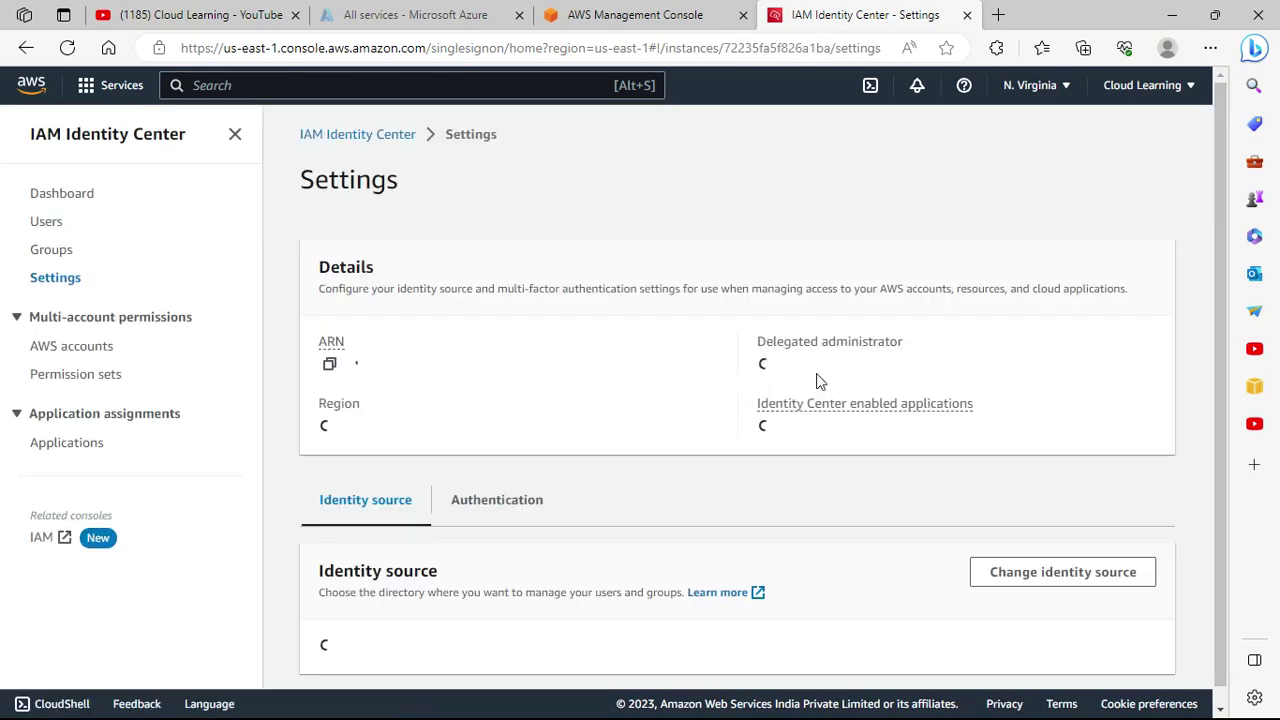
scroll(563, 466, "down", 2)
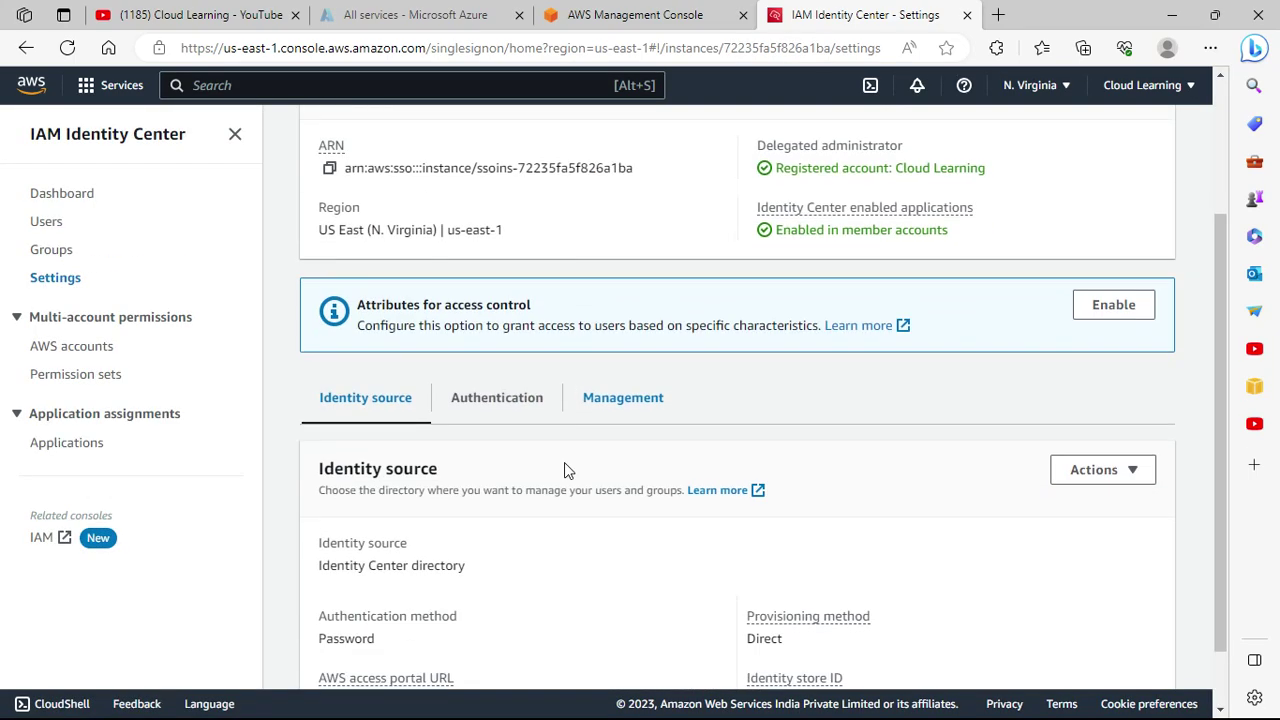
scroll(564, 464, "down", 1)
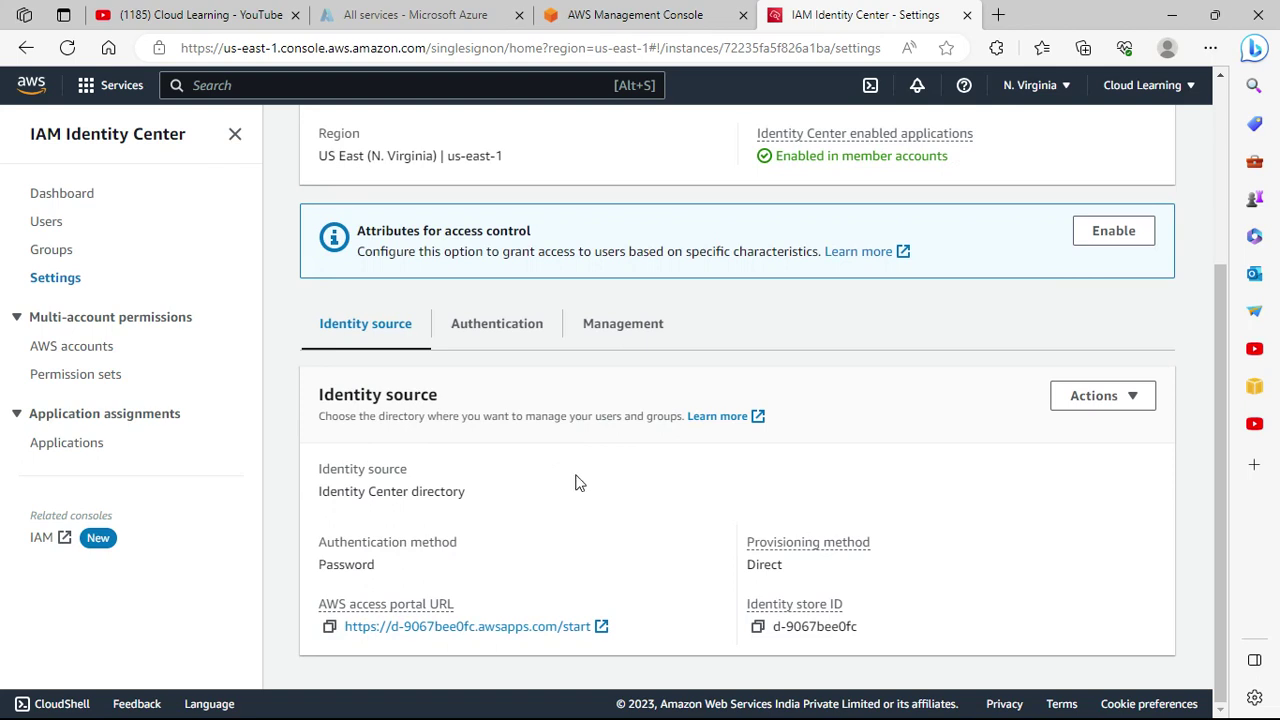
scroll(608, 550, "up", 1)
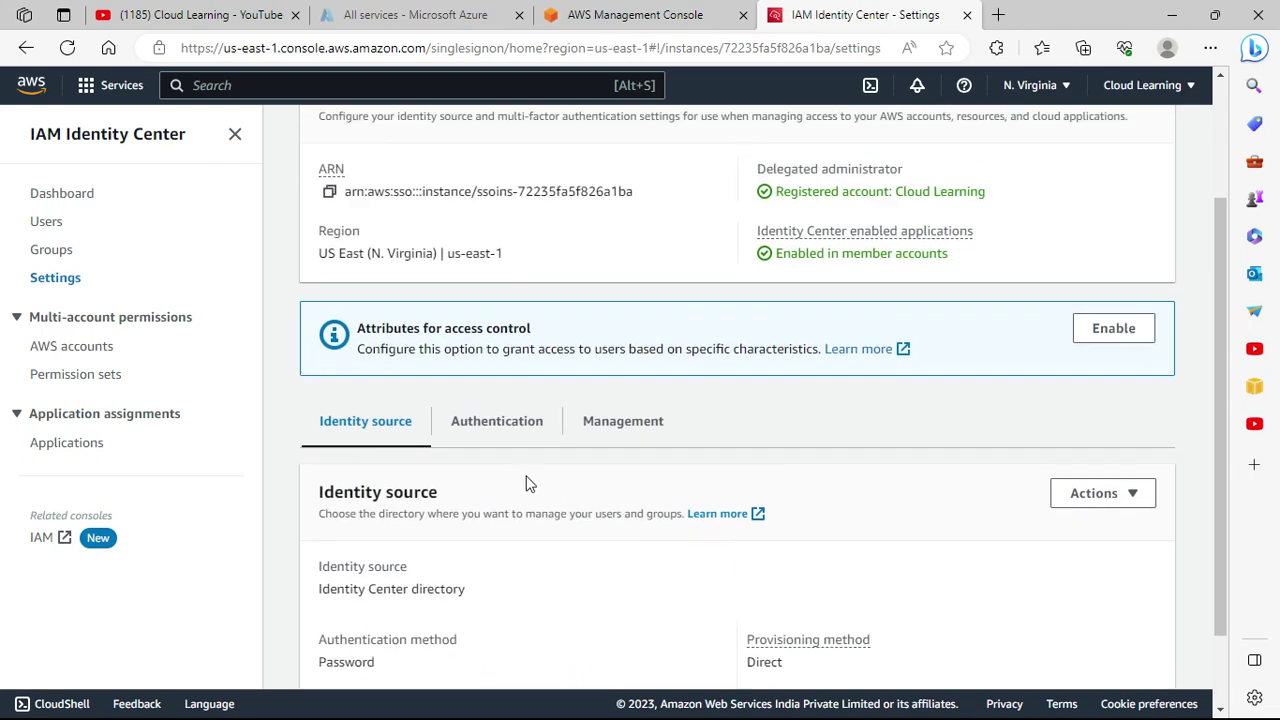
scroll(529, 484, "down", 1)
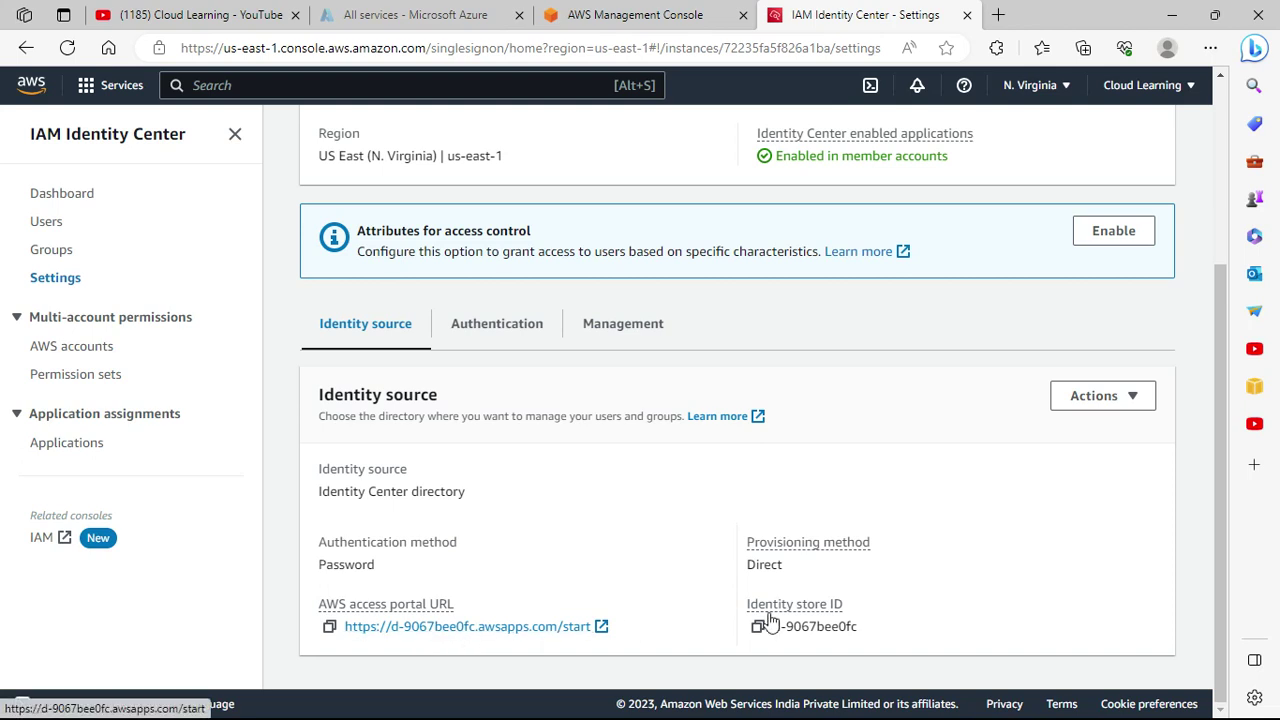
left_click(497, 328)
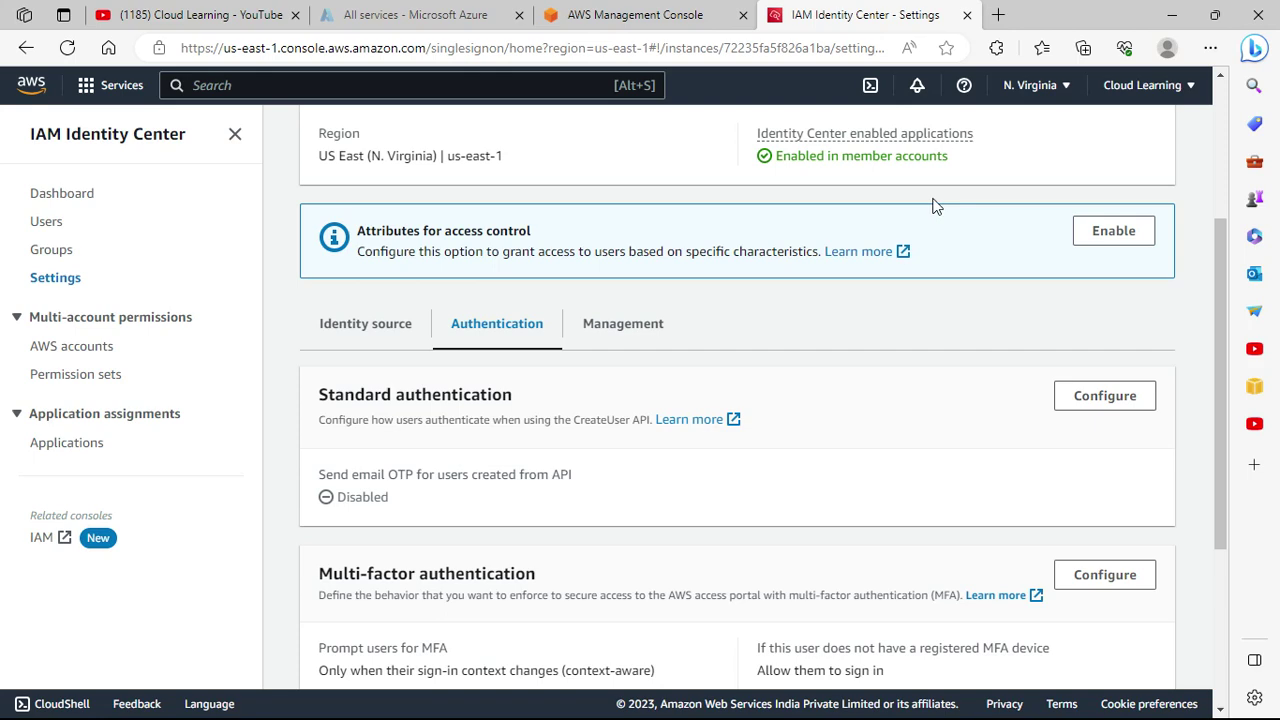
Turn on Send email OTP for CreateUser API users under Standard authentication and save.
scroll(887, 307, "down", 1)
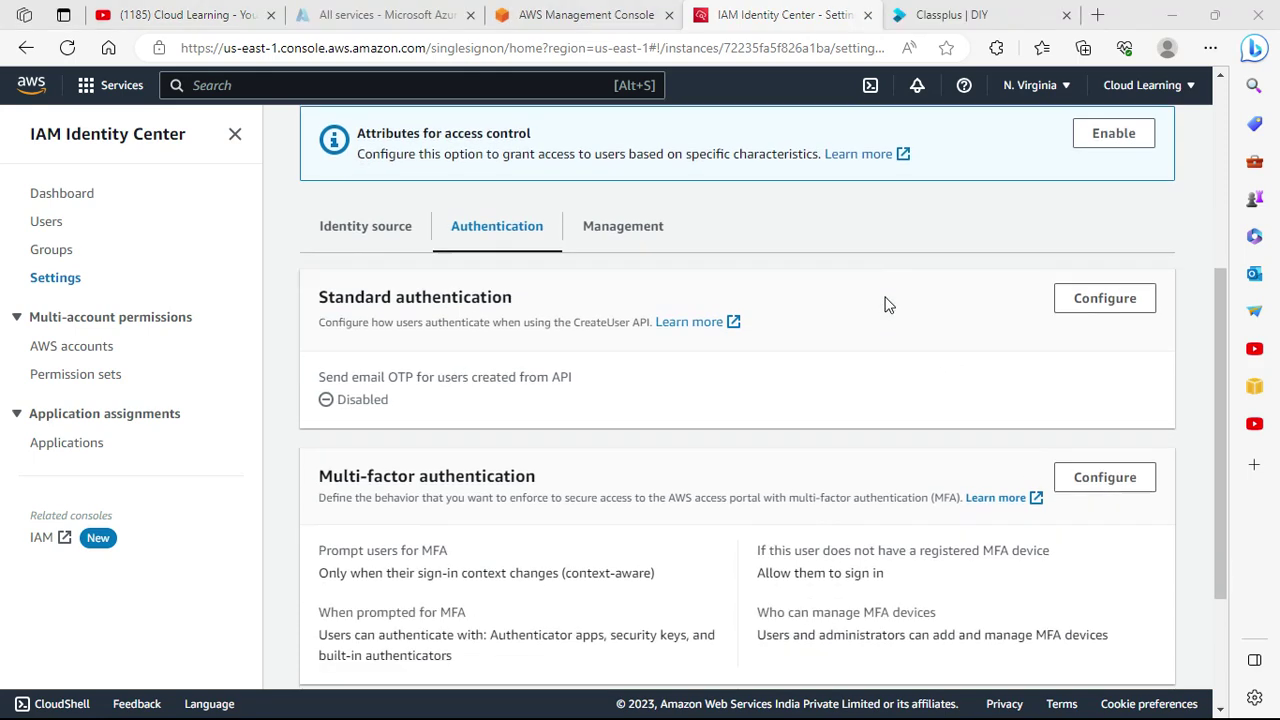
left_click(1073, 298)
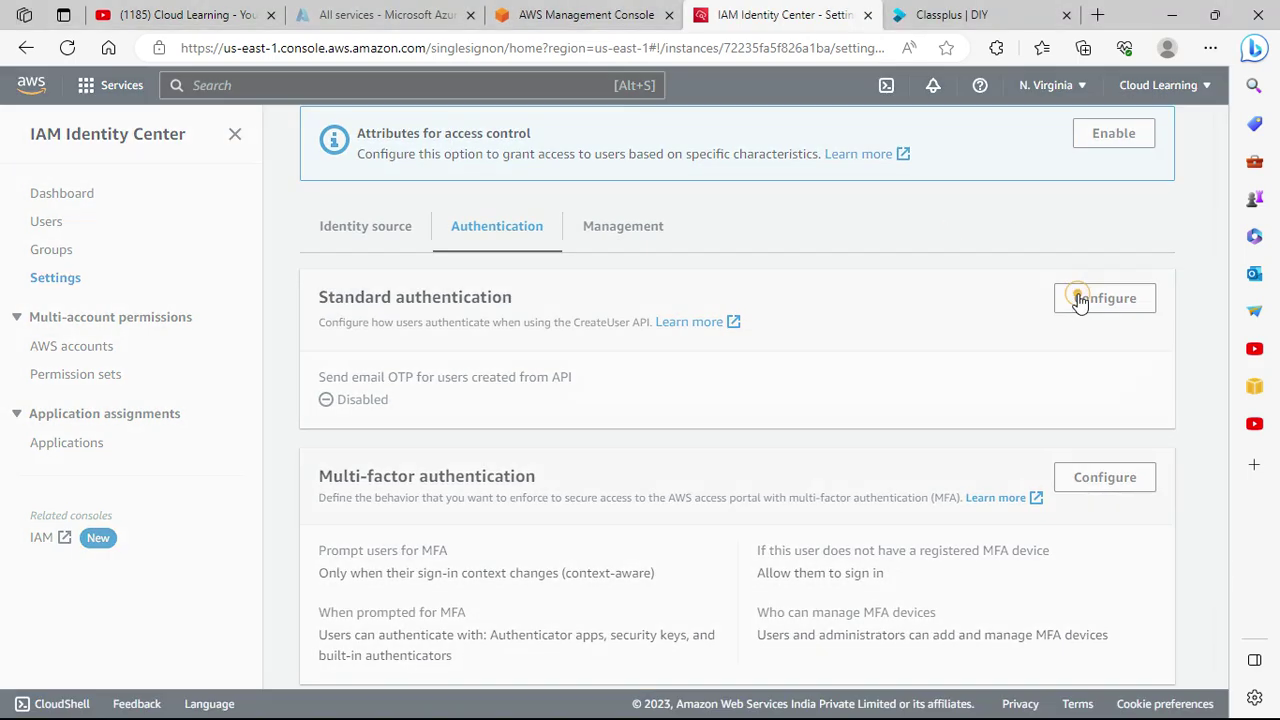
left_click(359, 446)
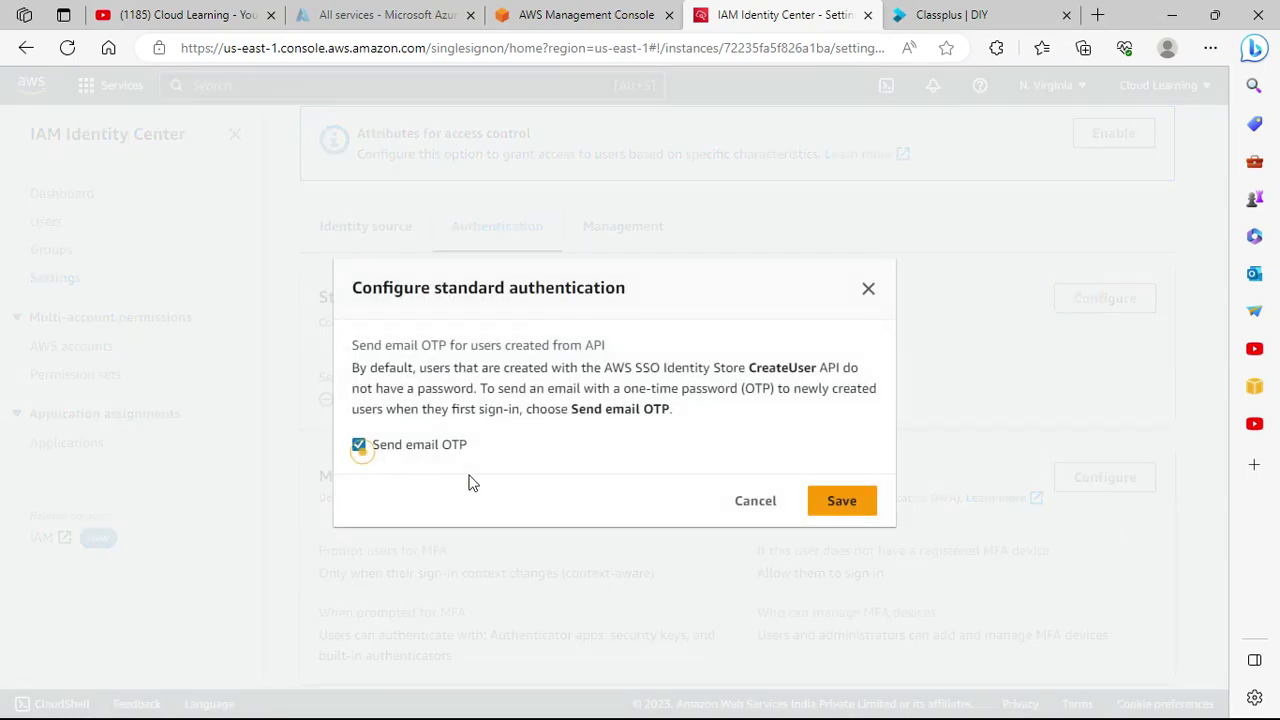
left_click(860, 502)
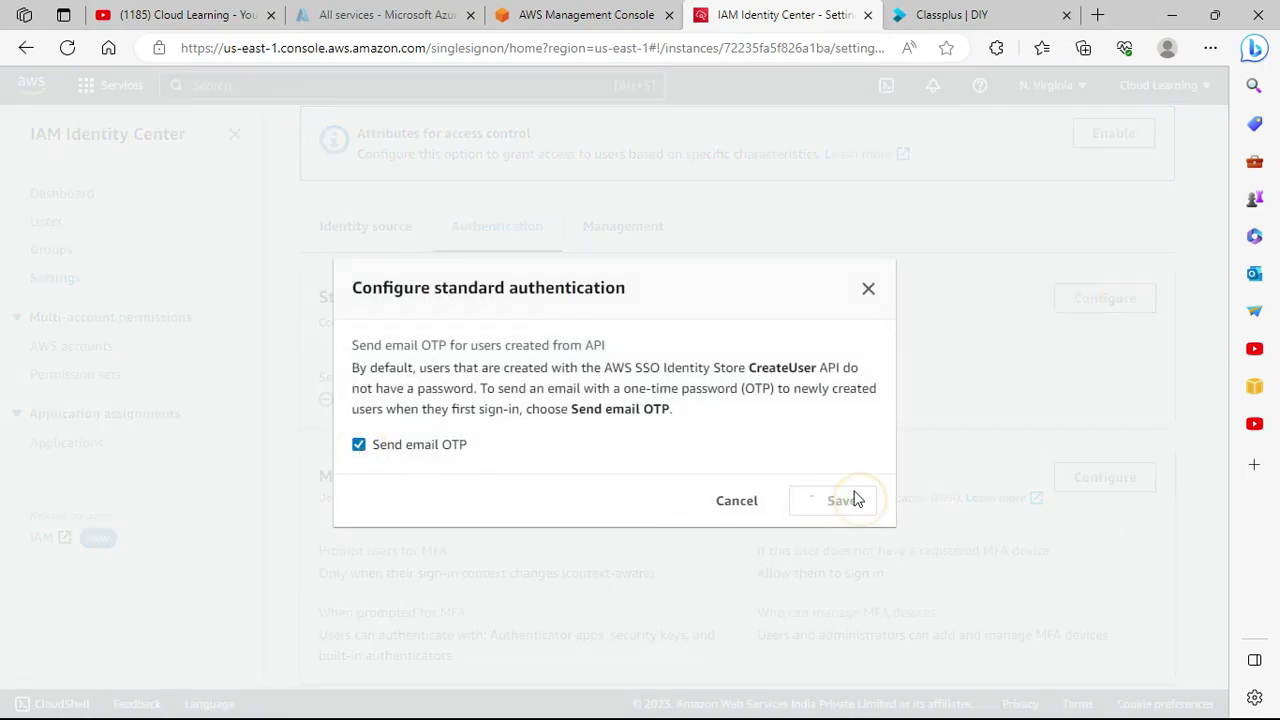
scroll(757, 436, "down", 4)
scroll(757, 436, "down", 2)
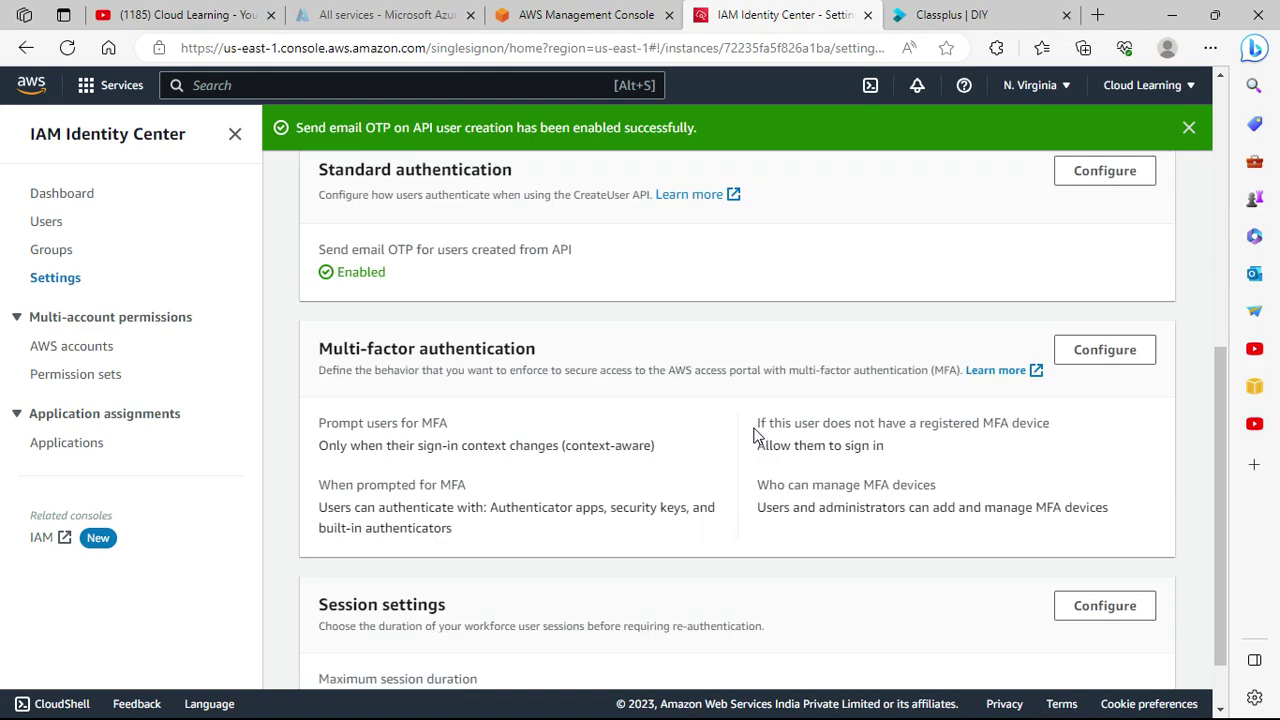
scroll(746, 432, "up", 2)
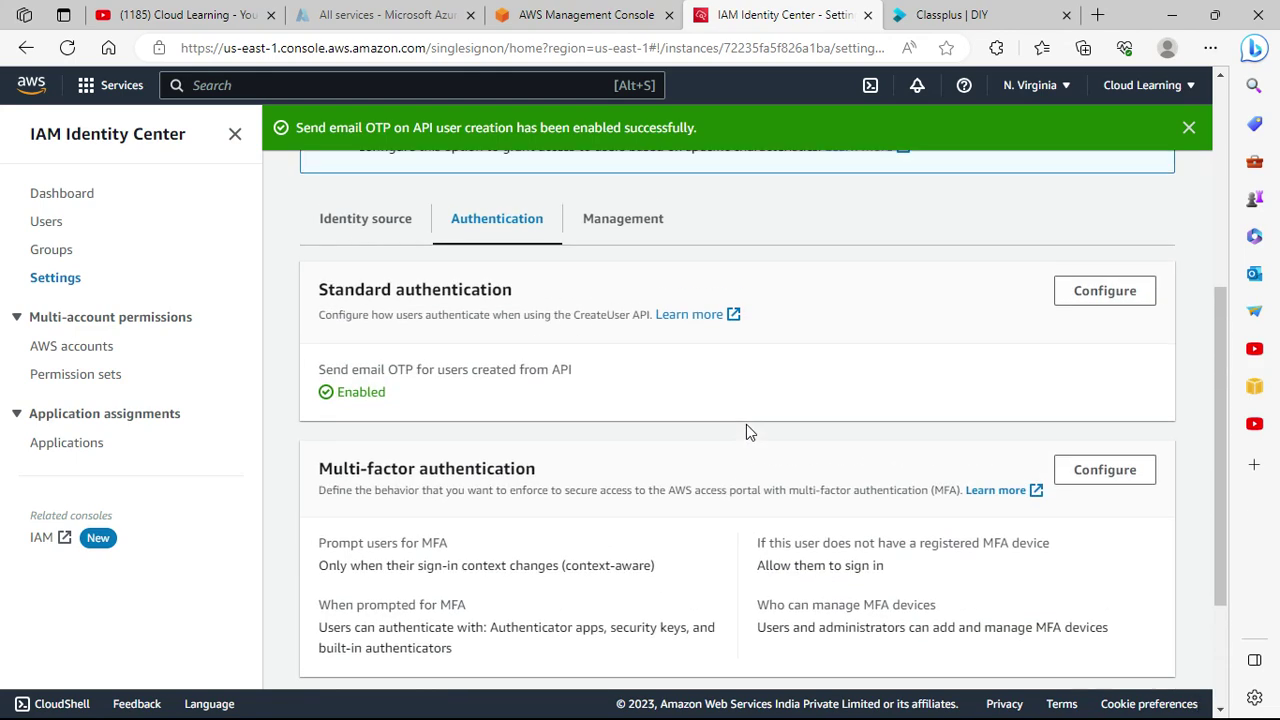
scroll(746, 432, "down", 1)
scroll(746, 432, "up", 1)
scroll(658, 389, "down", 2)
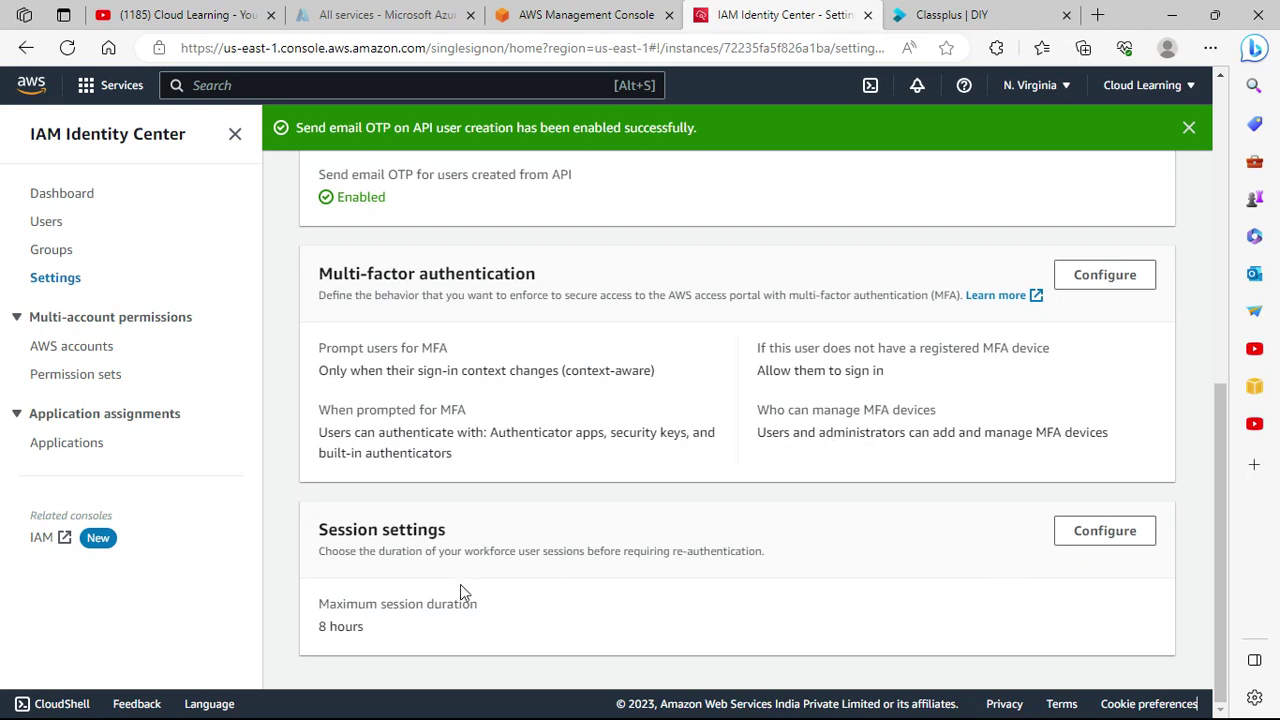
scroll(605, 638, "up", 3)
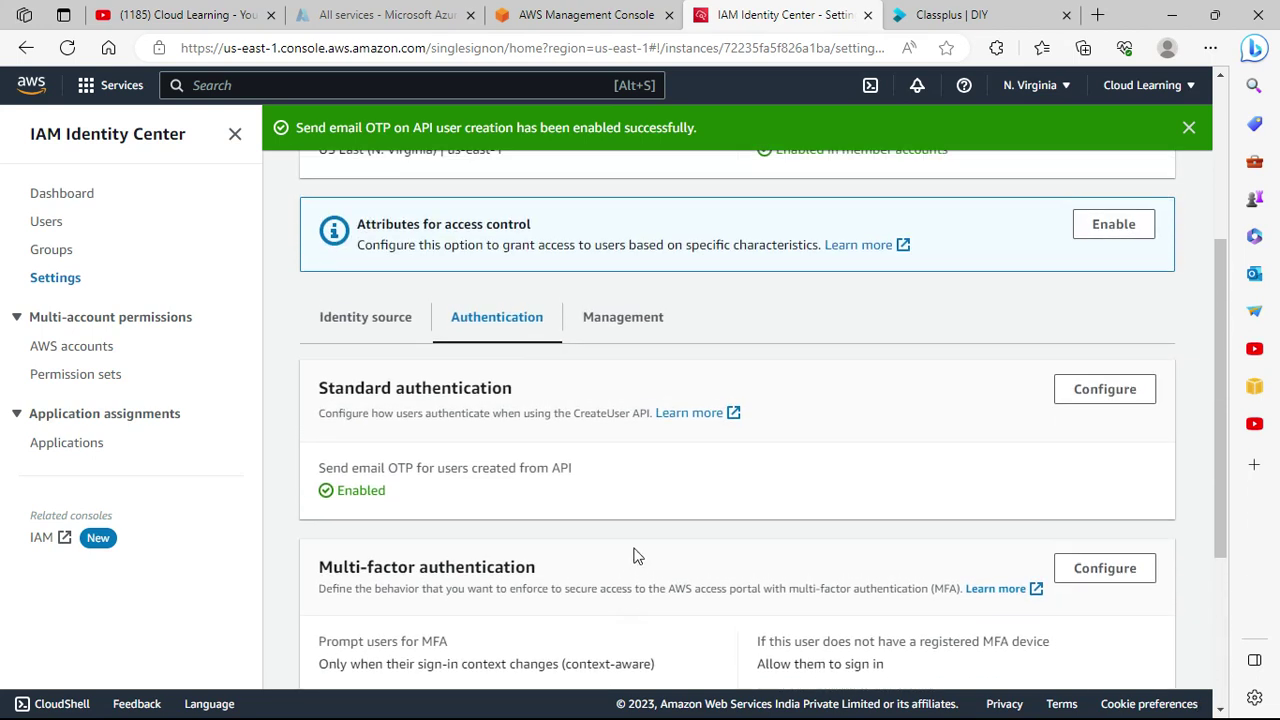
Glance at the Management and Identity source tabs, then go to the empty Applications page.
left_click(623, 330)
scroll(646, 417, "down", 2)
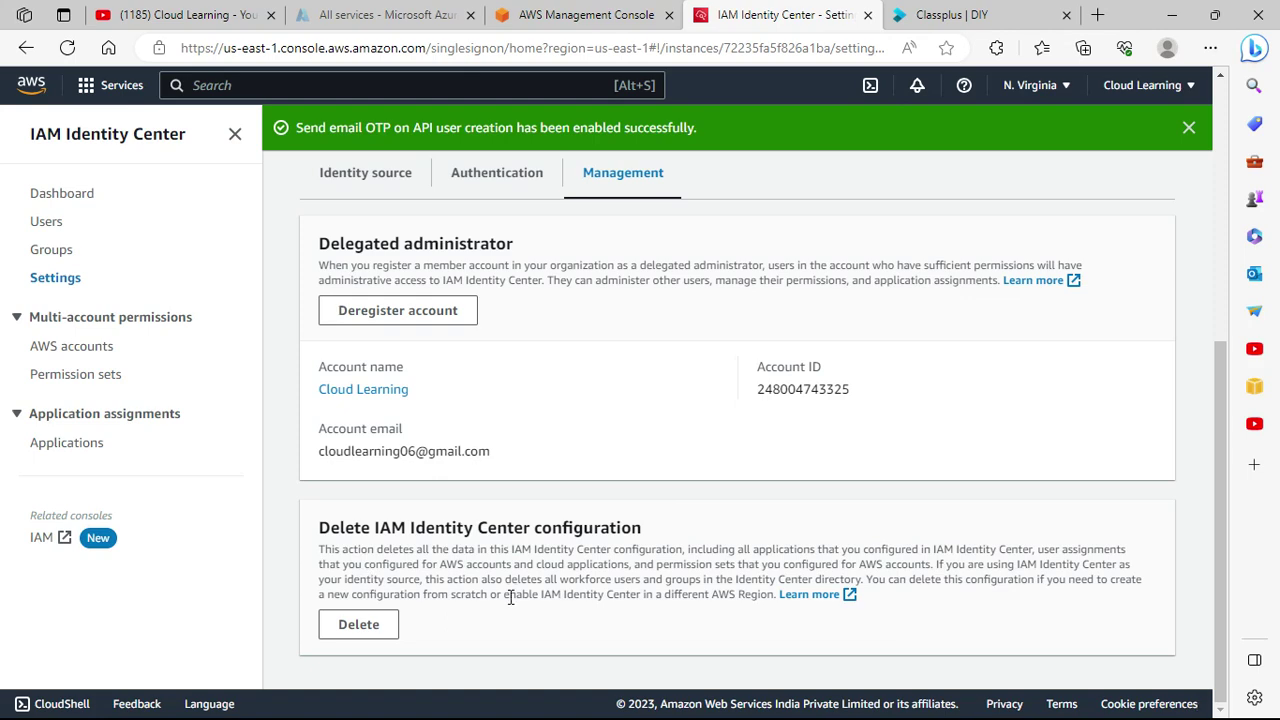
scroll(491, 368, "up", 3)
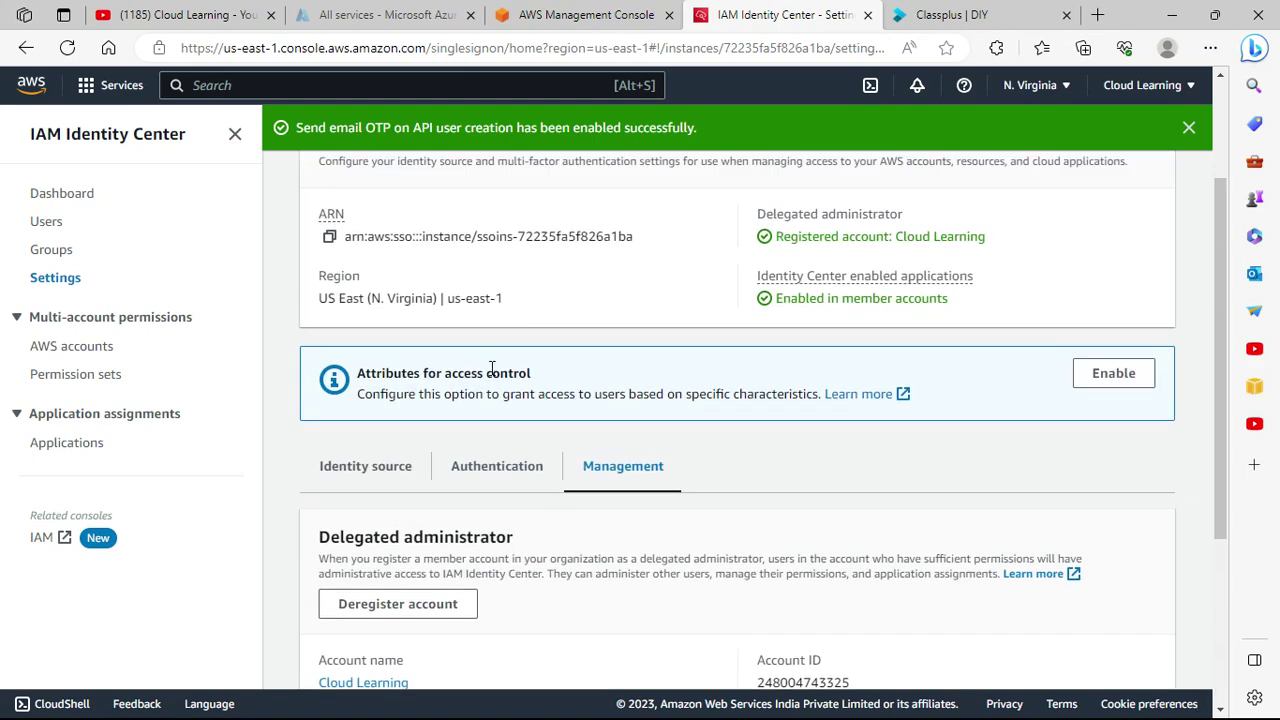
left_click(383, 468)
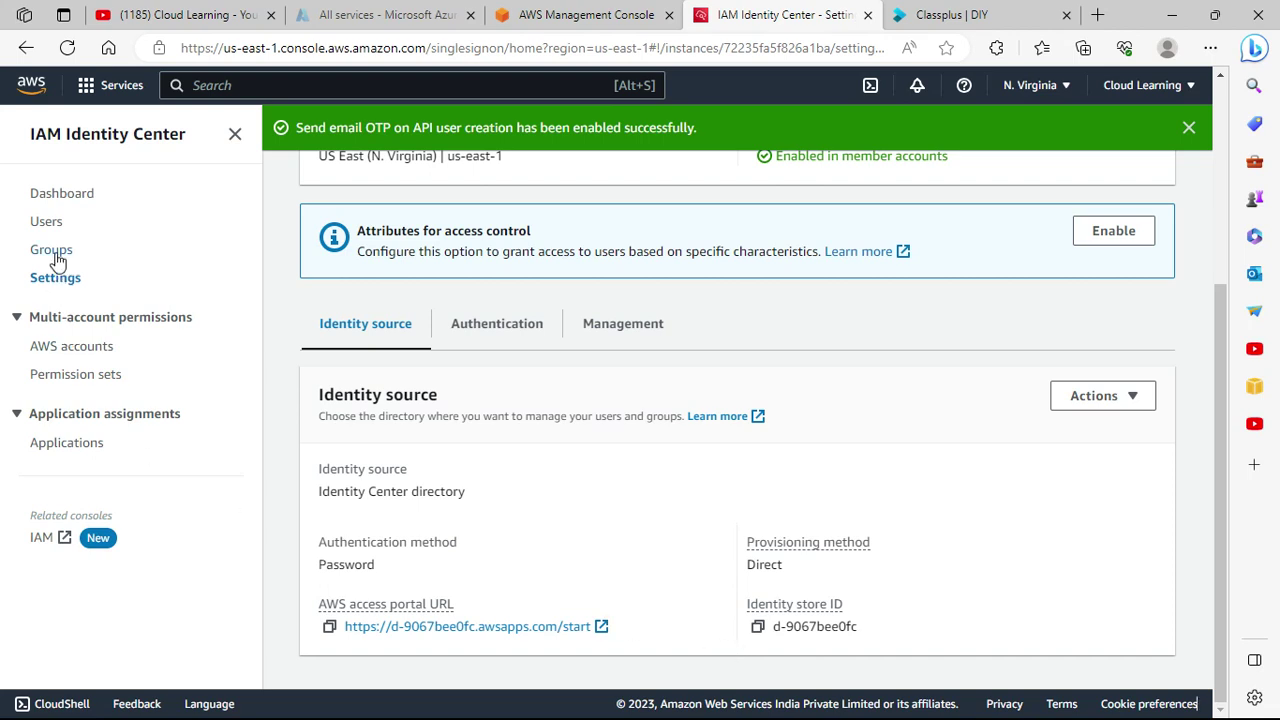
left_click(80, 455)
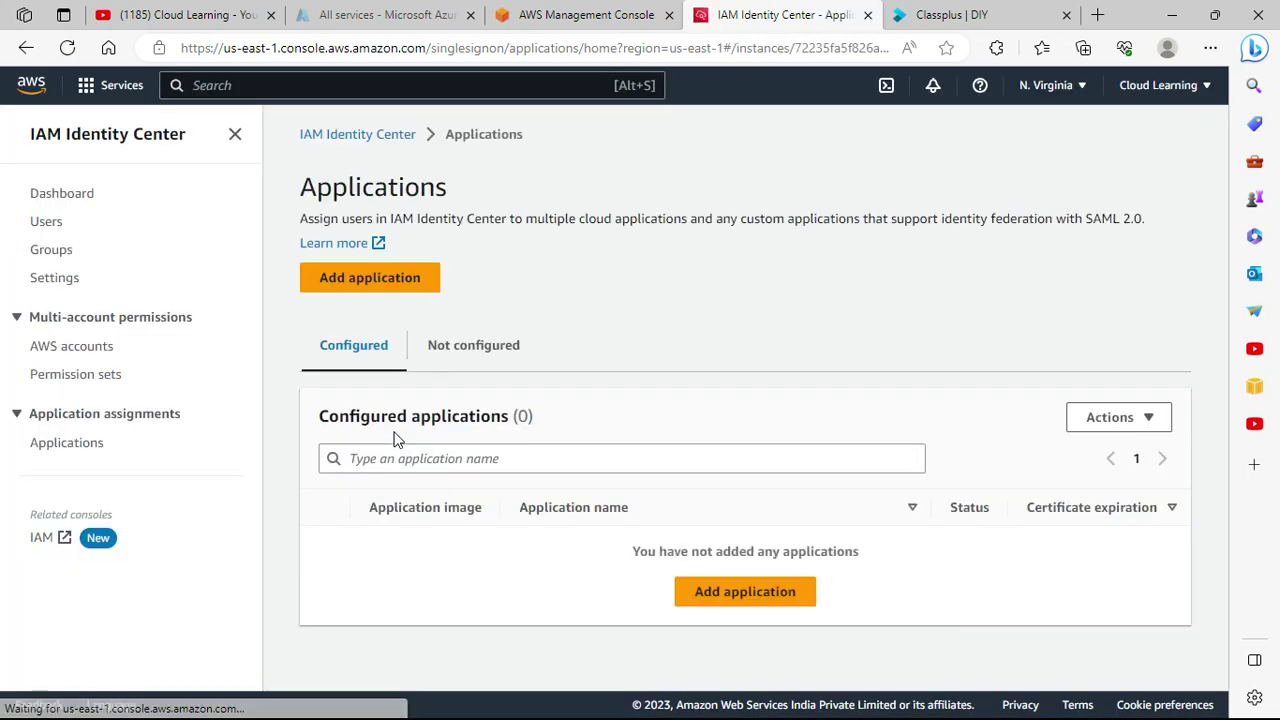
left_click(362, 277)
scroll(763, 363, "down", 2)
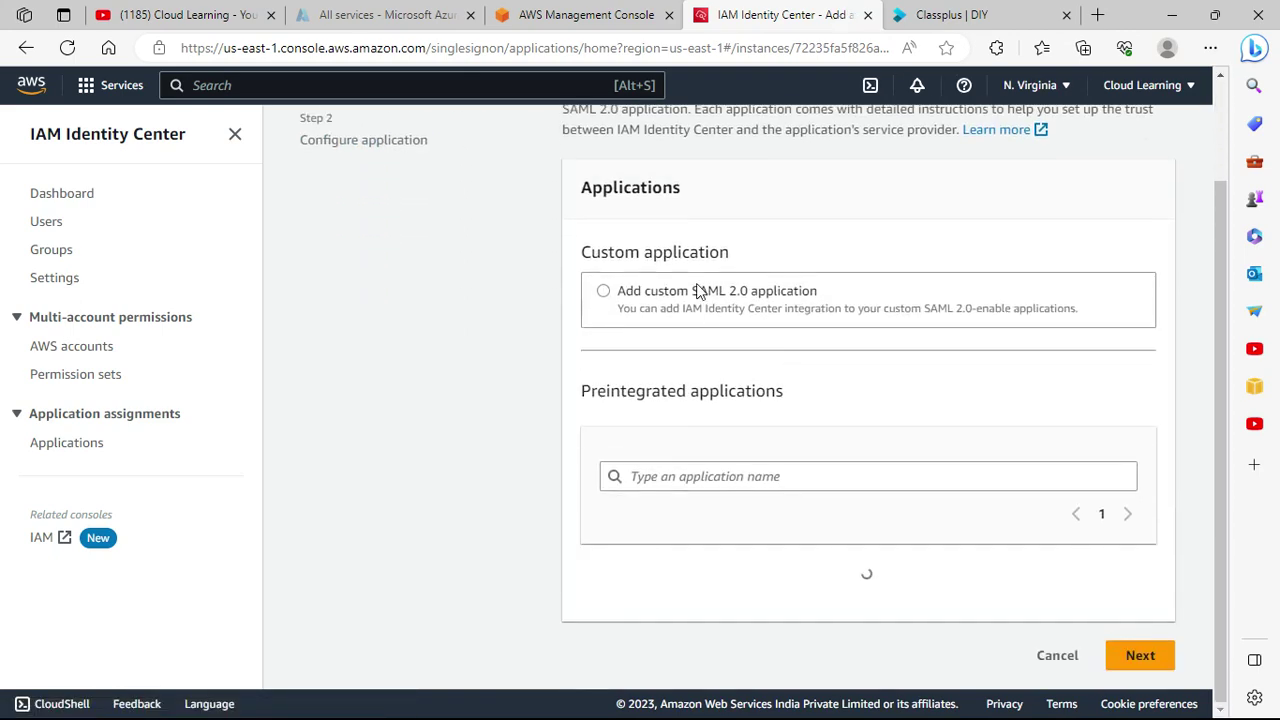
left_click(766, 303)
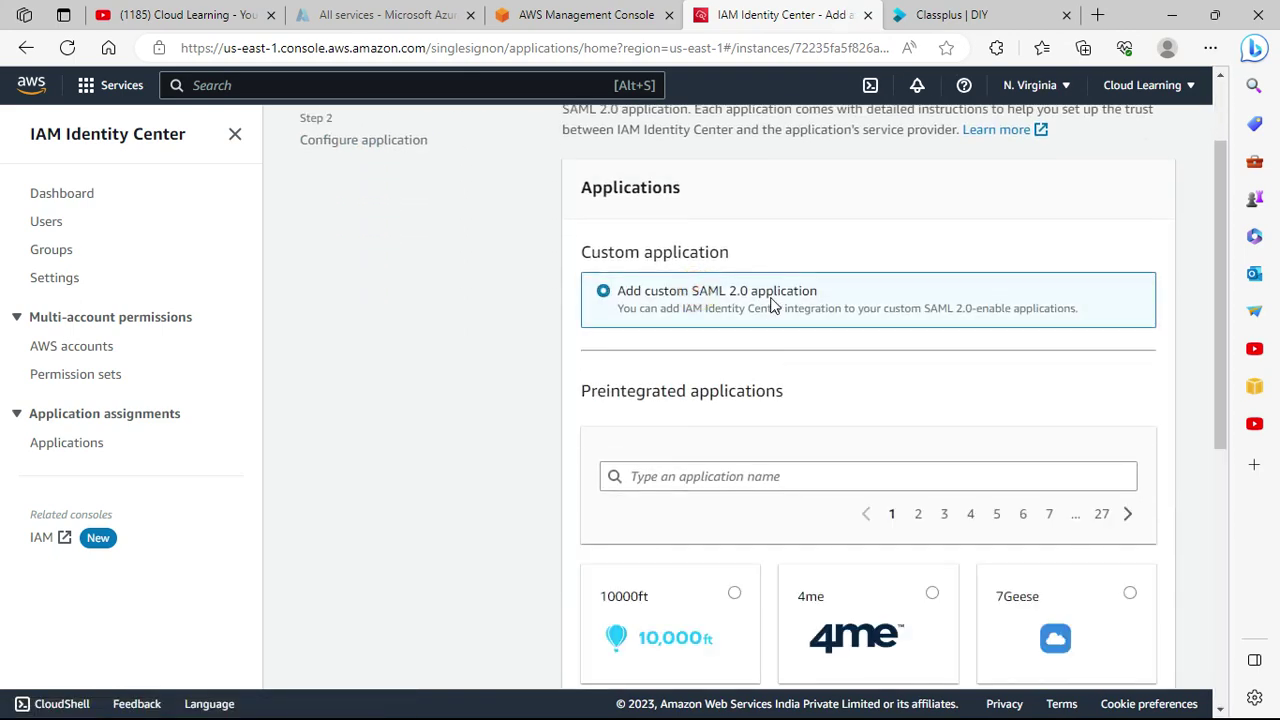
scroll(773, 310, "down", 3)
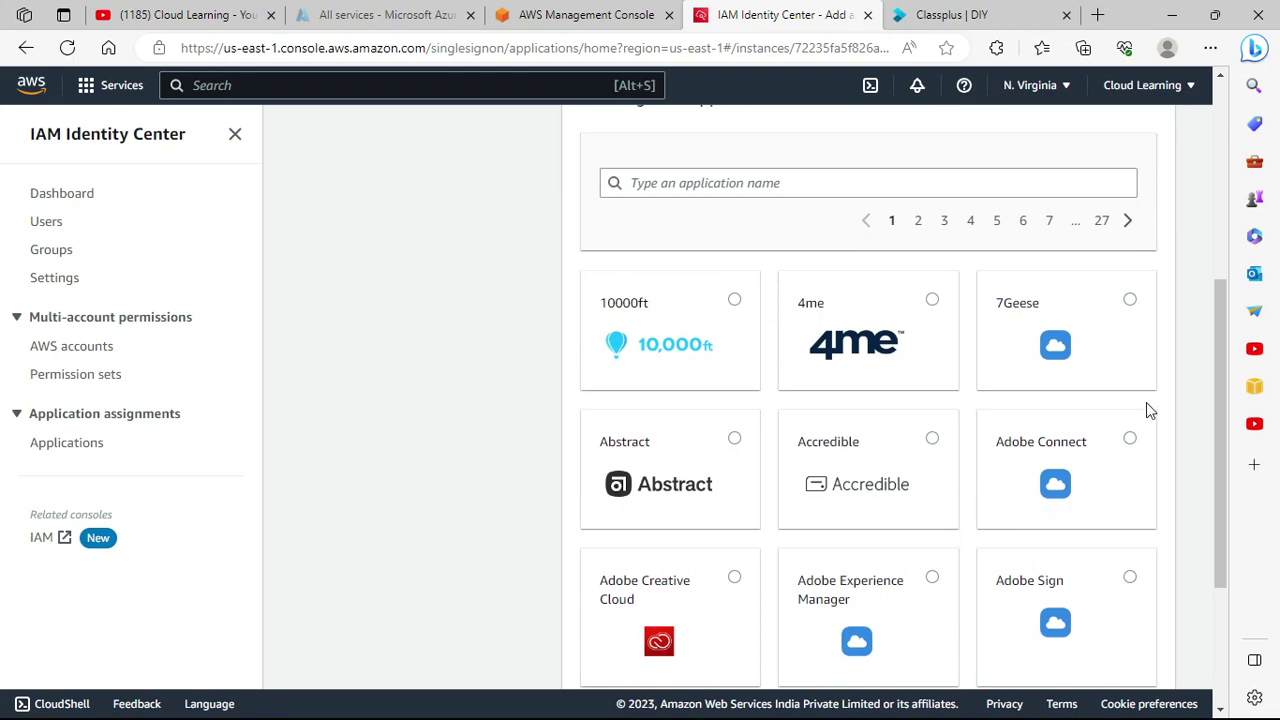
scroll(1098, 376, "down", 2)
scroll(1091, 378, "up", 3)
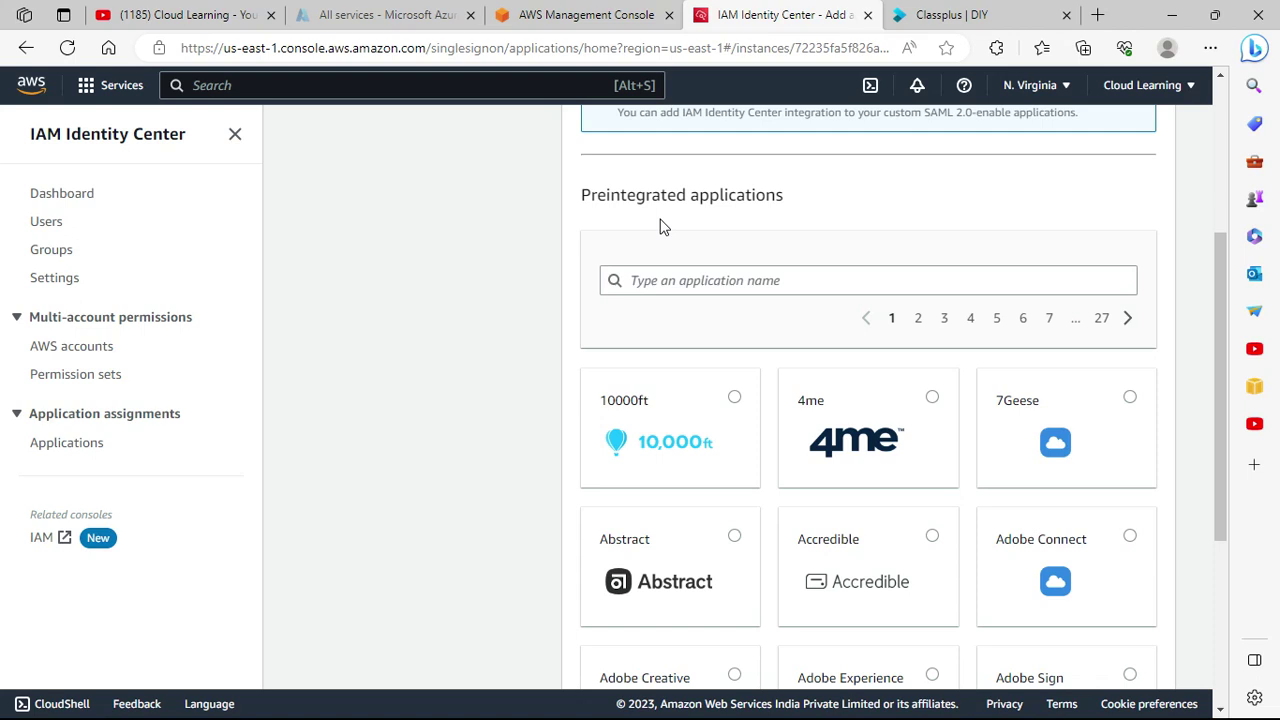
scroll(663, 240, "down", 4)
scroll(1013, 348, "up", 2)
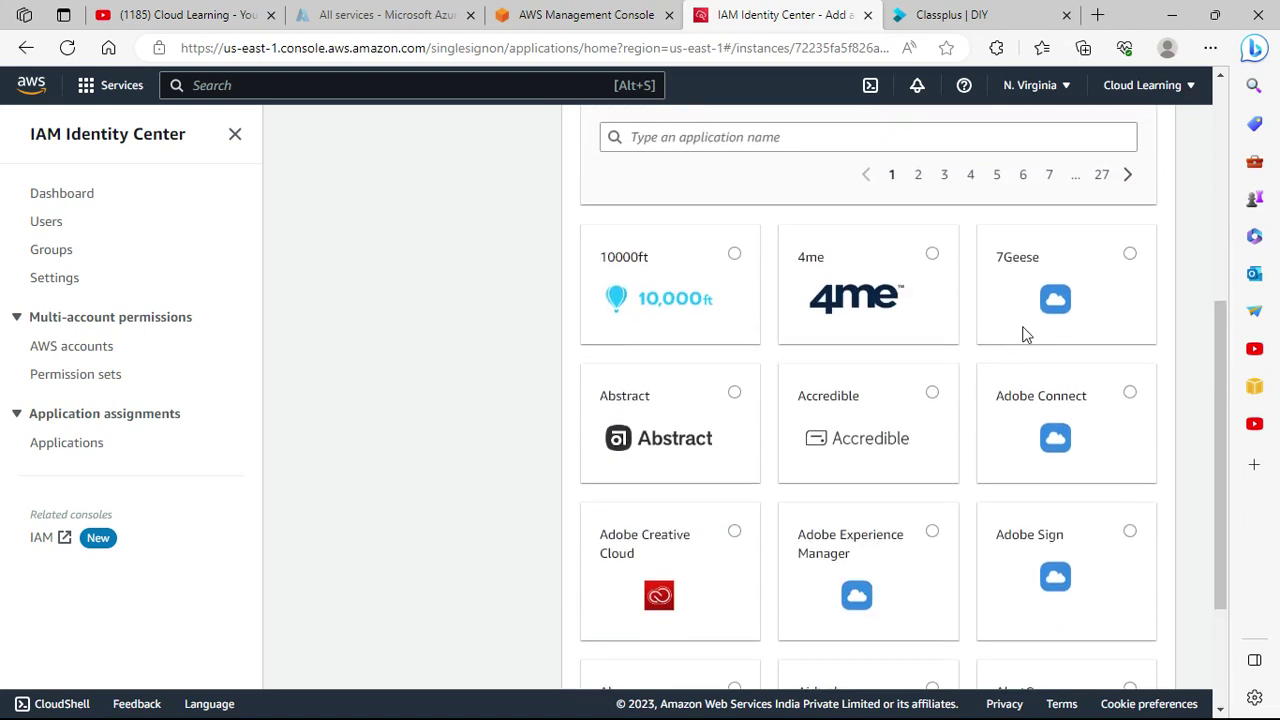
left_click(1136, 406)
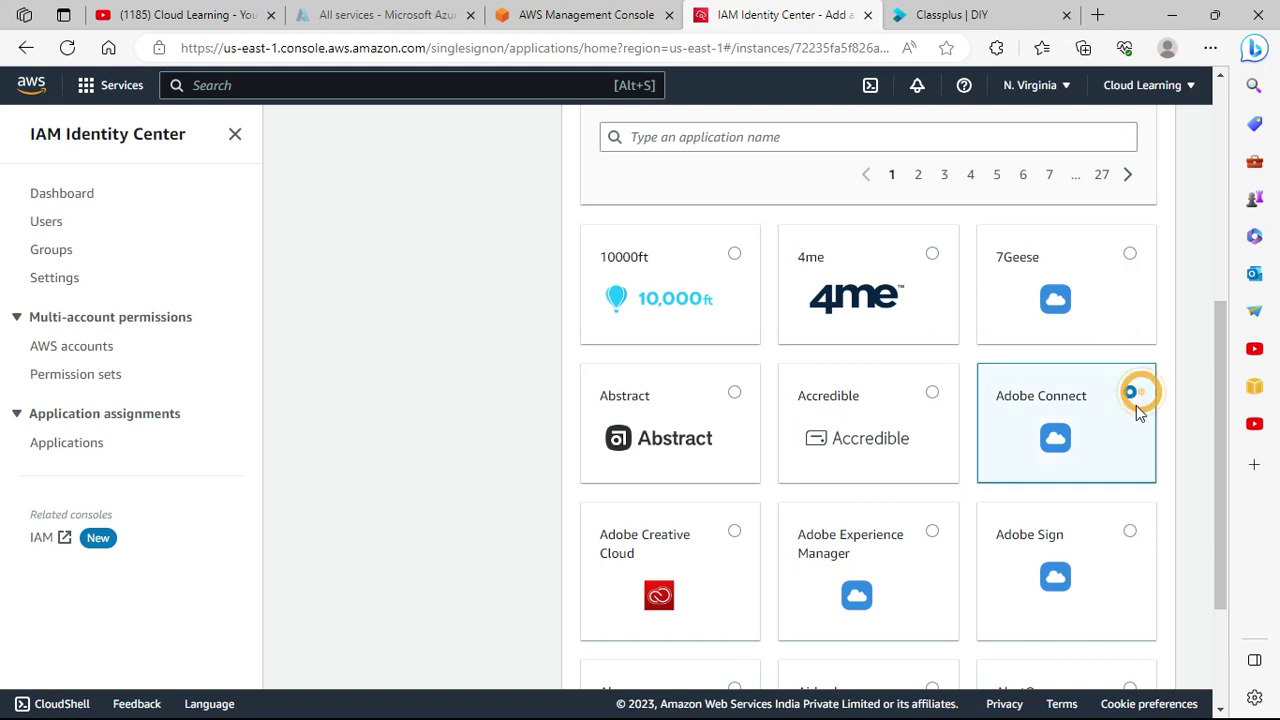
scroll(1136, 410, "down", 3)
left_click(1137, 654)
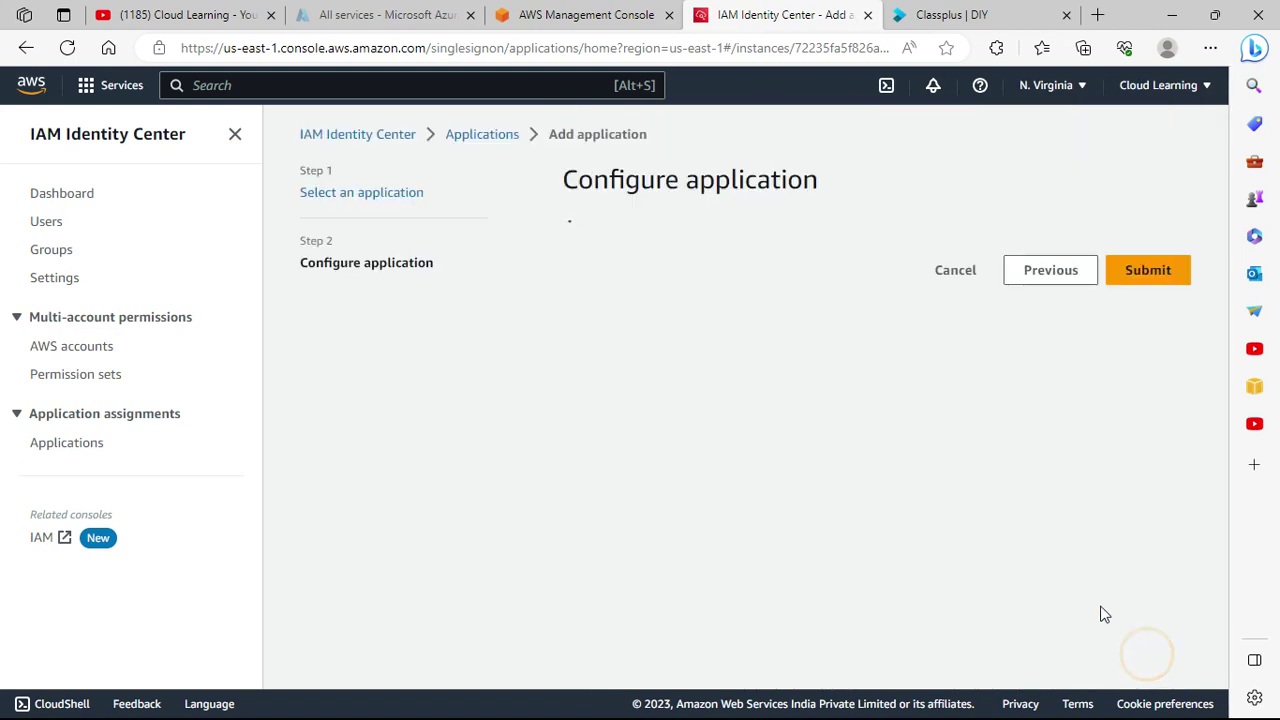
scroll(855, 363, "down", 1)
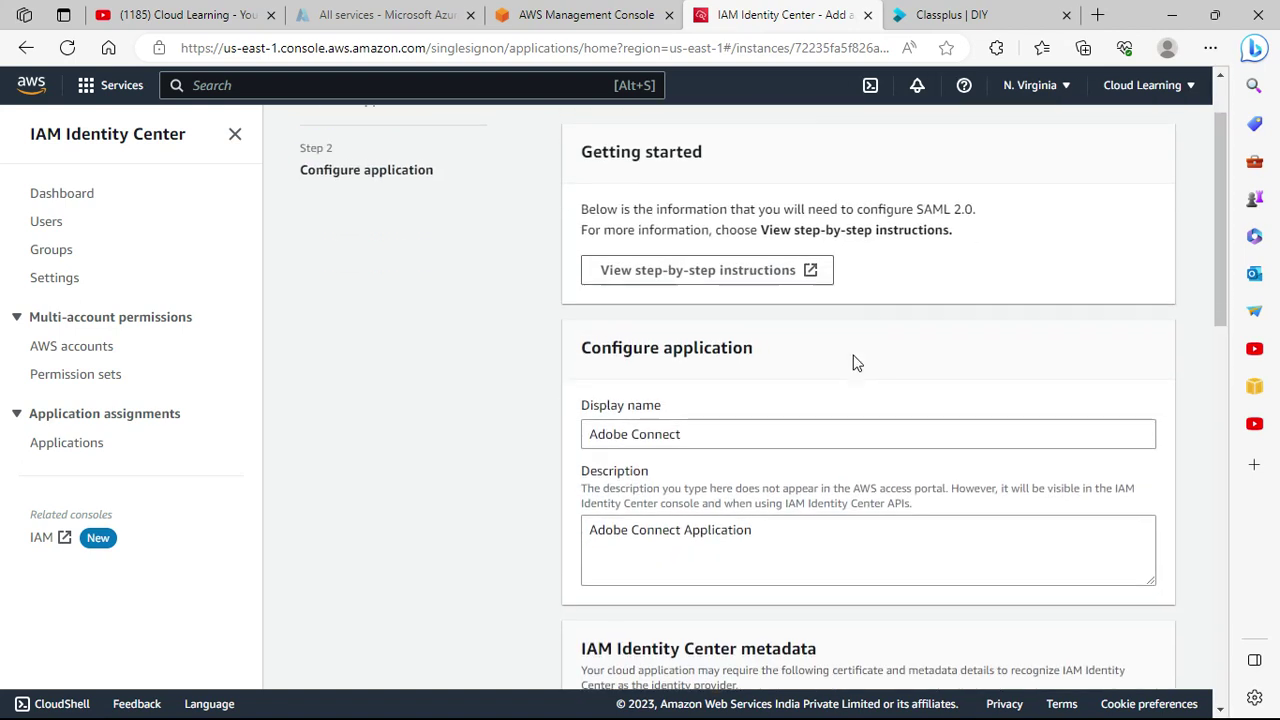
scroll(855, 363, "down", 1)
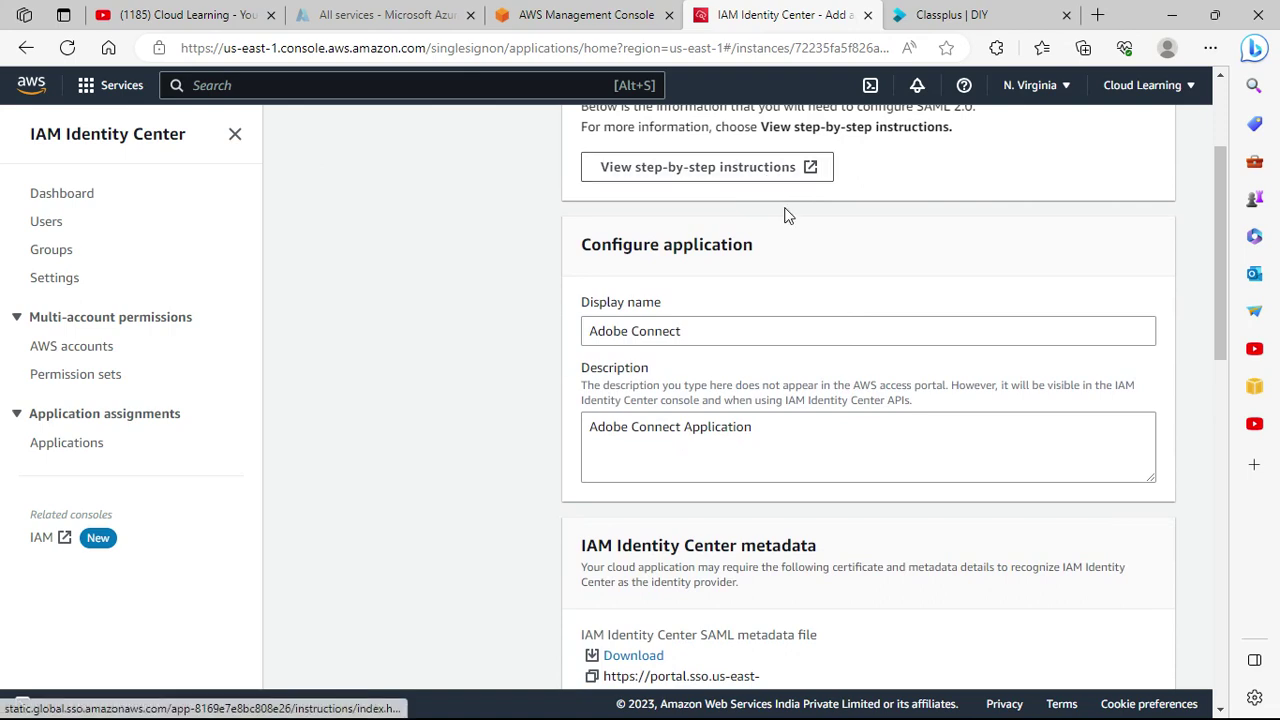
scroll(823, 391, "down", 4)
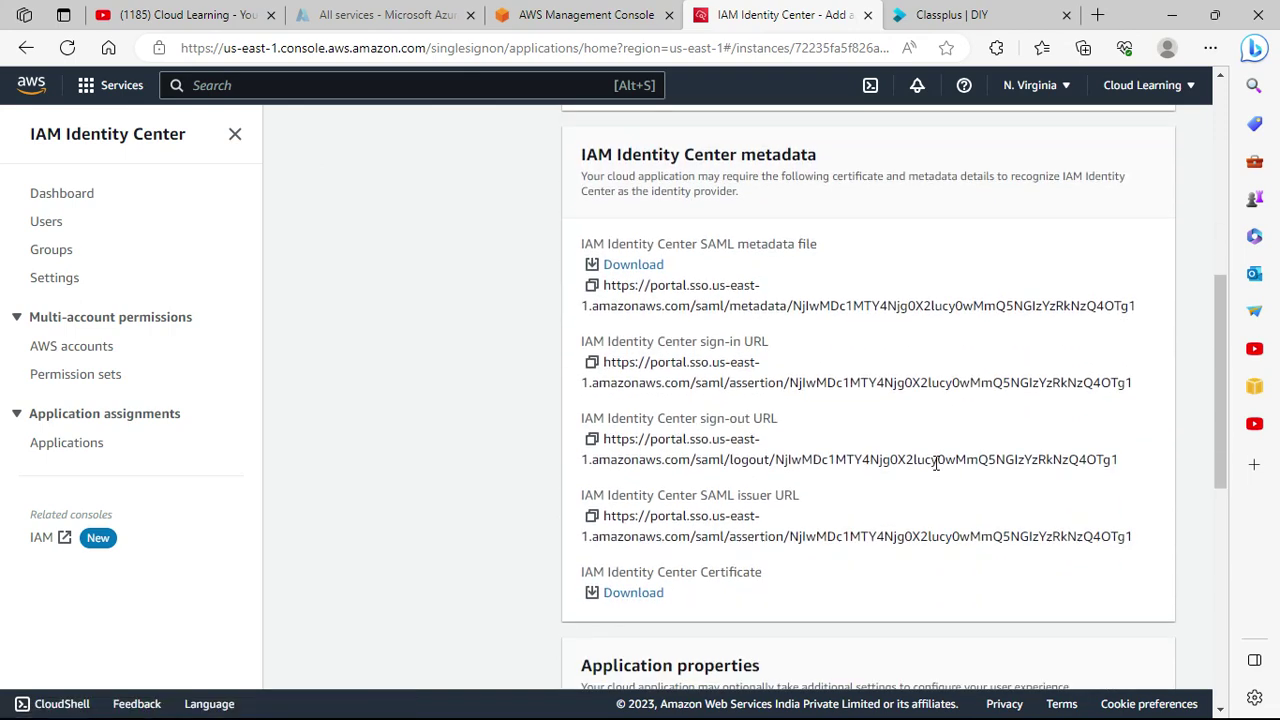
scroll(935, 465, "down", 6)
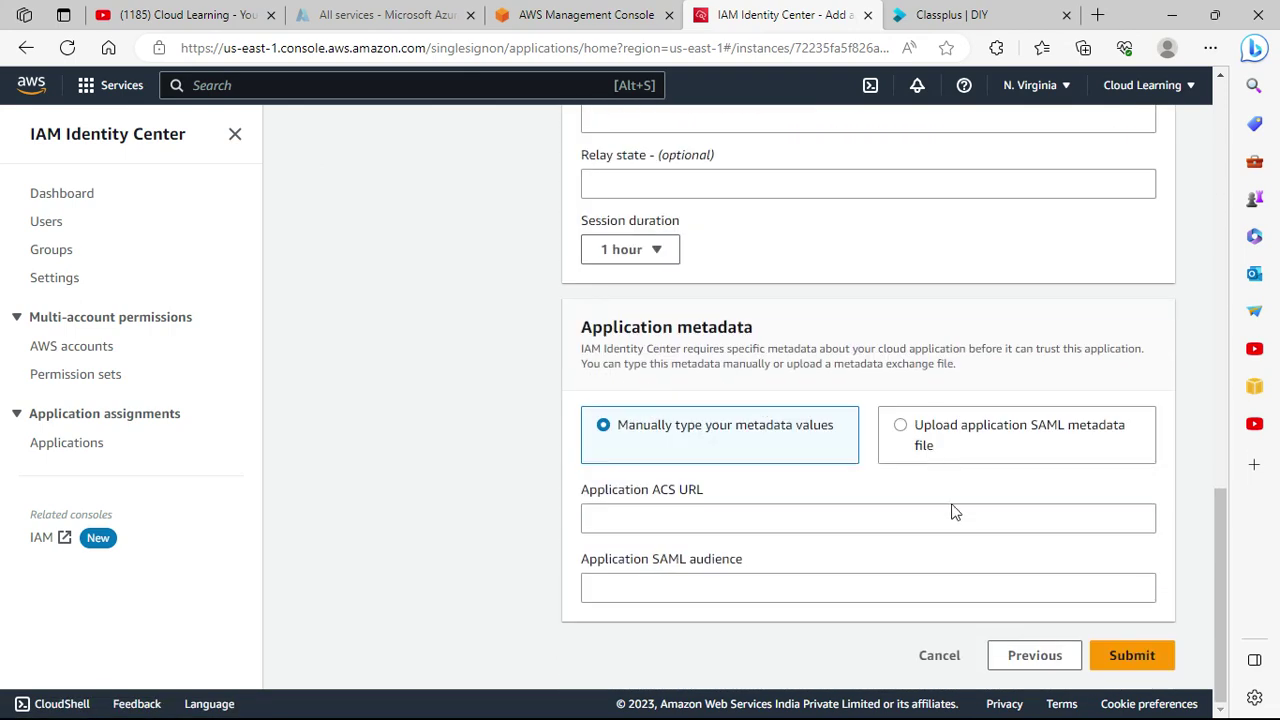
left_click(955, 655)
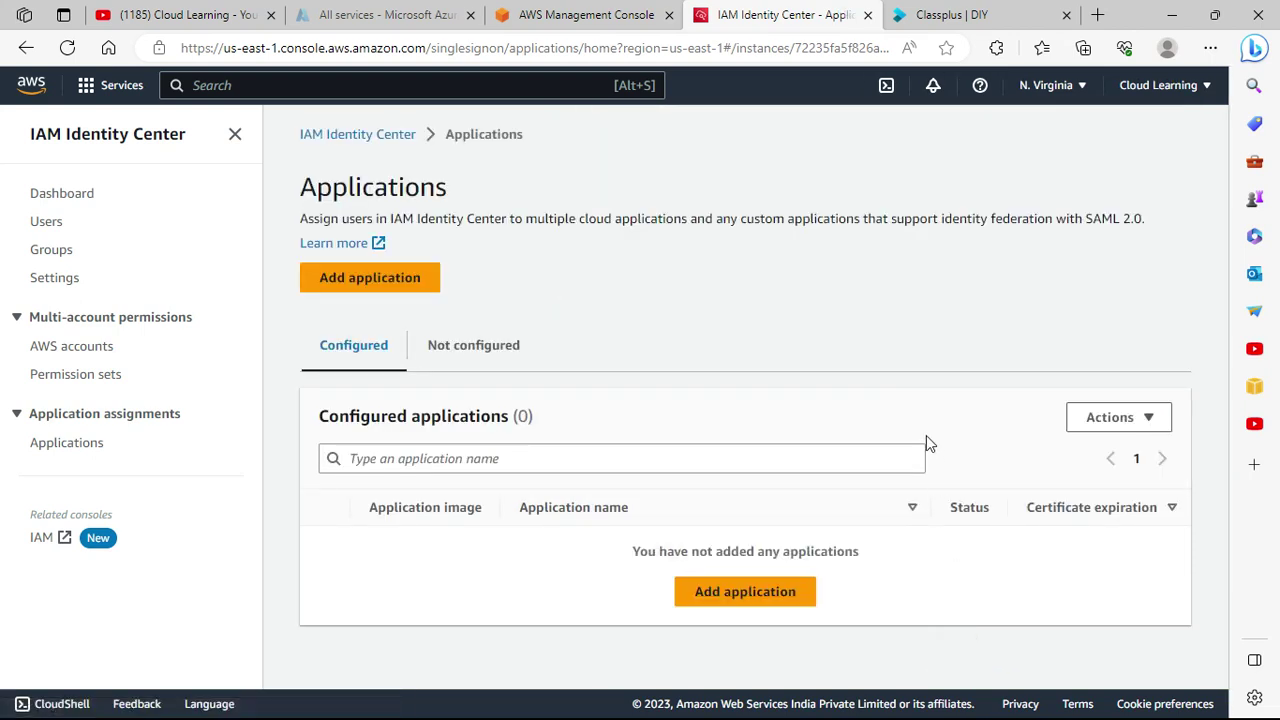